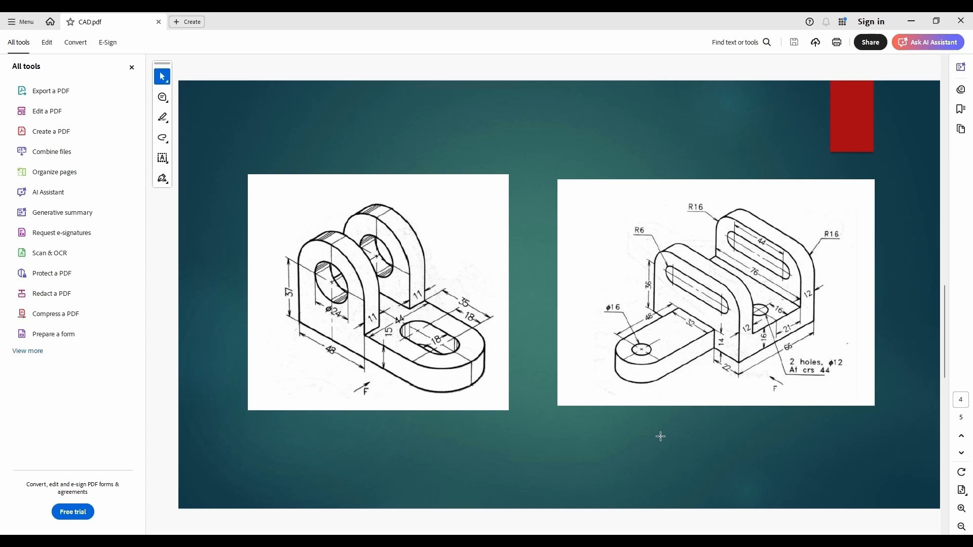
# Switch to AutoCAD and create a new drawing from the acadiso template.
pyautogui.hotkey('alt', 'Tab')
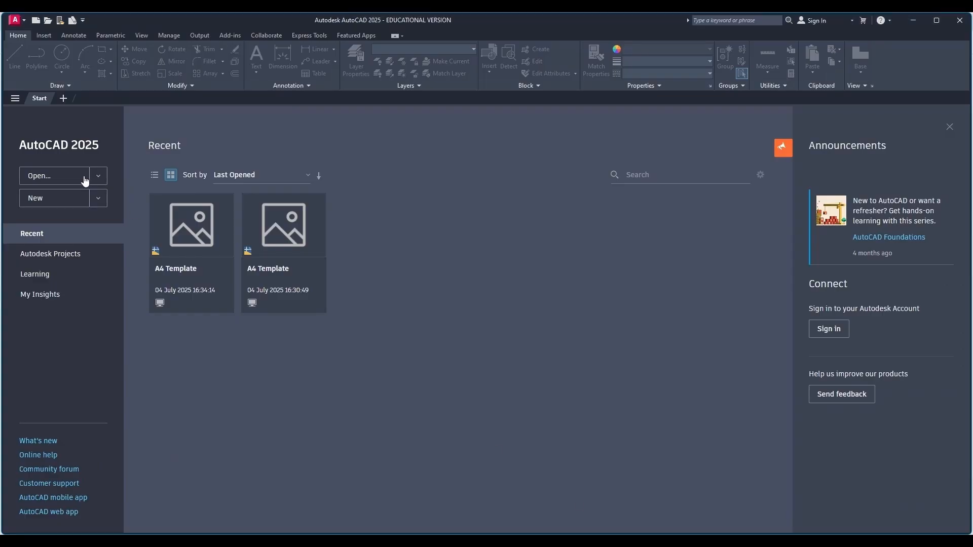
pyautogui.click(24, 20)
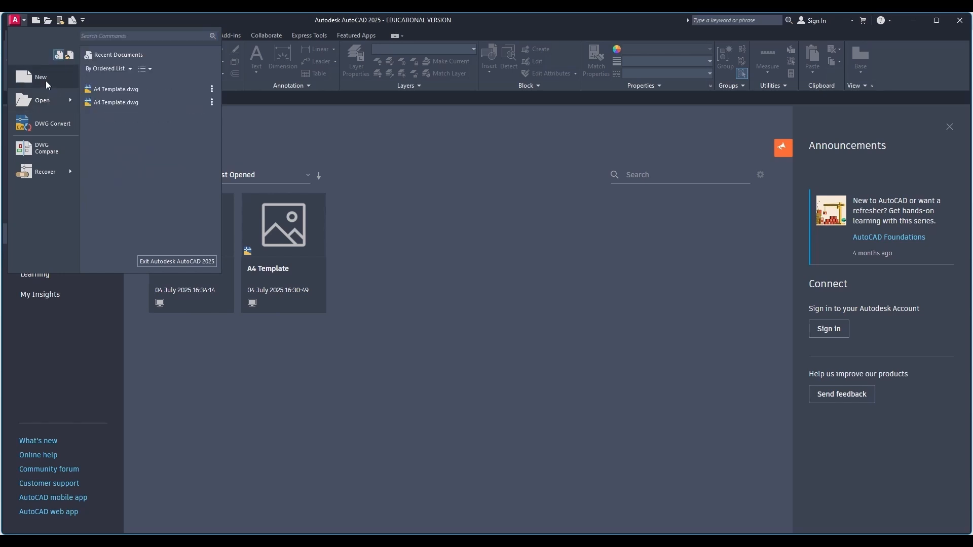
pyautogui.press('Escape')
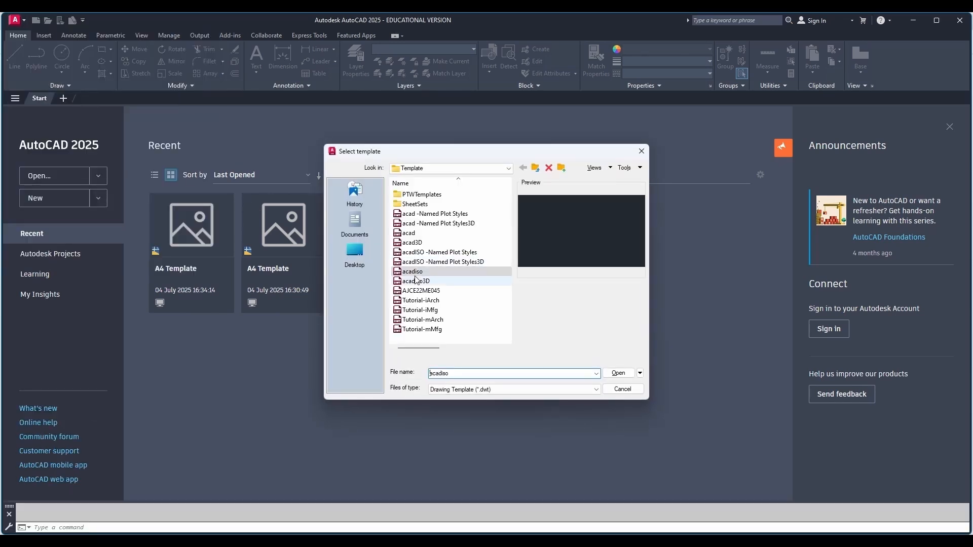
pyautogui.click(618, 373)
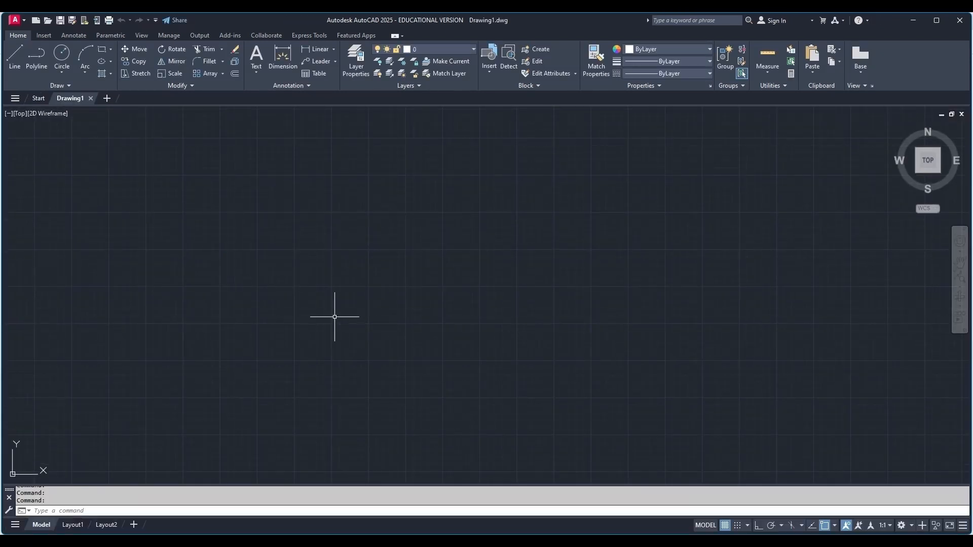
# Set the drawing units' length precision to 0.00 using the UNITS command.
pyautogui.click(74, 514)
pyautogui.write('units')
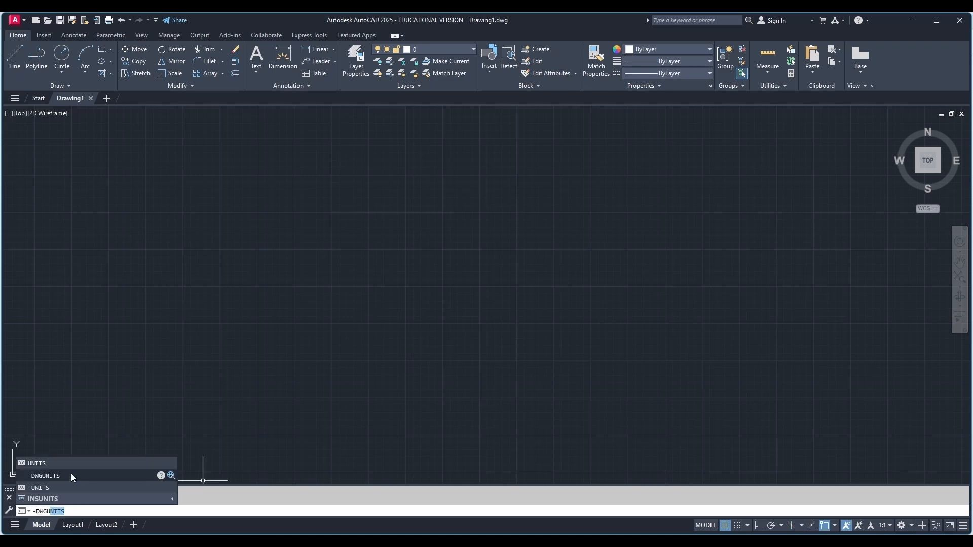
pyautogui.click(65, 464)
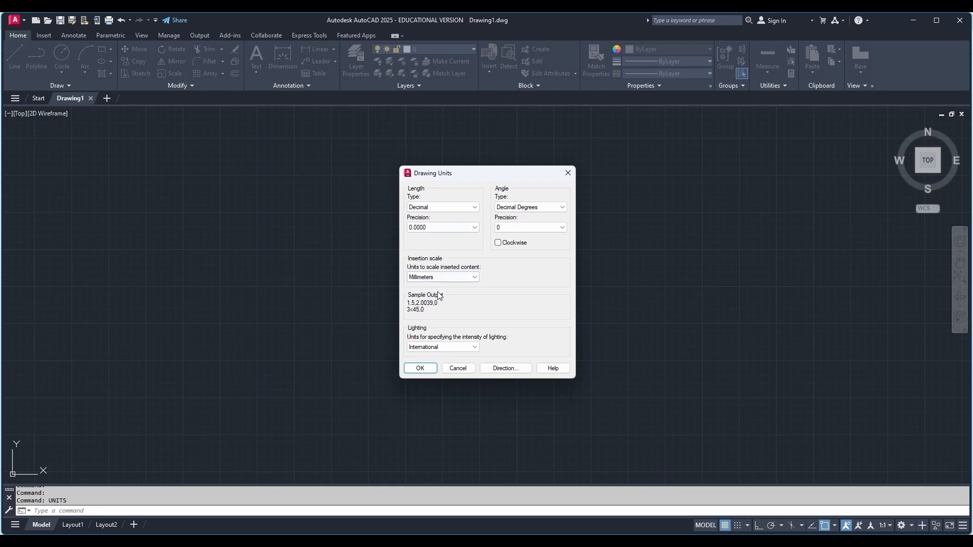
pyautogui.click(442, 229)
pyautogui.click(441, 250)
pyautogui.click(420, 368)
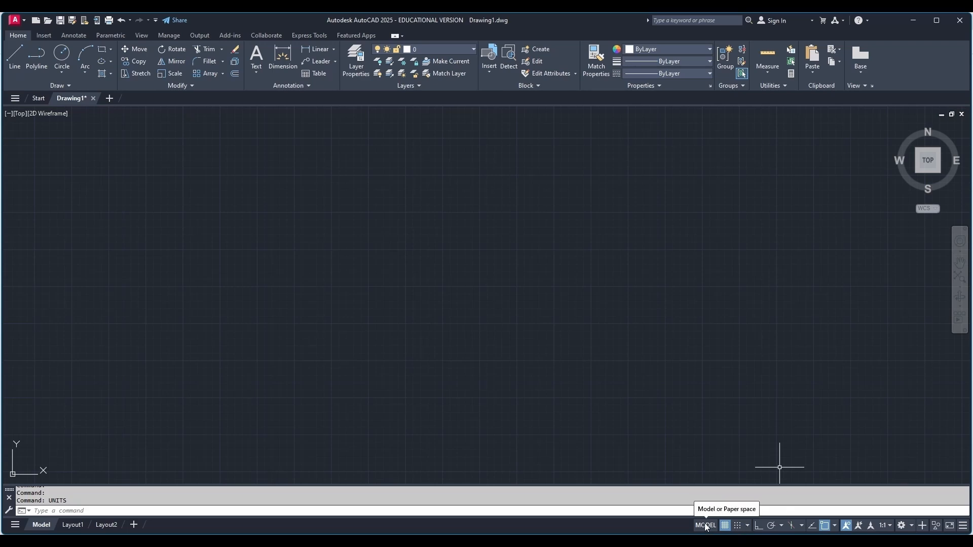
# Add the Dynamic Input toggle to the drawing's status bar.
pyautogui.click(963, 525)
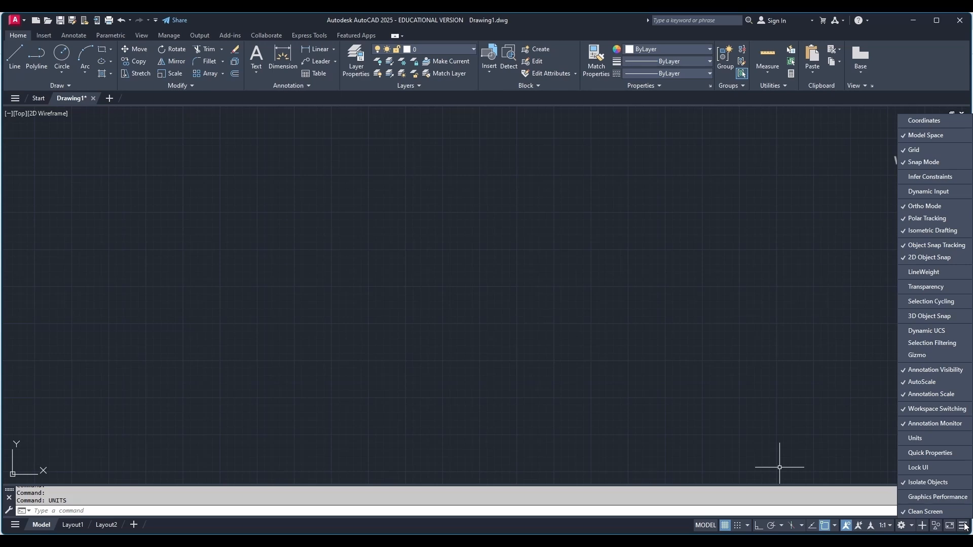
pyautogui.click(924, 191)
pyautogui.click(733, 228)
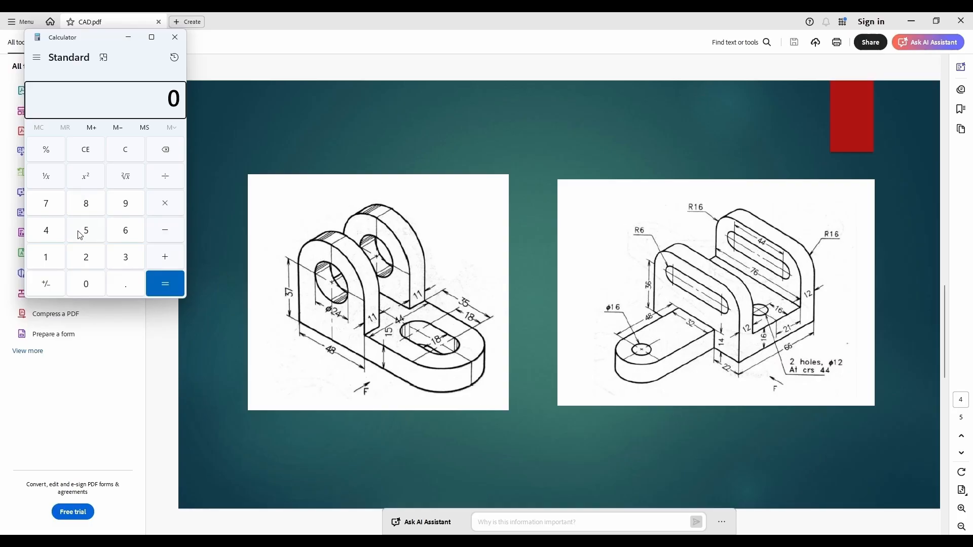
# Calculate the bracket's overall length as 48 + 35 + 22 in Calculator.
pyautogui.click(51, 235)
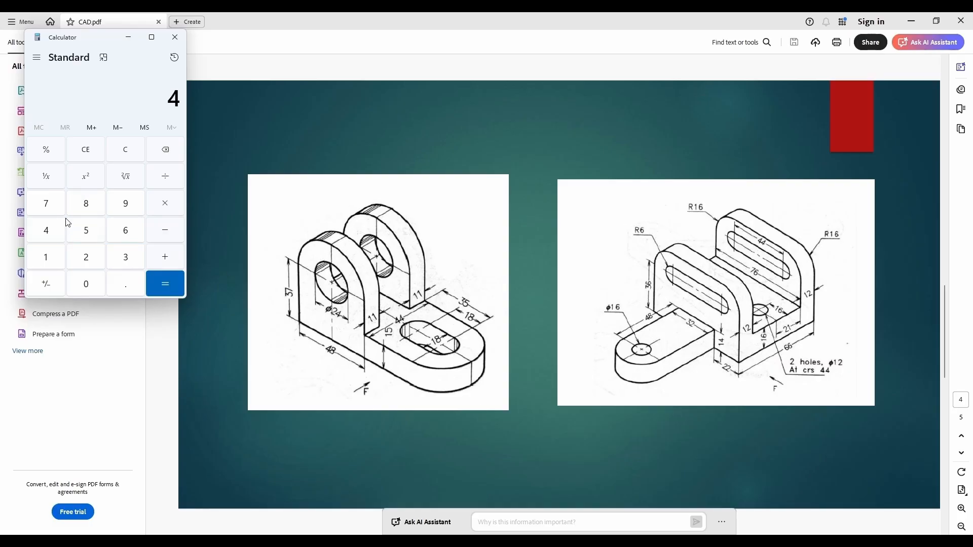
pyautogui.click(87, 205)
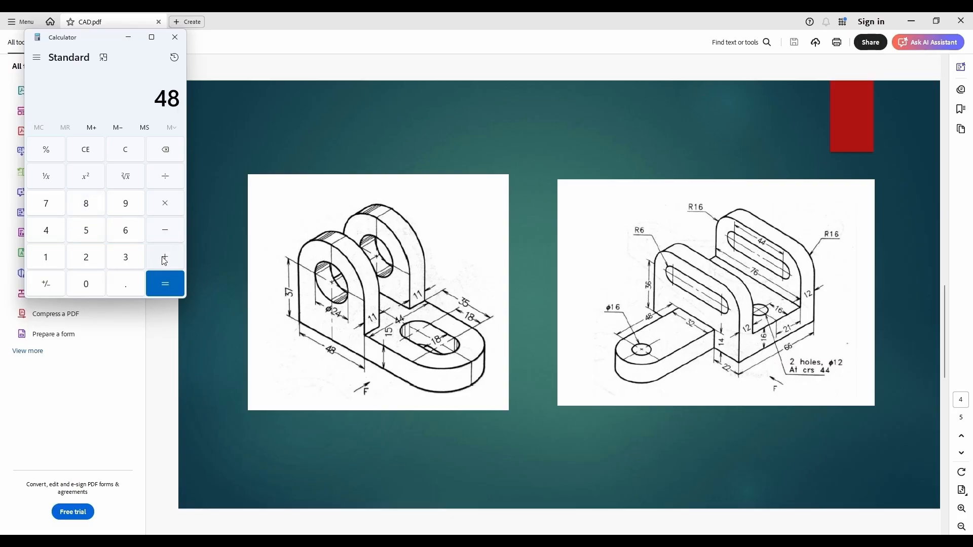
pyautogui.click(165, 260)
pyautogui.click(126, 258)
pyautogui.click(87, 234)
pyautogui.click(164, 260)
pyautogui.doubleClick(84, 259)
pyautogui.click(172, 284)
pyautogui.click(129, 37)
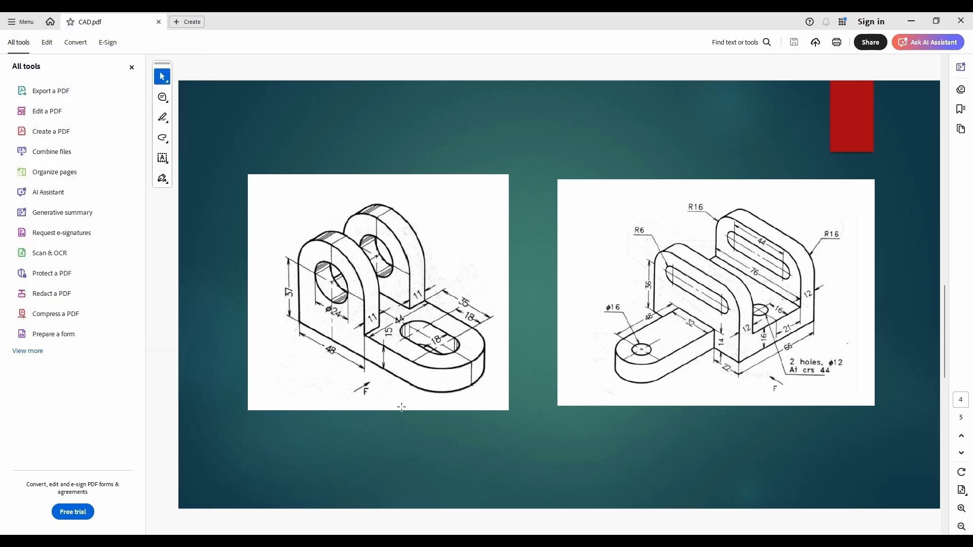
# Return to AutoCAD and start a line in the empty drawing with dynamic input and Ortho mode turned on, dismissing the Windows Security notification.
pyautogui.hotkey('alt', 'Tab')
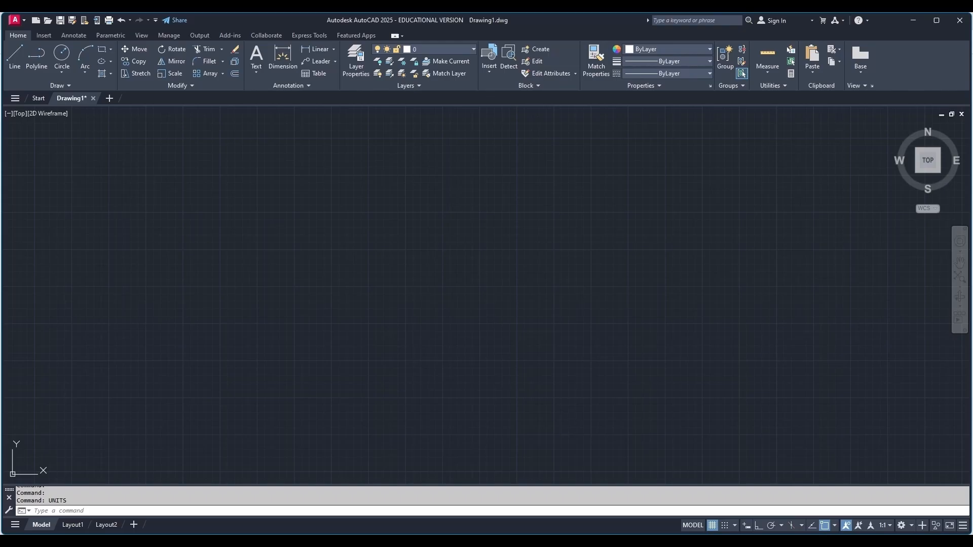
pyautogui.click(14, 58)
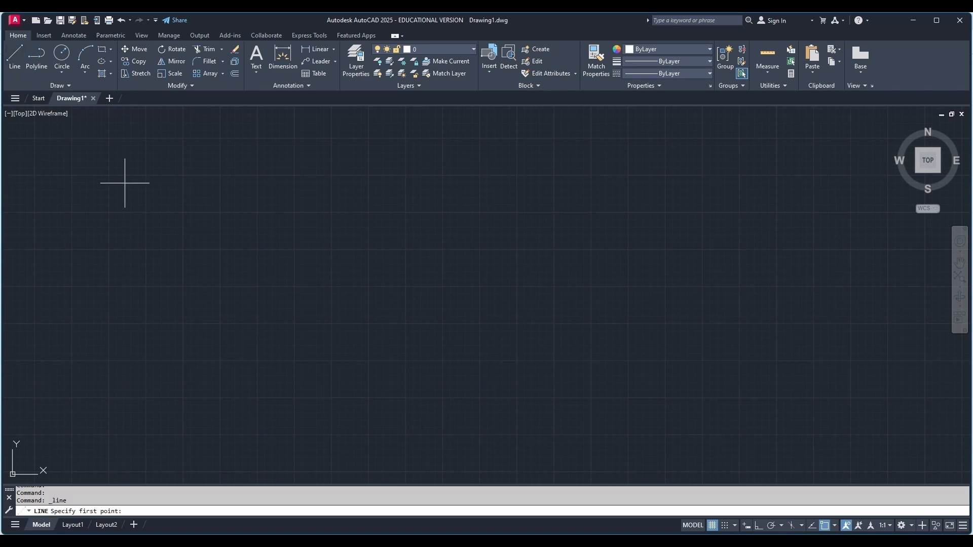
pyautogui.click(191, 287)
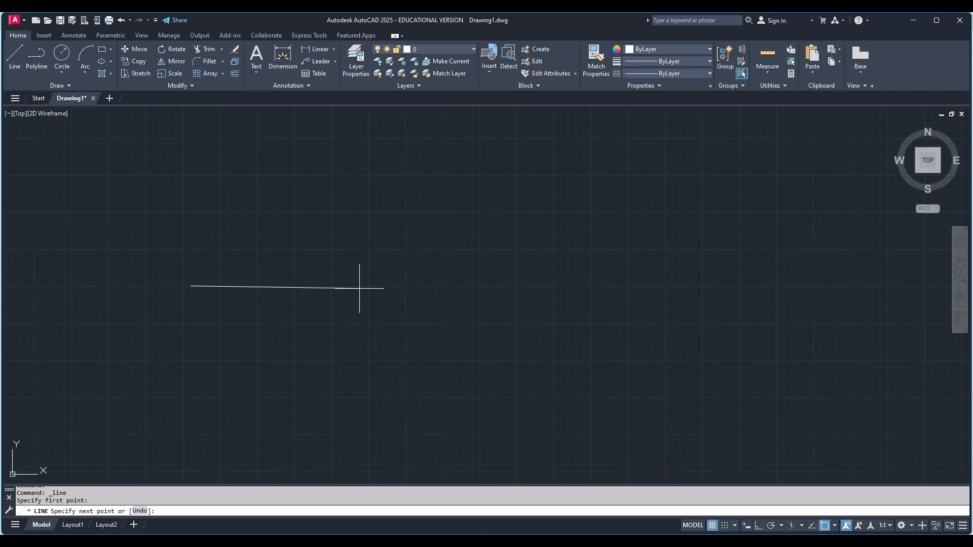
pyautogui.press('F8')
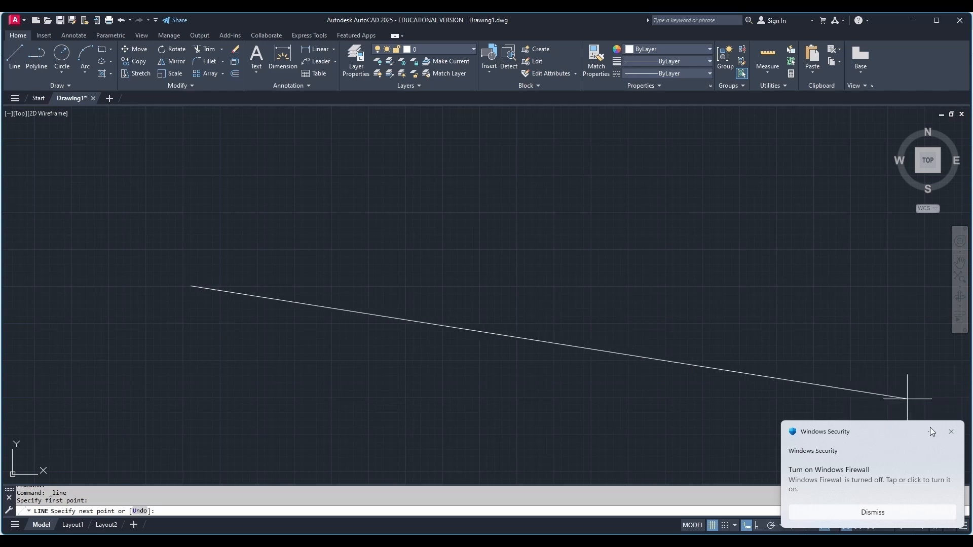
pyautogui.click(951, 432)
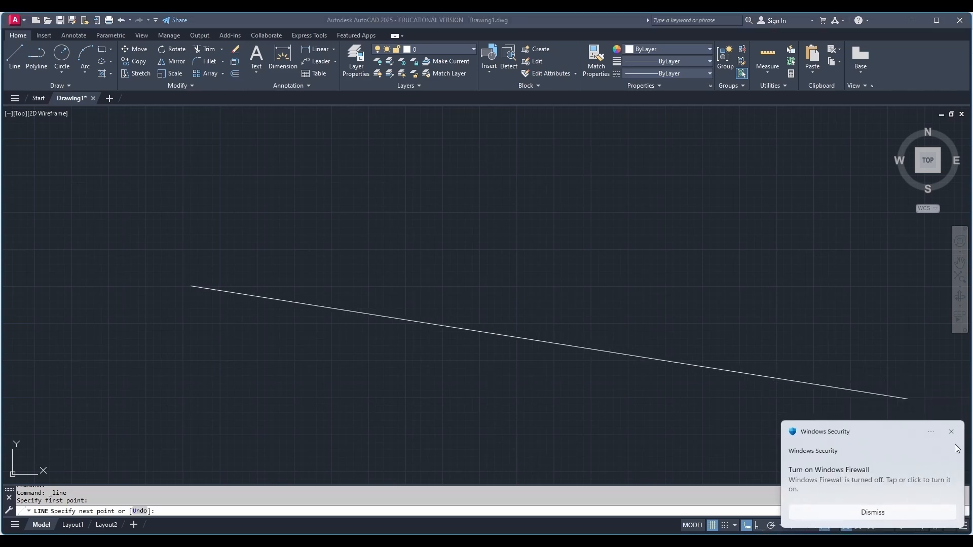
pyautogui.click(952, 432)
pyautogui.press('F8')
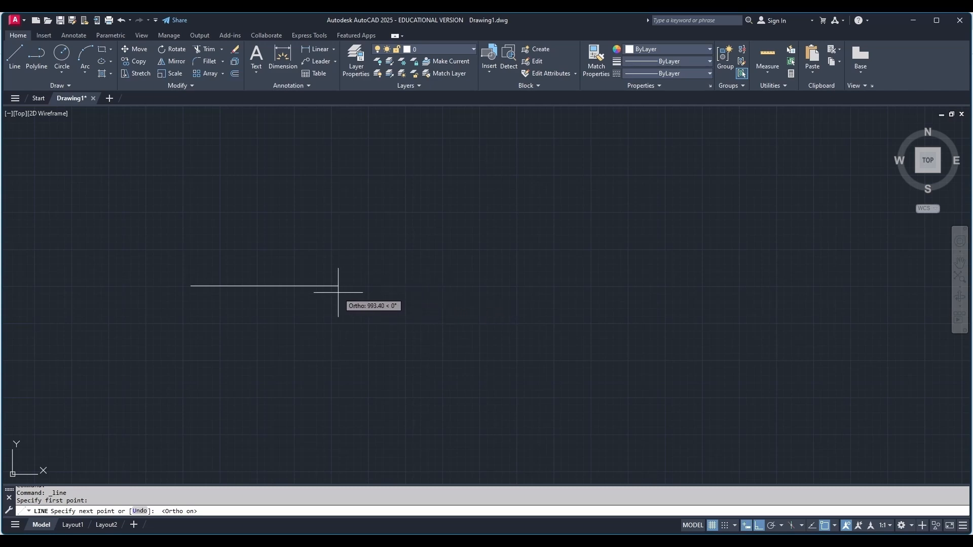
# Draw the bracket's base edge as a 105 mm horizontal line toward the right.
pyautogui.click(704, 542)
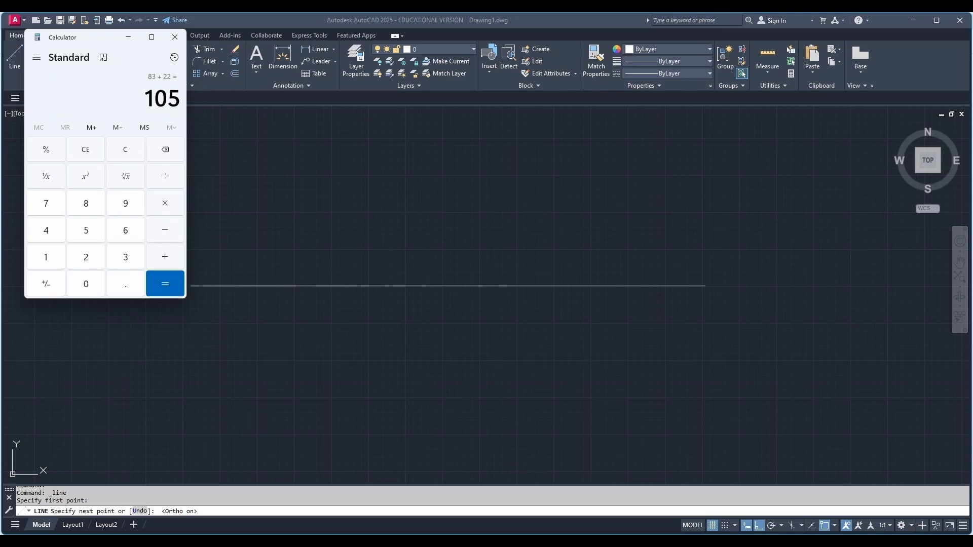
pyautogui.click(704, 541)
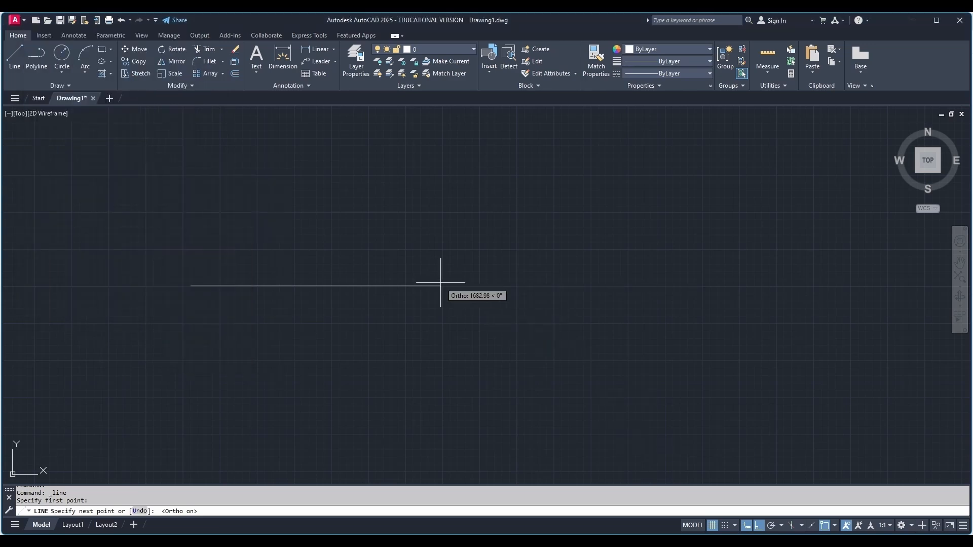
pyautogui.write('10')
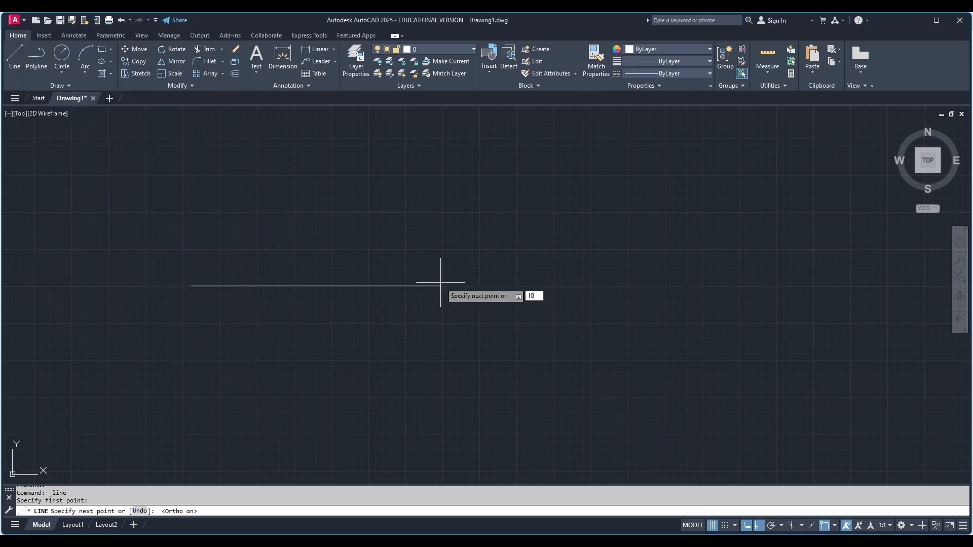
pyautogui.write('5')
pyautogui.press('Return')
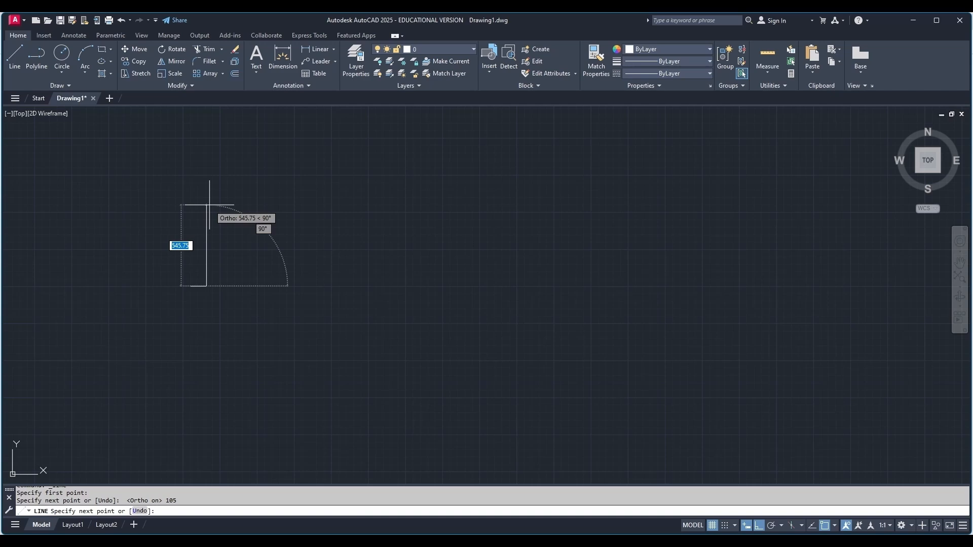
# Check the reference PDF for the base thickness and continue the line 15 mm vertically upward from the base edge's right end.
pyautogui.scroll(2, 209, 198)
pyautogui.scroll(-1, 203, 320)
pyautogui.scroll(1, 164, 311)
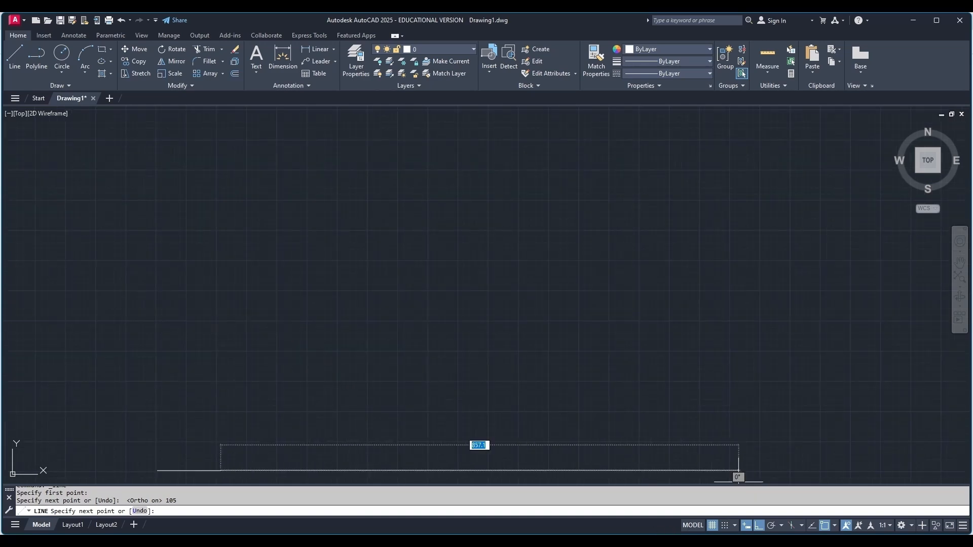
pyautogui.hotkey('alt', 'Tab')
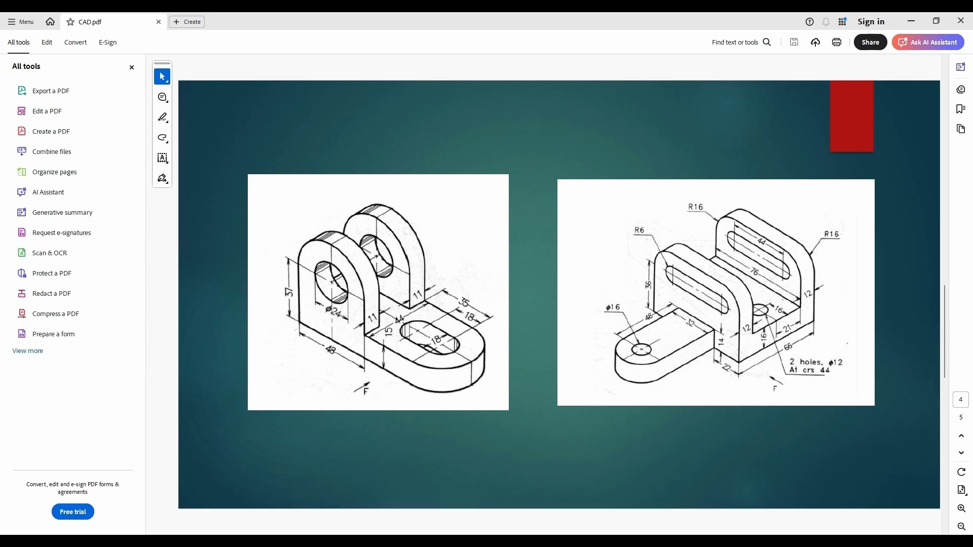
pyautogui.hotkey('alt', 'Tab')
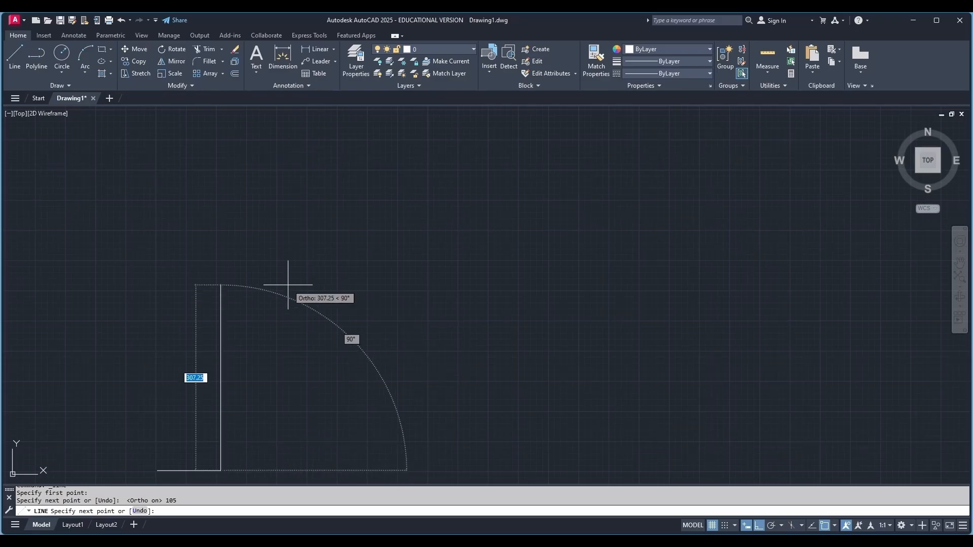
pyautogui.write('15')
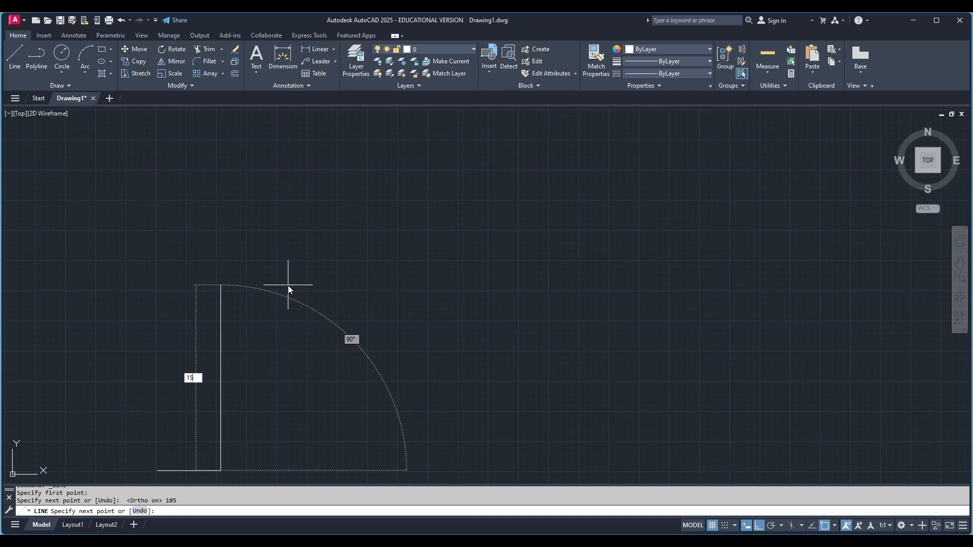
pyautogui.press('Return')
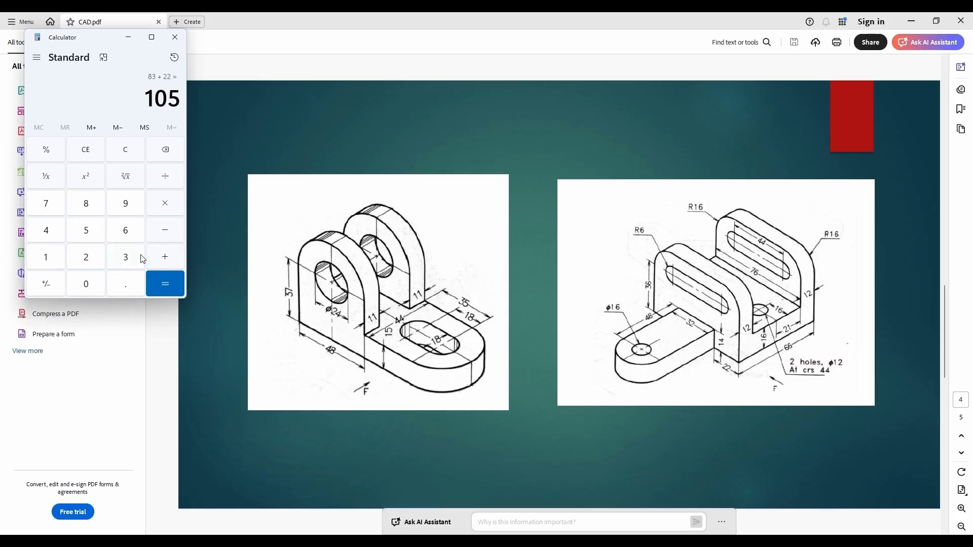
# Calculate 22 + 35 in Calculator and continue the line 57 mm horizontally to the left as the base's upper edge.
pyautogui.click(129, 150)
pyautogui.doubleClick(93, 264)
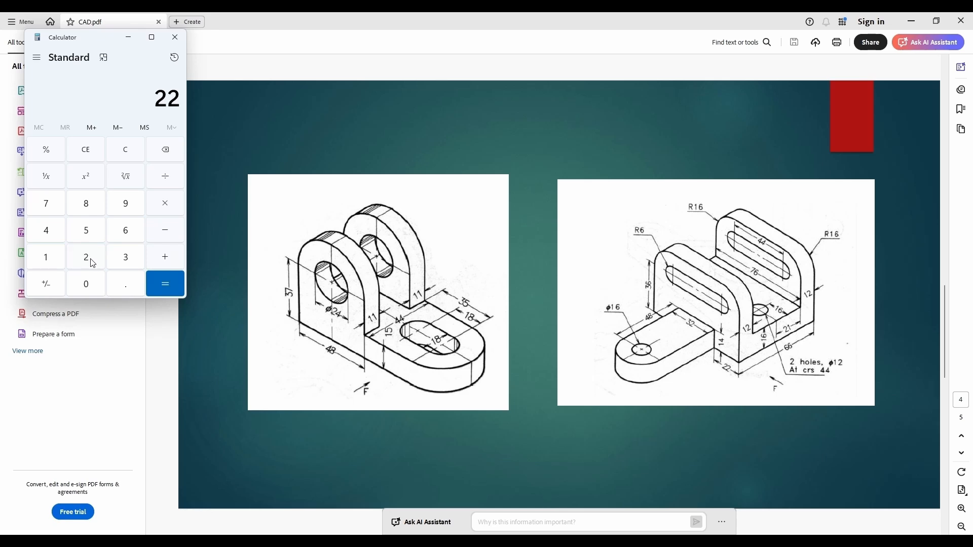
pyautogui.click(162, 260)
pyautogui.click(126, 261)
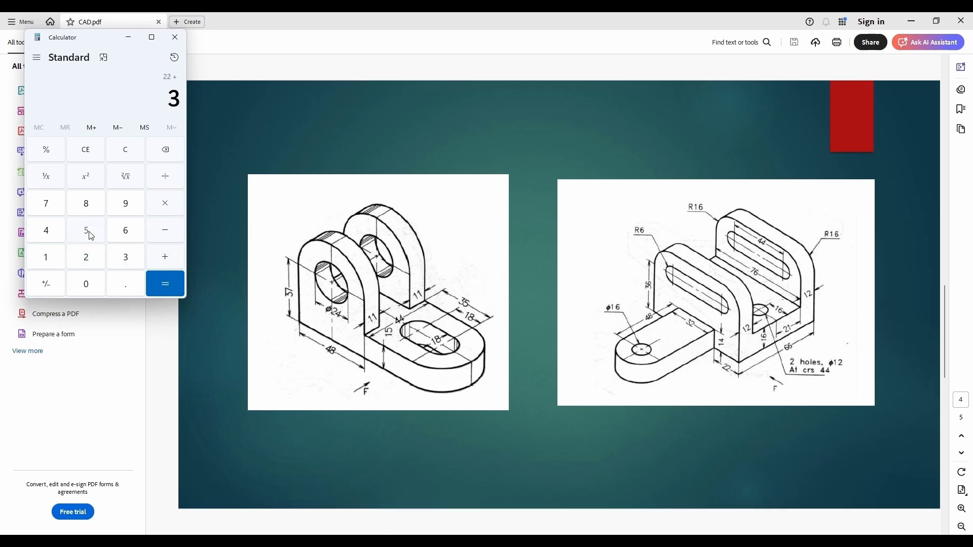
pyautogui.click(86, 232)
pyautogui.click(165, 283)
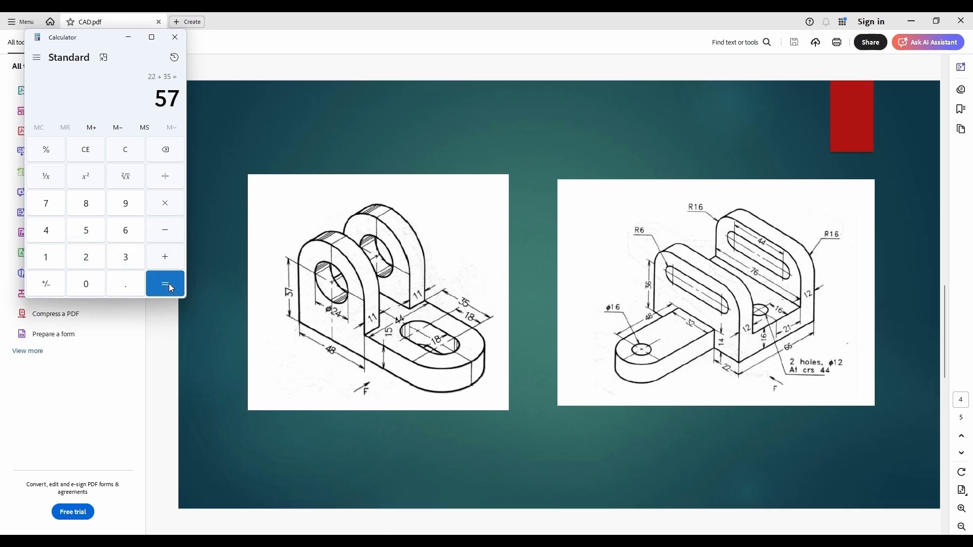
pyautogui.click(128, 37)
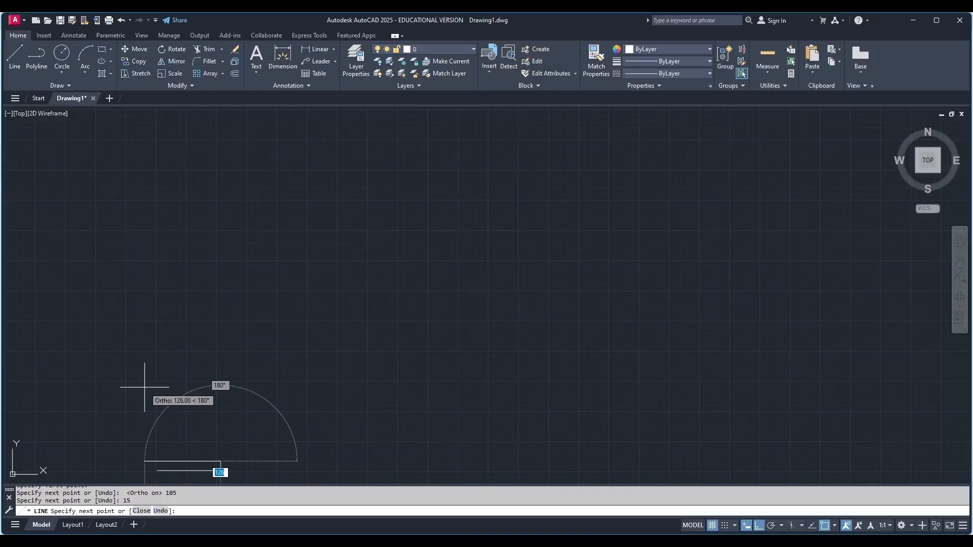
pyautogui.write('57')
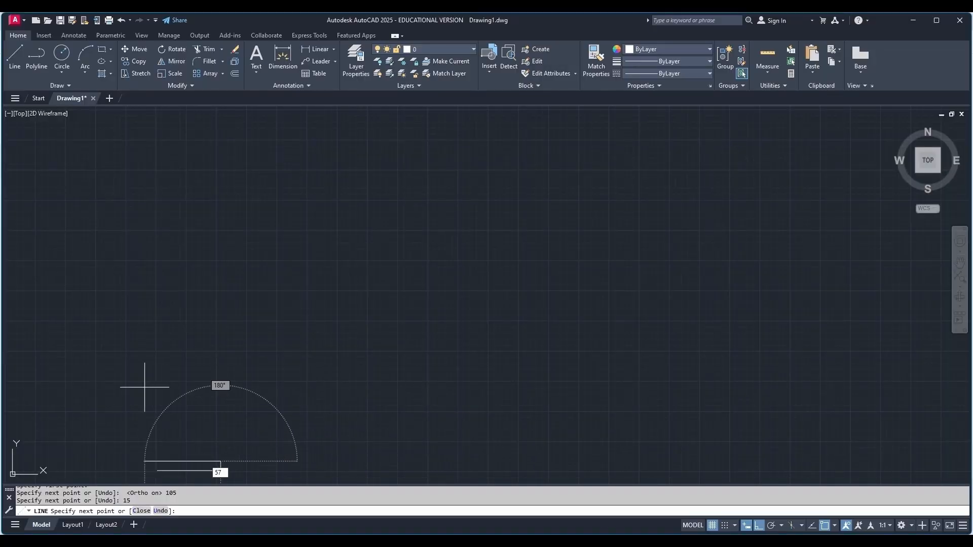
pyautogui.press('Return')
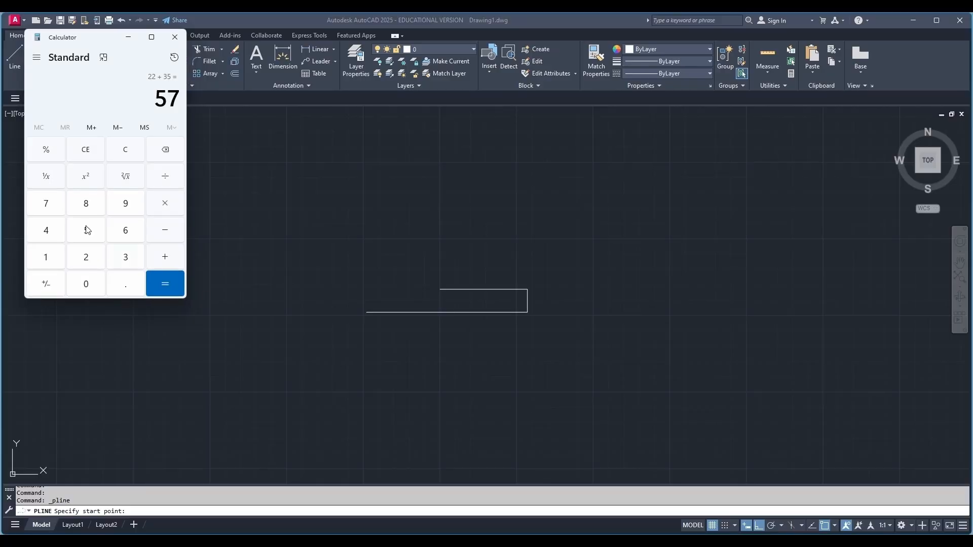
# Calculate the upright's height above the base as 37 - 15 in Calculator.
pyautogui.click(87, 150)
pyautogui.click(127, 258)
pyautogui.click(46, 208)
pyautogui.click(160, 232)
pyautogui.click(47, 257)
pyautogui.click(88, 234)
pyautogui.click(173, 287)
pyautogui.click(134, 37)
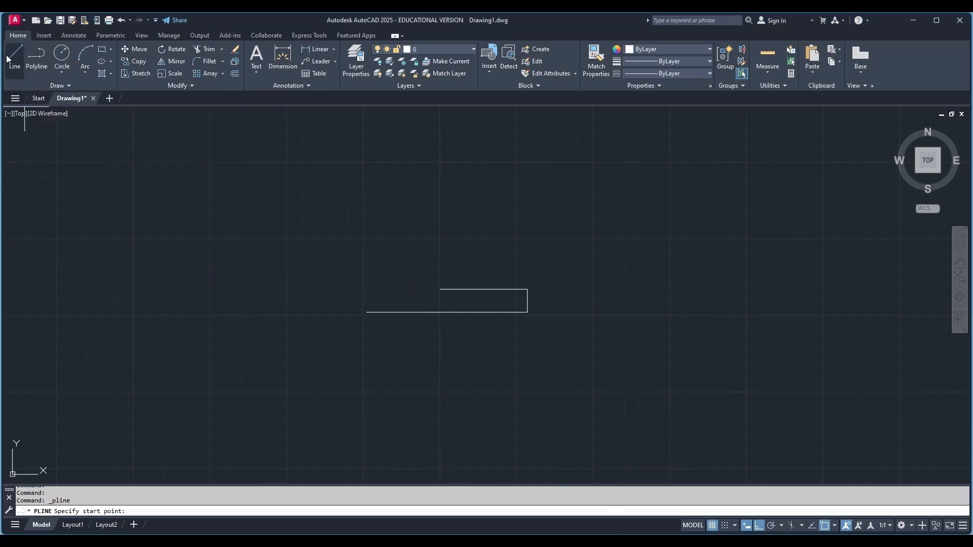
# Draw a polyline 22 mm upward from the left end of the base's upper edge and continue it with a 48 mm wide arc toward the left.
pyautogui.click(440, 290)
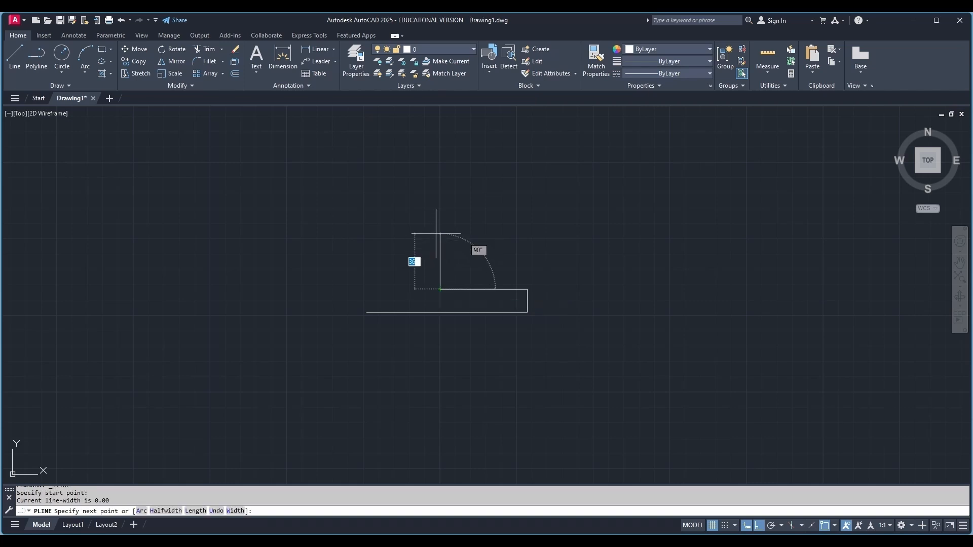
pyautogui.write('22')
pyautogui.press('Return')
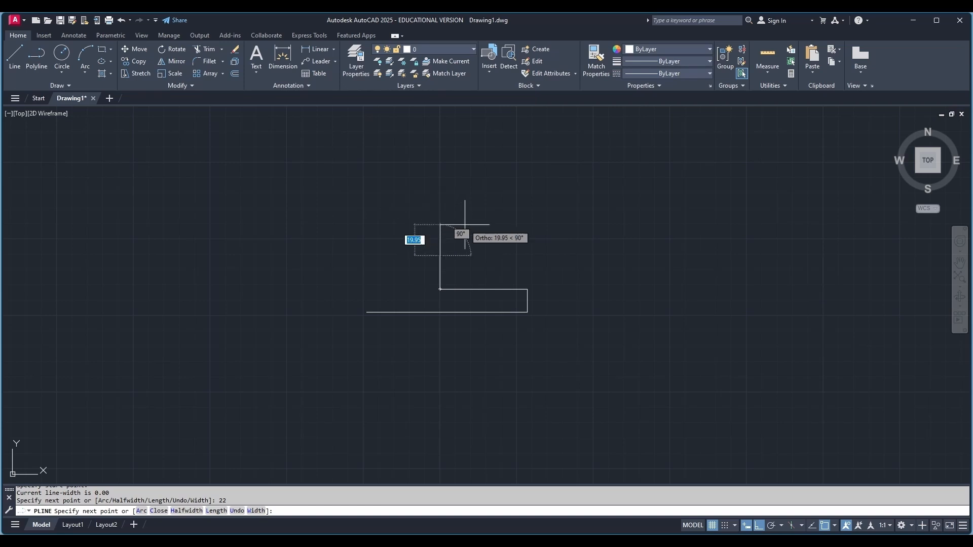
pyautogui.rightClick(457, 248)
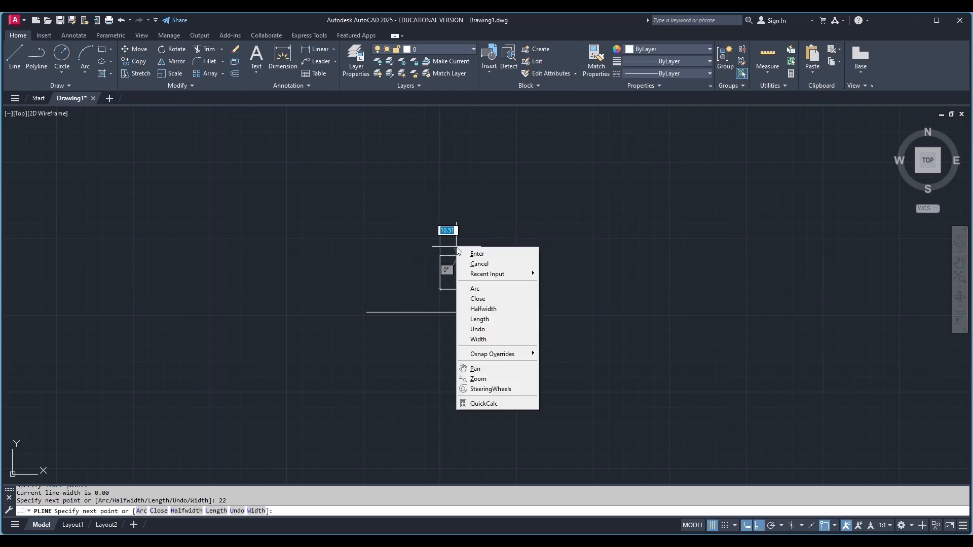
pyautogui.click(476, 289)
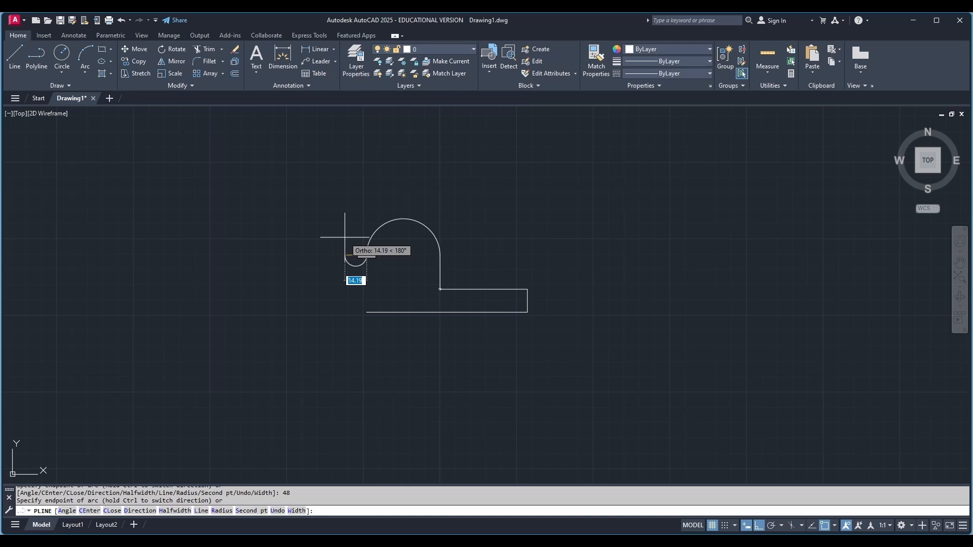
# Continue the polyline from the arc's left end with a straight 37 mm line downward to the base's lower-left corner, completing the outline.
pyautogui.rightClick(345, 237)
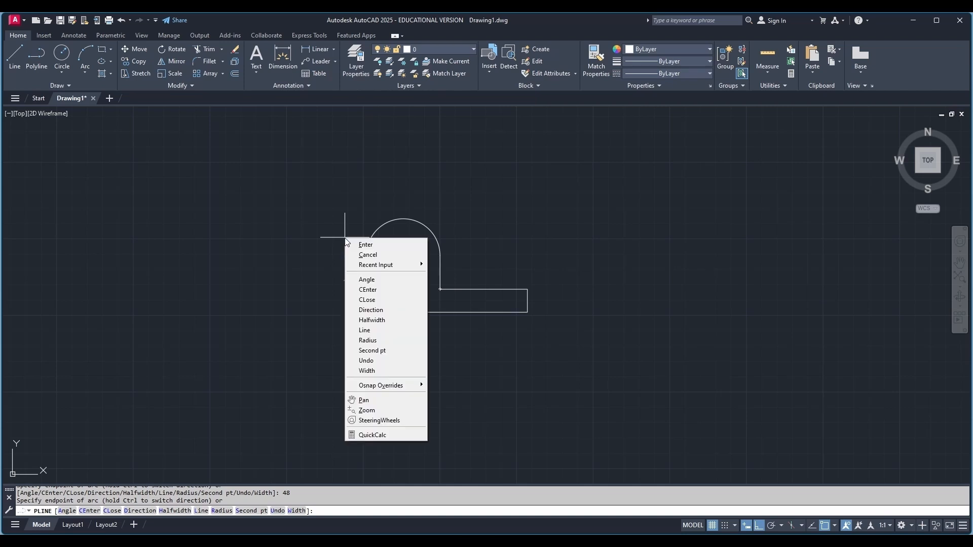
pyautogui.click(365, 330)
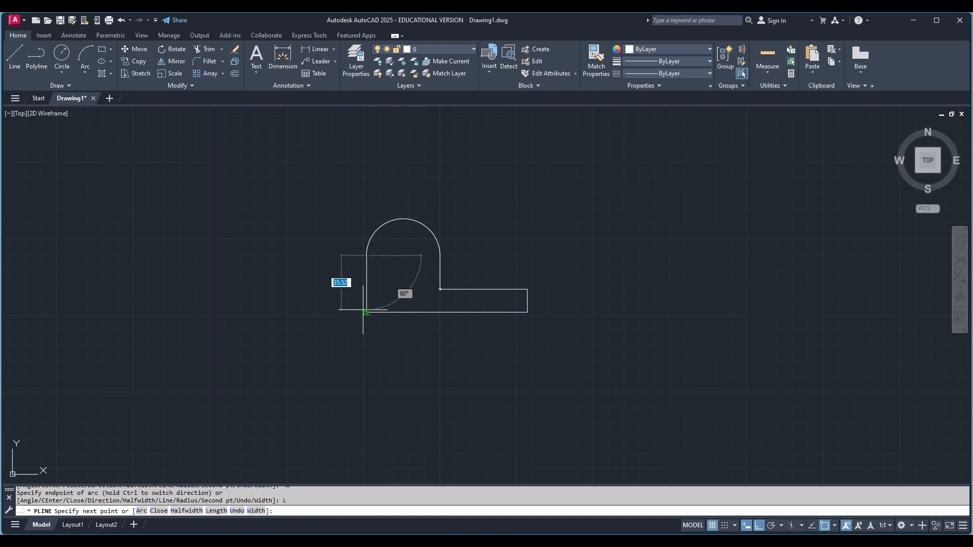
pyautogui.write('37')
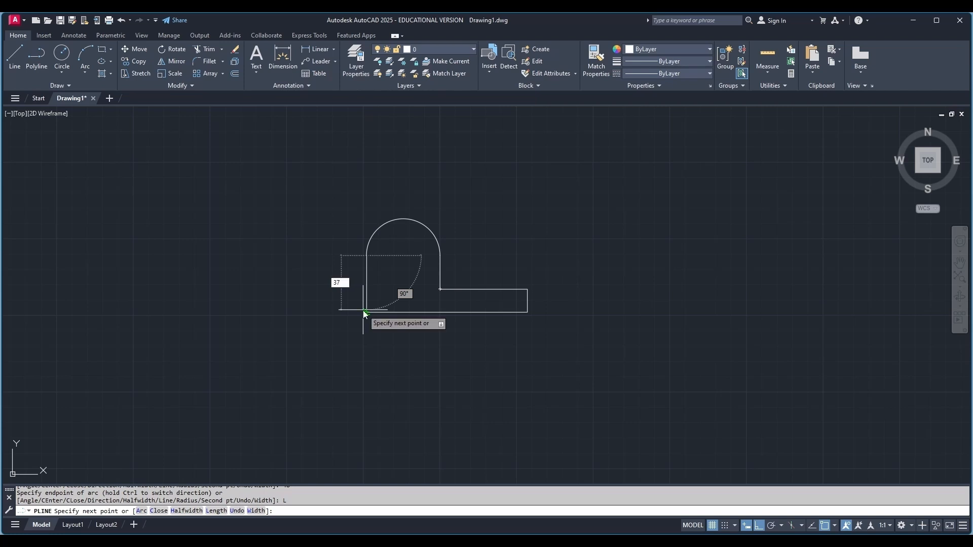
pyautogui.press('Return')
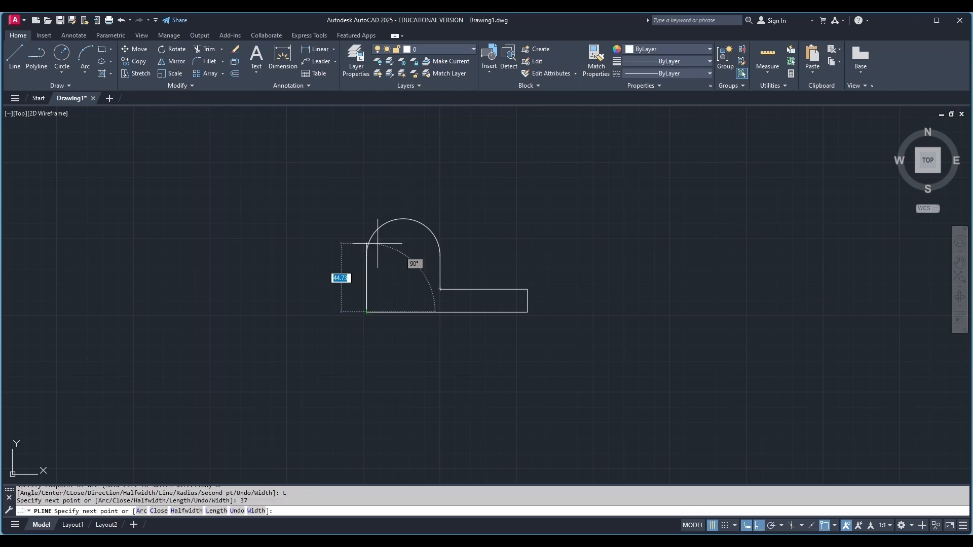
pyautogui.press('Escape')
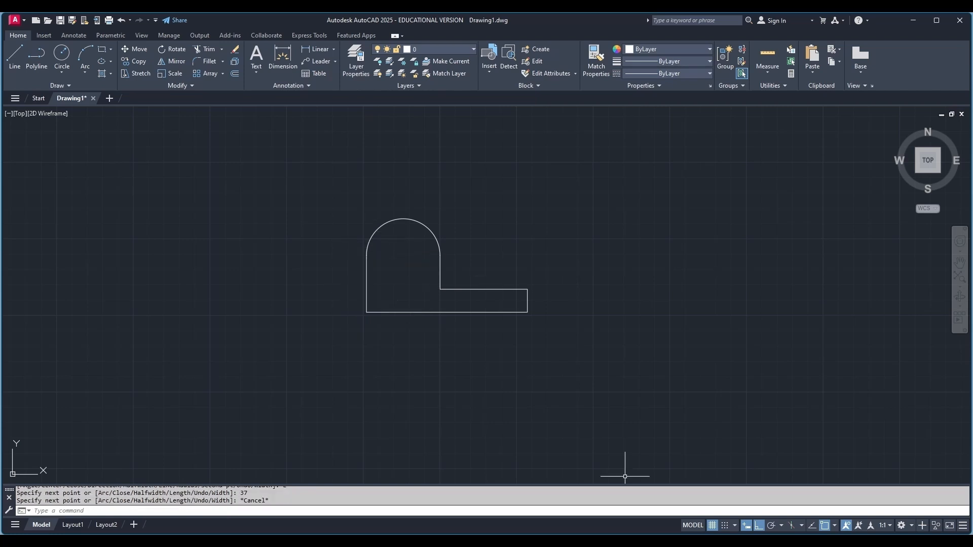
# Draw a 24 mm diameter circle centred on the upright's rounded top arc.
pyautogui.click(60, 60)
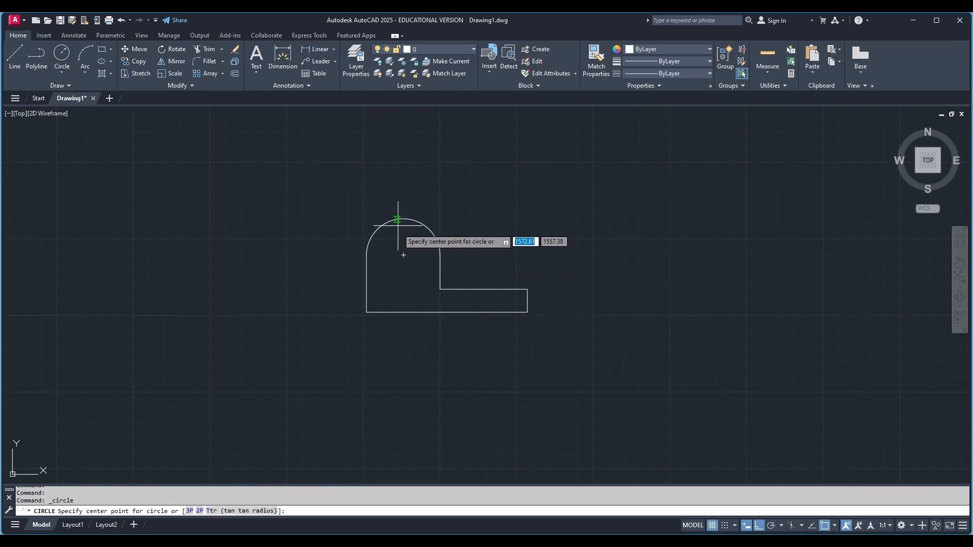
pyautogui.click(404, 255)
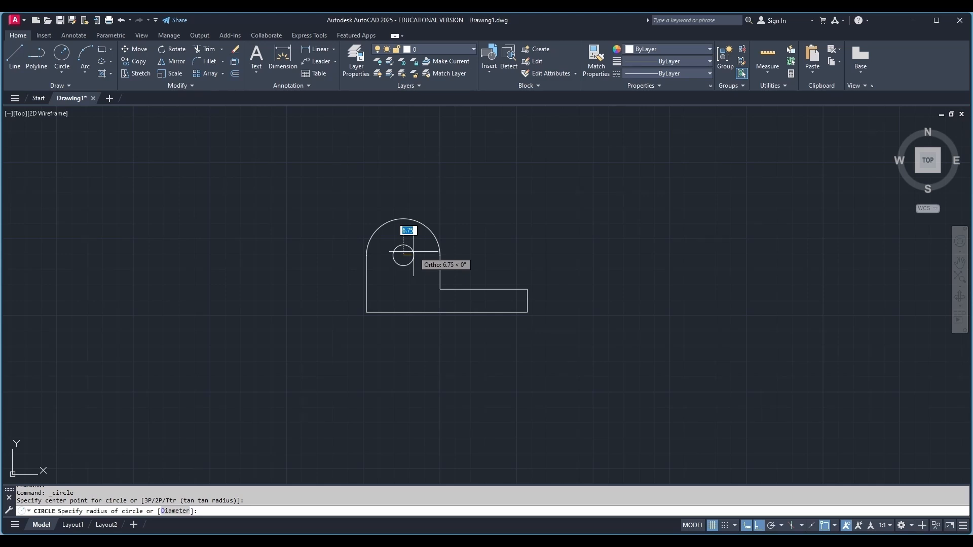
pyautogui.write('d')
pyautogui.press('Return')
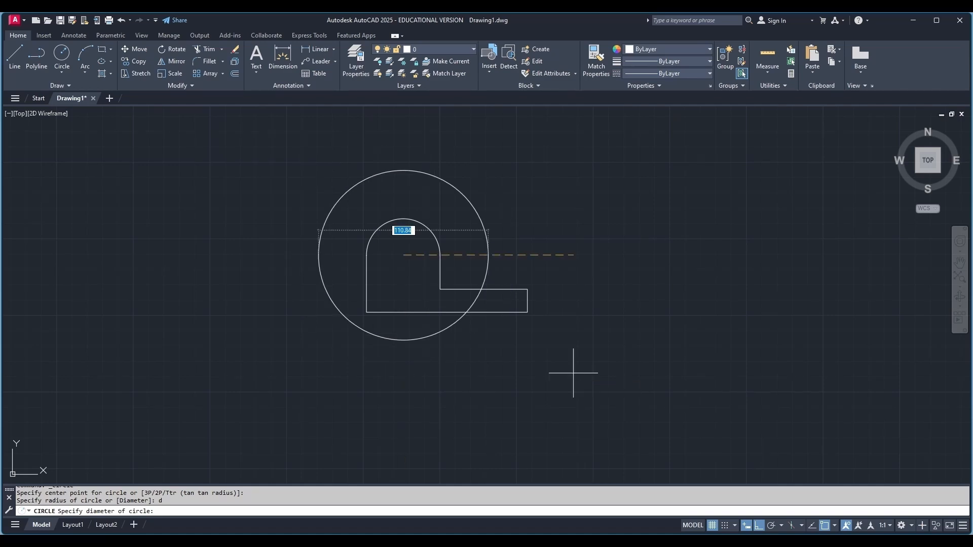
pyautogui.write('24')
pyautogui.press('Return')
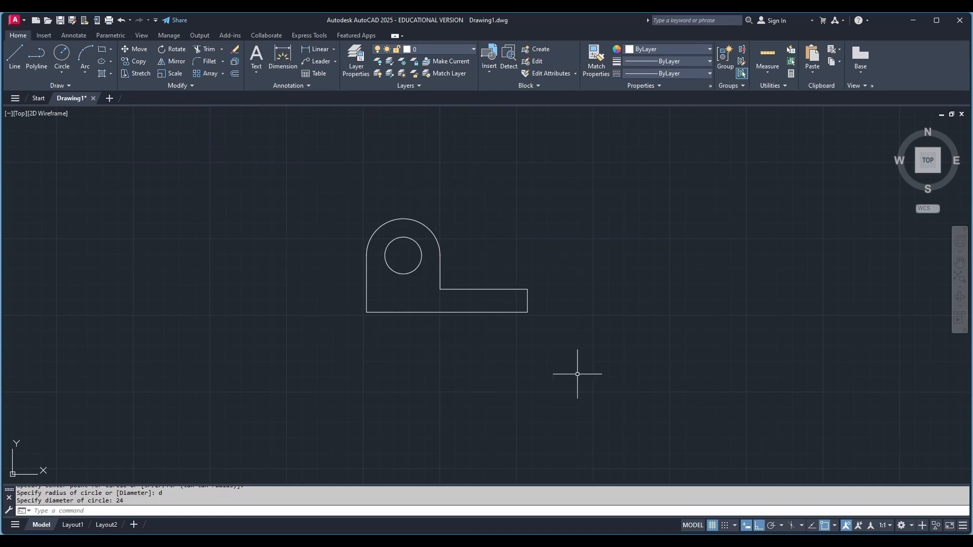
# Check the bracket in the reference PDF and draw a long horizontal reference line just below the front view, extending well past both sides.
pyautogui.hotkey('alt', 'Tab')
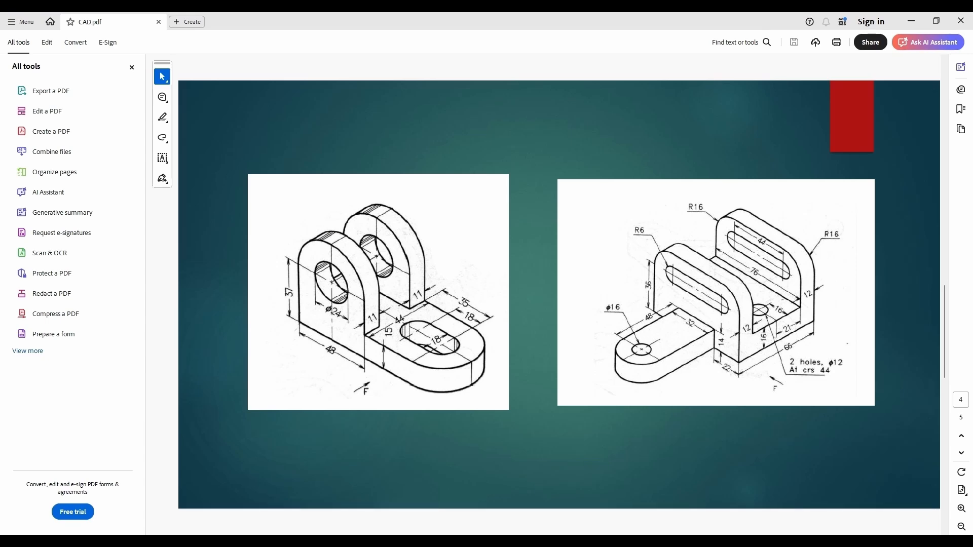
pyautogui.hotkey('alt', 'Tab')
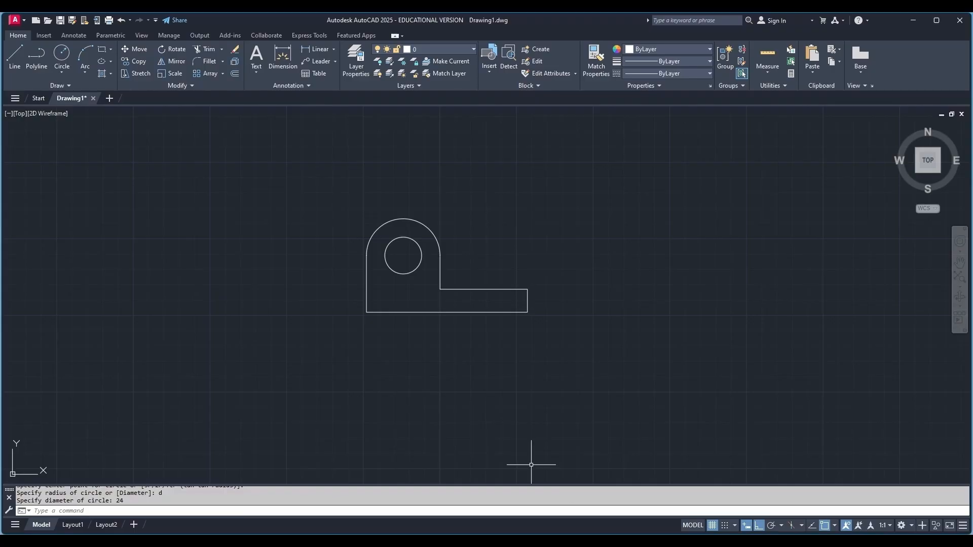
pyautogui.click(14, 57)
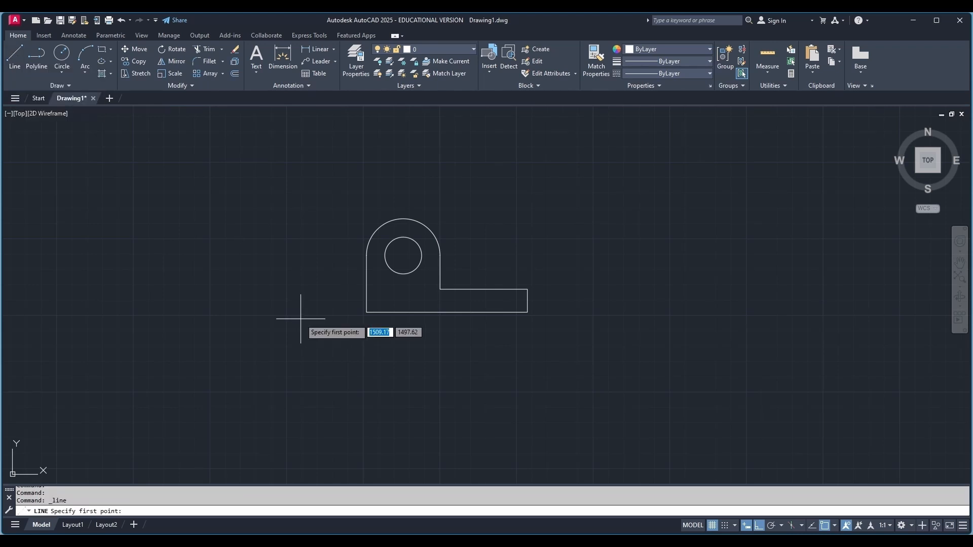
pyautogui.click(300, 319)
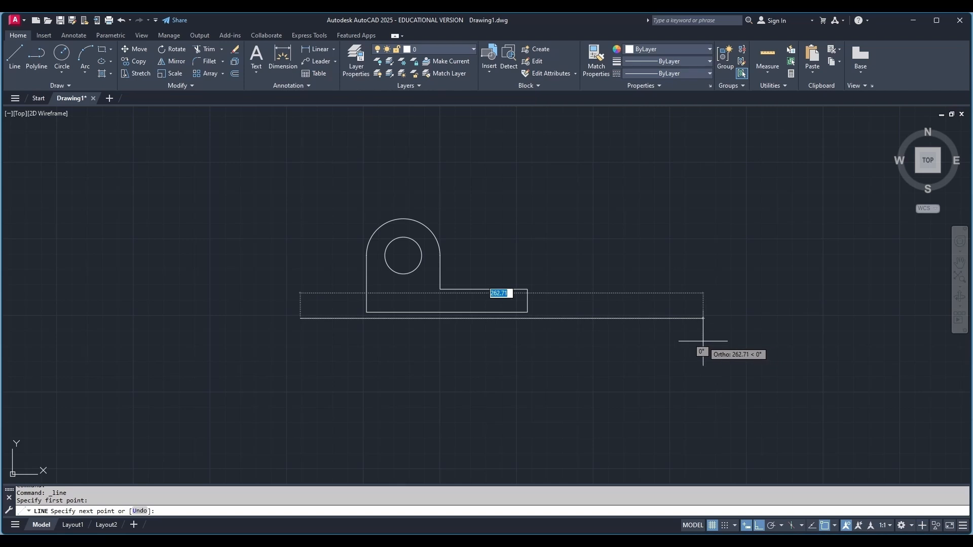
pyautogui.click(874, 335)
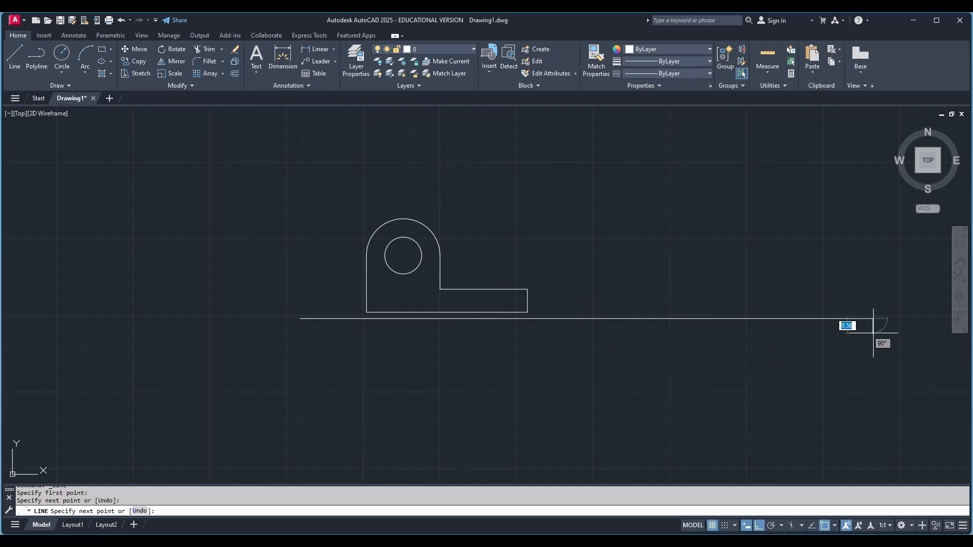
pyautogui.press('Escape')
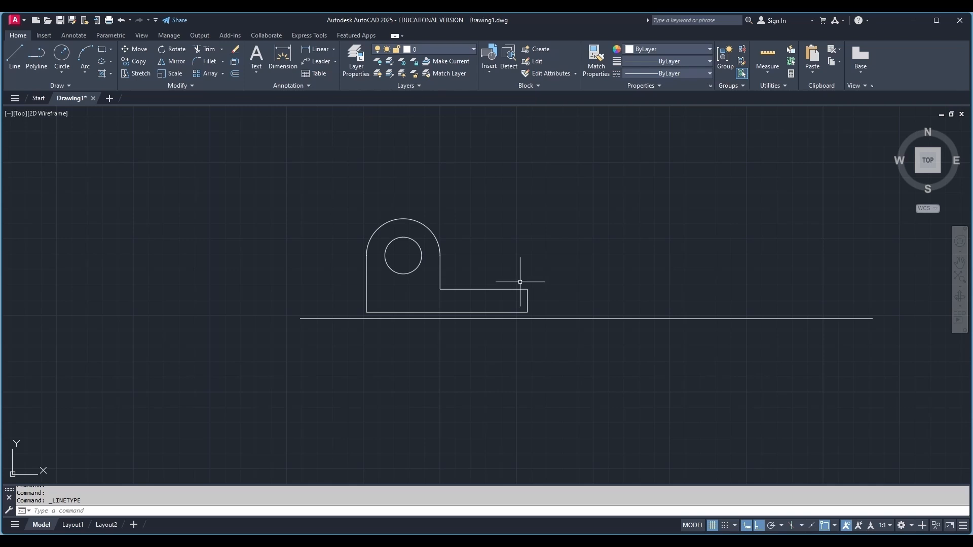
# Draw a vertical projection line downward from the front view's lower-left corner, crossing the horizontal reference line.
pyautogui.click(16, 55)
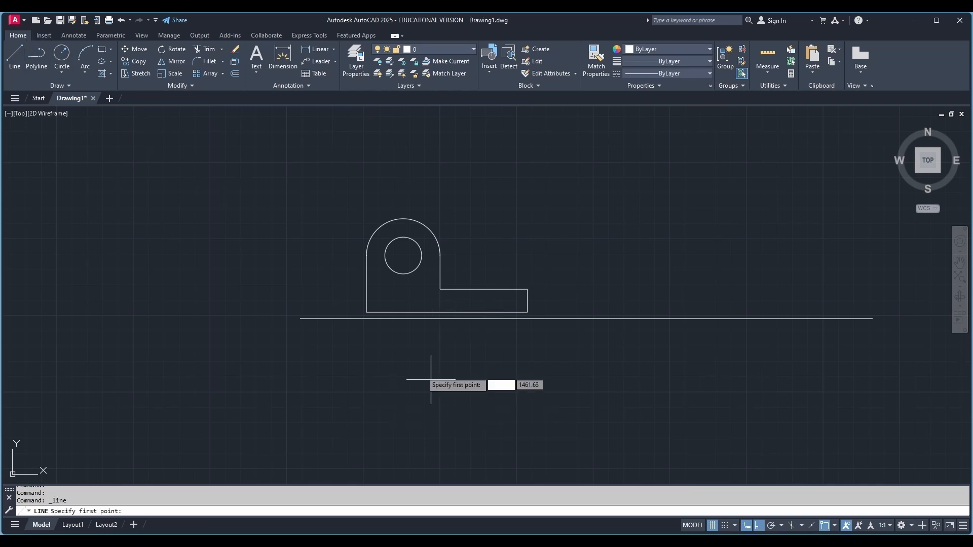
pyautogui.click(367, 311)
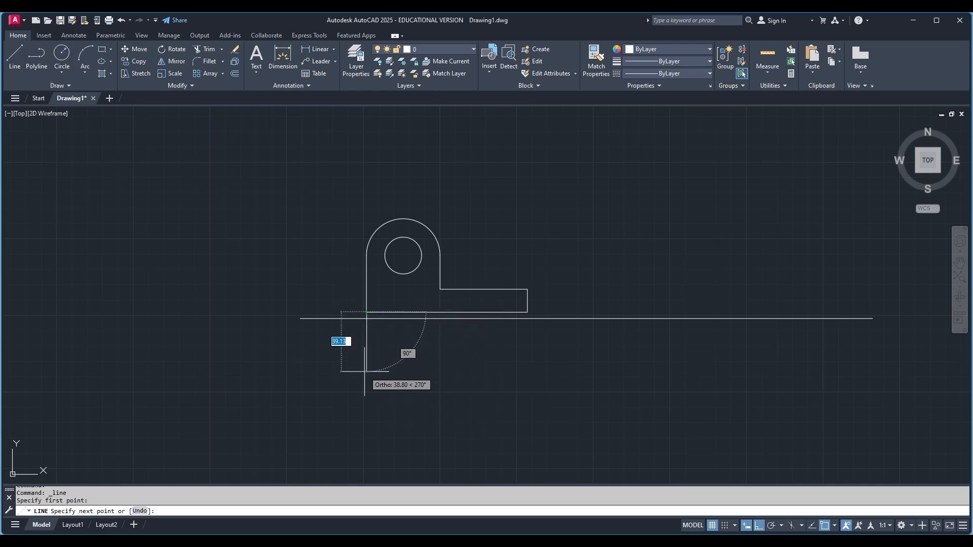
pyautogui.click(366, 363)
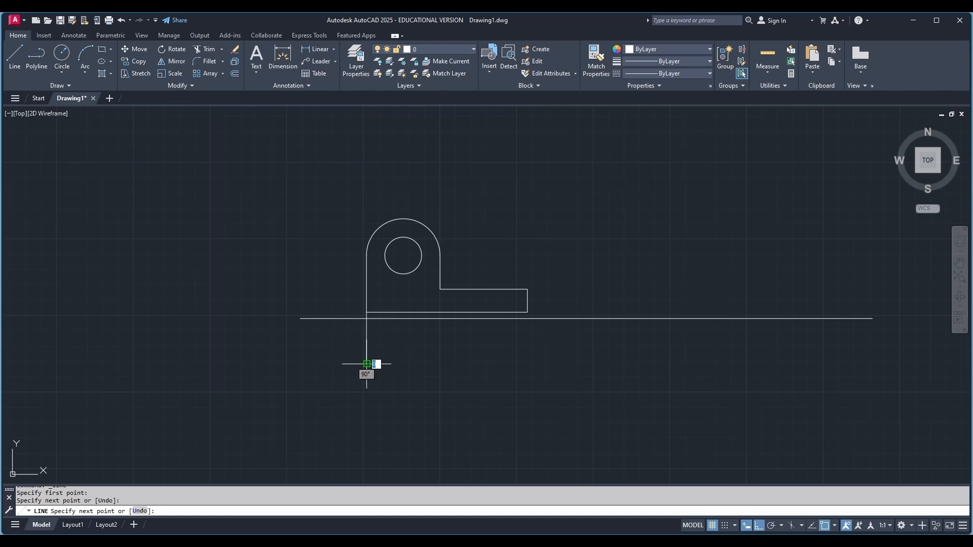
pyautogui.press('Escape')
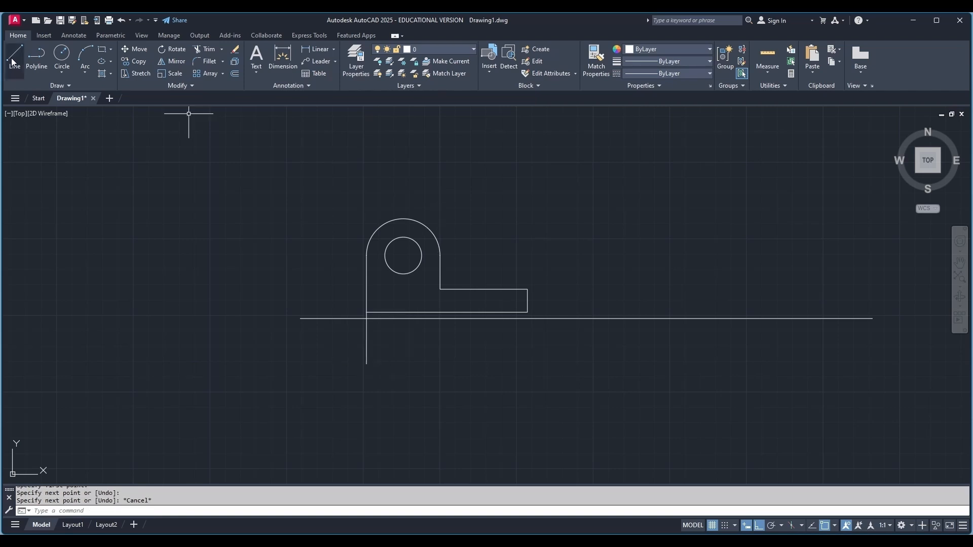
pyautogui.click(15, 55)
pyautogui.click(528, 312)
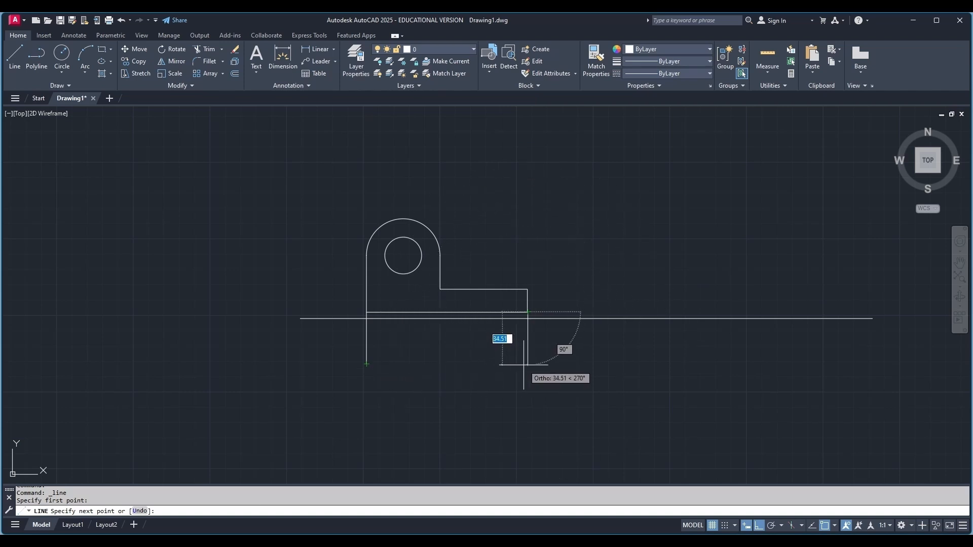
pyautogui.press('Escape')
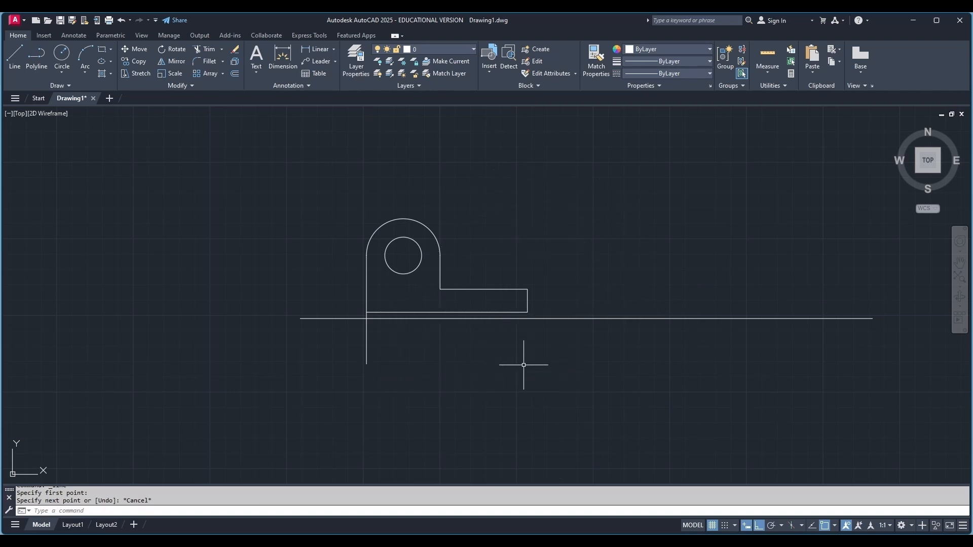
# Turn on object snap tracking in the drafting settings.
pyautogui.rightClick(825, 527)
pyautogui.click(859, 512)
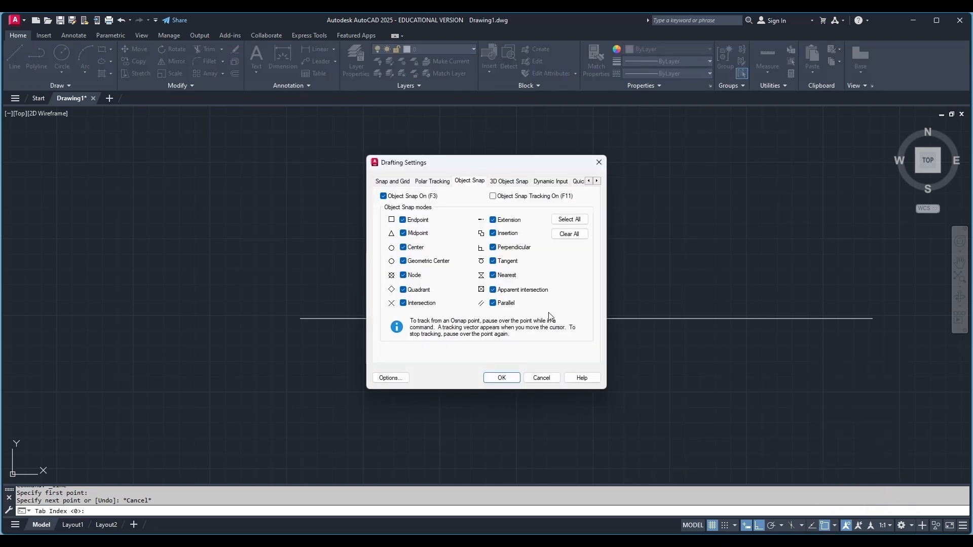
pyautogui.click(493, 197)
pyautogui.click(502, 378)
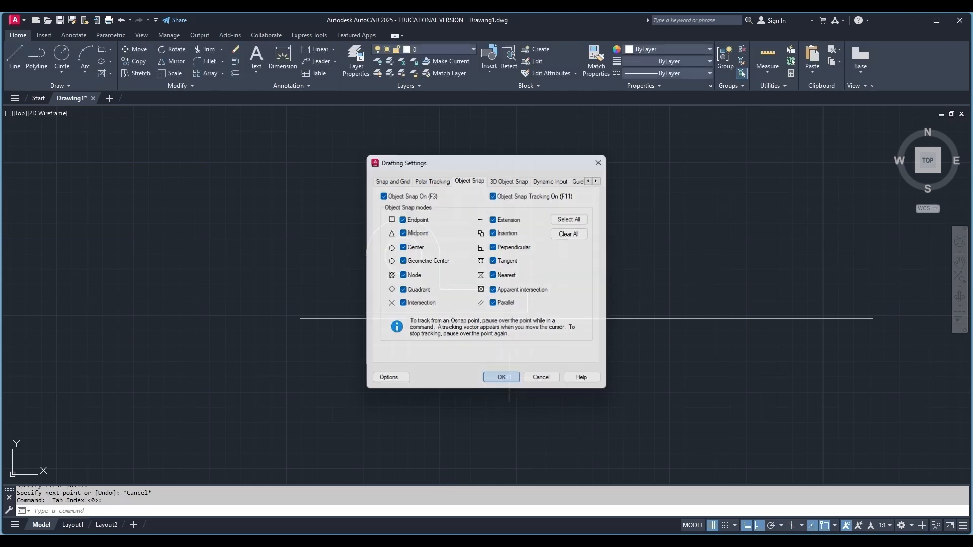
# Draw a vertical projection line up to the front view's lower-right corner, starting level with the lower end of the left projection line.
pyautogui.click(19, 53)
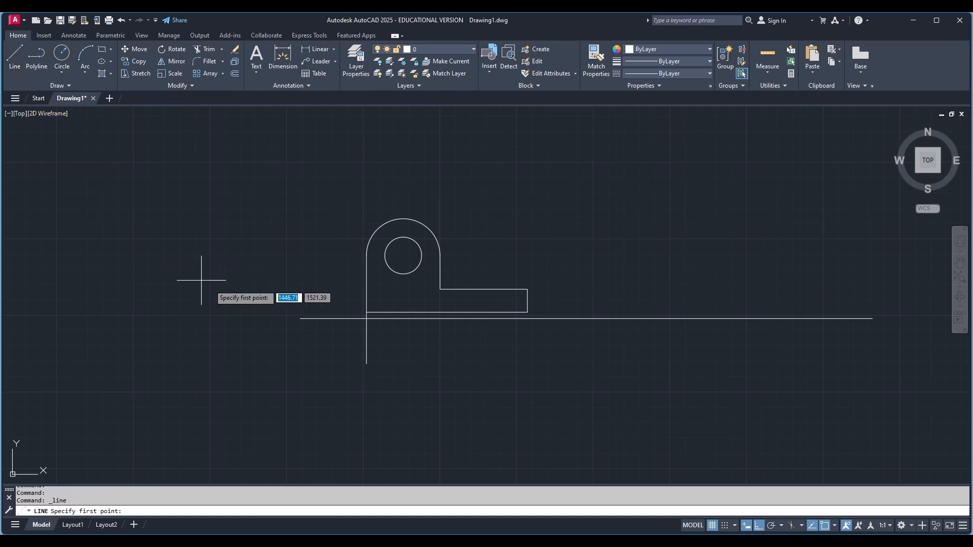
pyautogui.moveTo(367, 364)
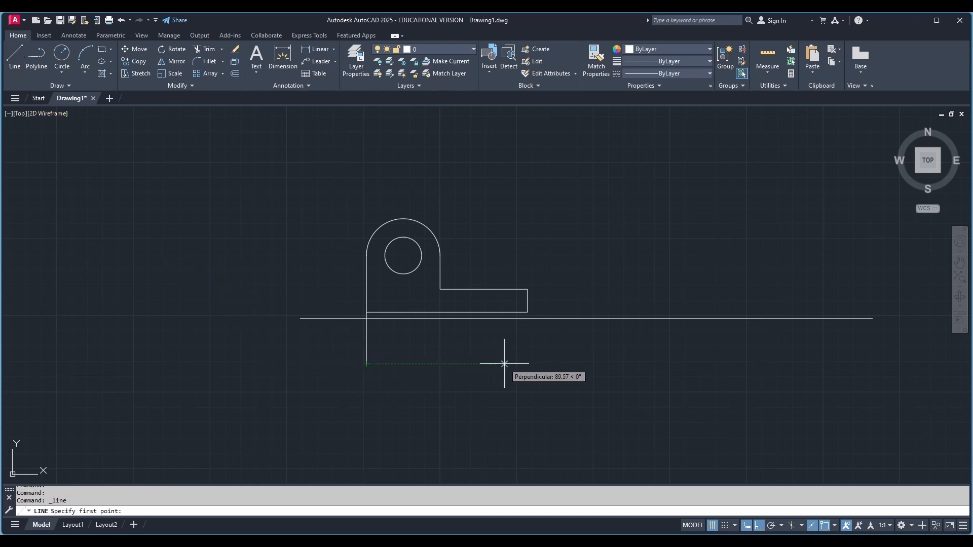
pyautogui.moveTo(528, 313)
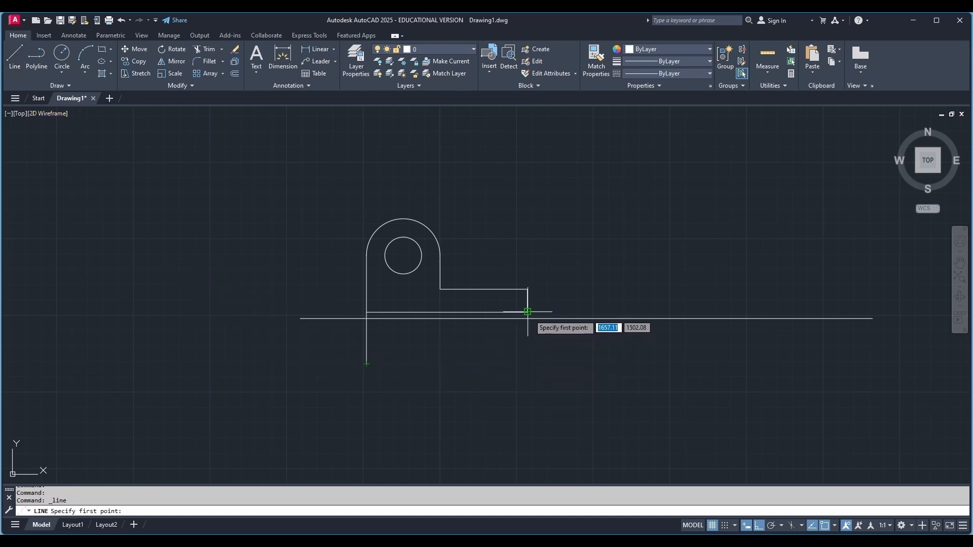
pyautogui.click(527, 364)
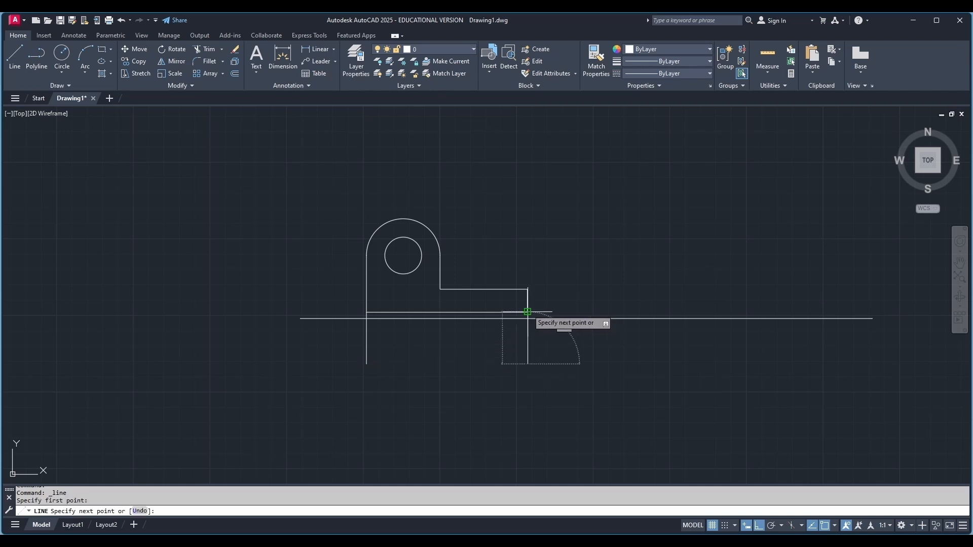
pyautogui.press('Escape')
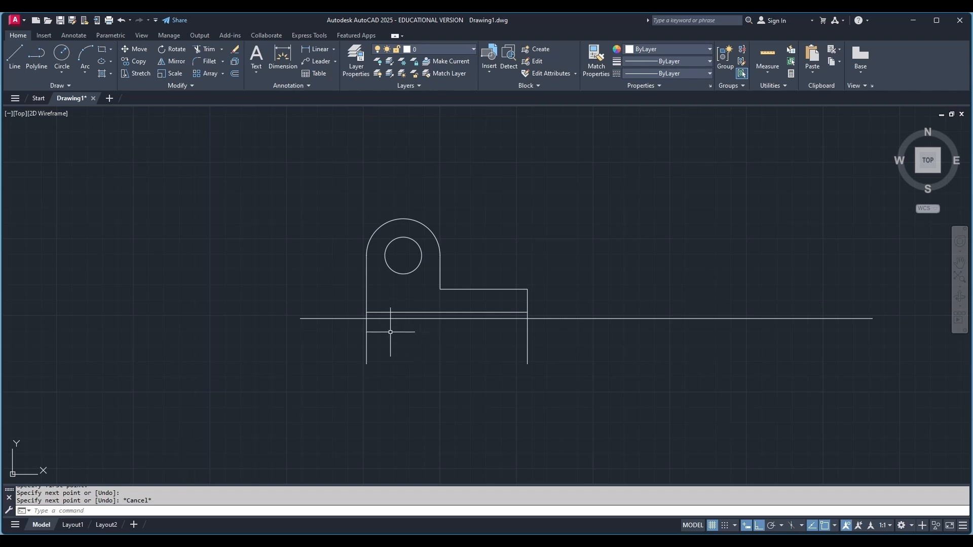
# Change the colour of both vertical projection lines below the front view to yellow (248,215,49).
pyautogui.click(365, 340)
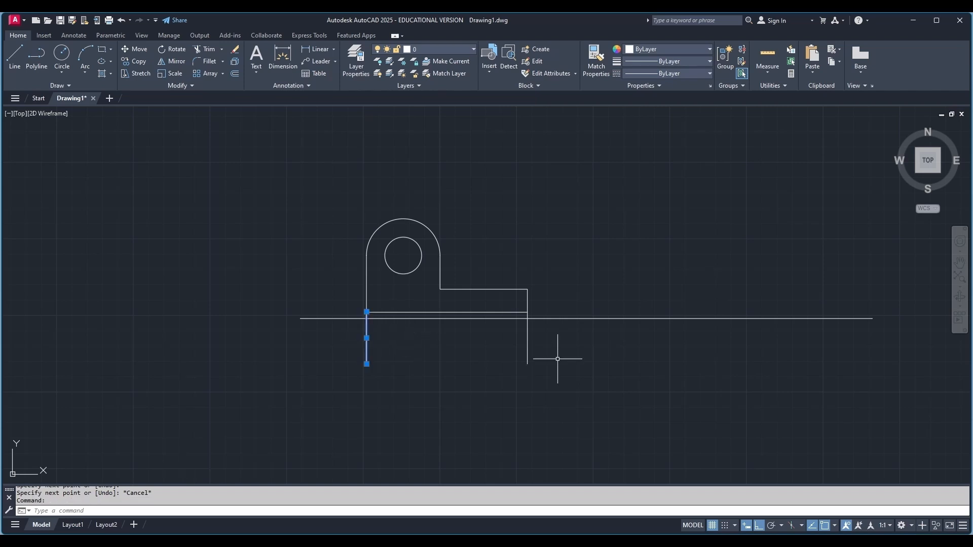
pyautogui.click(527, 341)
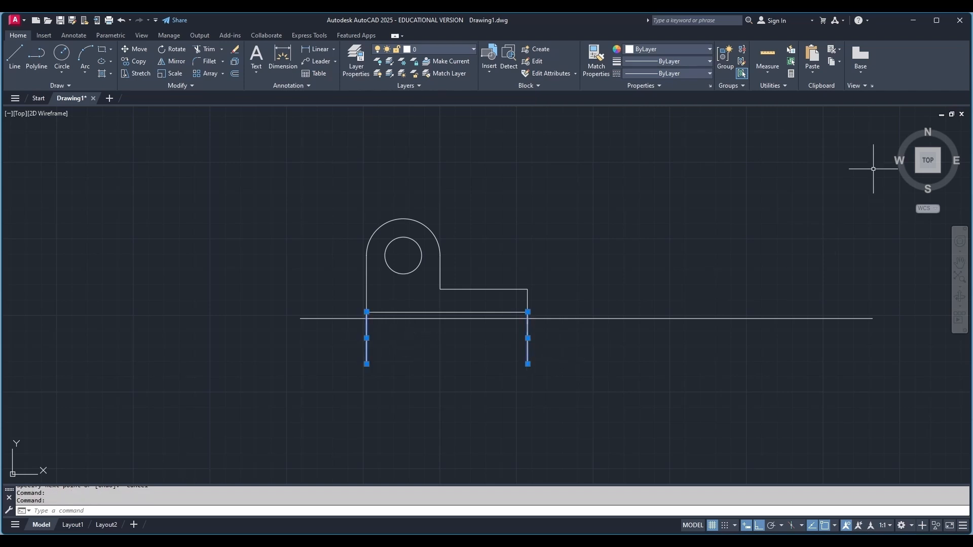
pyautogui.click(694, 51)
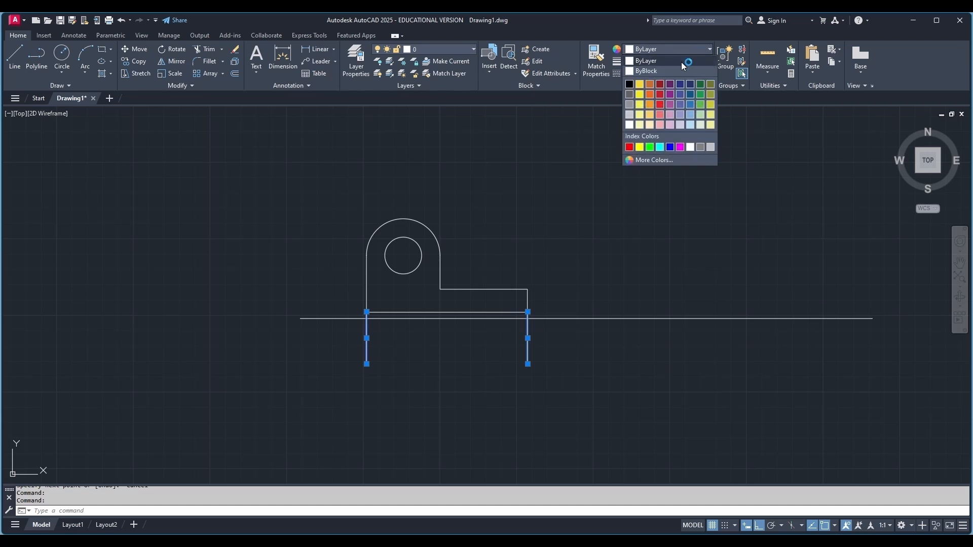
pyautogui.click(639, 83)
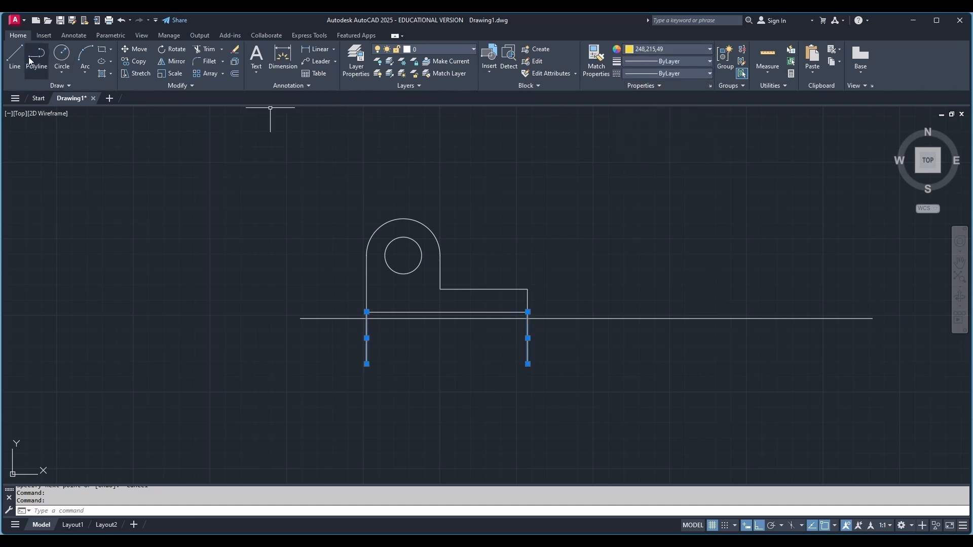
pyautogui.press('Escape')
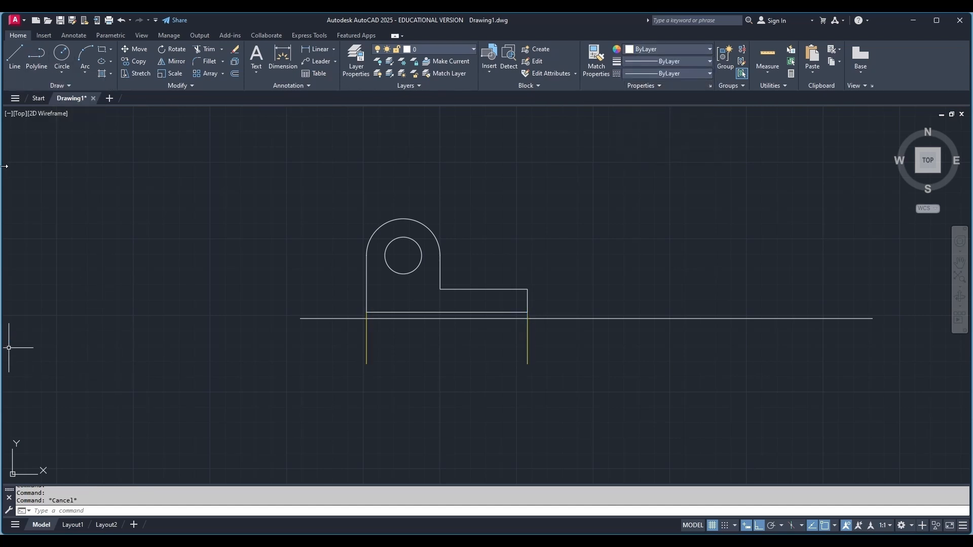
# Draw a horizontal line joining the lower ends of the two yellow projection lines.
pyautogui.click(14, 58)
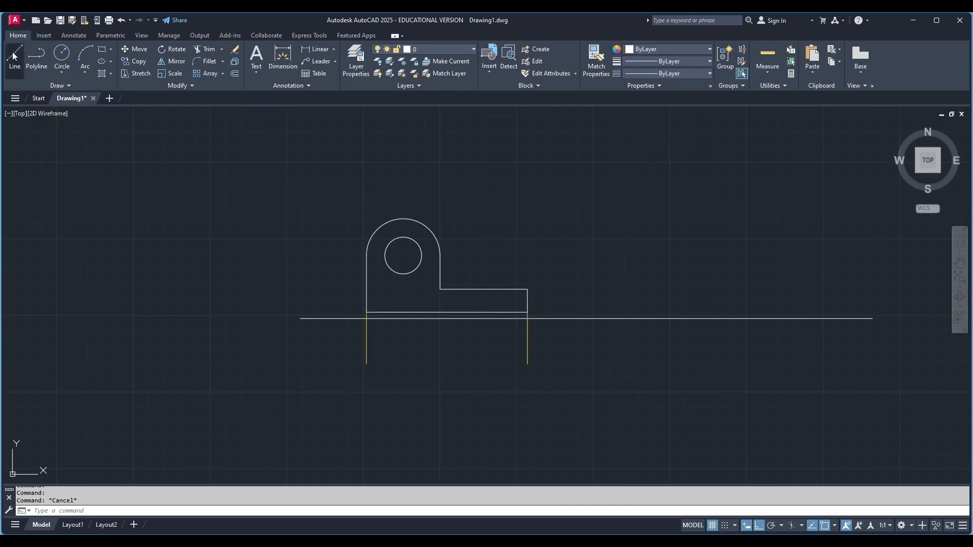
pyautogui.click(367, 363)
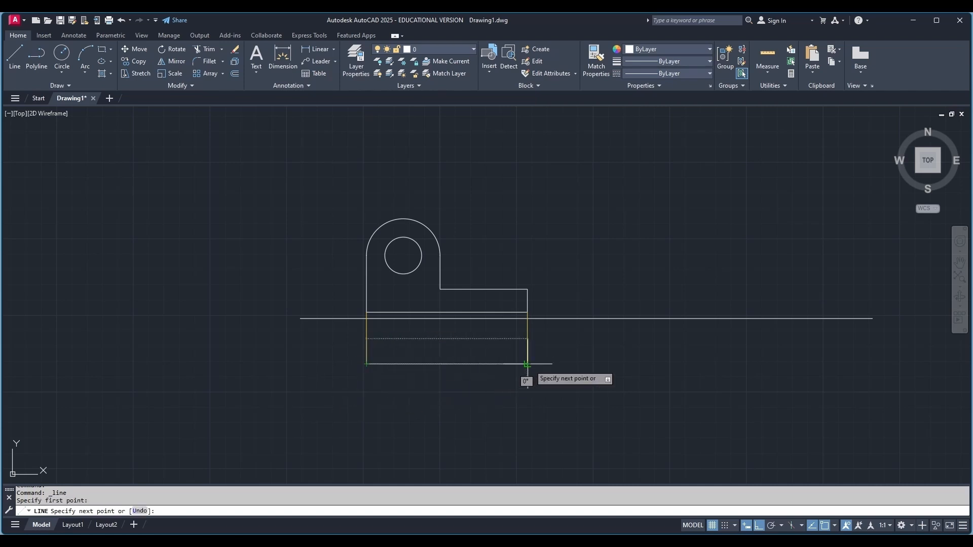
pyautogui.press('Escape')
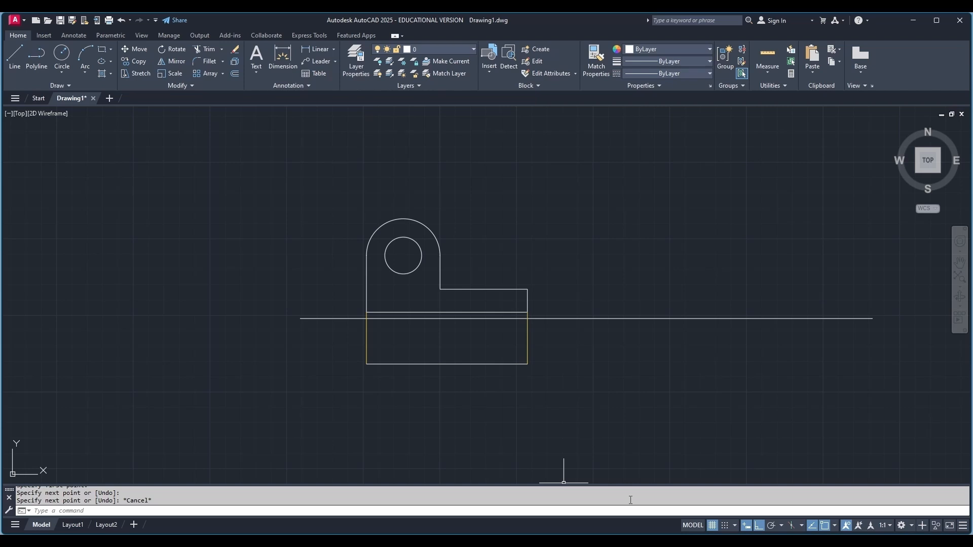
# Move the long horizontal reference line up so it lies in line with the front view's bottom edge.
pyautogui.click(135, 49)
pyautogui.click(491, 319)
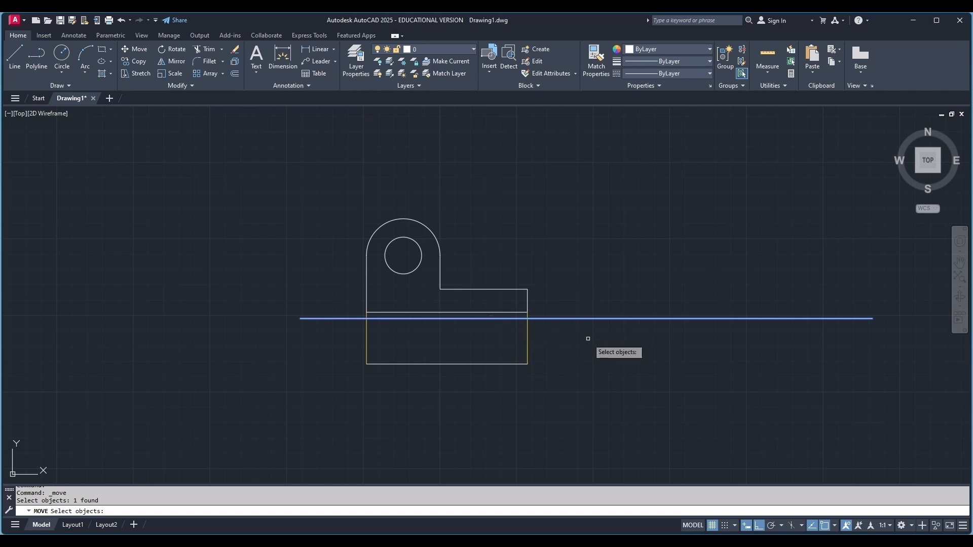
pyautogui.press('Return')
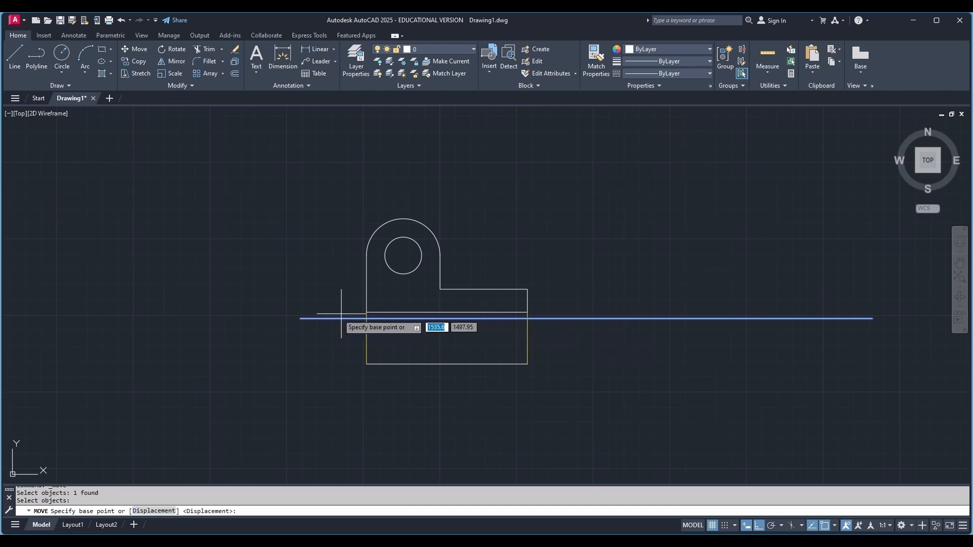
pyautogui.click(300, 318)
pyautogui.click(301, 313)
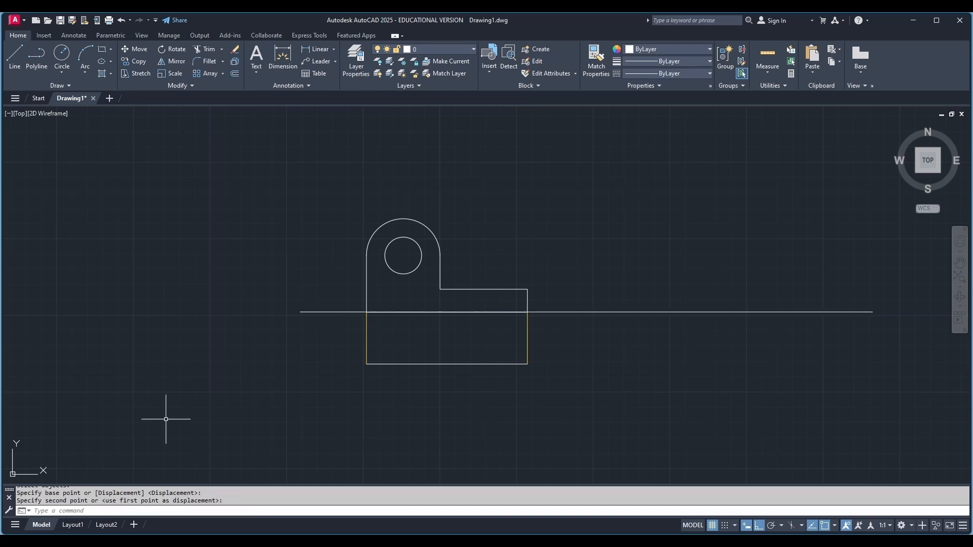
pyautogui.press('Escape')
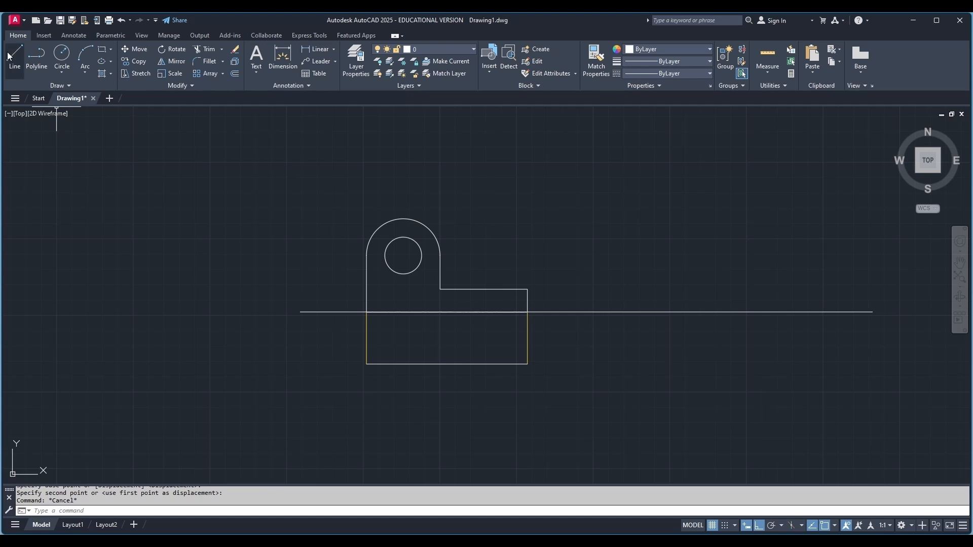
# Complete the top view outline below the projection lines, 44 deep and as wide as the front view.
pyautogui.click(13, 58)
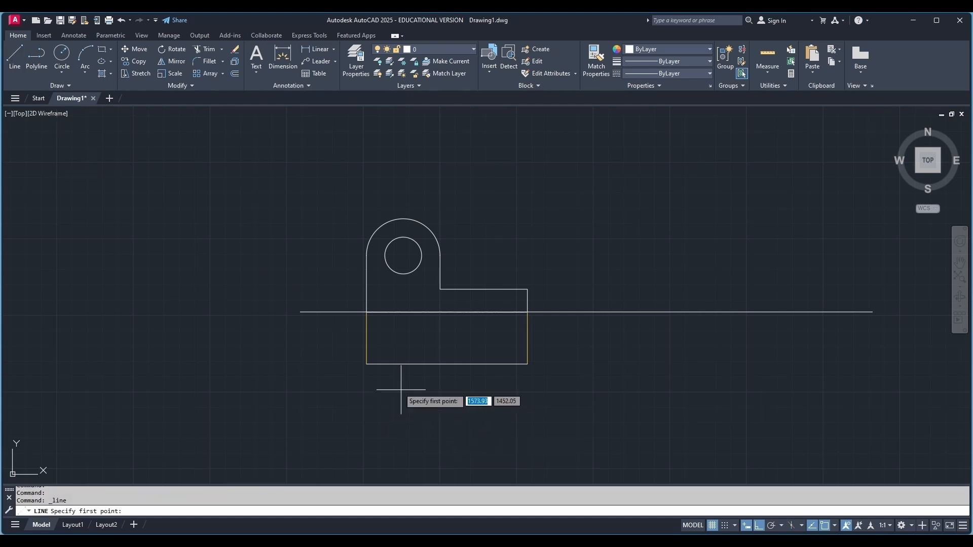
pyautogui.click(367, 364)
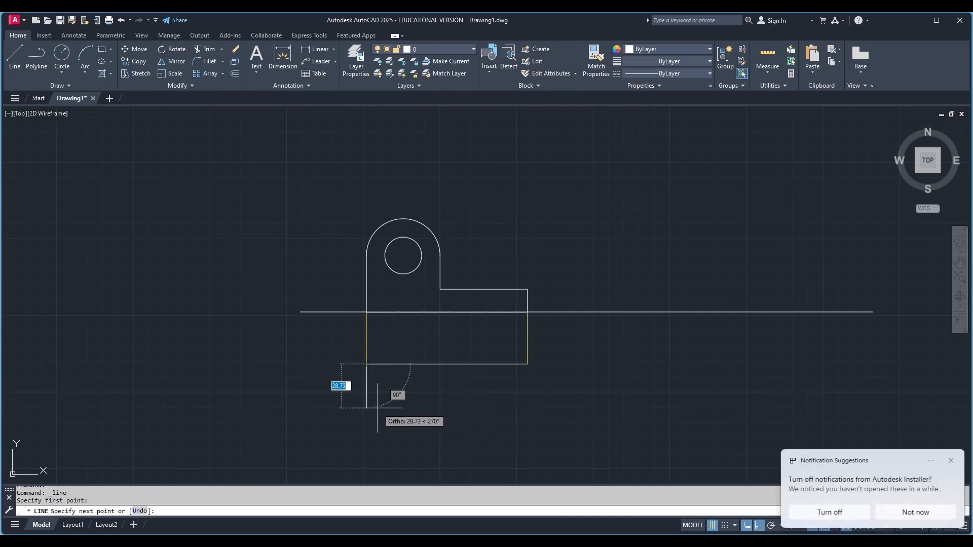
pyautogui.write('44')
pyautogui.press('Return')
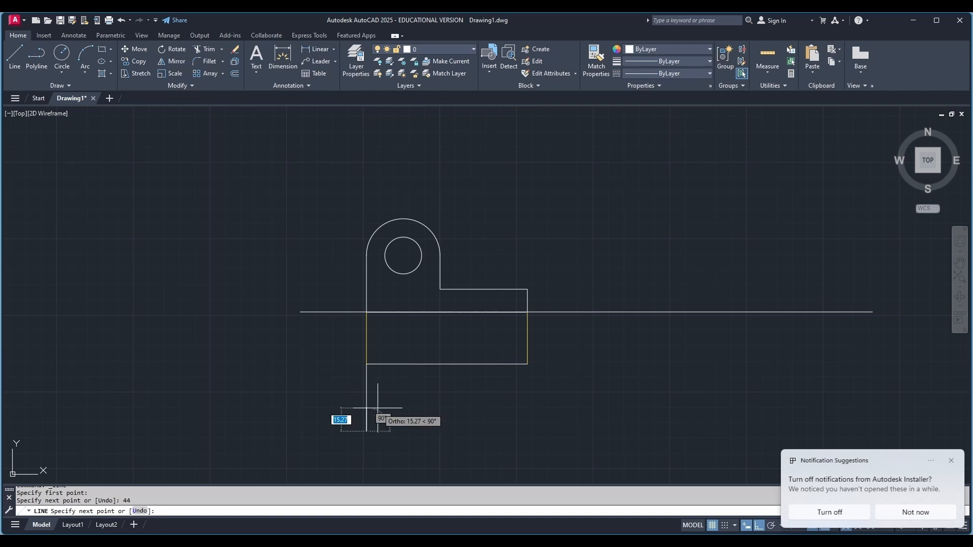
pyautogui.click(527, 432)
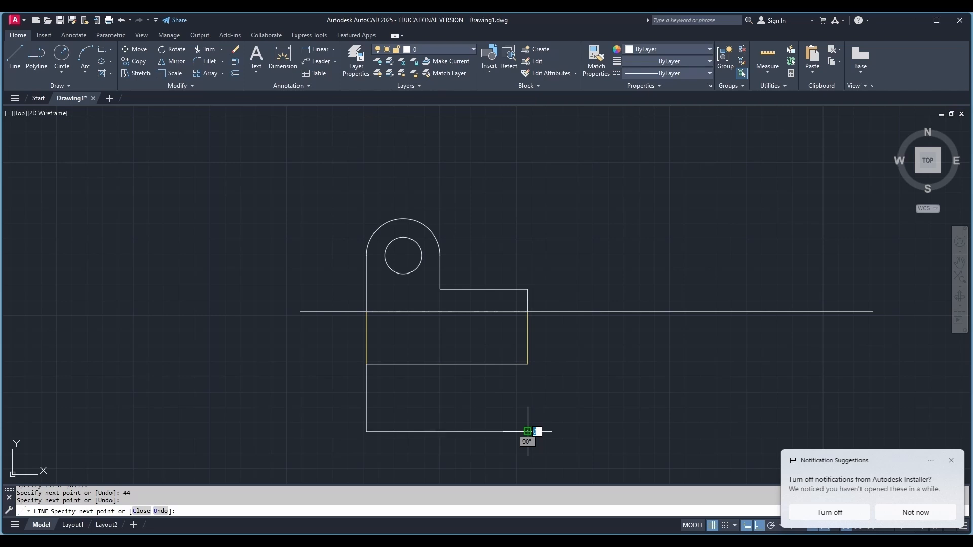
pyautogui.click(527, 364)
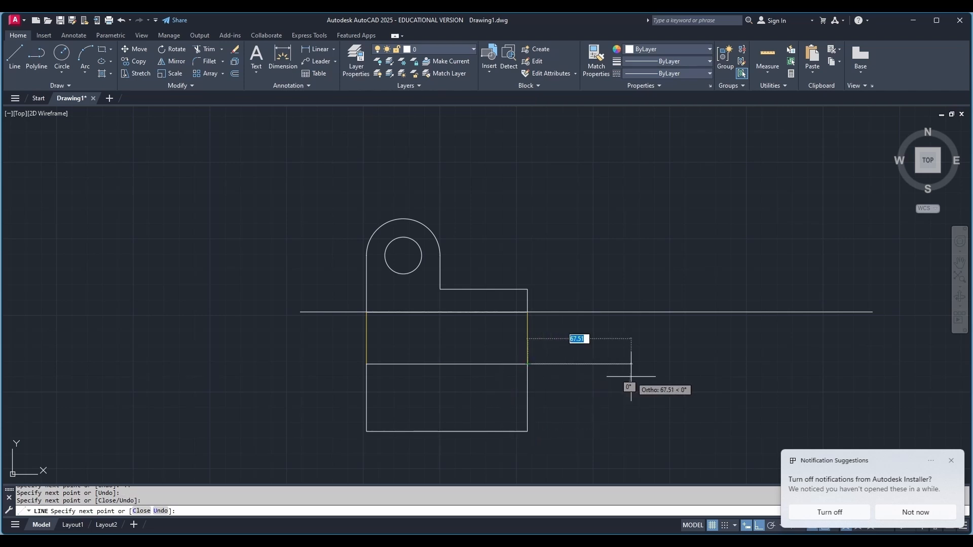
pyautogui.press('Escape')
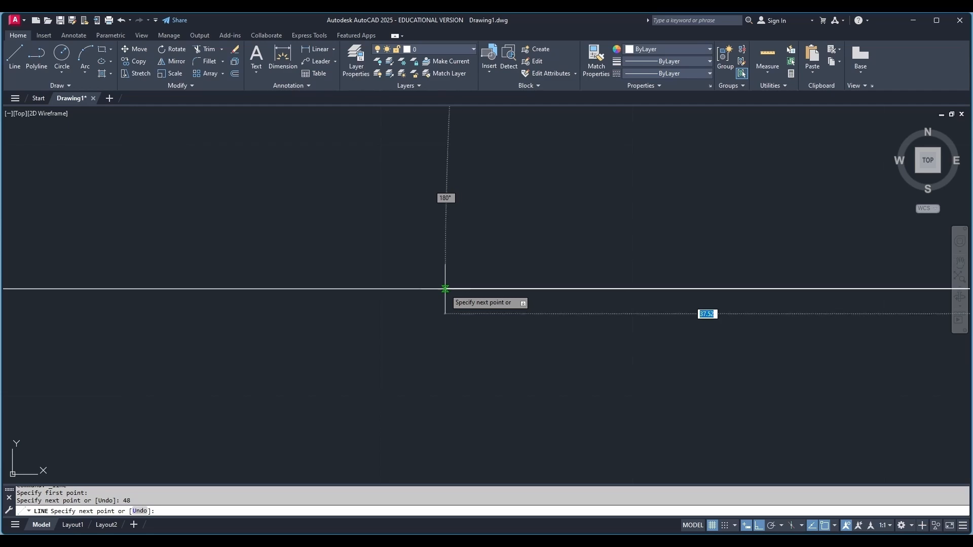
# Draw the 48 by 11 upright's outline inside the top view's lower-left corner, closing it against the left edge.
pyautogui.scroll(-6, 445, 289)
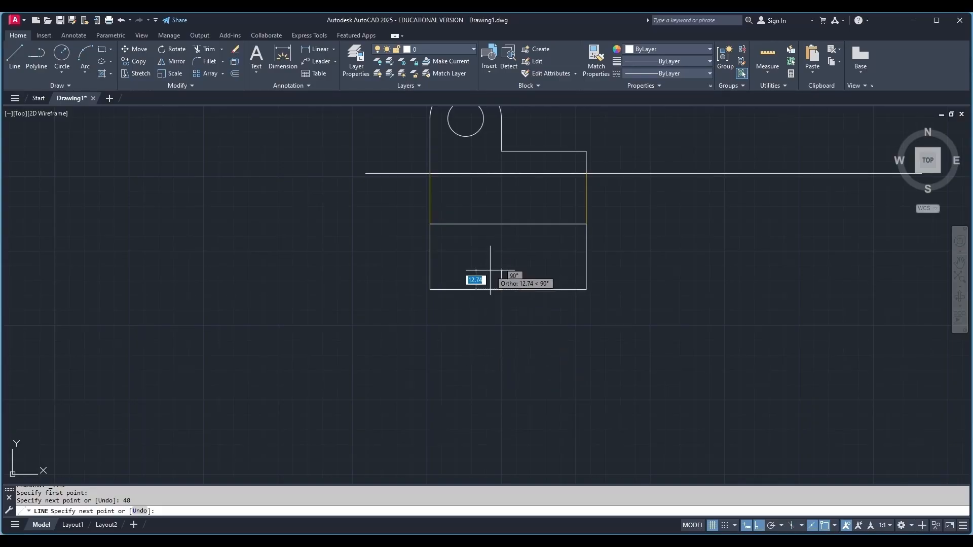
pyautogui.write('11')
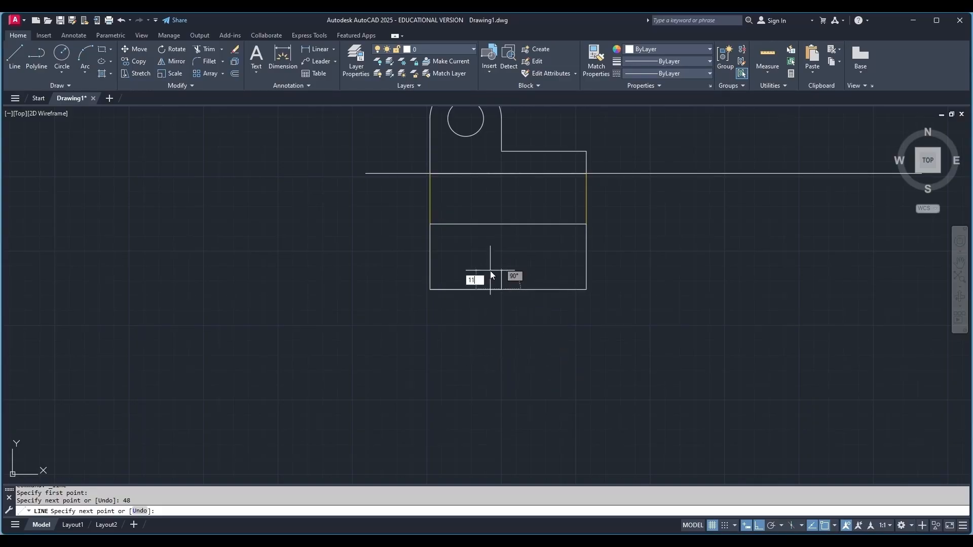
pyautogui.press('Return')
pyautogui.click(430, 273)
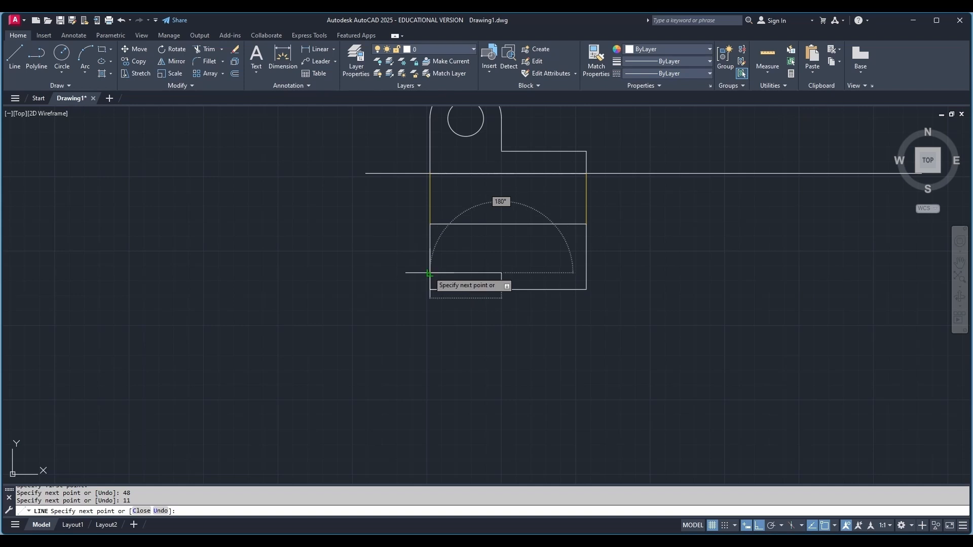
pyautogui.press('Escape')
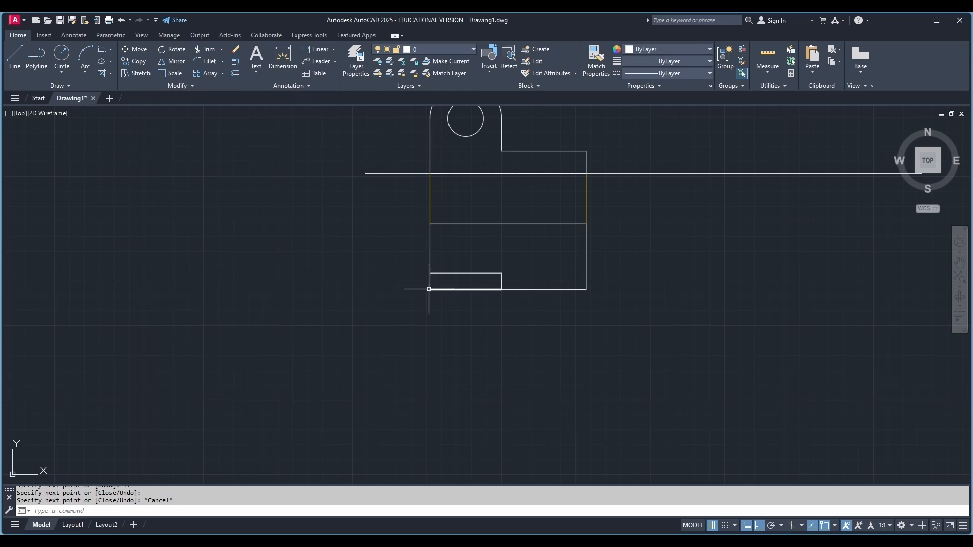
# Check the bracket in the reference PDF and draw a horizontal centre line 22 above the top view's lower-left corner, extending past the right edge.
pyautogui.hotkey('alt', 'Tab')
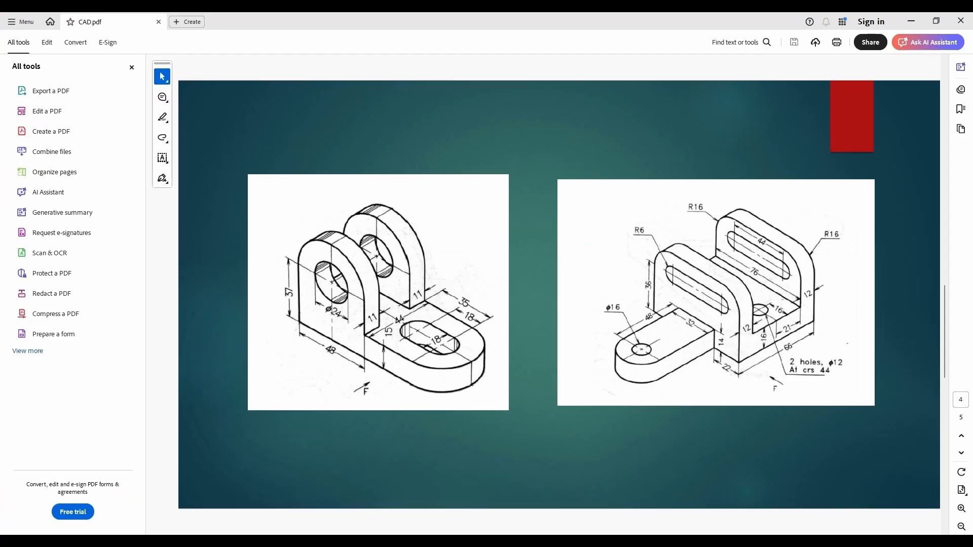
pyautogui.hotkey('alt', 'Tab')
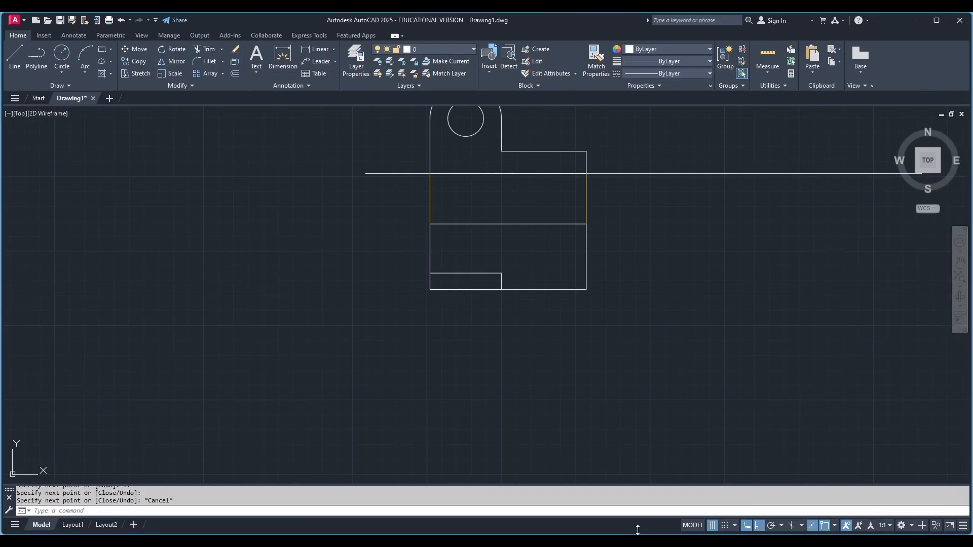
pyautogui.click(10, 52)
pyautogui.click(430, 290)
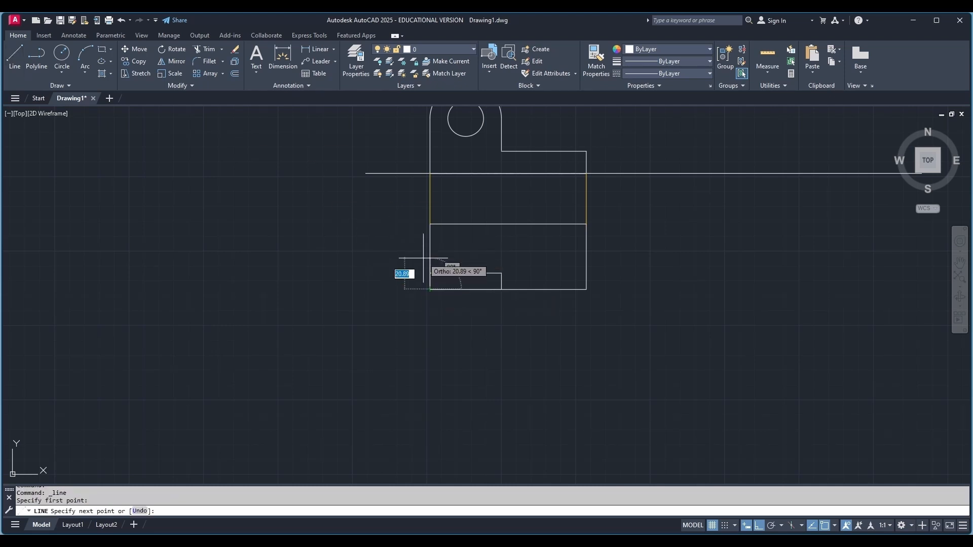
pyautogui.write('22')
pyautogui.press('Return')
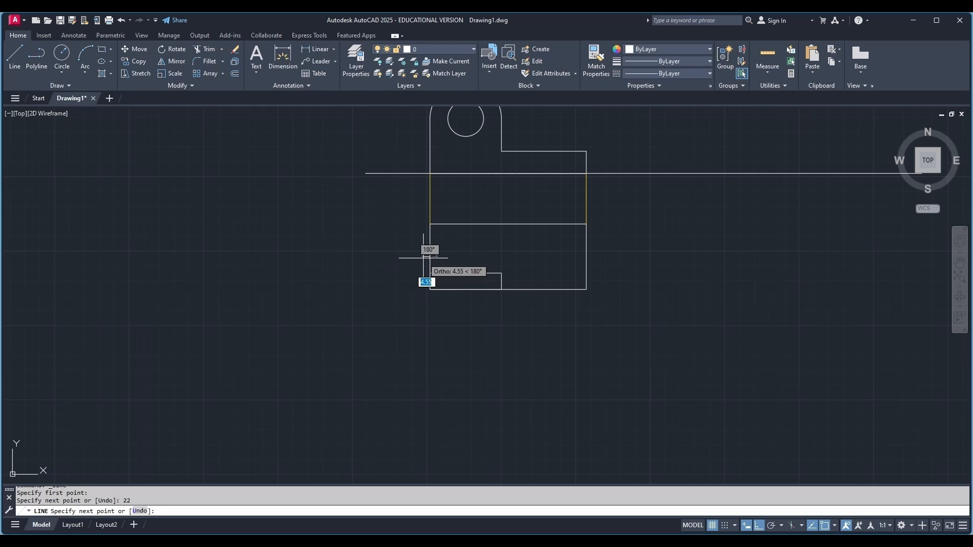
pyautogui.click(605, 256)
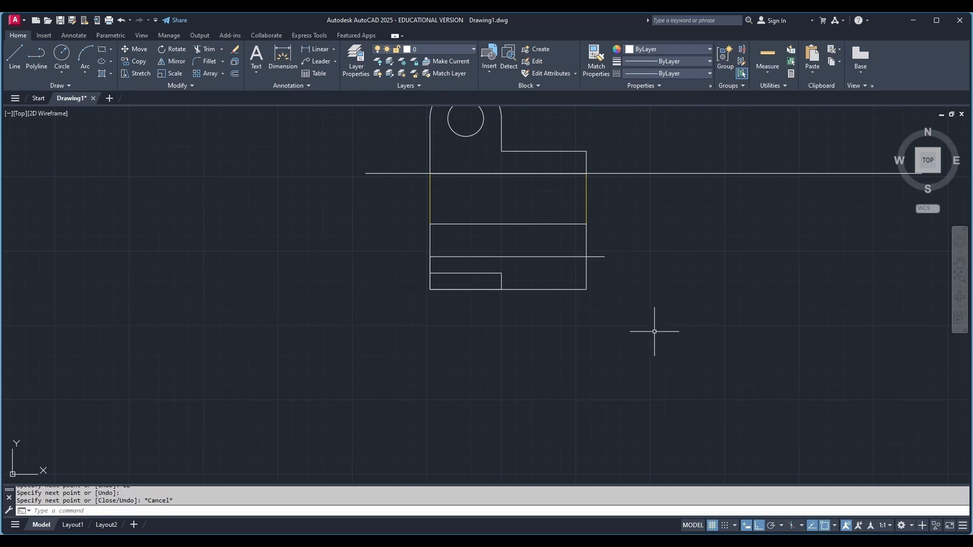
# Mirror the lower upright's two lines about the top view's horizontal centre line, keeping the originals.
pyautogui.click(181, 61)
pyautogui.click(477, 274)
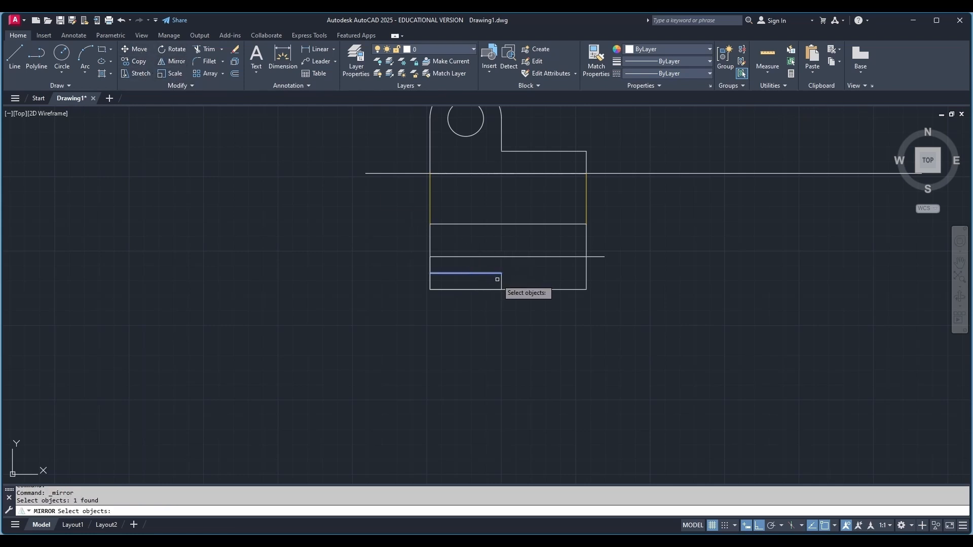
pyautogui.click(502, 283)
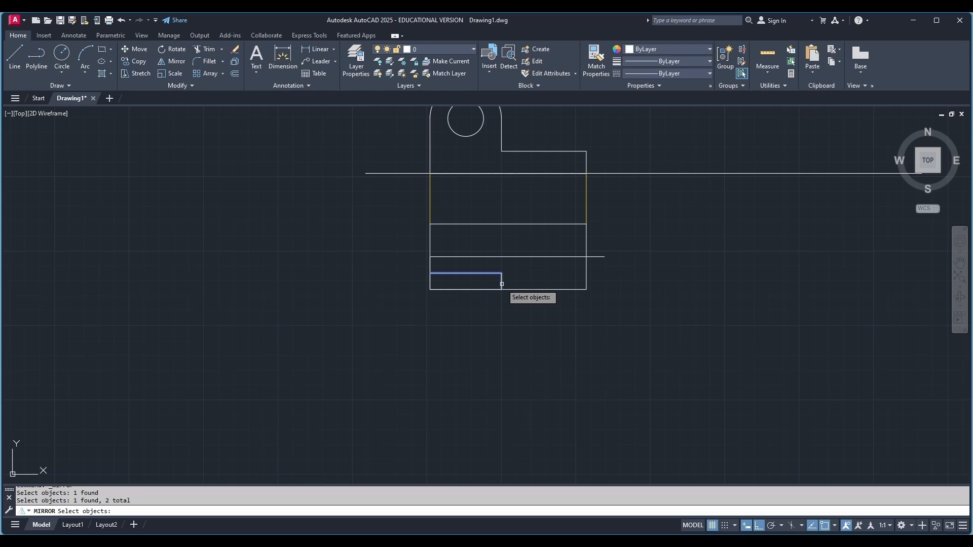
pyautogui.press('Return')
pyautogui.click(430, 257)
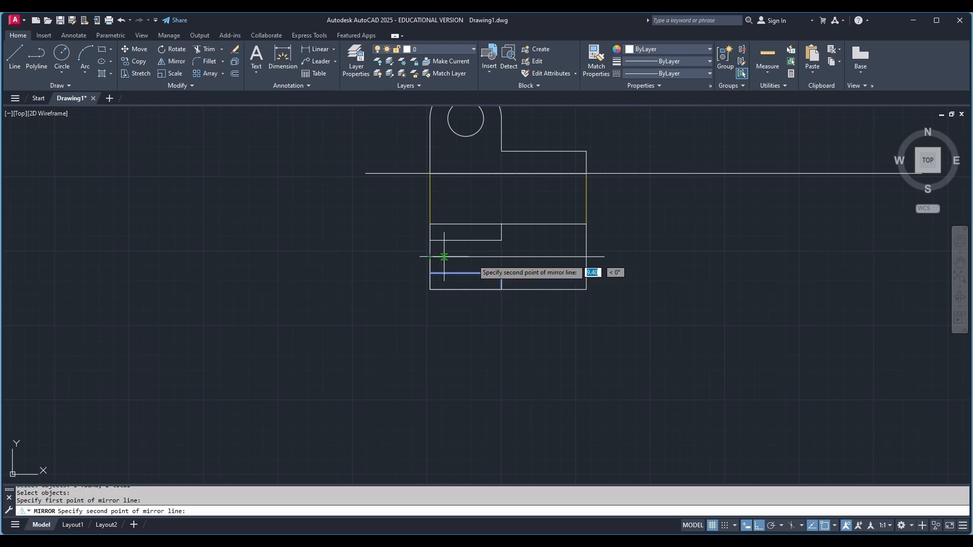
pyautogui.click(587, 257)
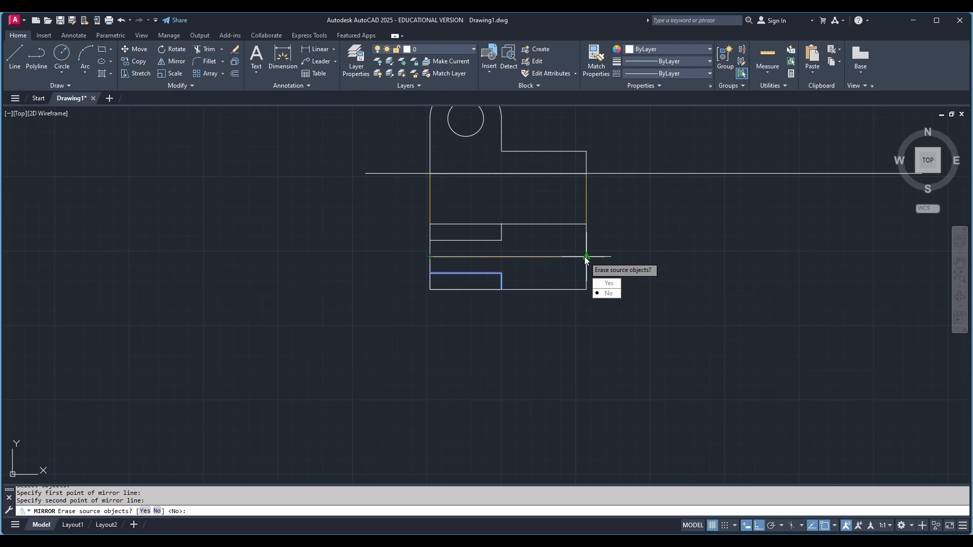
pyautogui.press('Return')
# Delete the horizontal centre line through the middle of the top view.
pyautogui.click(583, 257)
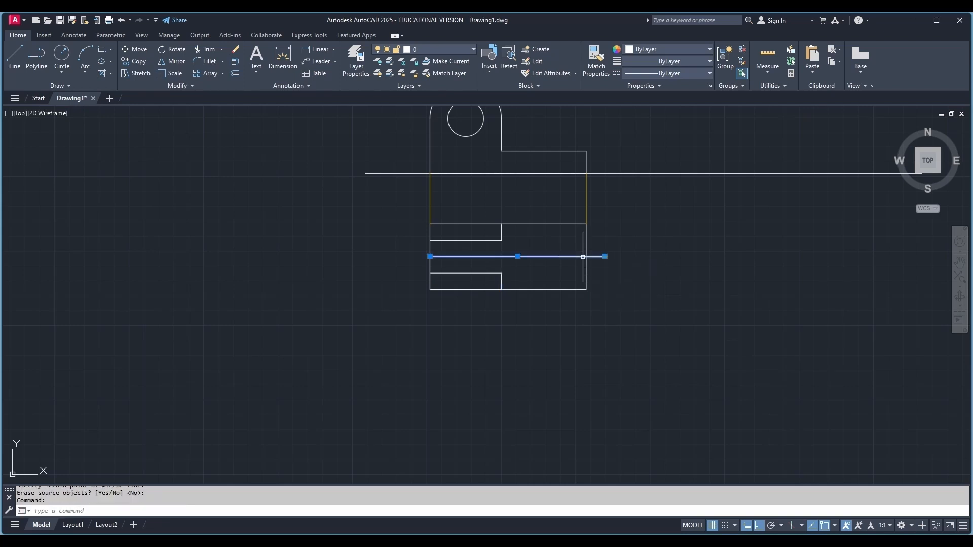
pyautogui.press('Delete')
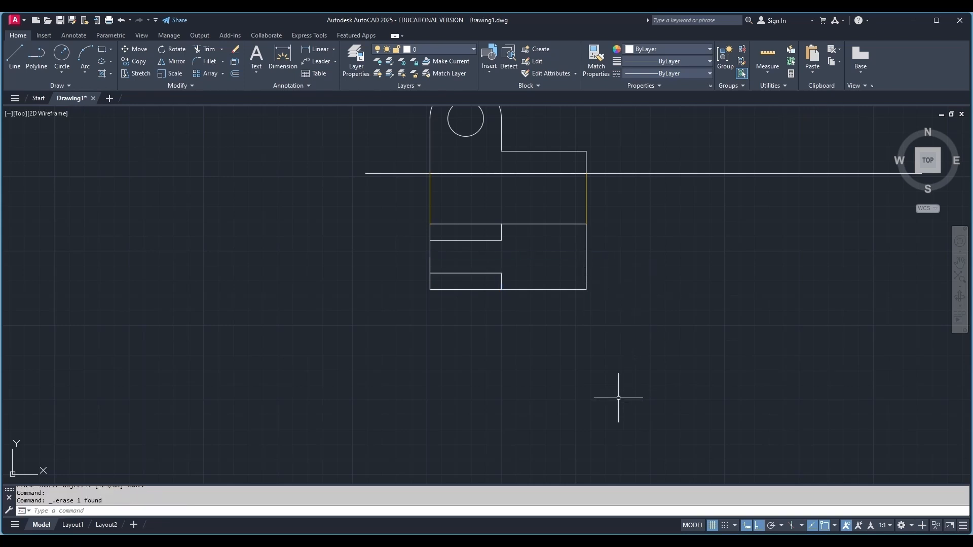
pyautogui.scroll(2, 619, 398)
pyautogui.scroll(-4, 593, 365)
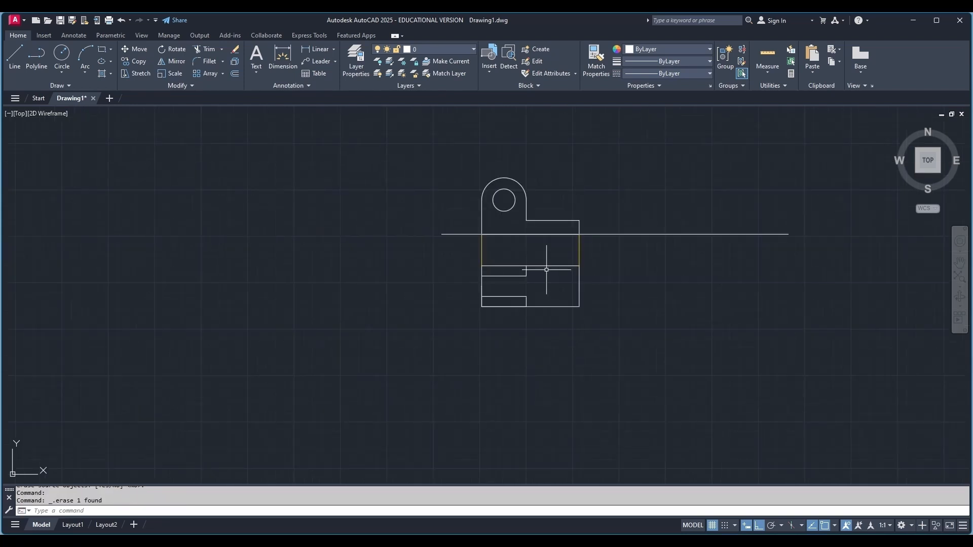
pyautogui.click(960, 262)
pyautogui.moveTo(553, 254); pyautogui.dragTo(432, 298)
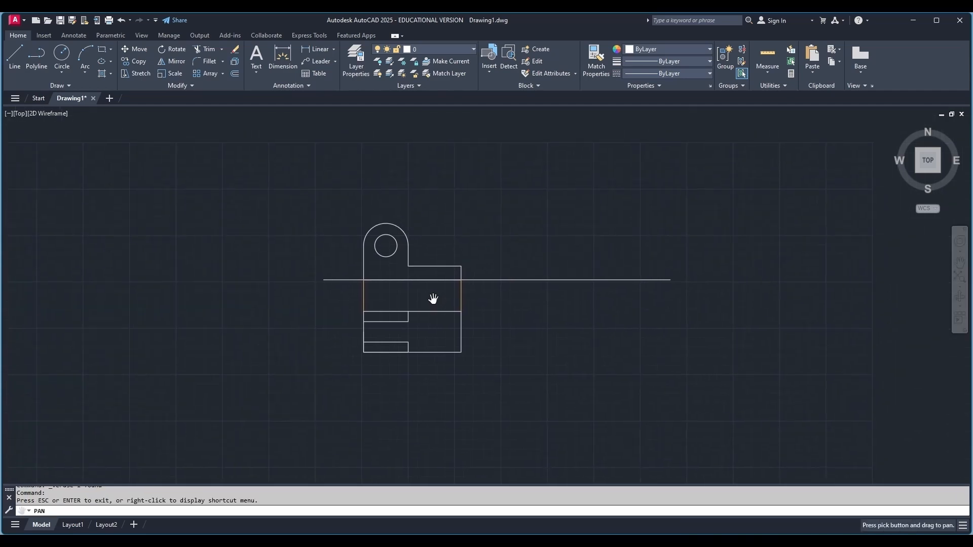
# Draw construction lines from the lower upright's bottom-right corner: 35 rightward along the top view's bottom edge, followed by 22 straight up.
pyautogui.scroll(2, 433, 300)
pyautogui.scroll(2, 433, 300)
pyautogui.scroll(-2, 433, 299)
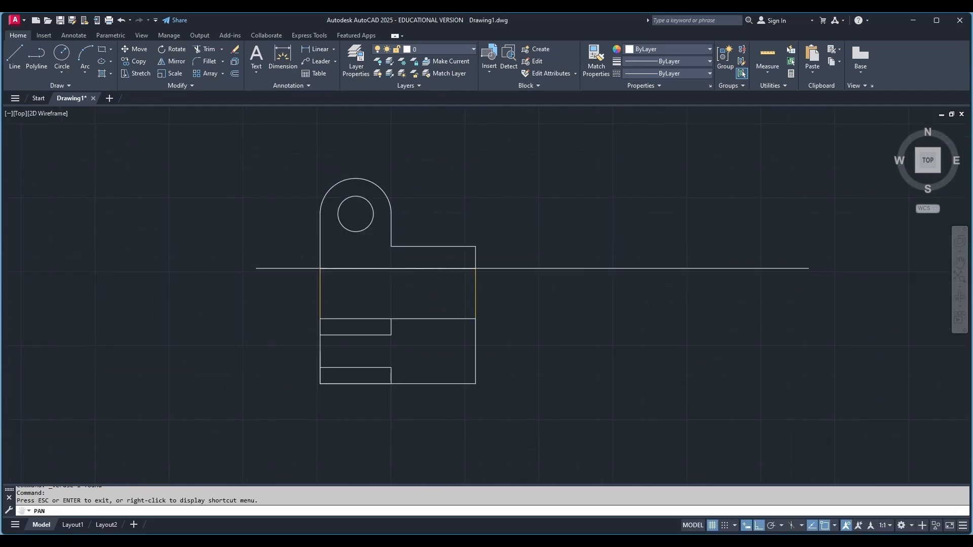
pyautogui.scroll(2, 433, 298)
pyautogui.moveTo(433, 298); pyautogui.dragTo(441, 299)
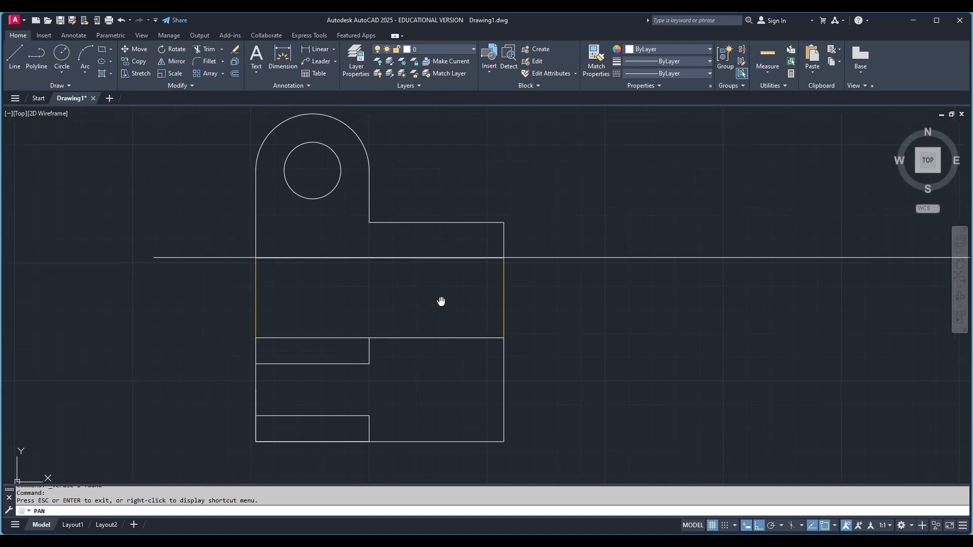
pyautogui.click(15, 55)
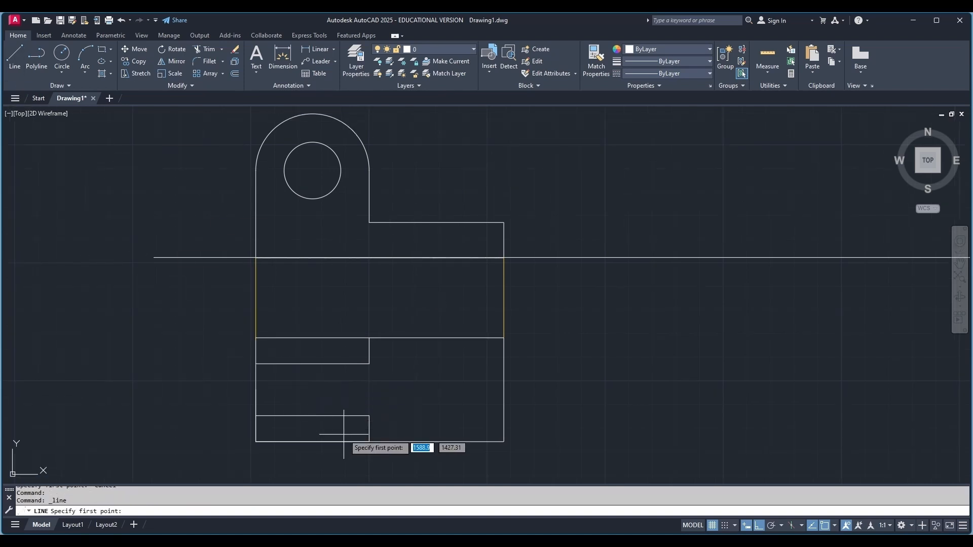
pyautogui.click(369, 442)
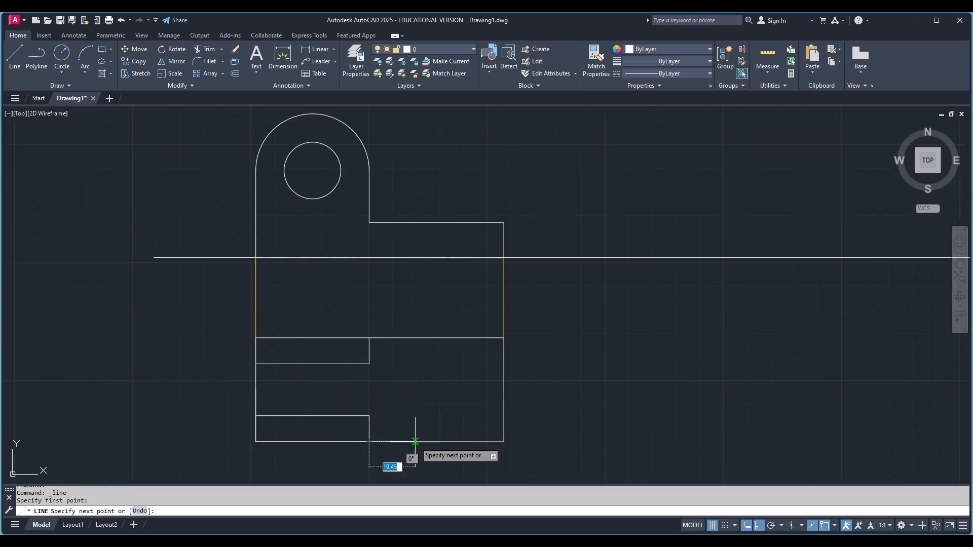
pyautogui.write('35')
pyautogui.press('Return')
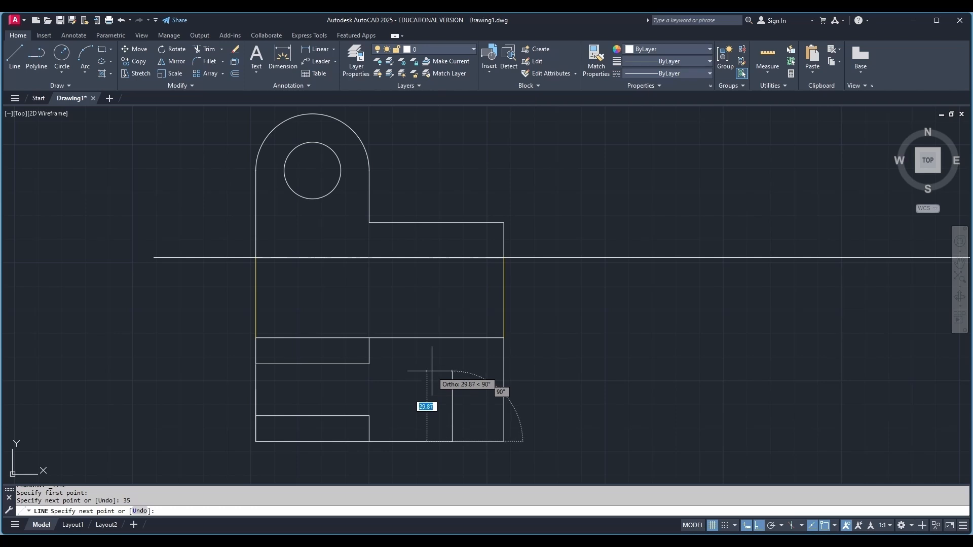
pyautogui.write('22')
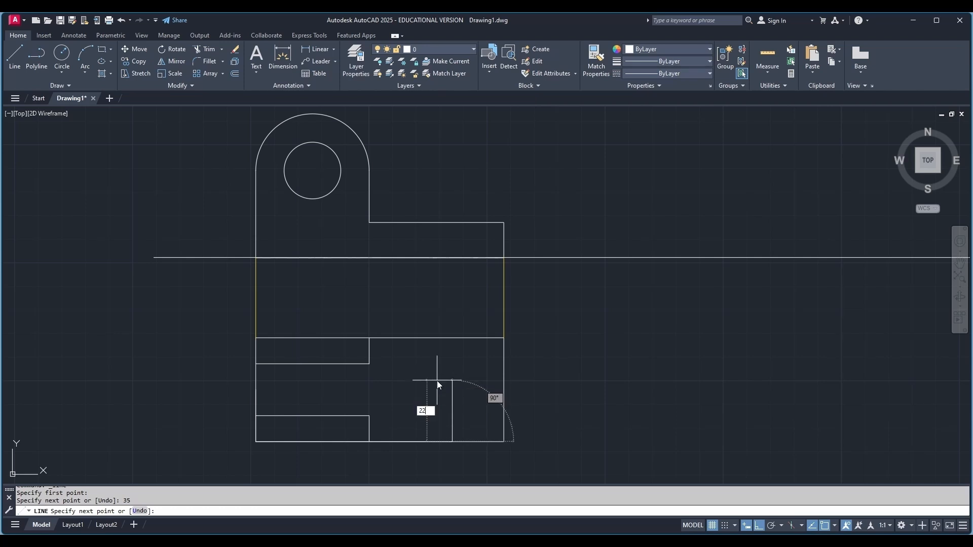
pyautogui.press('Return')
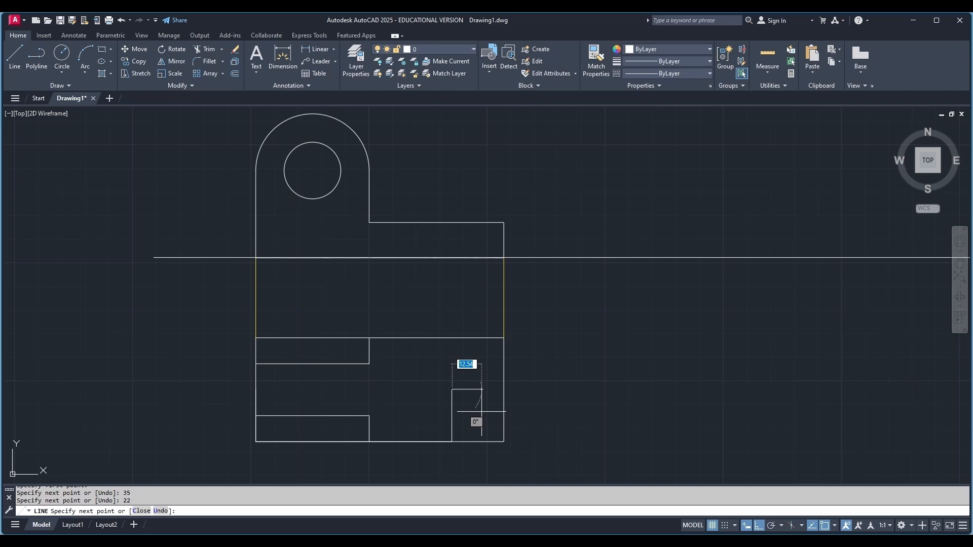
pyautogui.press('Escape')
# Check the slot dimensions in the reference PDF, and draw a 9 line down from the 22 line's upper end with a short leftward stub.
pyautogui.hotkey('alt', 'Tab')
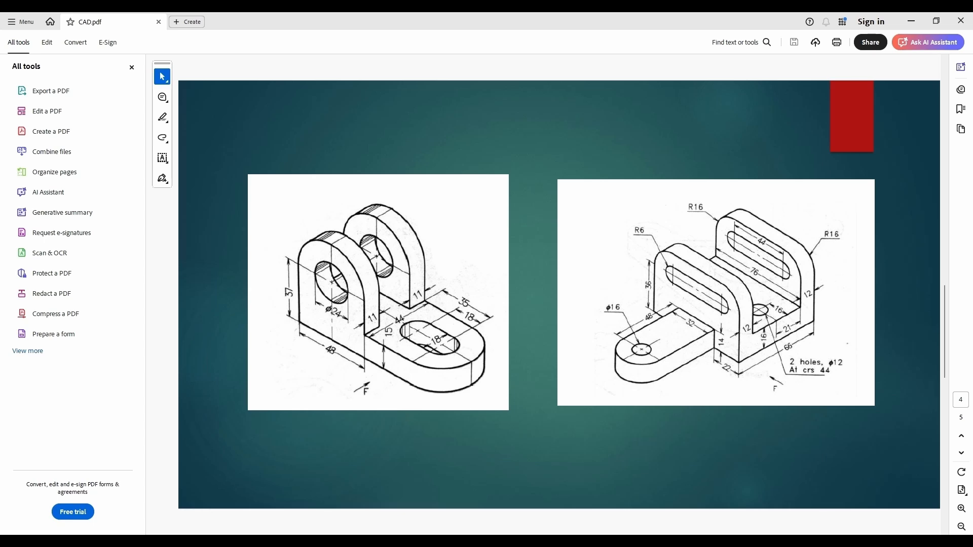
pyautogui.hotkey('alt', 'Tab')
pyautogui.click(17, 56)
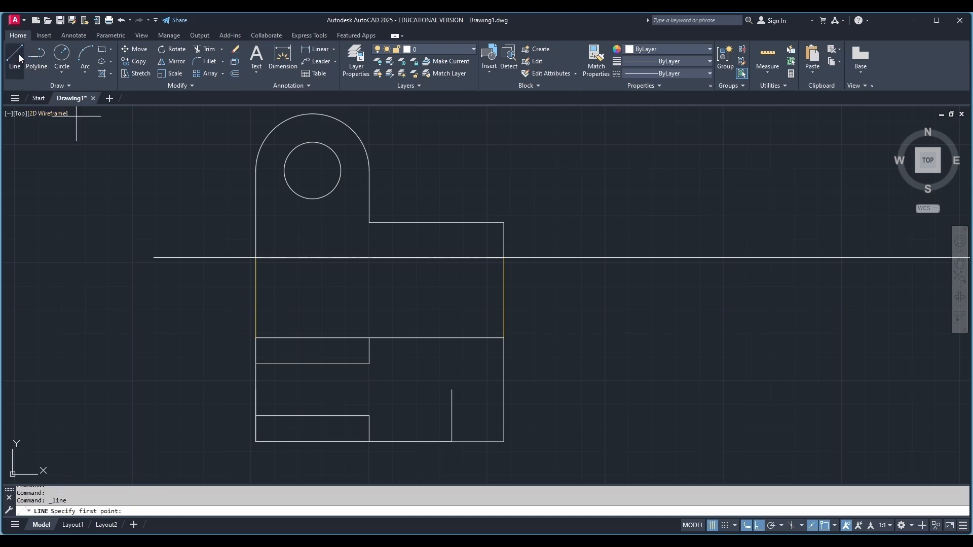
pyautogui.click(452, 390)
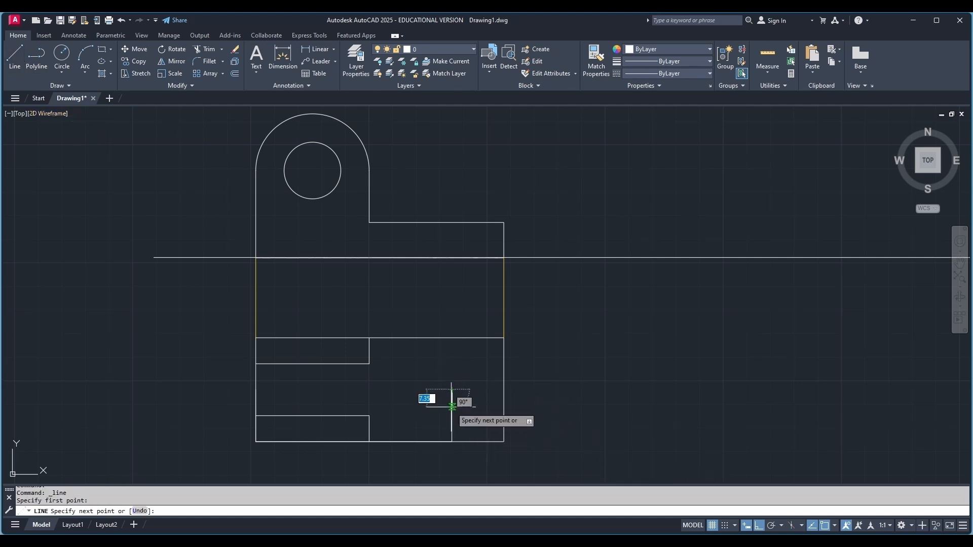
pyautogui.write('9')
pyautogui.press('Return')
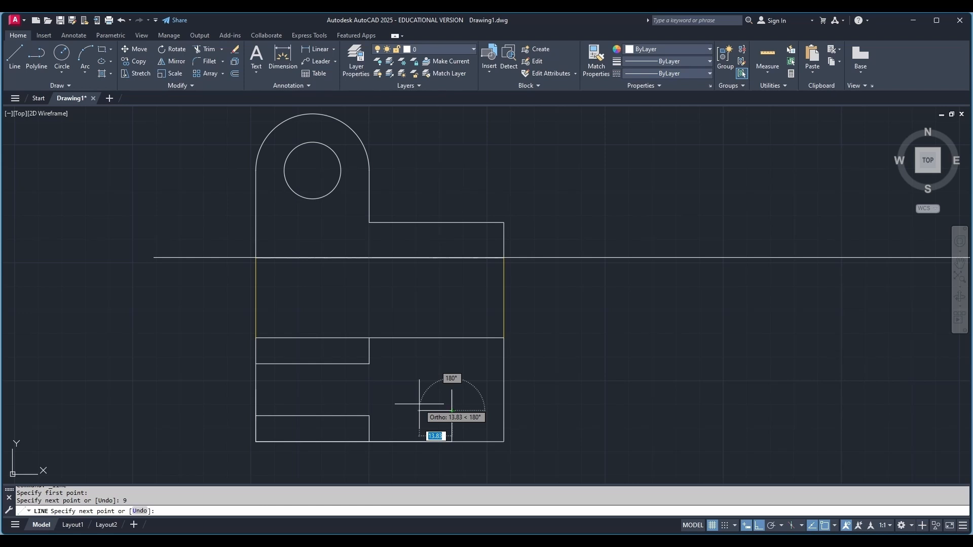
pyautogui.click(436, 411)
pyautogui.press('Escape')
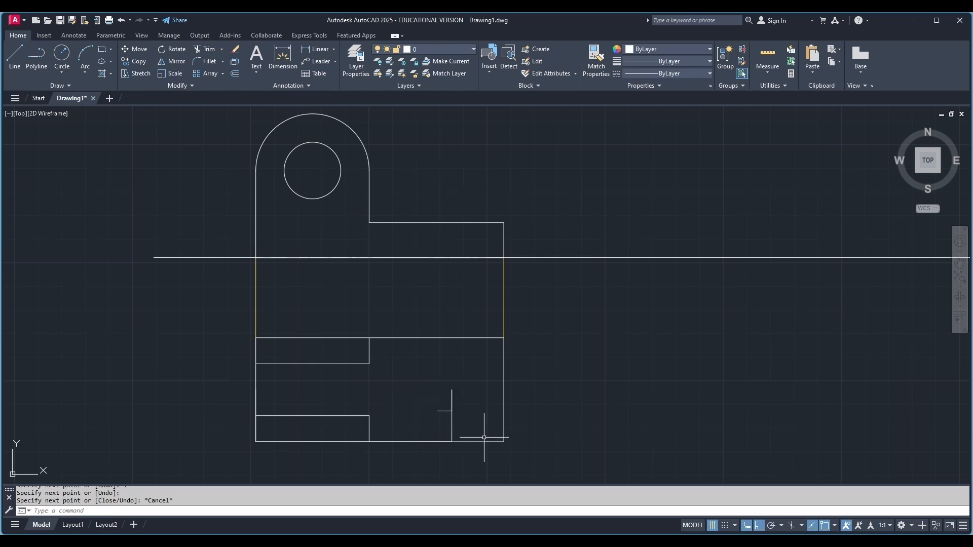
# Delete the 22 vertical construction line and the short horizontal stub, keeping the 9 vertical line.
pyautogui.click(452, 429)
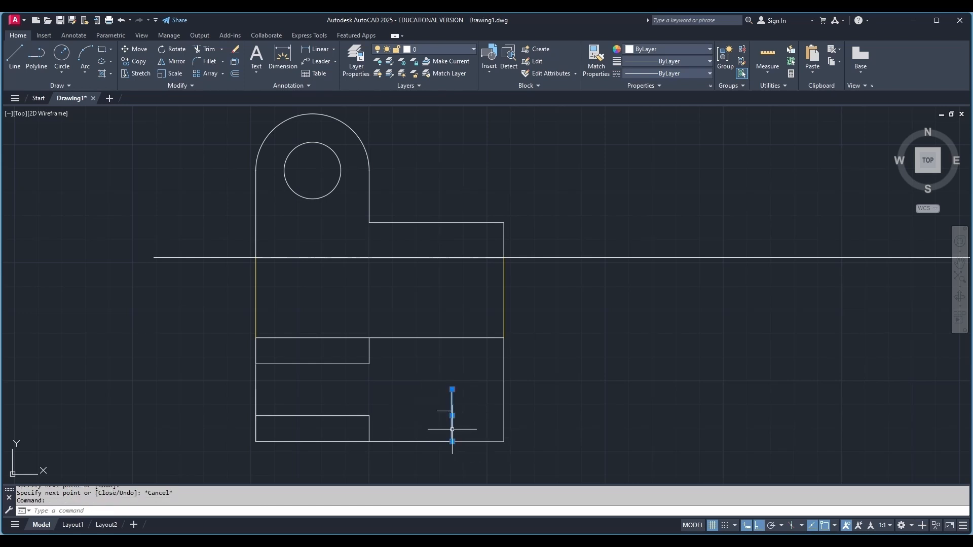
pyautogui.press('Delete')
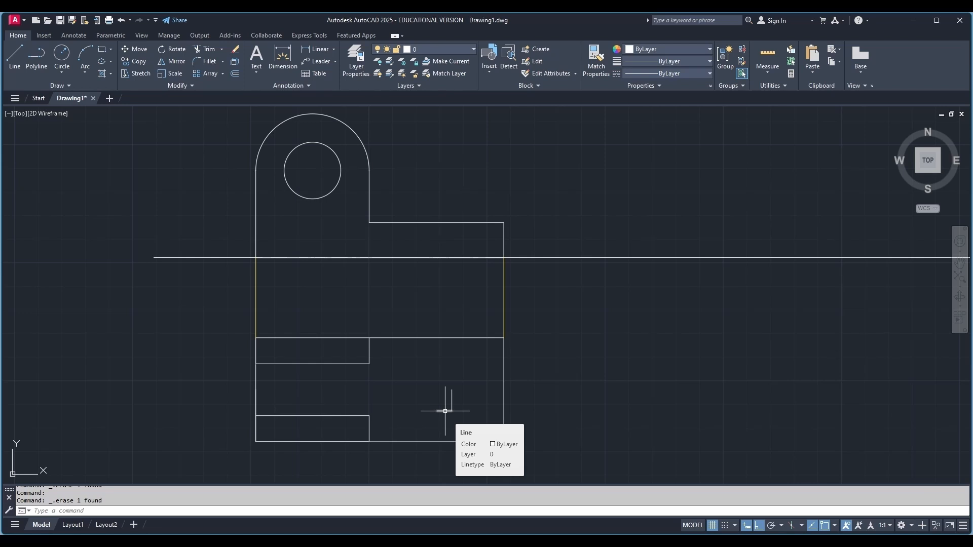
pyautogui.click(445, 411)
pyautogui.press('Delete')
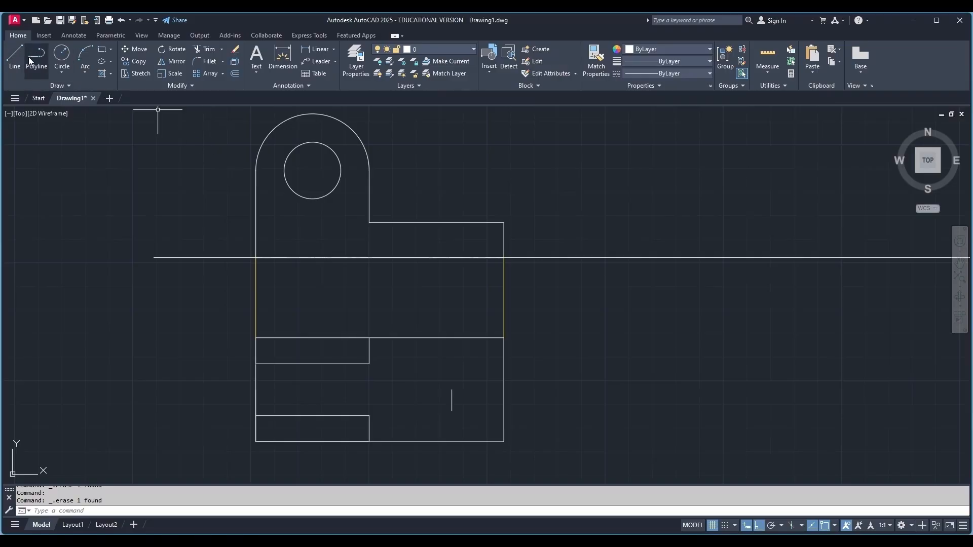
# Start the slot as a polyline from the 9 line's lower end, 18 leftward, with an arc ending 18 above, checking the reference PDF.
pyautogui.click(30, 57)
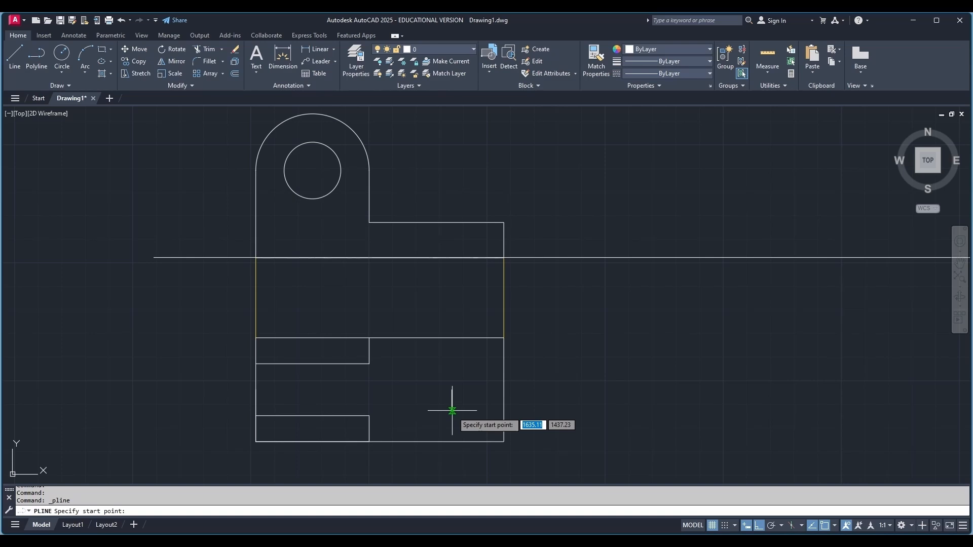
pyautogui.click(452, 411)
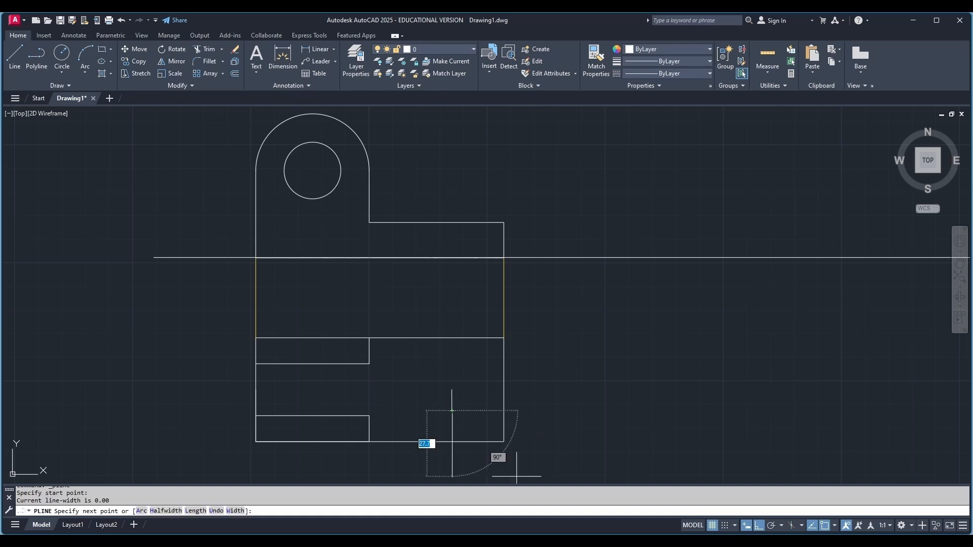
pyautogui.hotkey('alt', 'Tab')
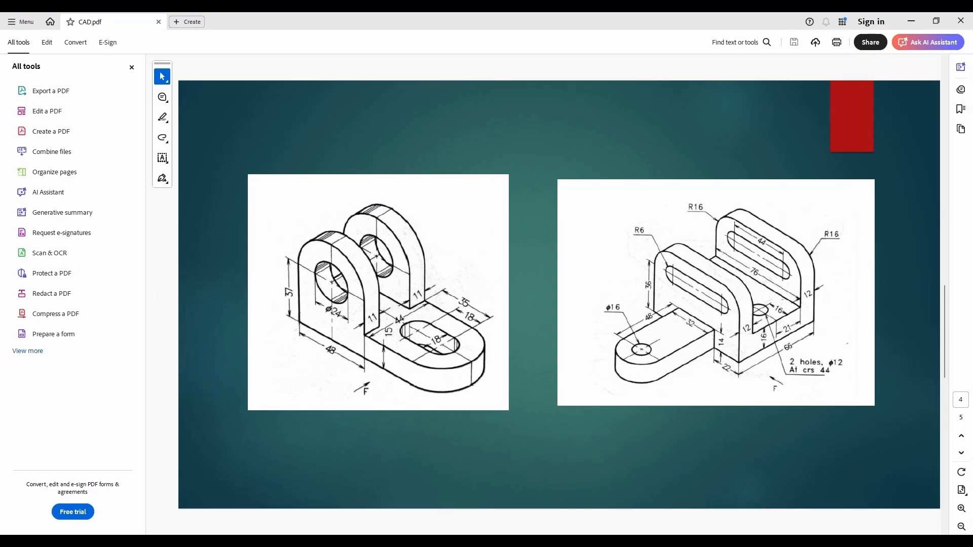
pyautogui.hotkey('alt', 'Tab')
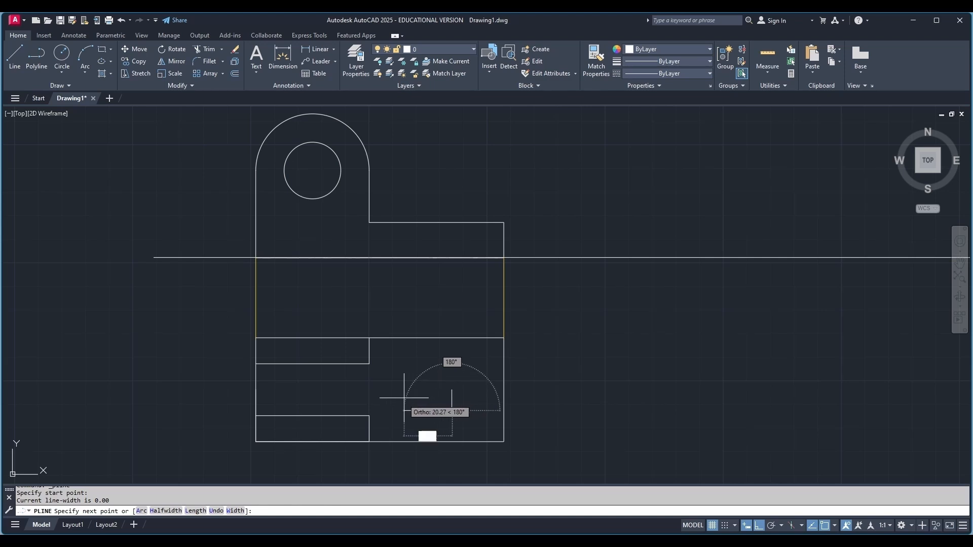
pyautogui.write('18')
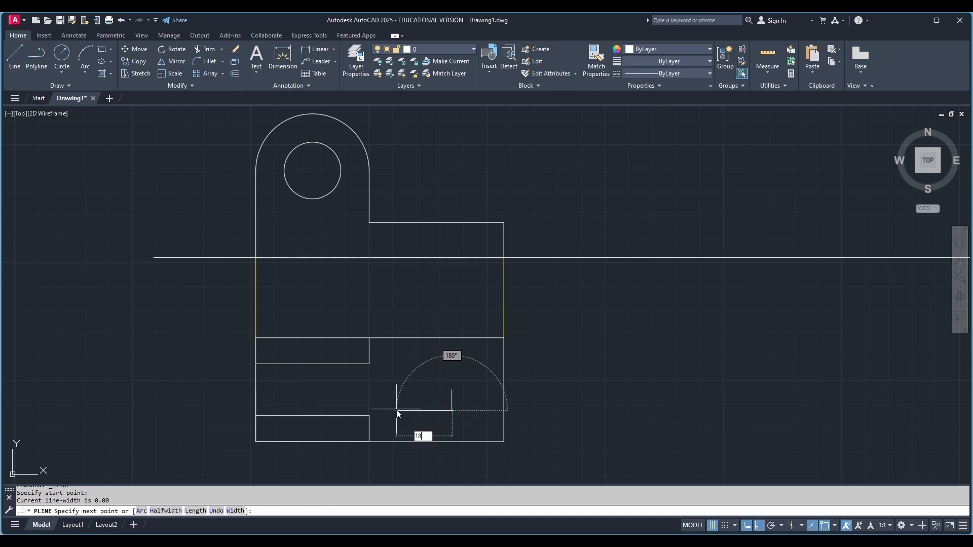
pyautogui.press('Return')
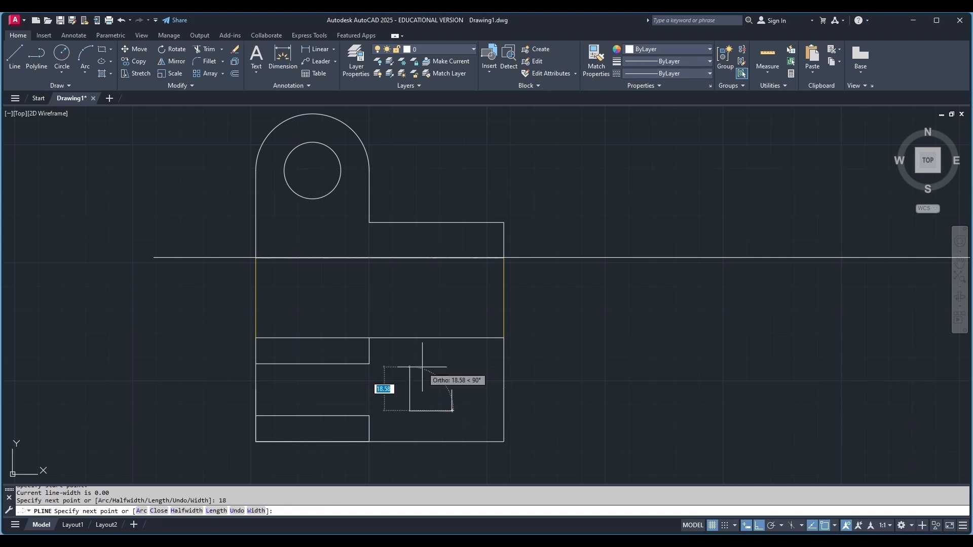
pyautogui.rightClick(416, 385)
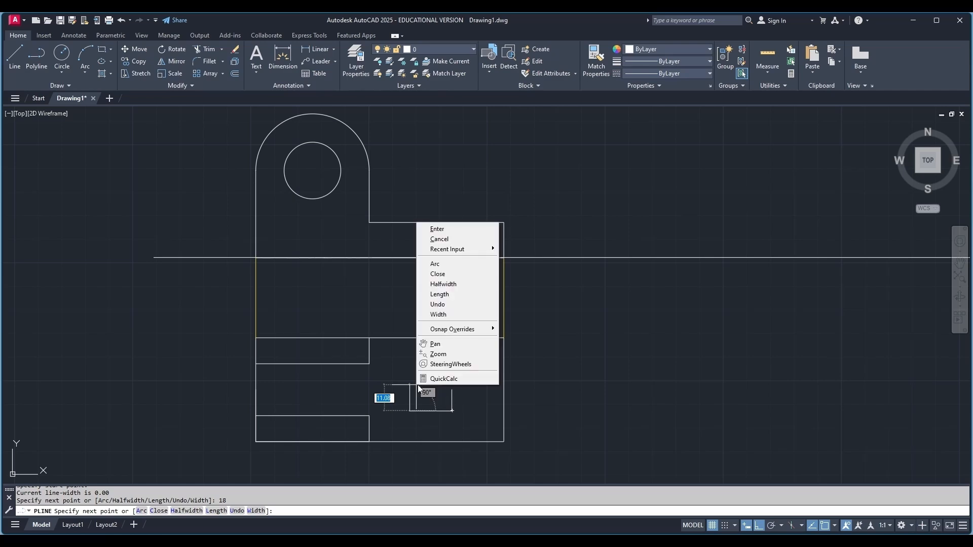
pyautogui.click(436, 263)
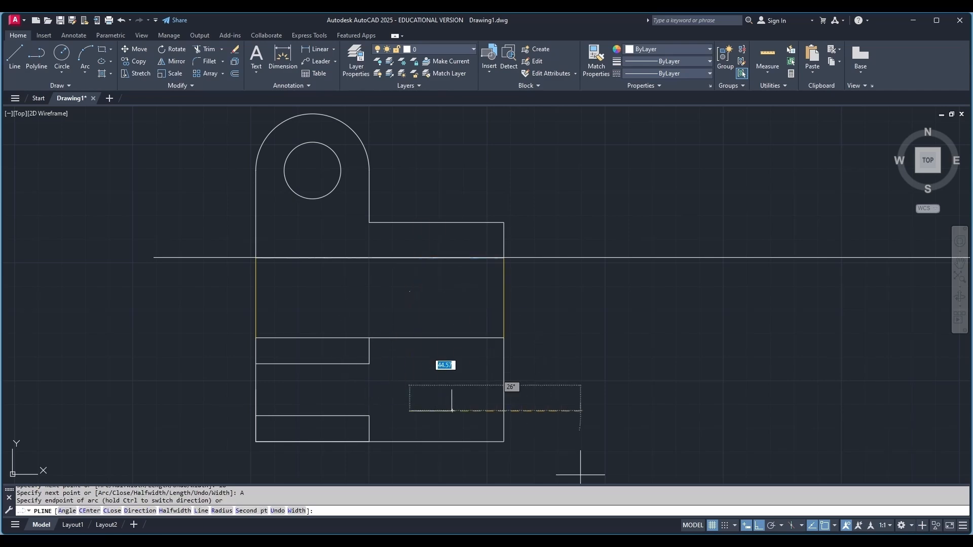
pyautogui.hotkey('alt', 'Tab')
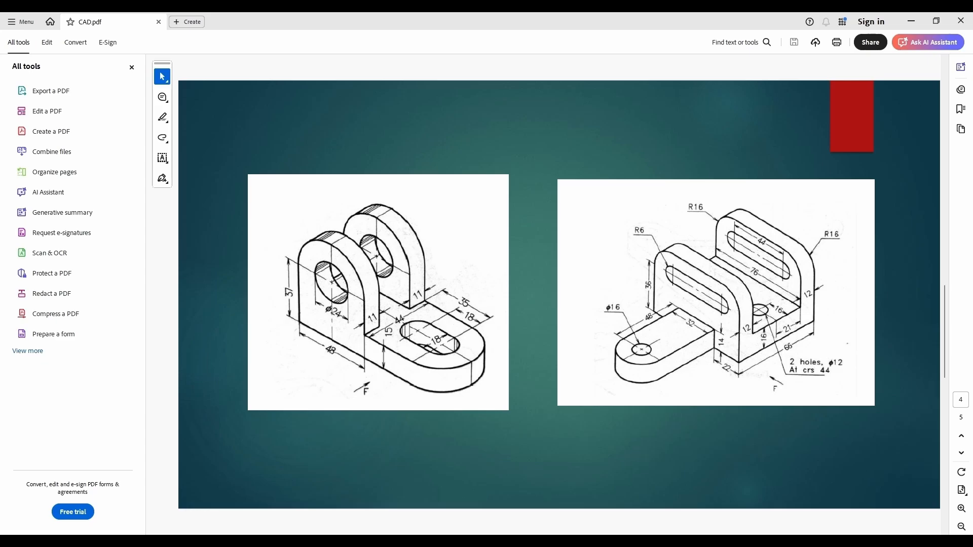
pyautogui.hotkey('alt', 'Tab')
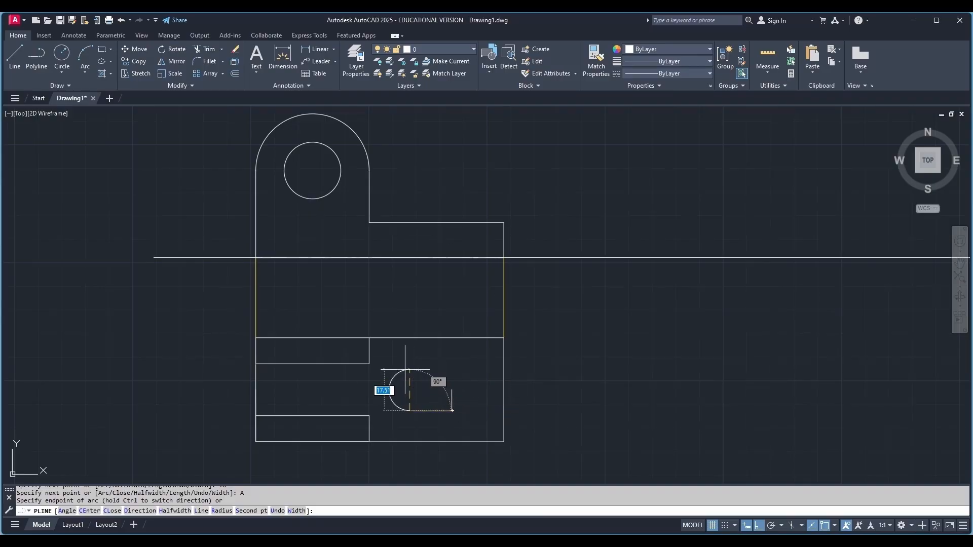
pyautogui.write('18')
pyautogui.press('Return')
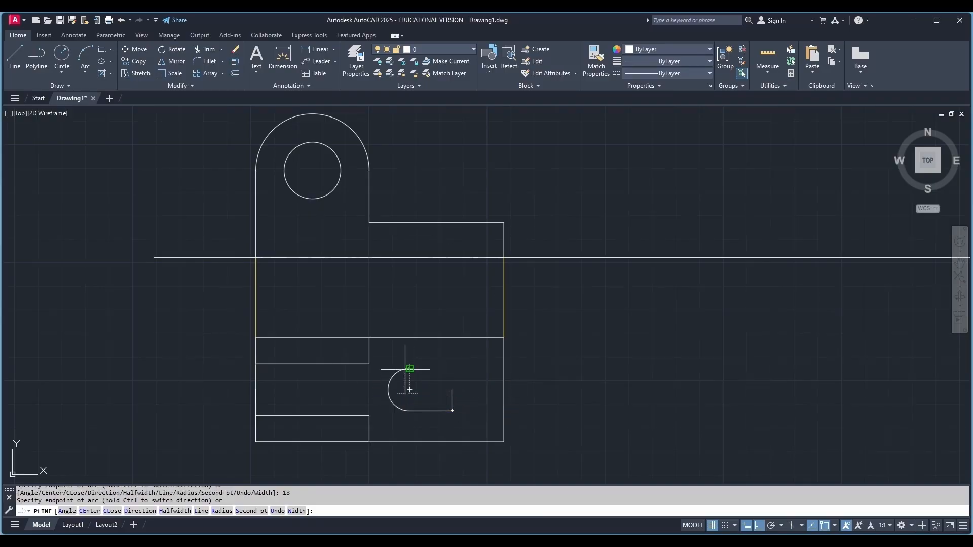
# Complete the slot polyline with an 18 line rightward and an arc back to its start point, checking the reference PDF.
pyautogui.rightClick(410, 368)
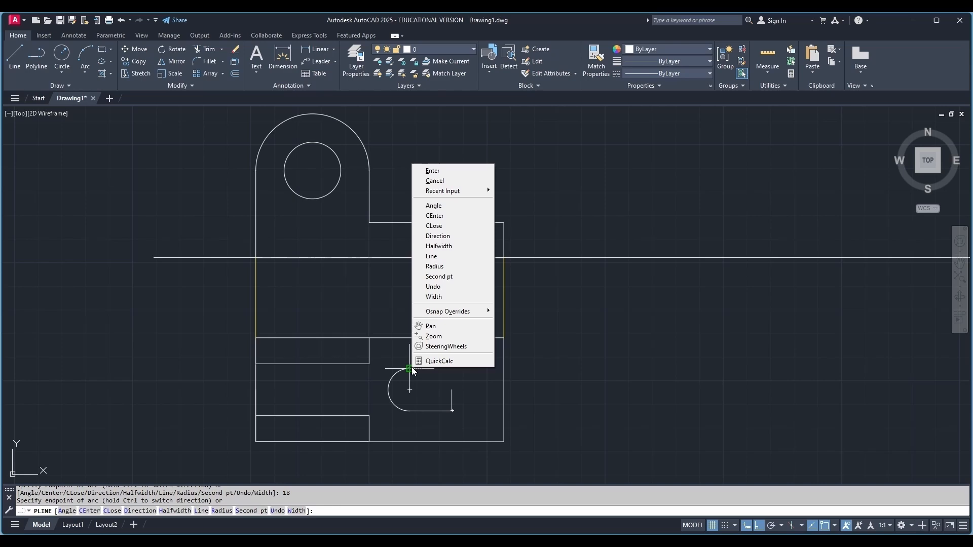
pyautogui.click(434, 257)
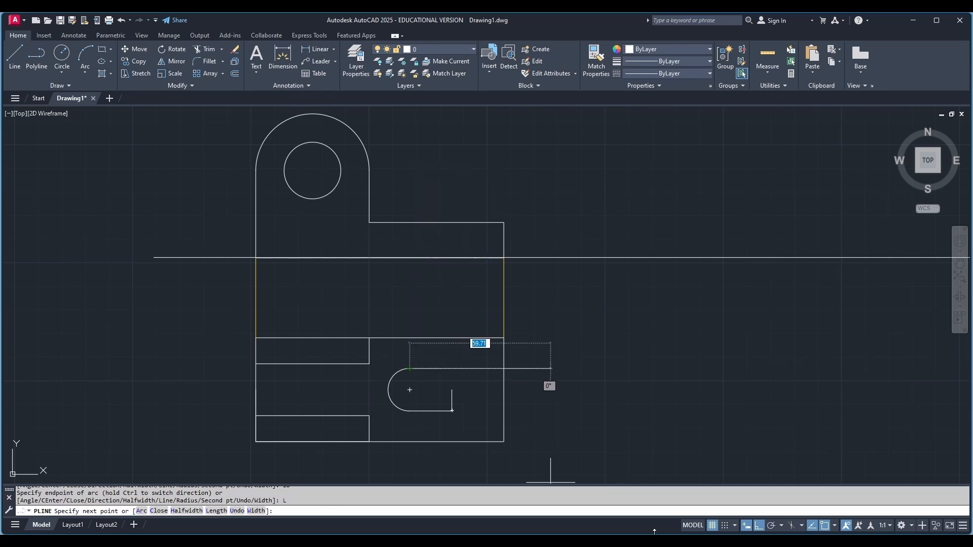
pyautogui.click(570, 543)
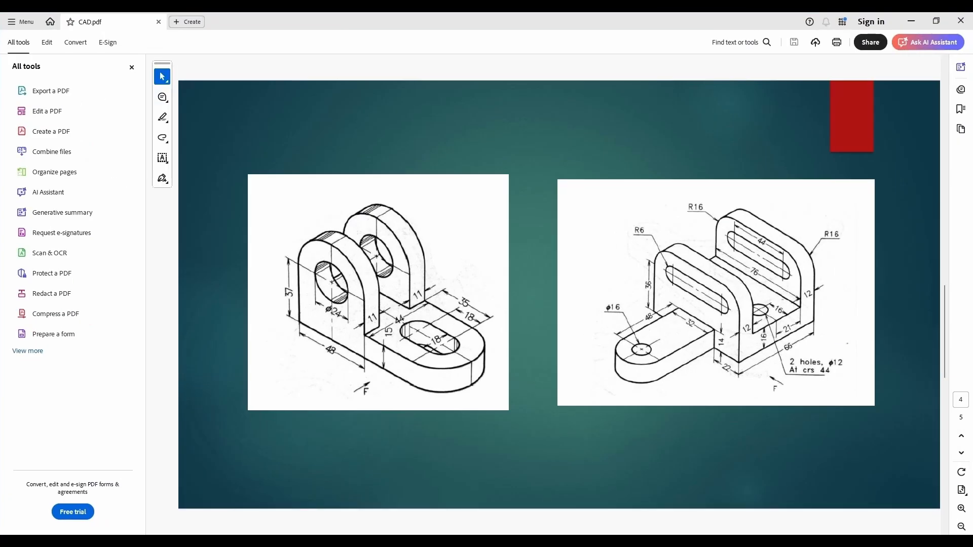
pyautogui.click(604, 542)
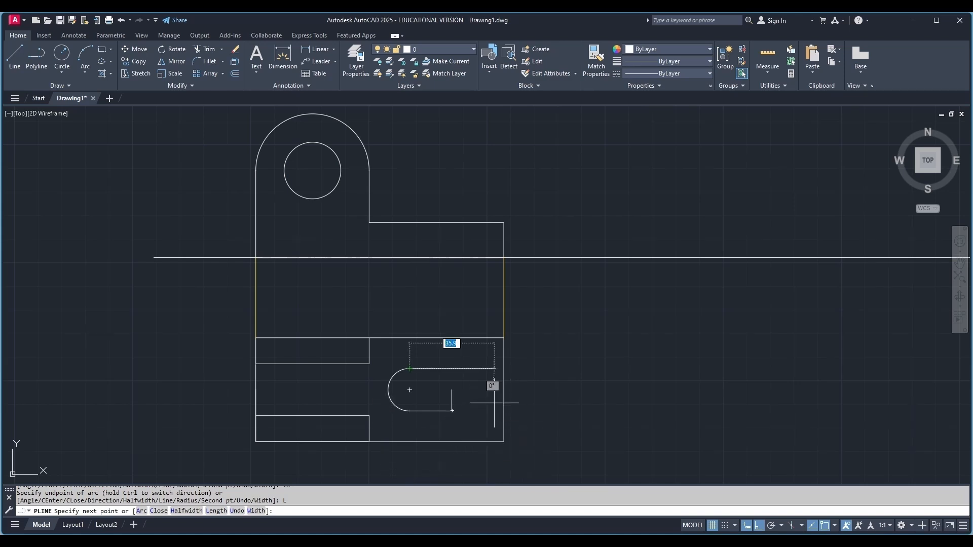
pyautogui.write('18')
pyautogui.press('Return')
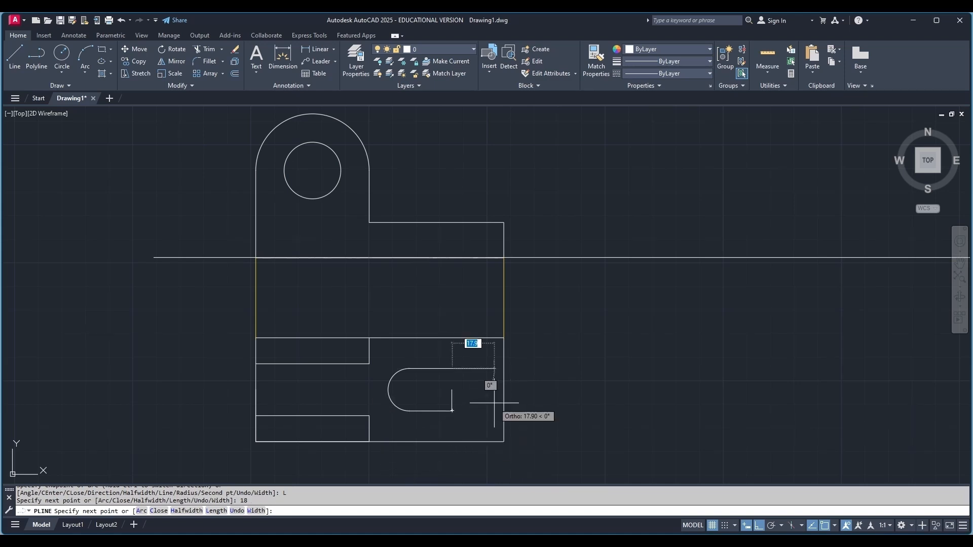
pyautogui.rightClick(451, 374)
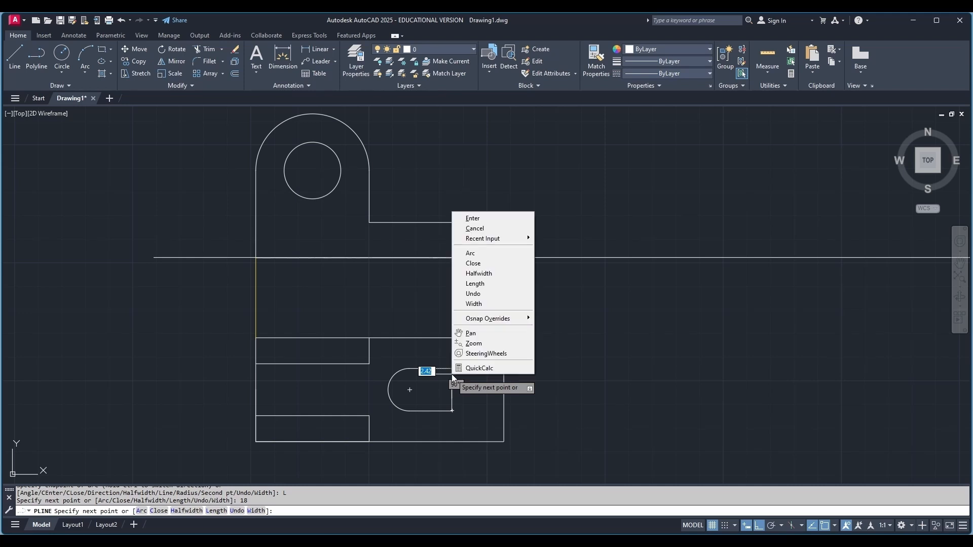
pyautogui.click(472, 253)
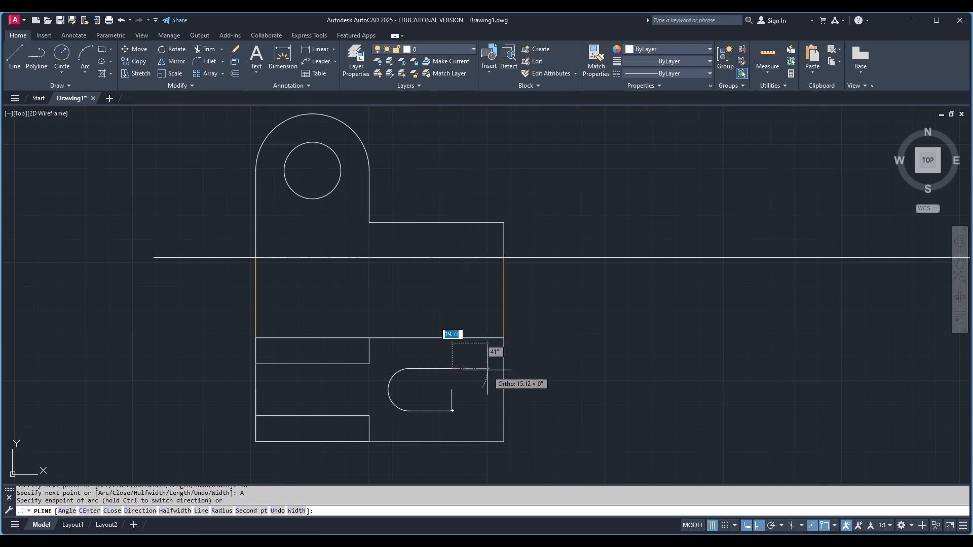
pyautogui.click(452, 411)
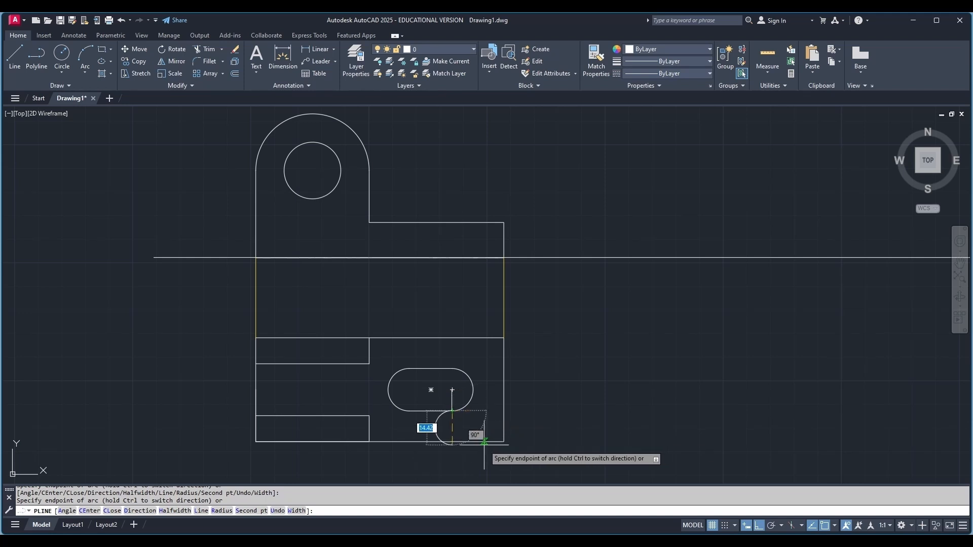
pyautogui.press('Escape')
# Delete the short vertical helper line inside the slot and draw a radius 22 circle centred on the slot's right arc centre, reaching the right edge's midpoint.
pyautogui.click(452, 396)
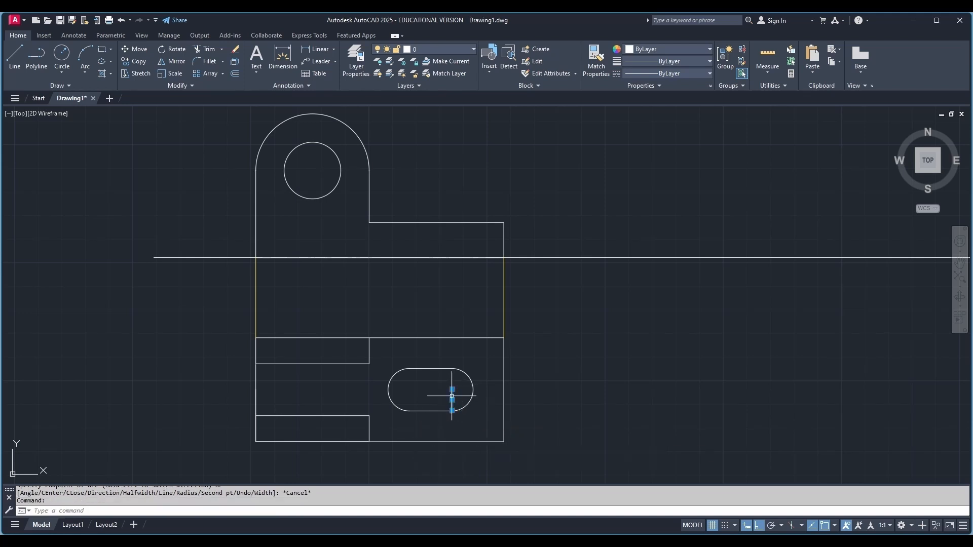
pyautogui.press('Delete')
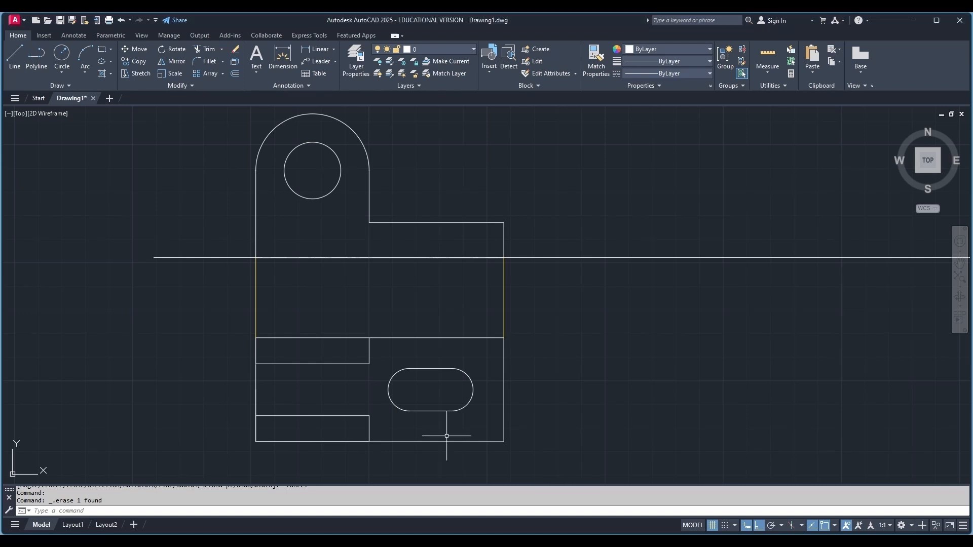
pyautogui.click(64, 56)
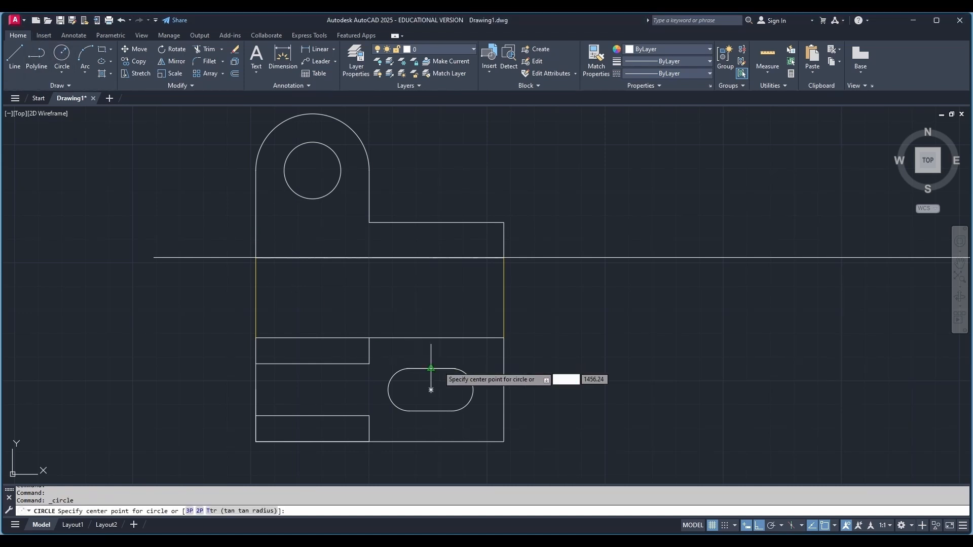
pyautogui.click(453, 390)
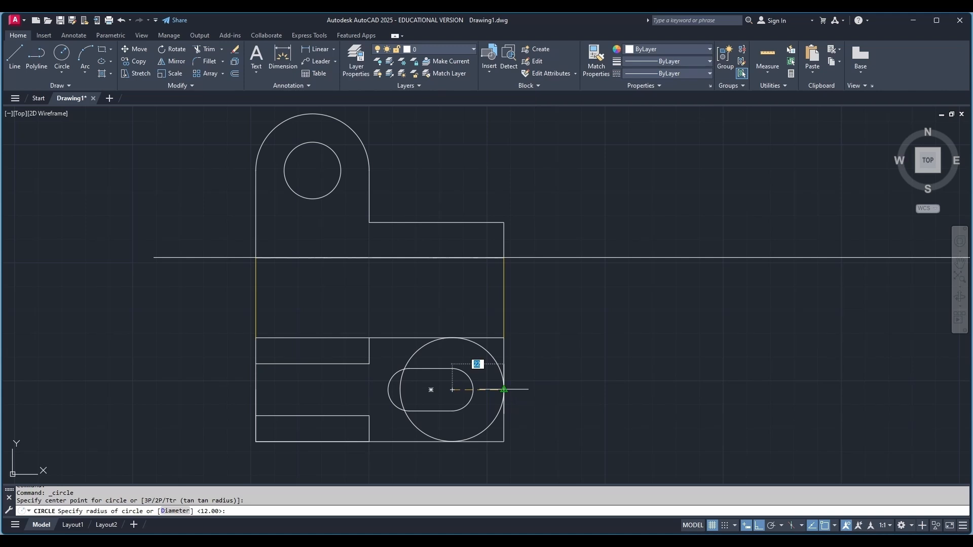
pyautogui.click(504, 390)
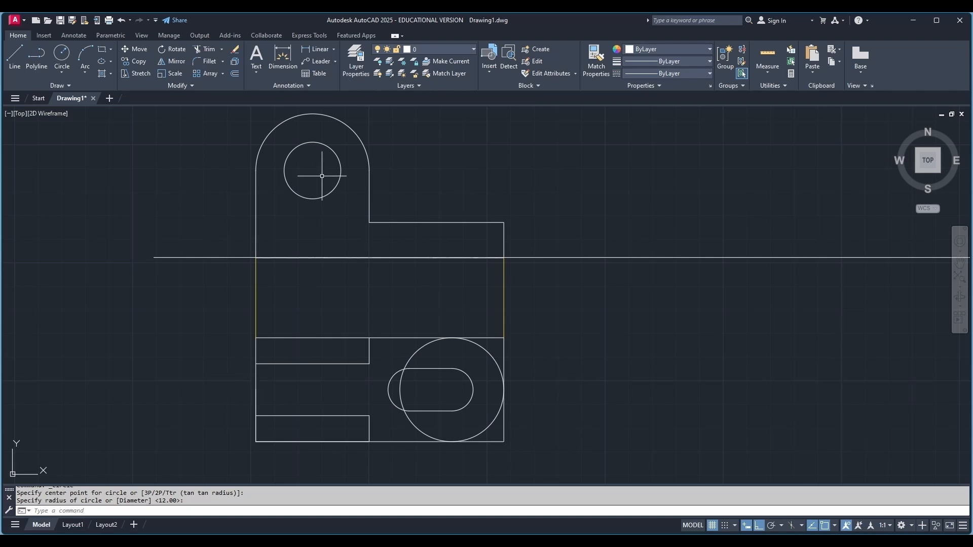
# Trim the top view's right edge, the square corners and the circle's inner part to leave a rounded right end.
pyautogui.click(200, 49)
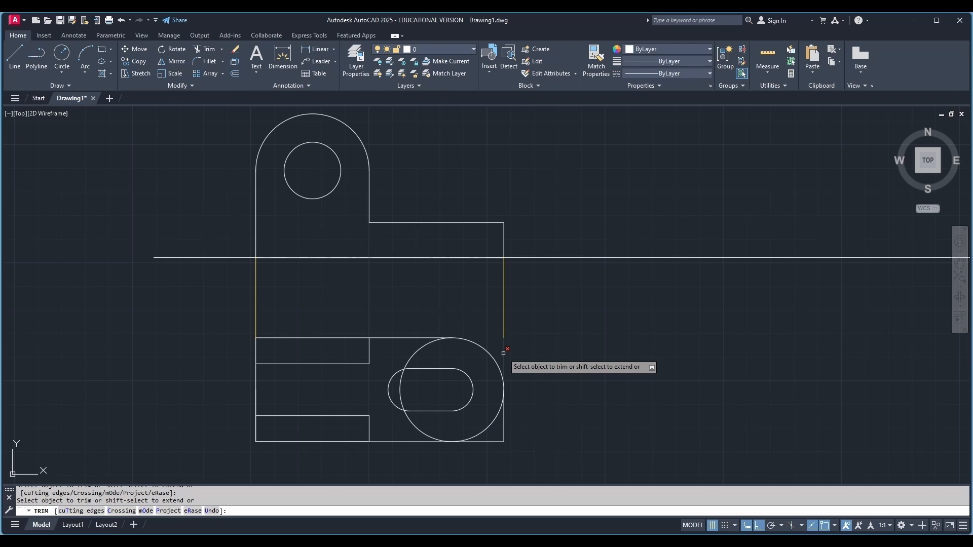
pyautogui.click(503, 354)
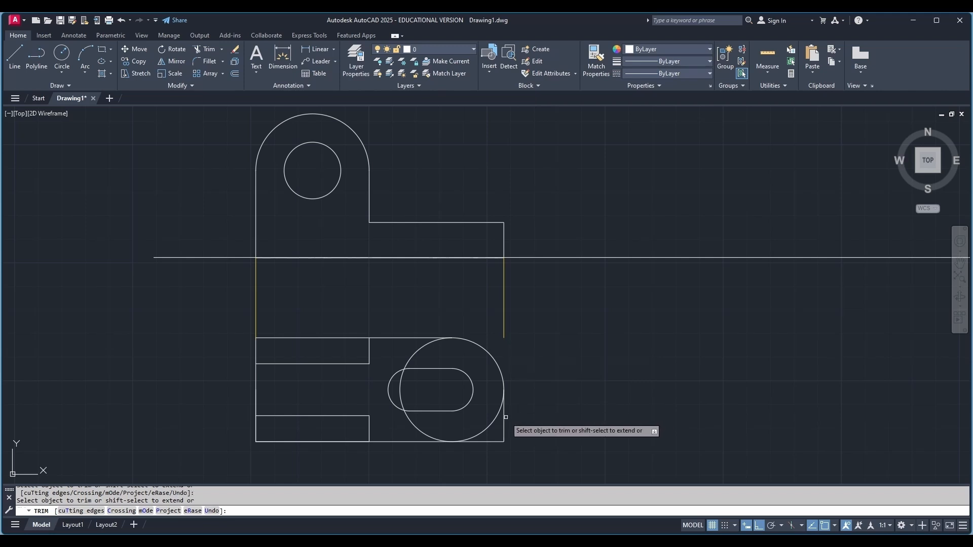
pyautogui.click(505, 417)
pyautogui.click(487, 440)
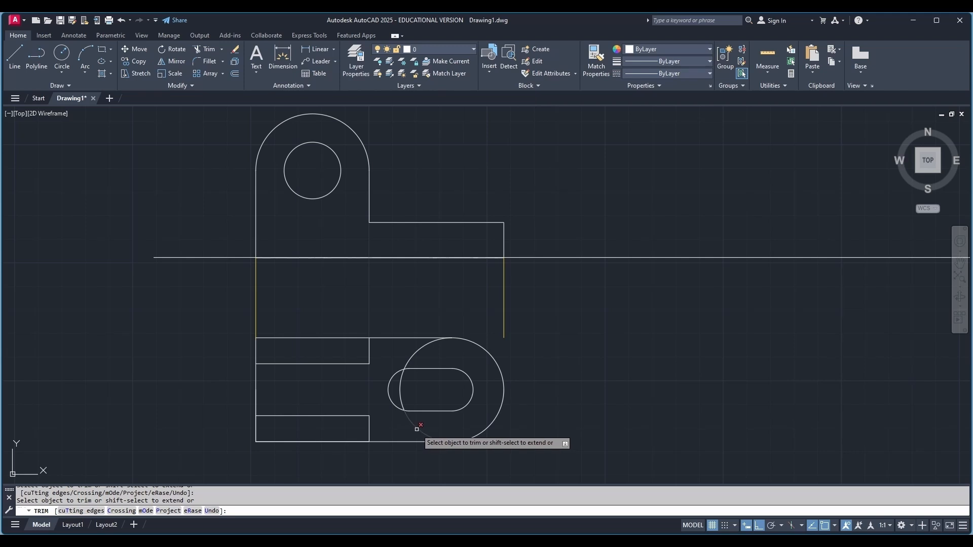
pyautogui.click(416, 429)
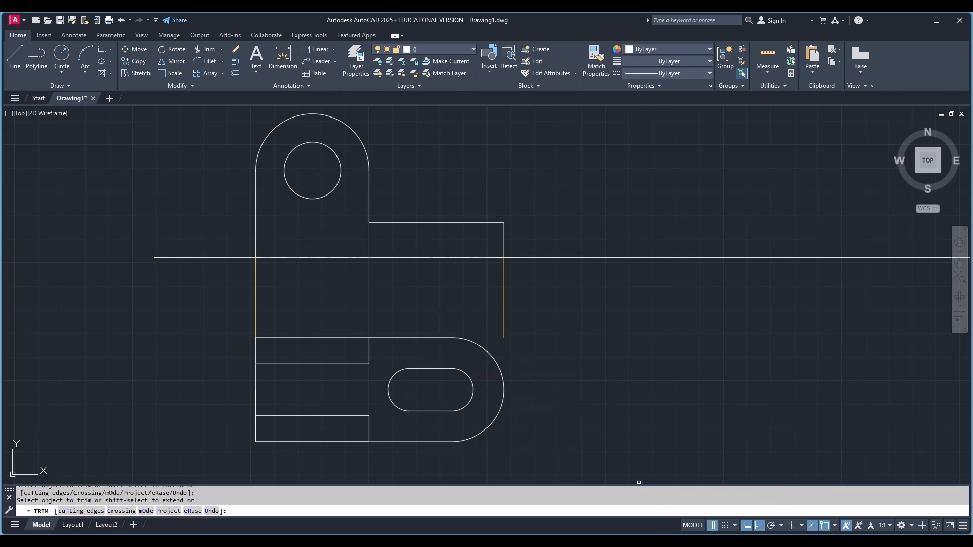
pyautogui.press('Escape')
# Stretch the lower end of the right yellow projection line down to the rightmost point of the top view's rounded end.
pyautogui.click(505, 335)
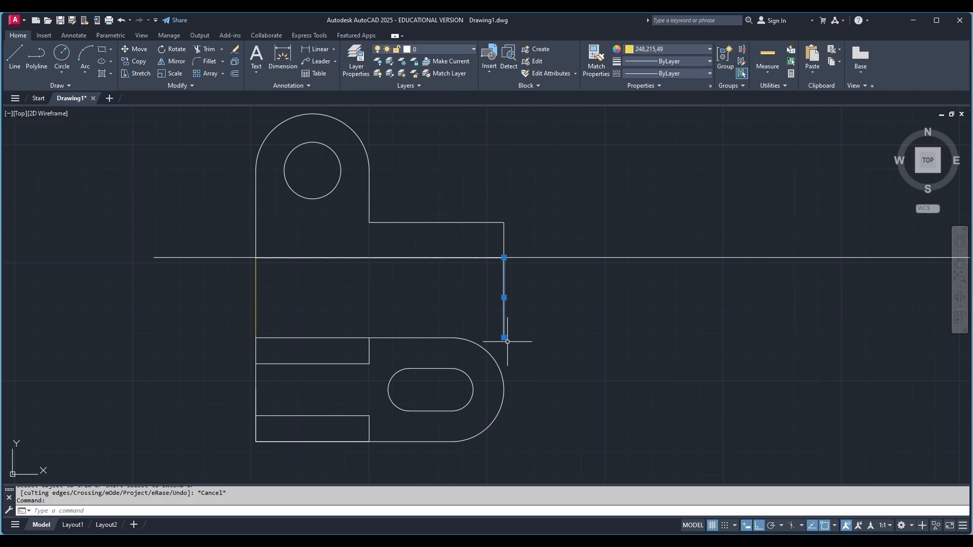
pyautogui.click(505, 338)
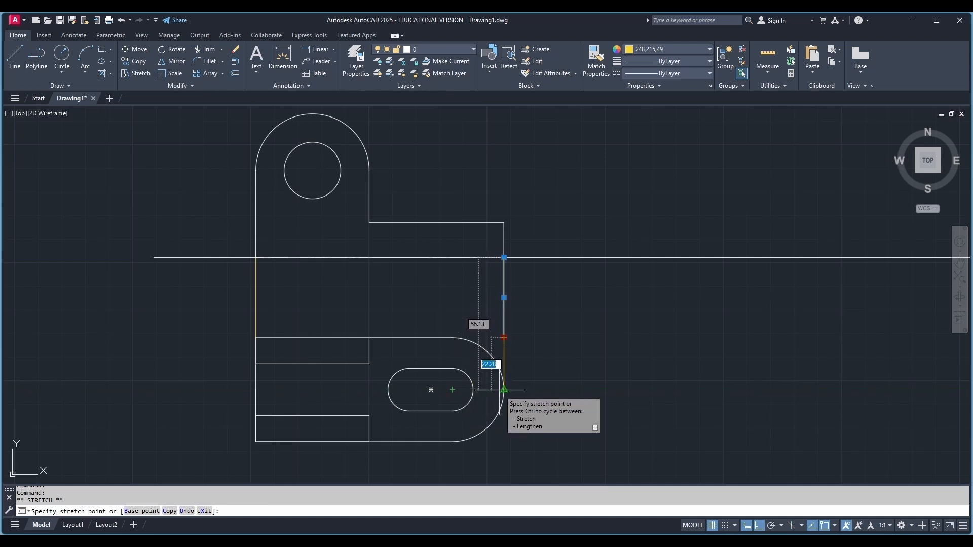
pyautogui.click(503, 389)
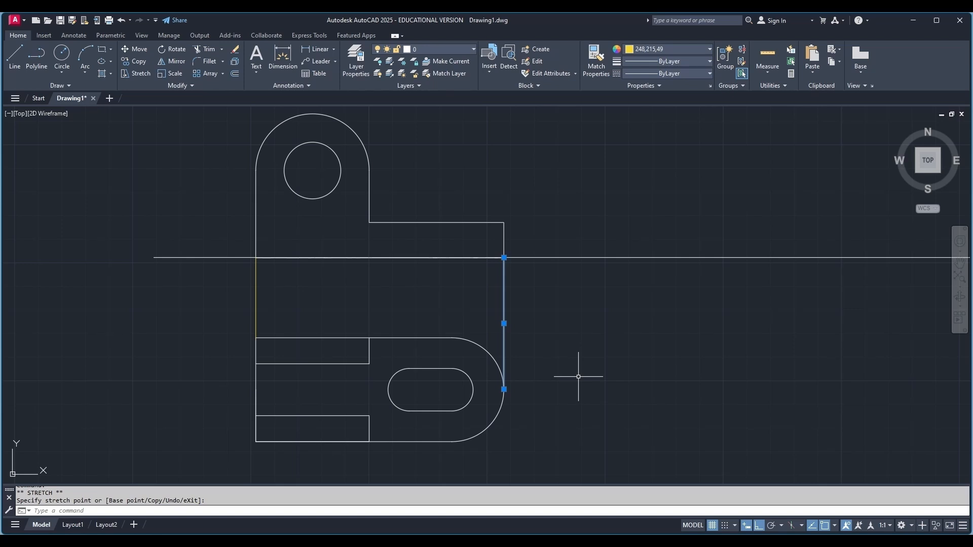
pyautogui.press('Escape')
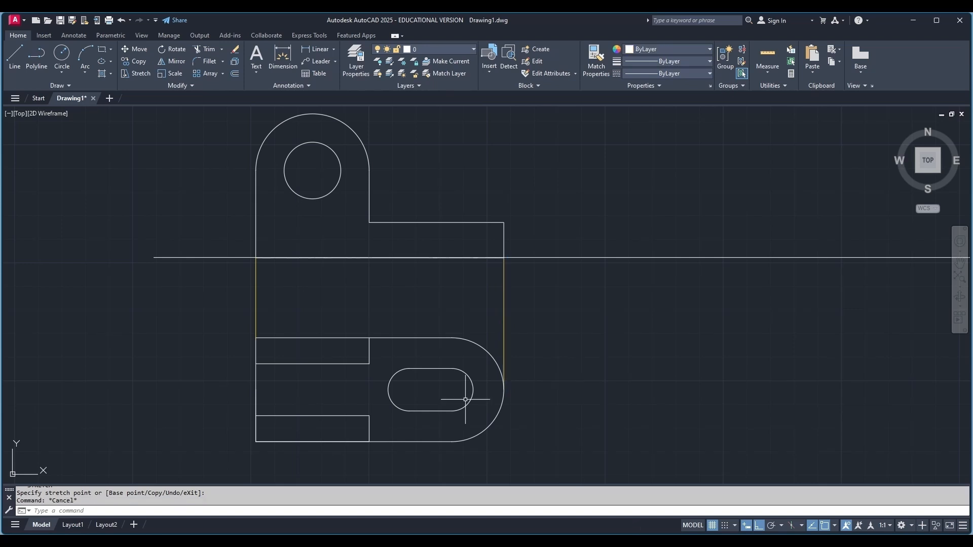
# Draw a long vertical reference line right of the views, running from above the front view to below the top view.
pyautogui.click(15, 55)
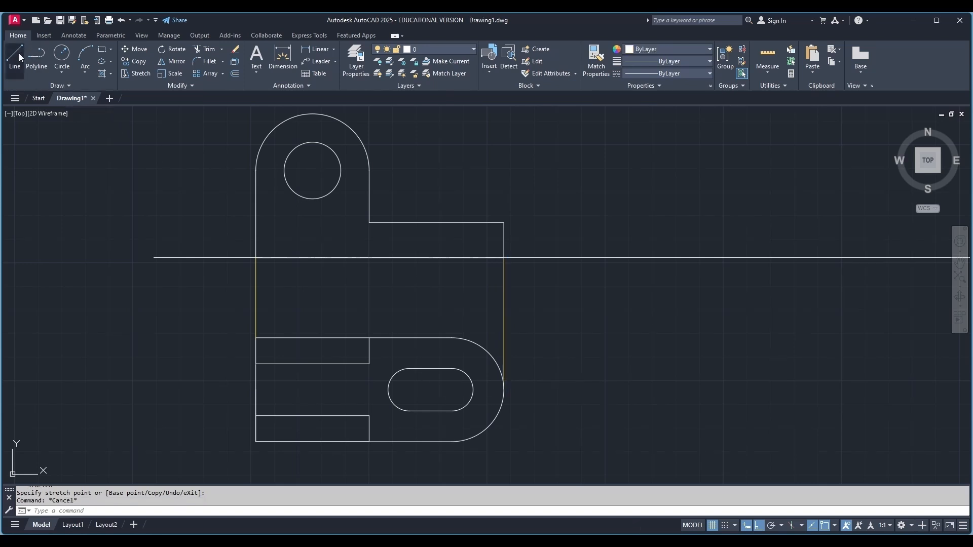
pyautogui.click(552, 108)
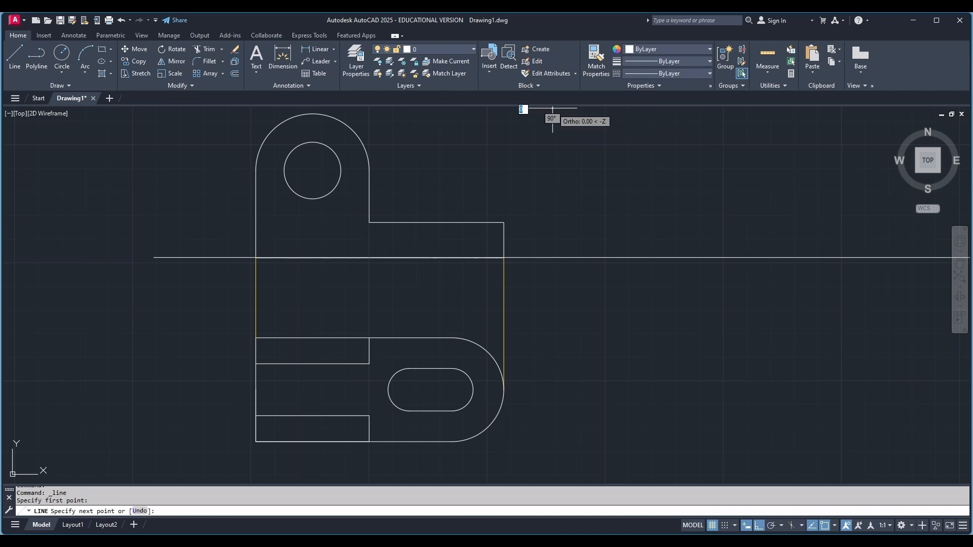
pyautogui.click(553, 468)
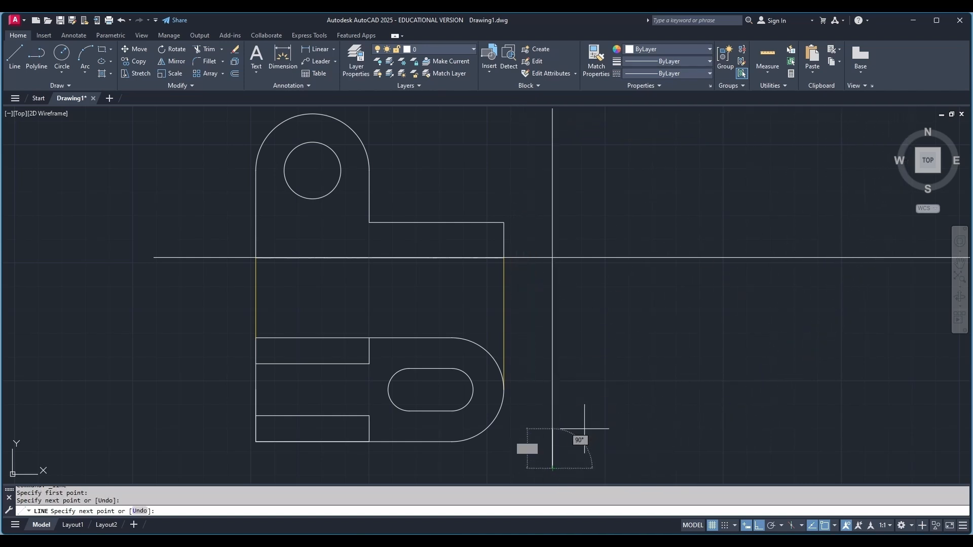
pyautogui.press('Escape')
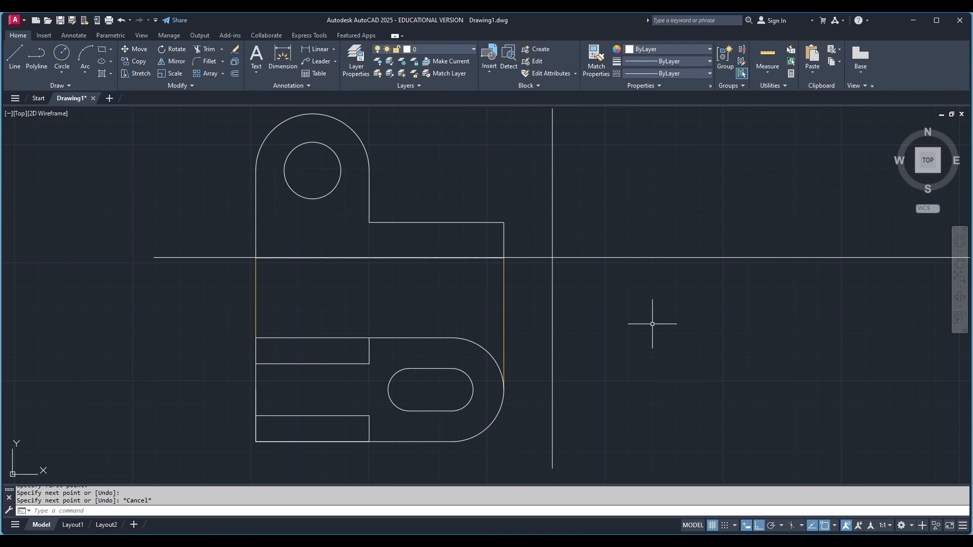
# Draw horizontal projection lines from the upper and lower ends of the top view's rounded end to the vertical reference line.
pyautogui.click(14, 56)
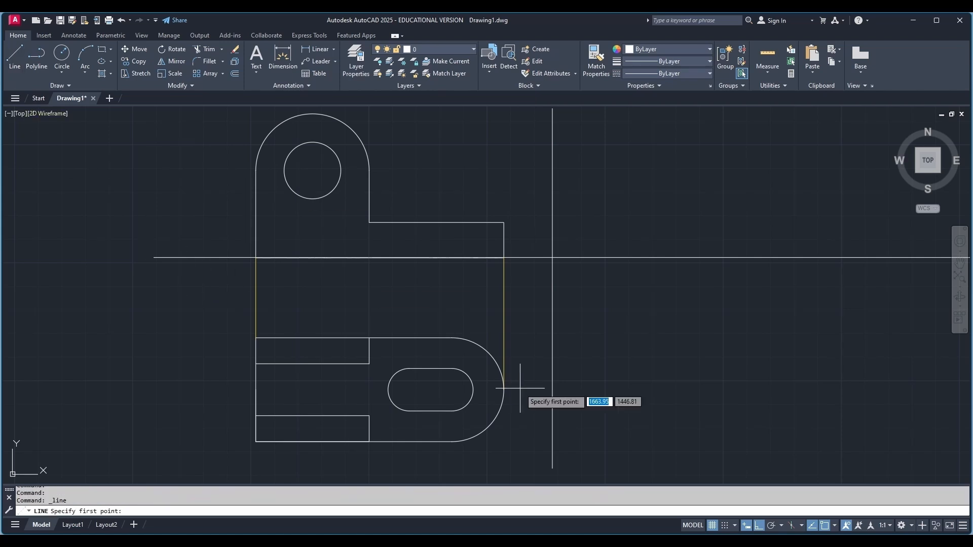
pyautogui.click(453, 338)
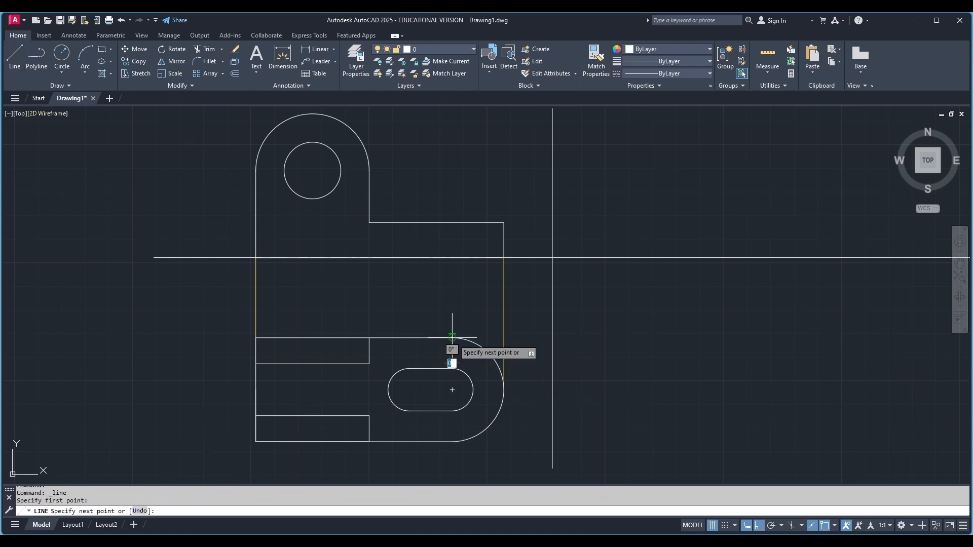
pyautogui.click(552, 338)
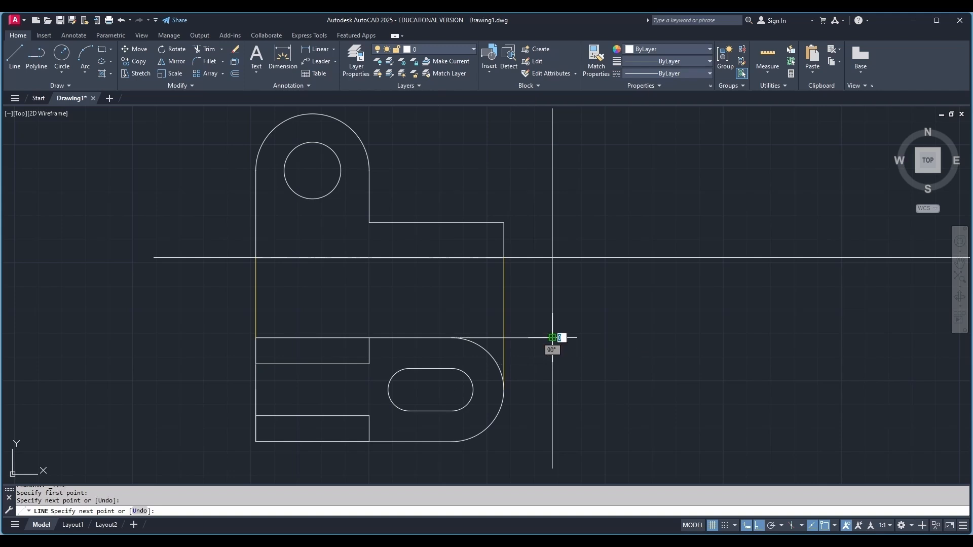
pyautogui.press('Escape')
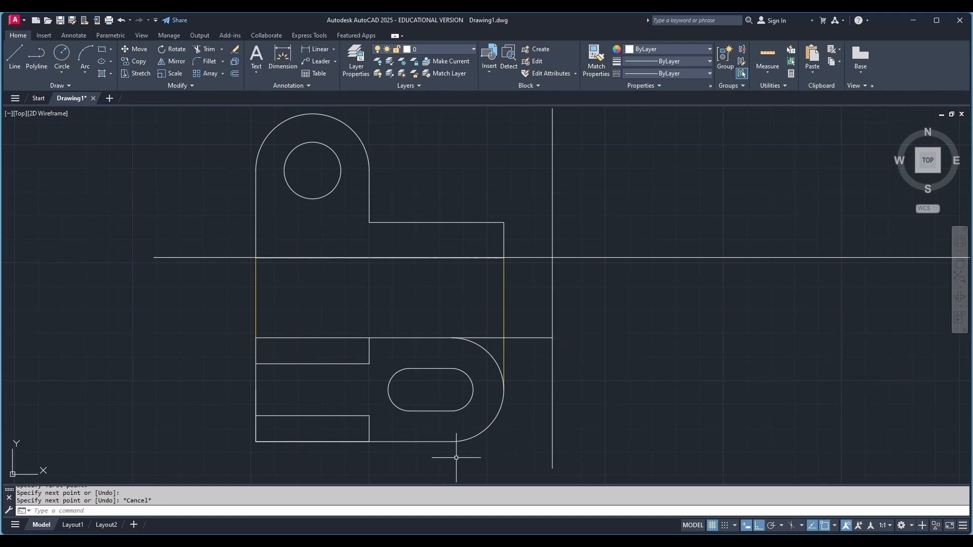
pyautogui.click(15, 56)
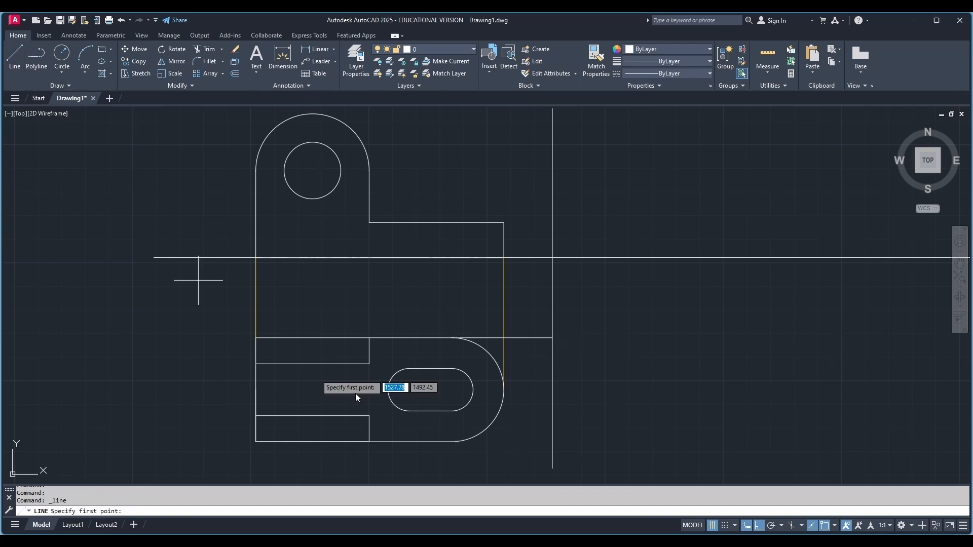
pyautogui.click(453, 442)
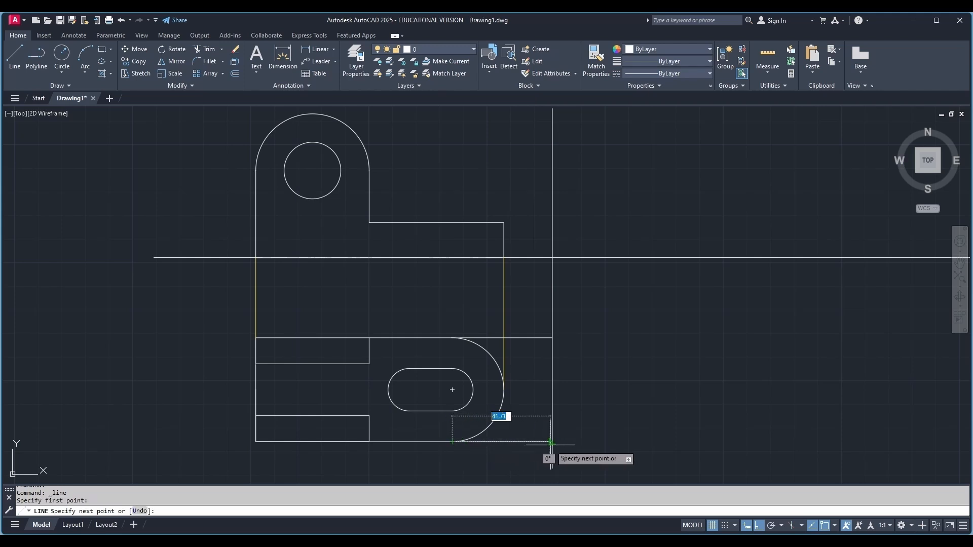
pyautogui.click(553, 442)
pyautogui.press('Escape')
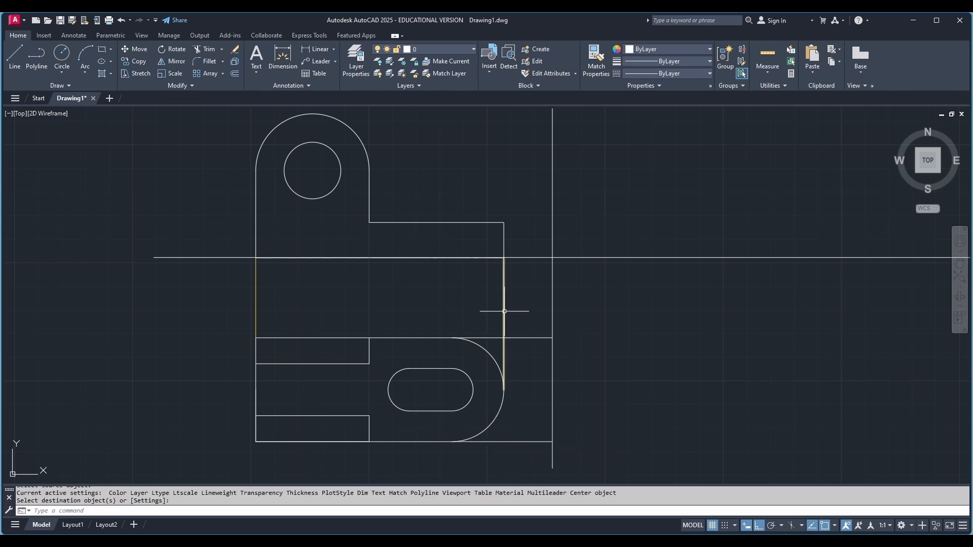
# Match the properties of the yellow vertical projection line onto the two new horizontal projection lines.
pyautogui.click(505, 311)
pyautogui.click(597, 53)
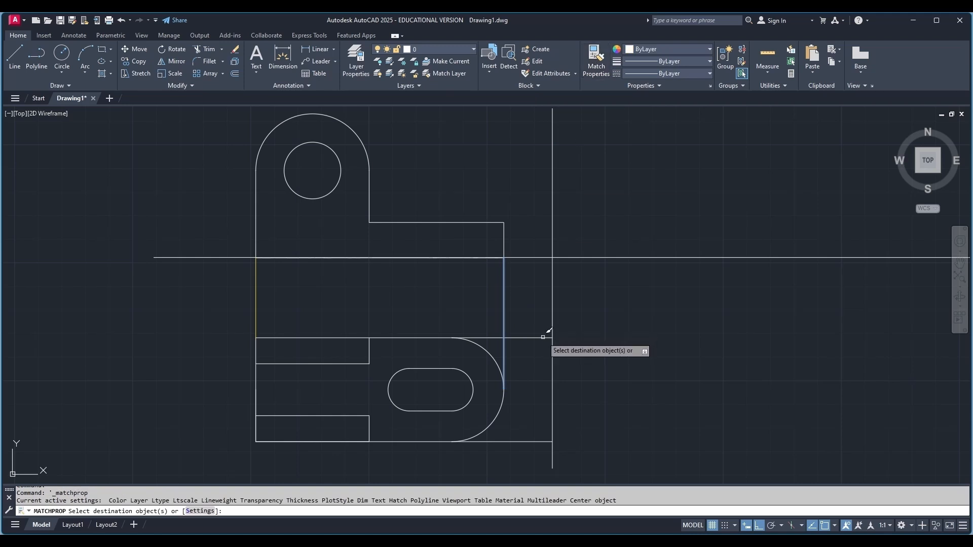
pyautogui.click(538, 339)
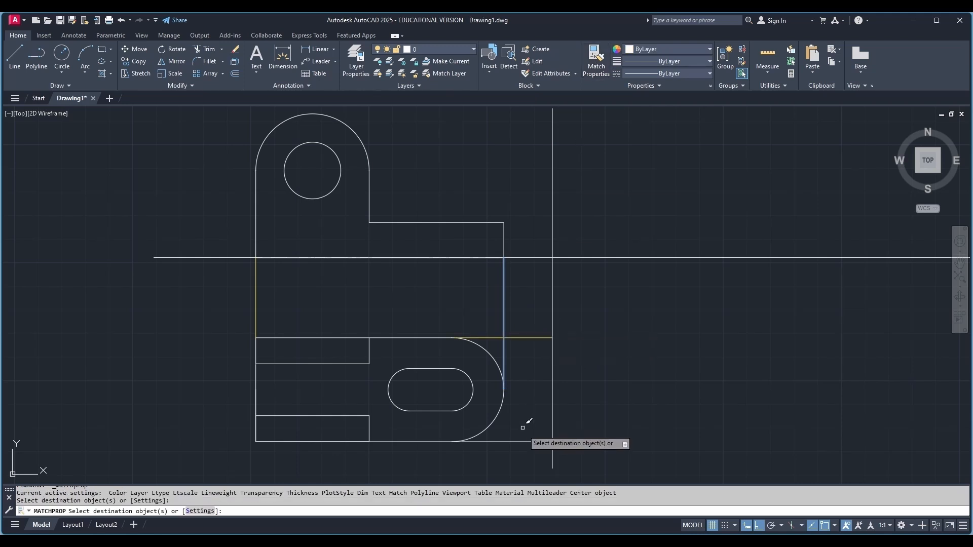
pyautogui.click(527, 441)
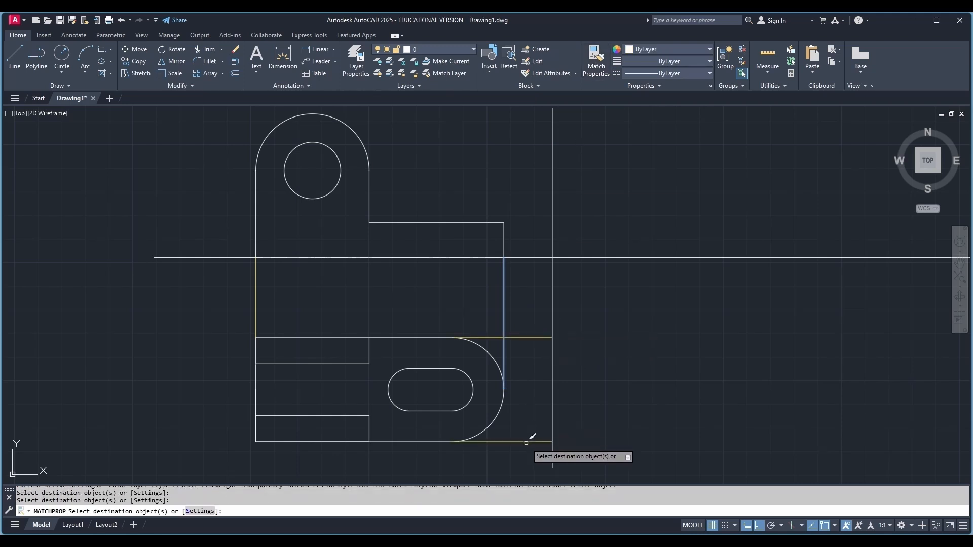
pyautogui.press('Return')
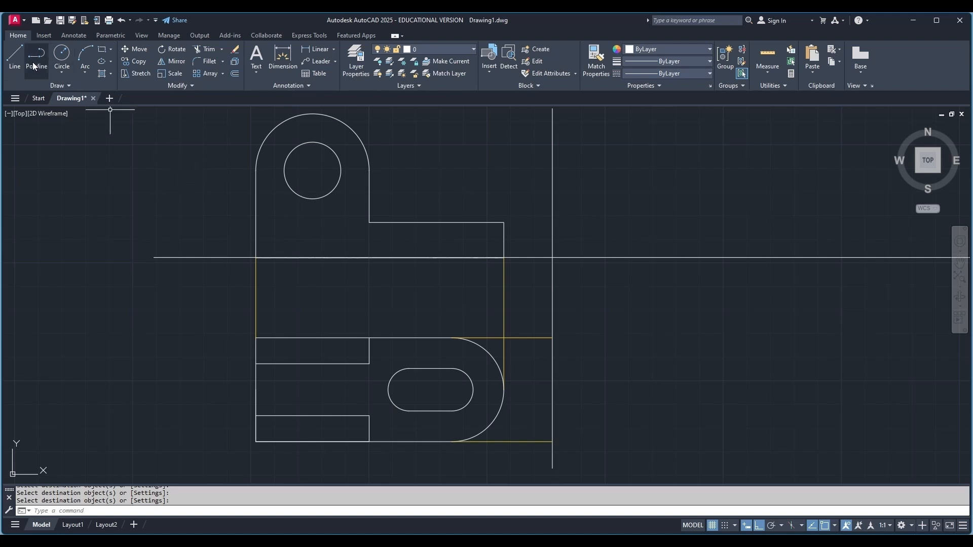
# With Ortho off, draw a 45° line up and right from the upper projection line's end on the vertical reference, reaching the horizontal reference line.
pyautogui.click(15, 55)
pyautogui.click(554, 339)
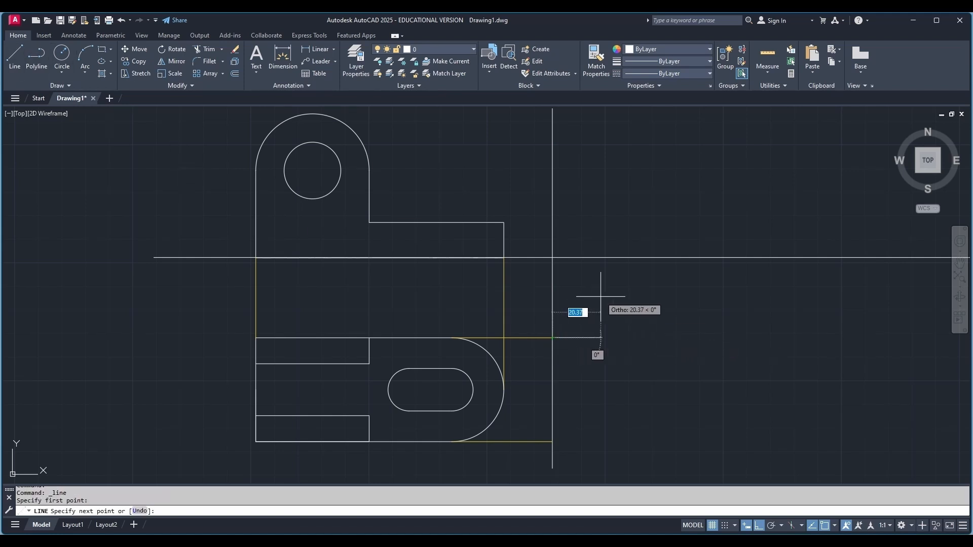
pyautogui.click(758, 527)
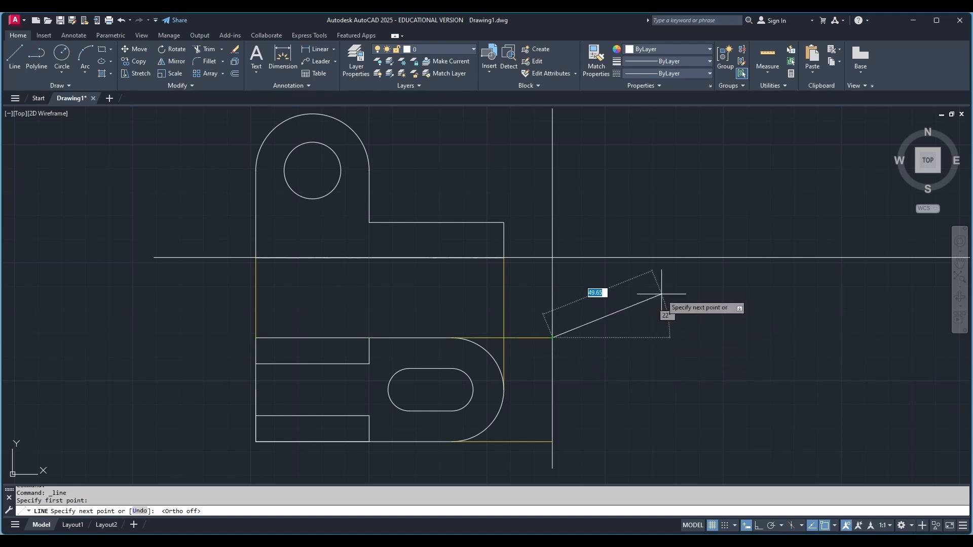
pyautogui.press('Tab')
pyautogui.write('45')
pyautogui.press('Return')
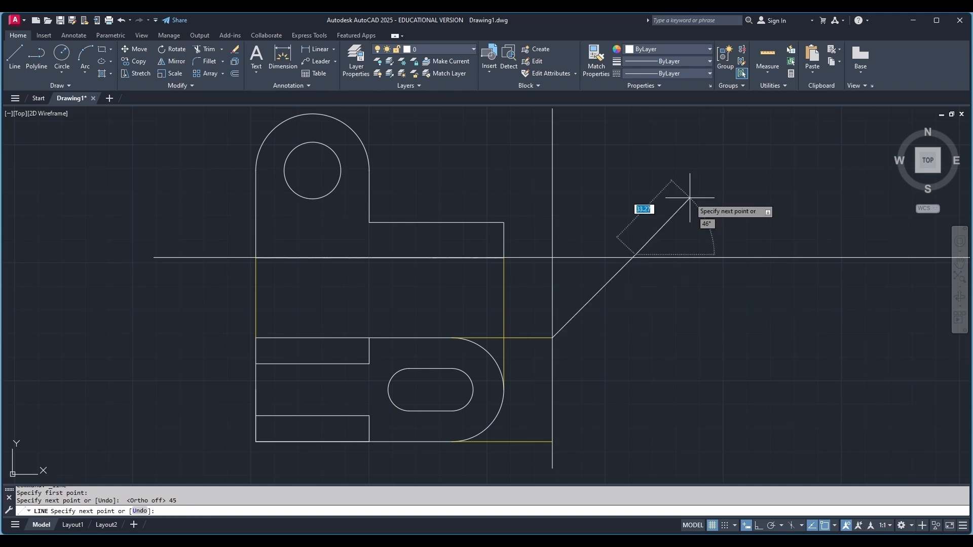
pyautogui.press('Escape')
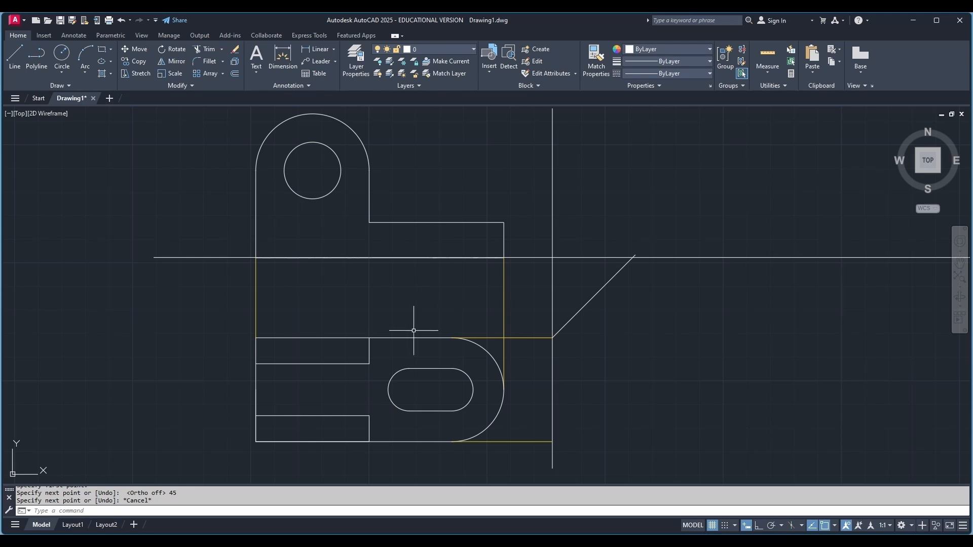
# Draw a 45° line up and right from the lower projection line's end on the vertical reference line.
pyautogui.click(9, 58)
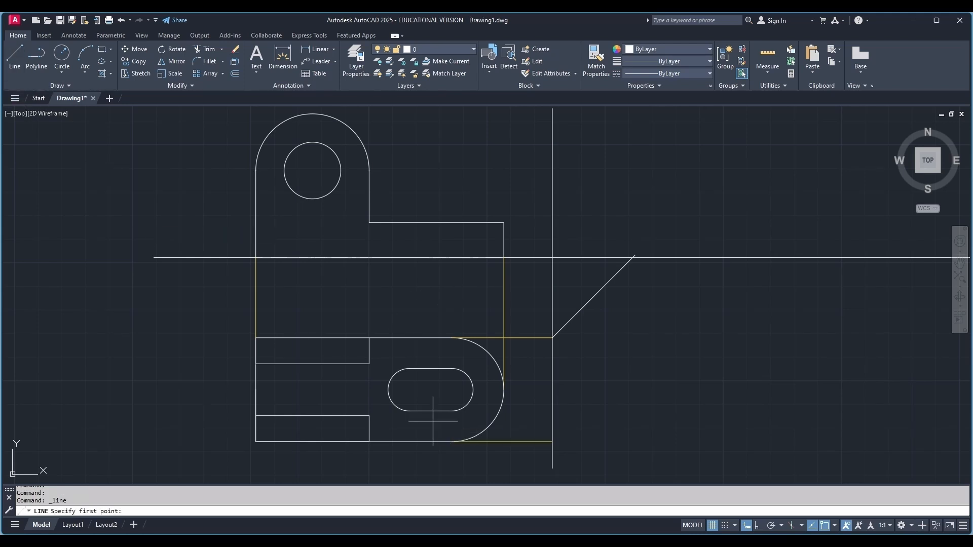
pyautogui.click(553, 441)
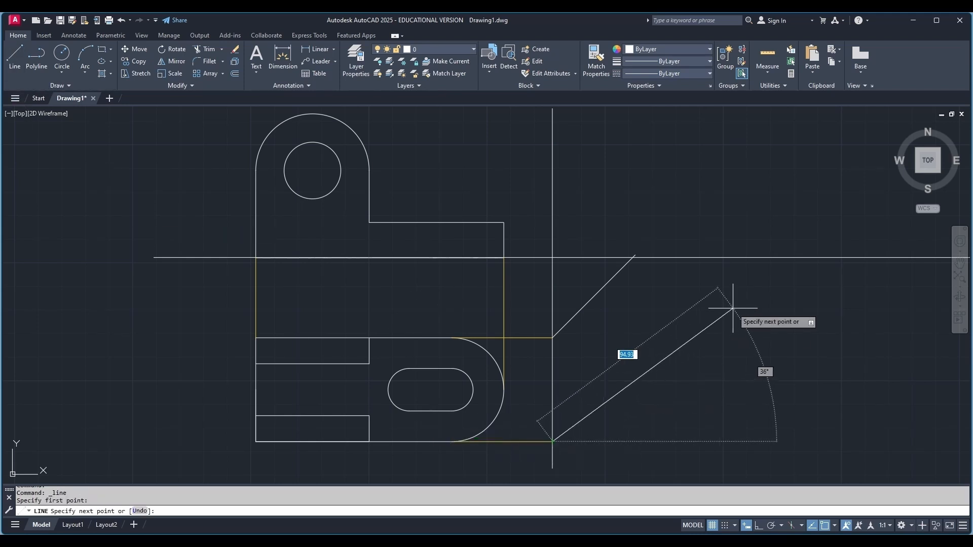
pyautogui.press('Tab')
pyautogui.write('45')
pyautogui.press('Return')
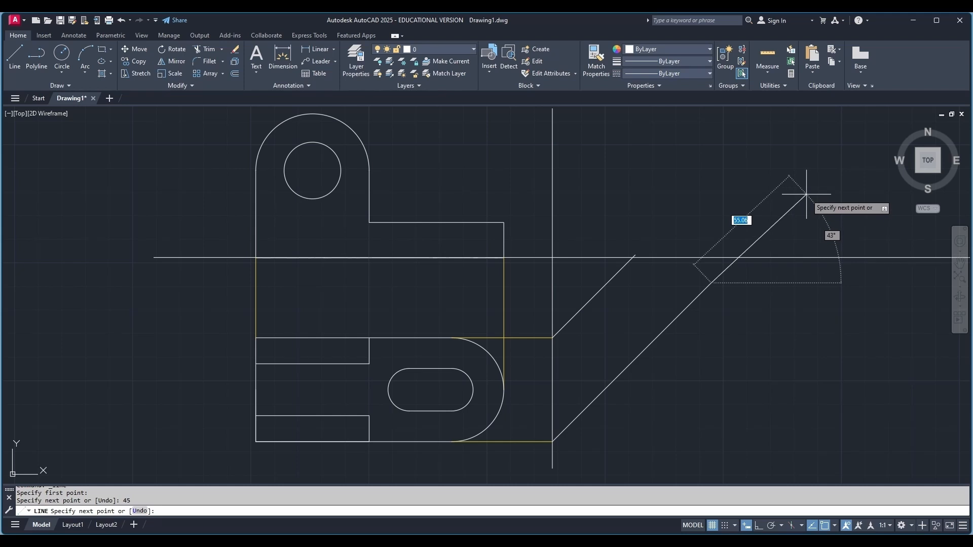
# Continue the lower 45° line past the horizontal reference line with a second segment at 45°.
pyautogui.press('Tab')
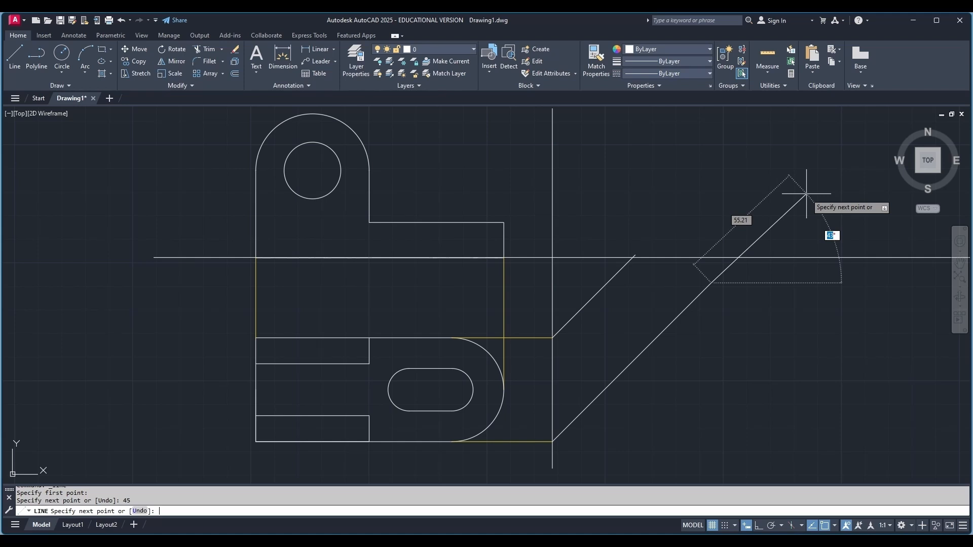
pyautogui.write('45')
pyautogui.press('Return')
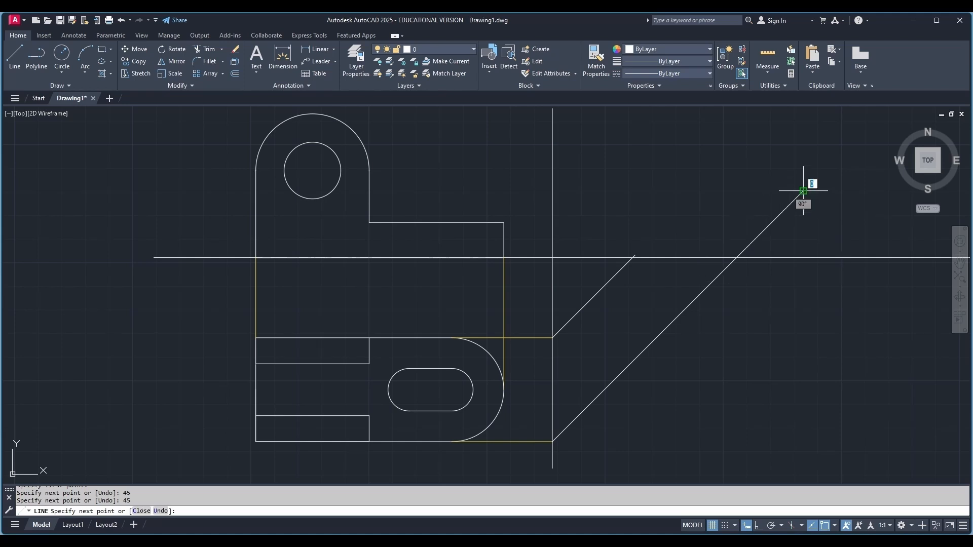
pyautogui.press('Escape')
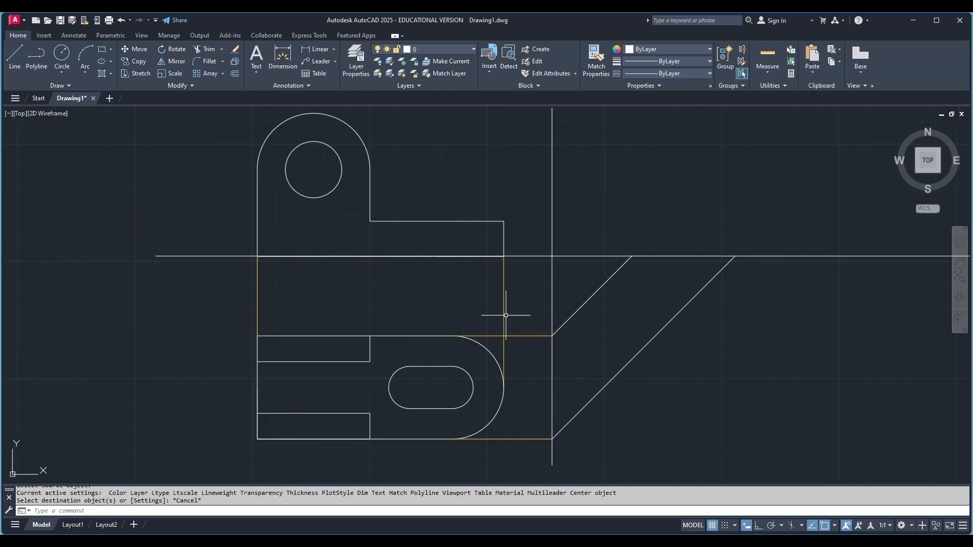
# Match the properties of the yellow vertical projection line onto the two 45° projection lines.
pyautogui.click(504, 315)
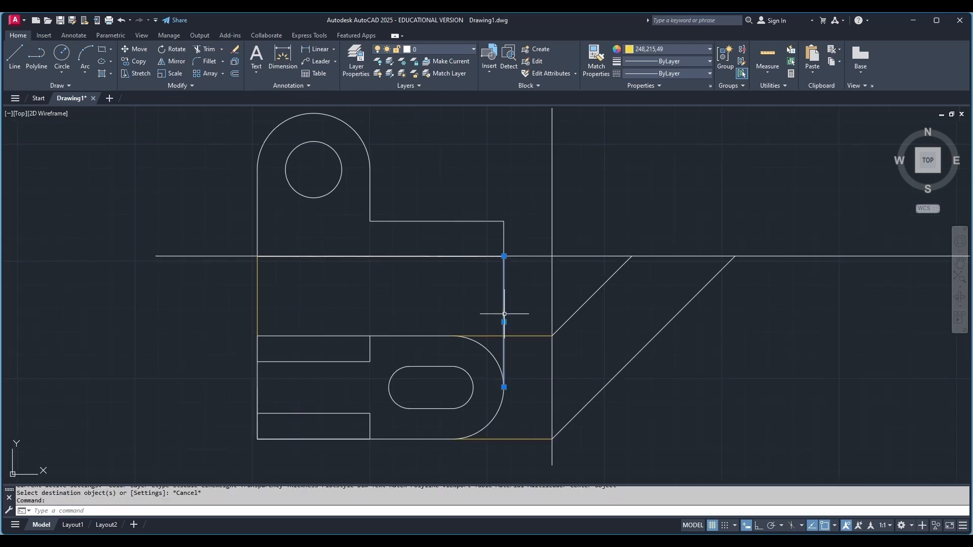
pyautogui.click(596, 59)
pyautogui.click(597, 288)
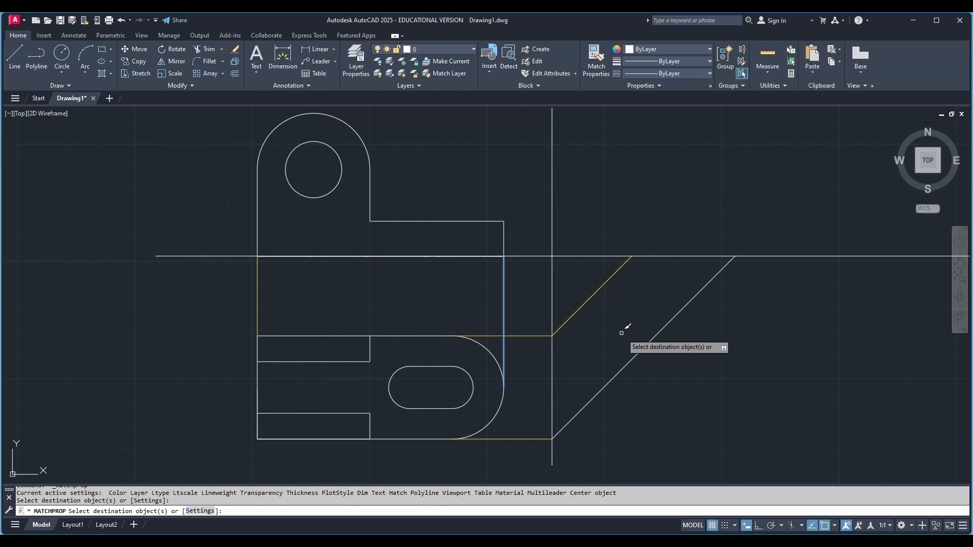
pyautogui.click(645, 347)
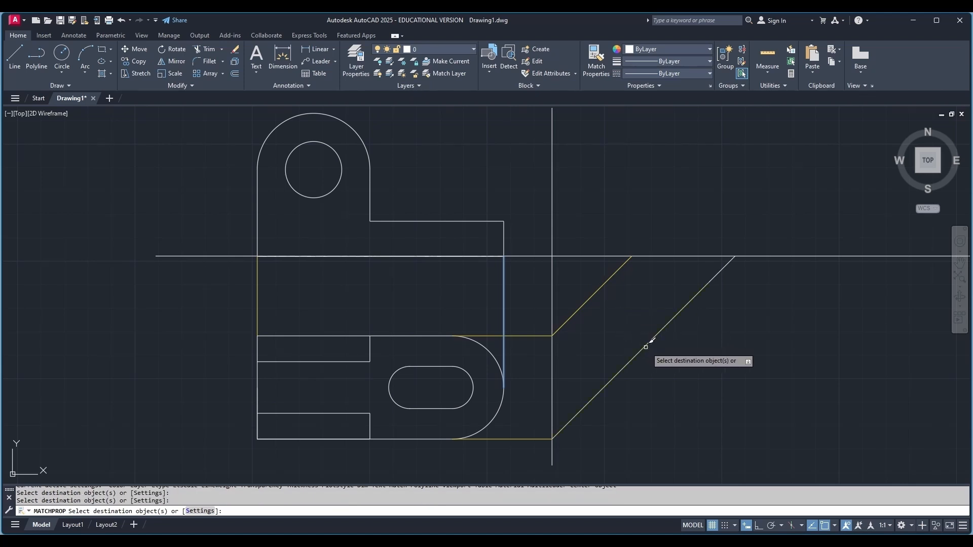
pyautogui.press('Return')
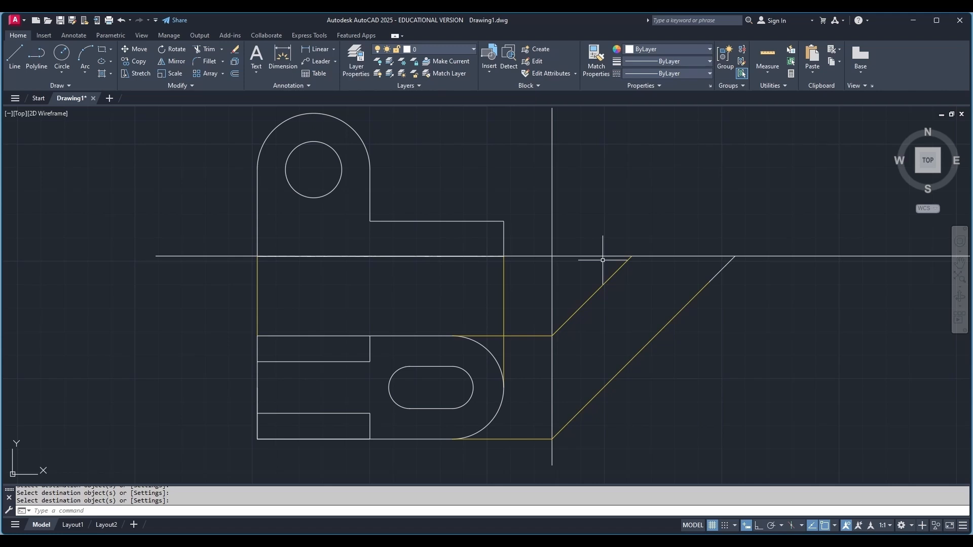
# Draw a line across from the top of the front view's arc and outline the side view's rectangle above the two 45° line ends.
pyautogui.click(14, 56)
pyautogui.click(314, 114)
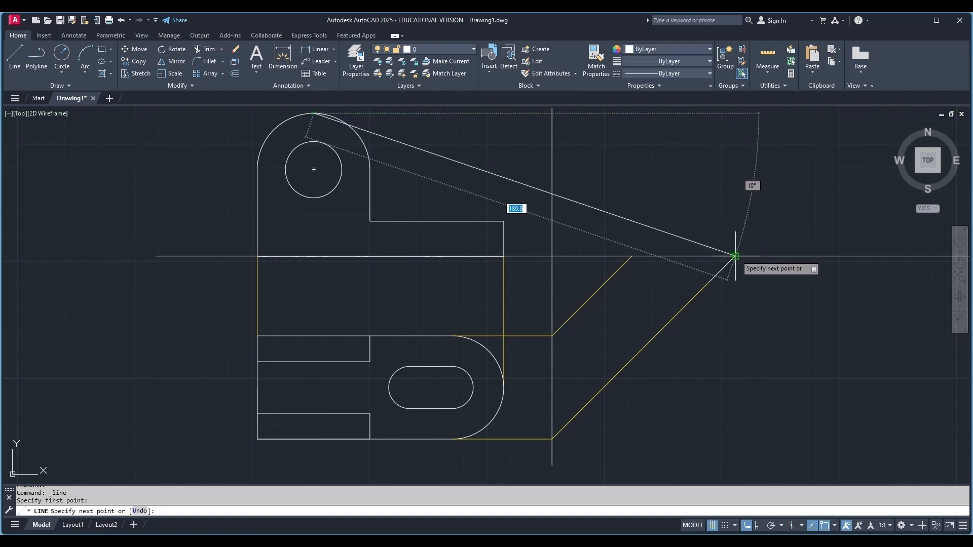
pyautogui.click(735, 112)
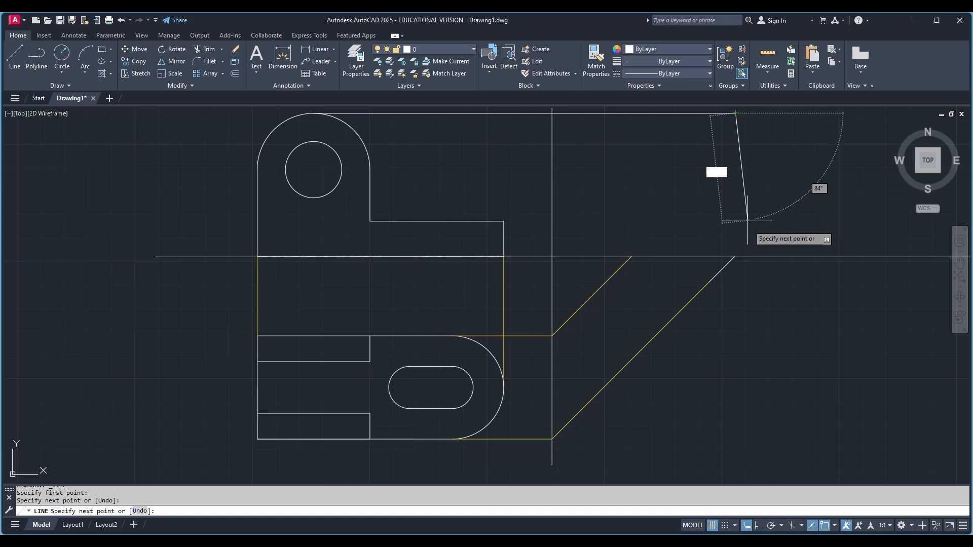
pyautogui.click(736, 257)
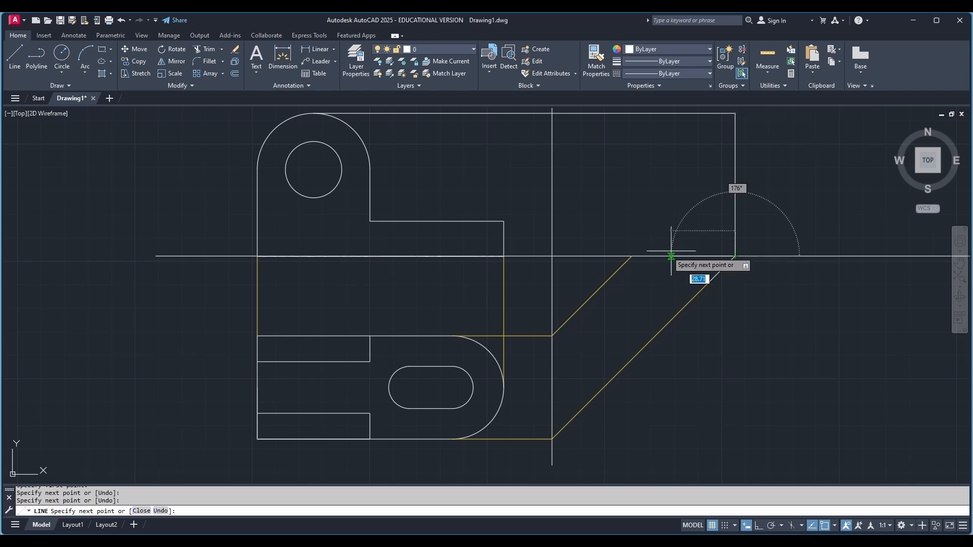
pyautogui.click(632, 257)
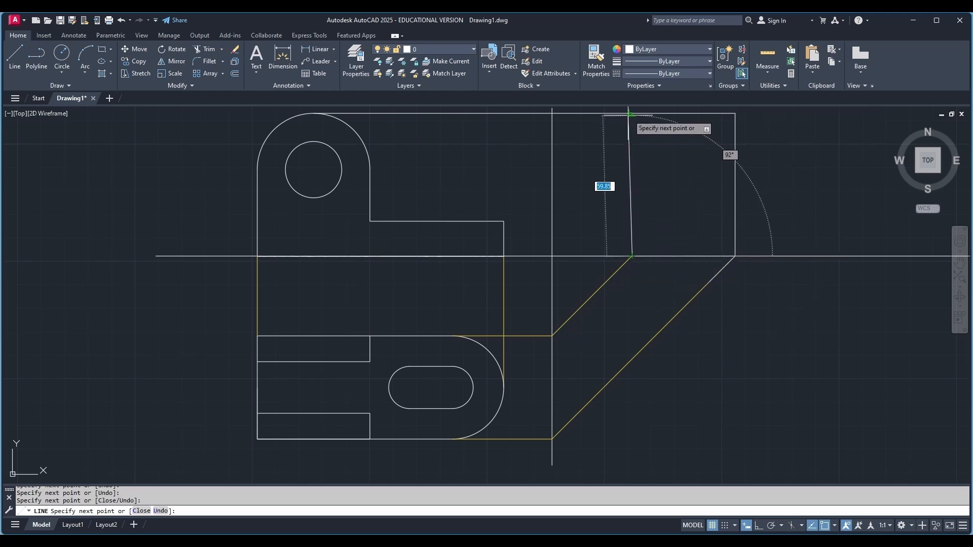
pyautogui.click(632, 113)
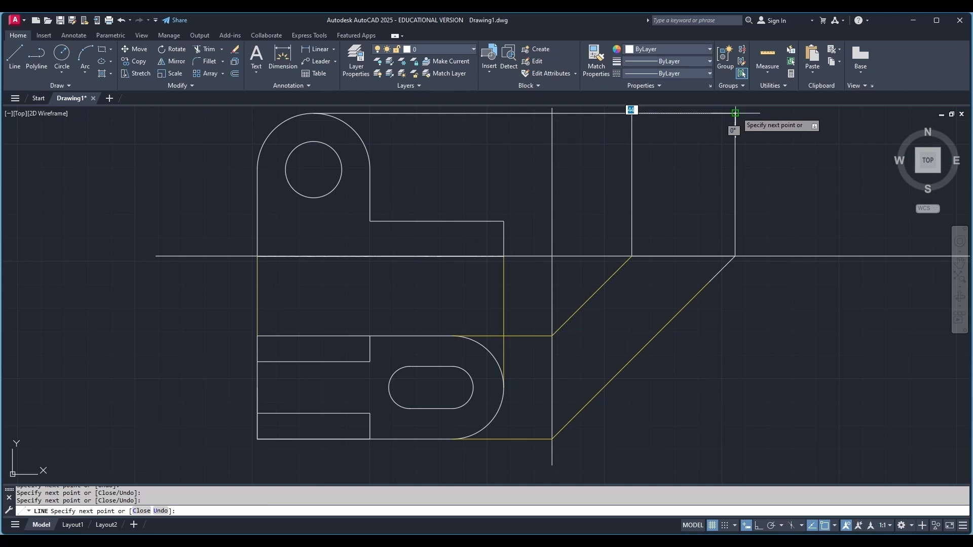
pyautogui.click(735, 114)
pyautogui.press('Escape')
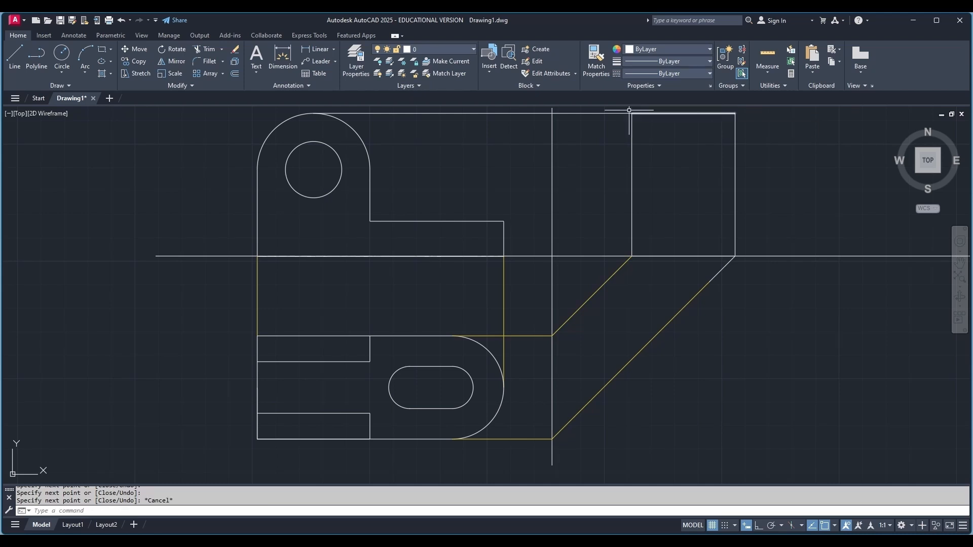
# Delete the long top line and redraw it from the front view's arc top only to the side rectangle's near upper corner.
pyautogui.click(594, 112)
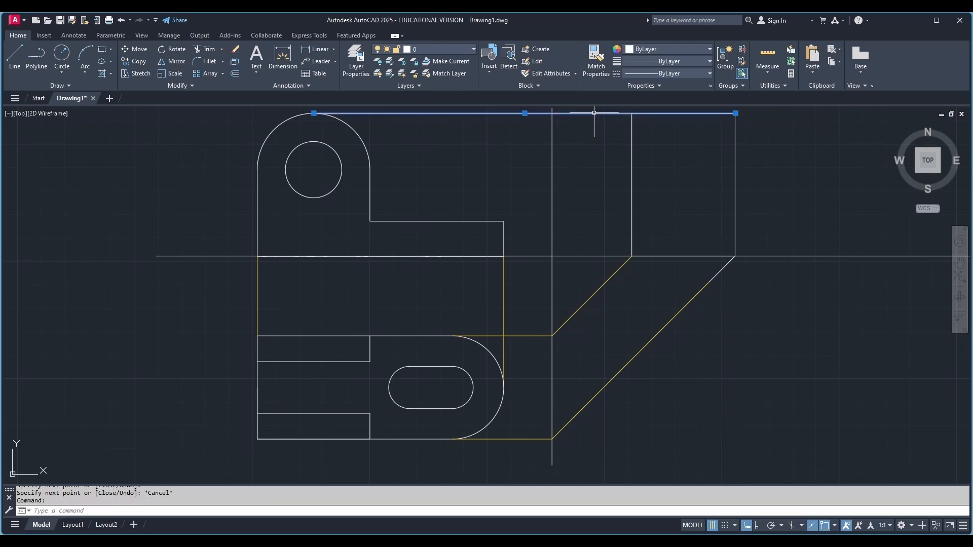
pyautogui.press('Delete')
pyautogui.click(21, 57)
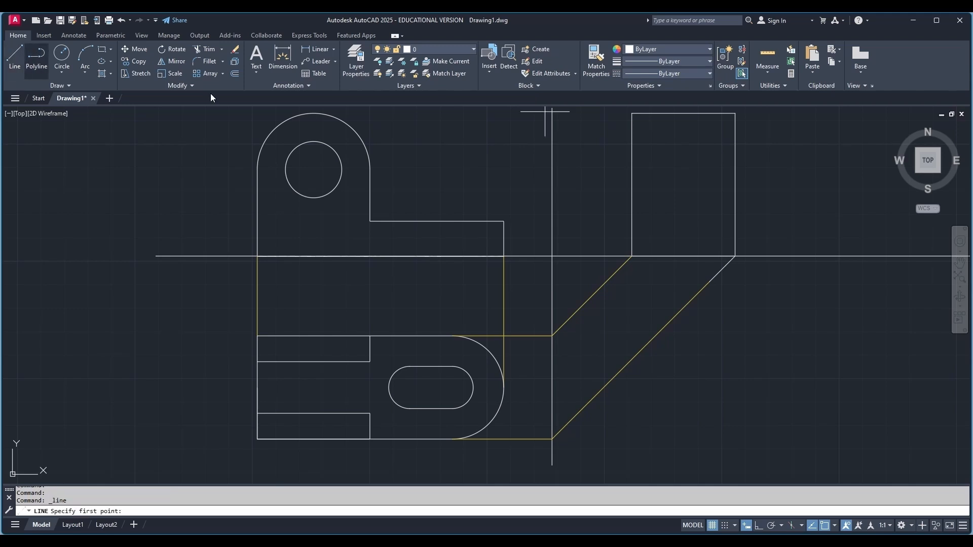
pyautogui.click(315, 114)
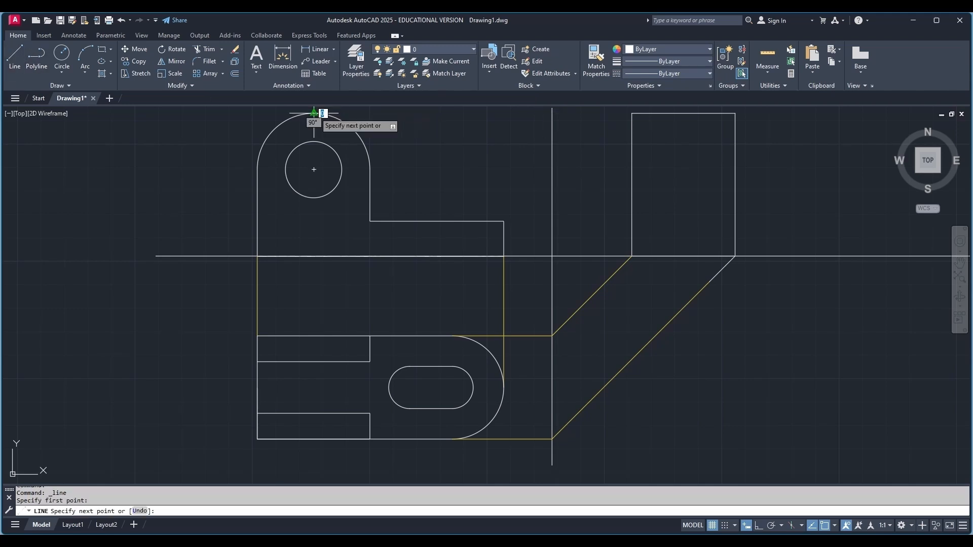
pyautogui.click(632, 113)
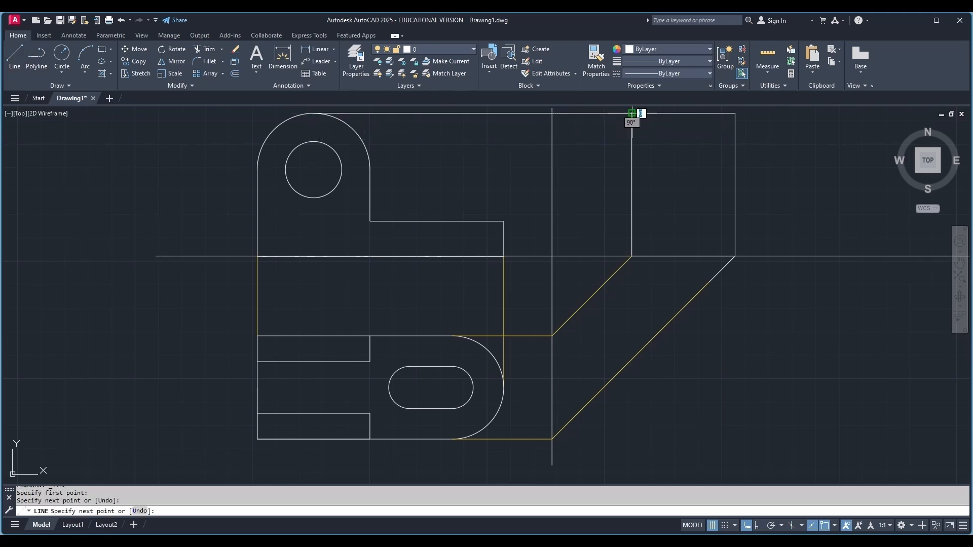
pyautogui.press('Escape')
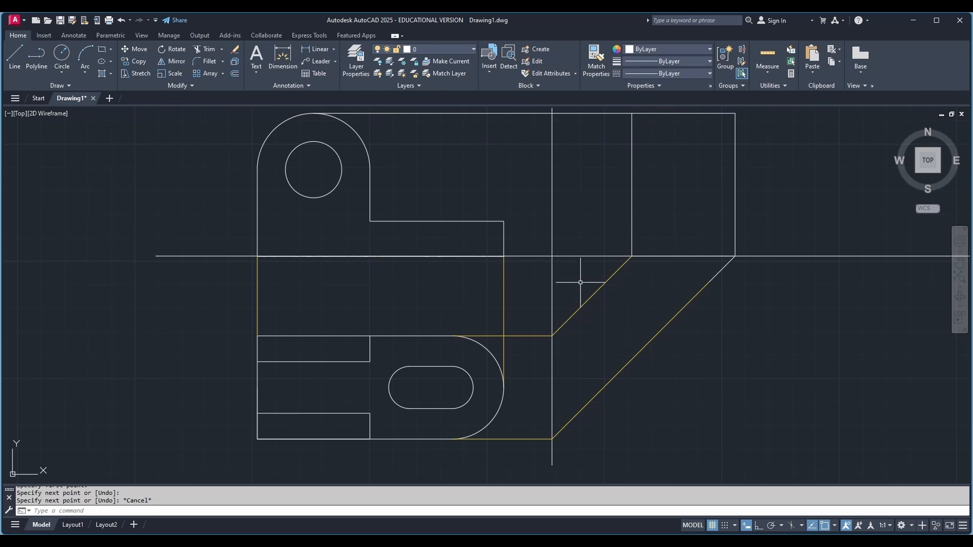
# Match the properties of the upper yellow 45° line onto the horizontal projection line from the front view's arc.
pyautogui.click(597, 292)
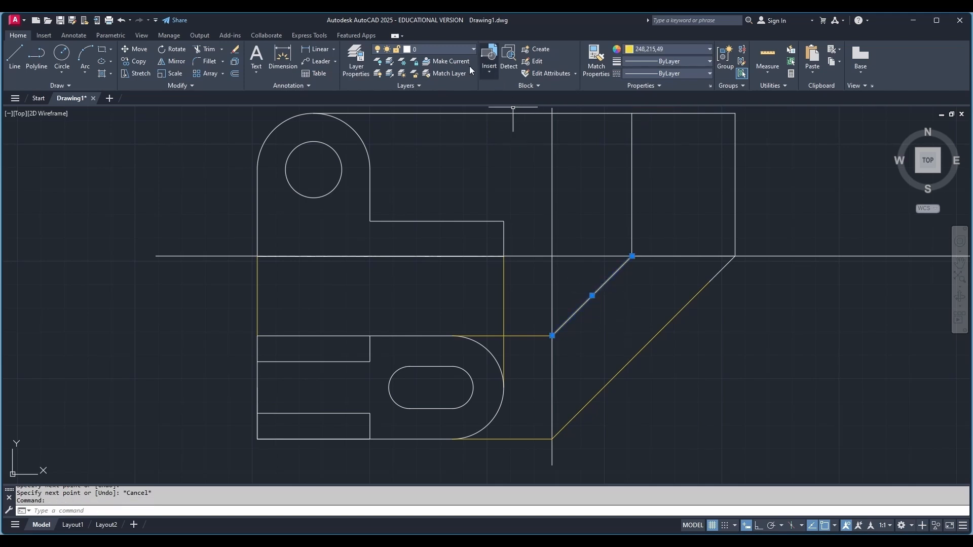
pyautogui.click(596, 58)
pyautogui.click(582, 111)
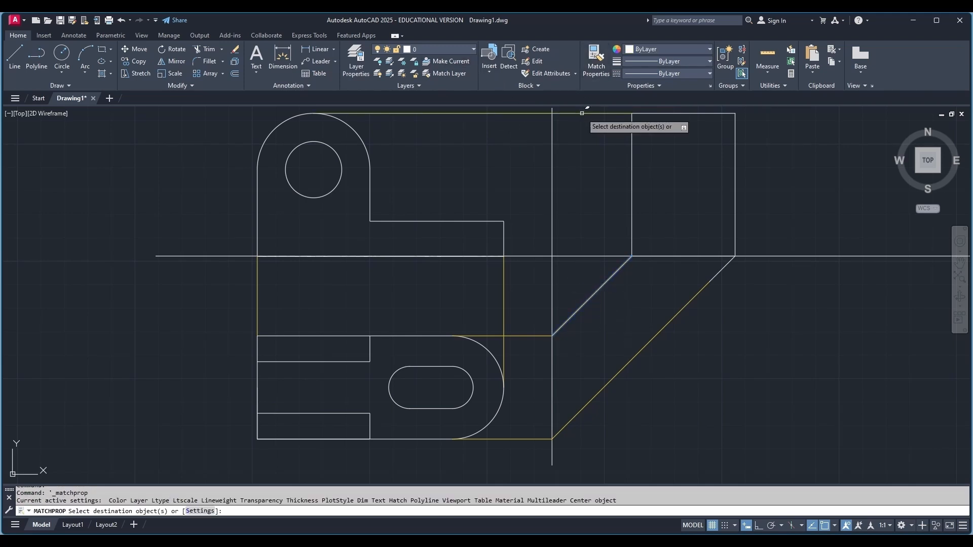
pyautogui.press('Return')
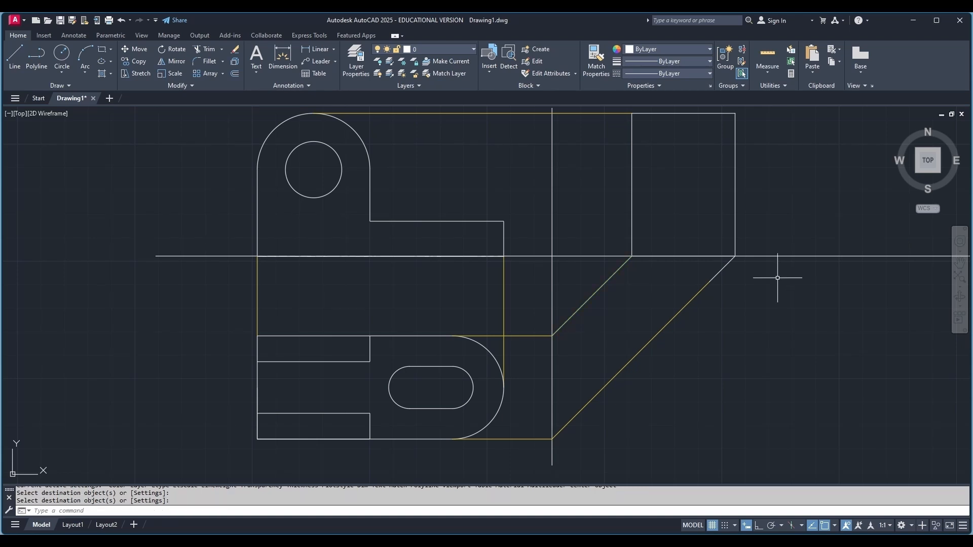
# From the upper lug's inner corner in the top view, draw a horizontal line to the vertical reference, continuing at 45° past the horizontal reference.
pyautogui.click(15, 56)
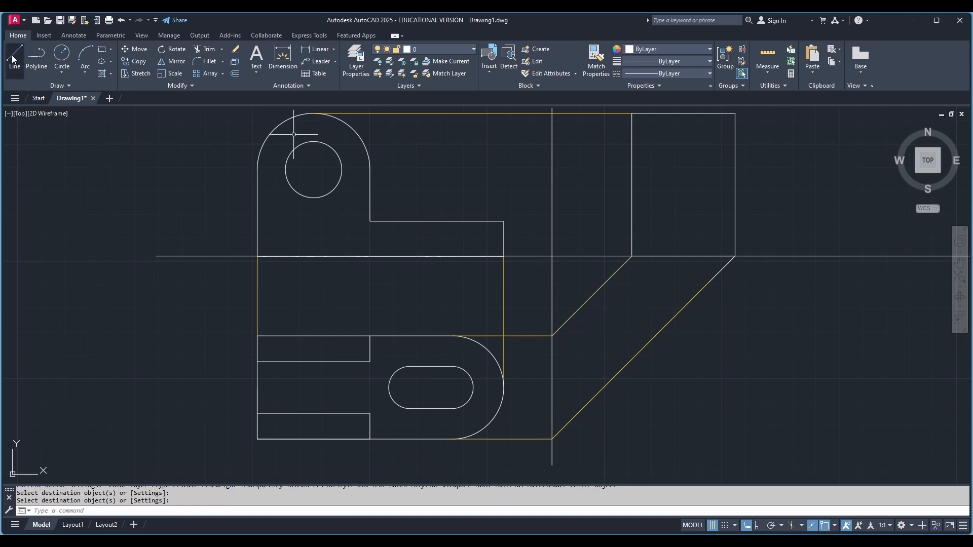
pyautogui.click(370, 336)
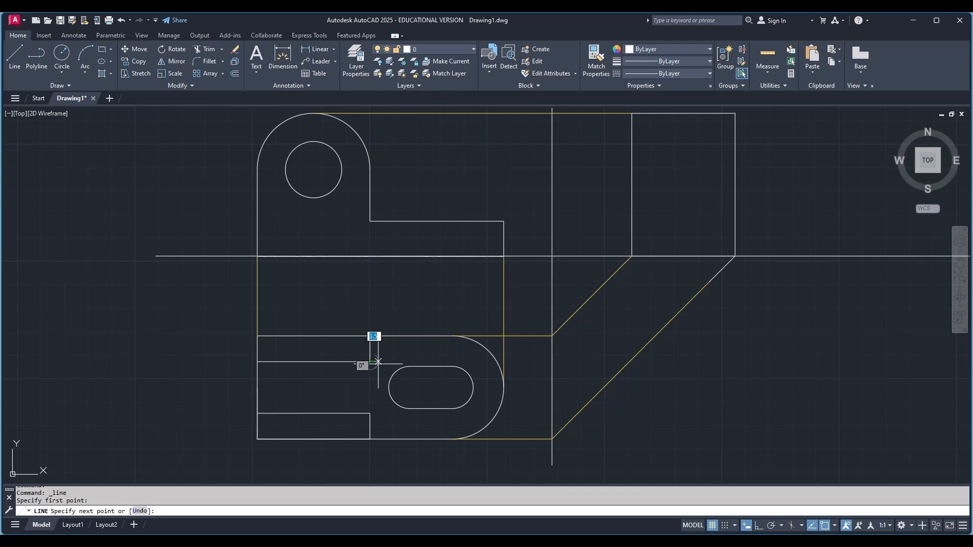
pyautogui.click(552, 362)
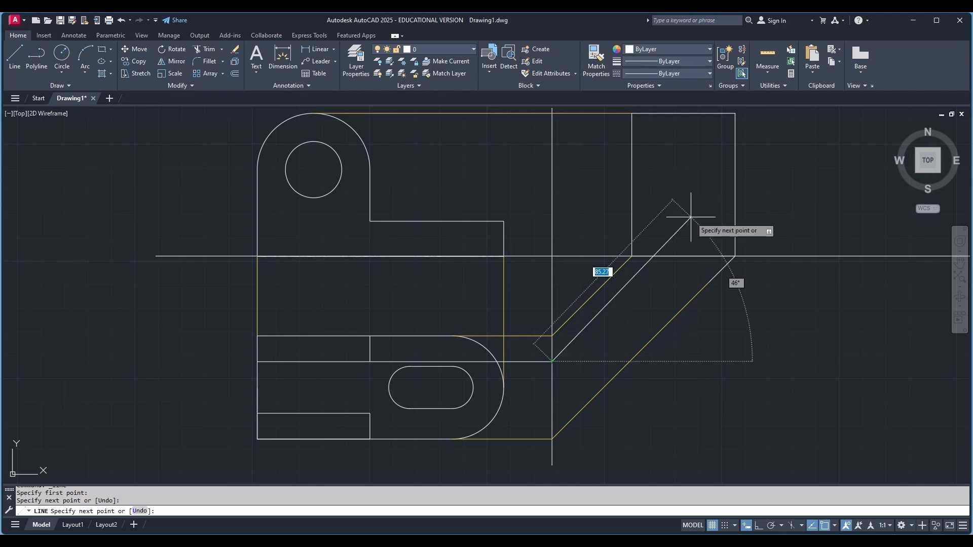
pyautogui.press('Tab')
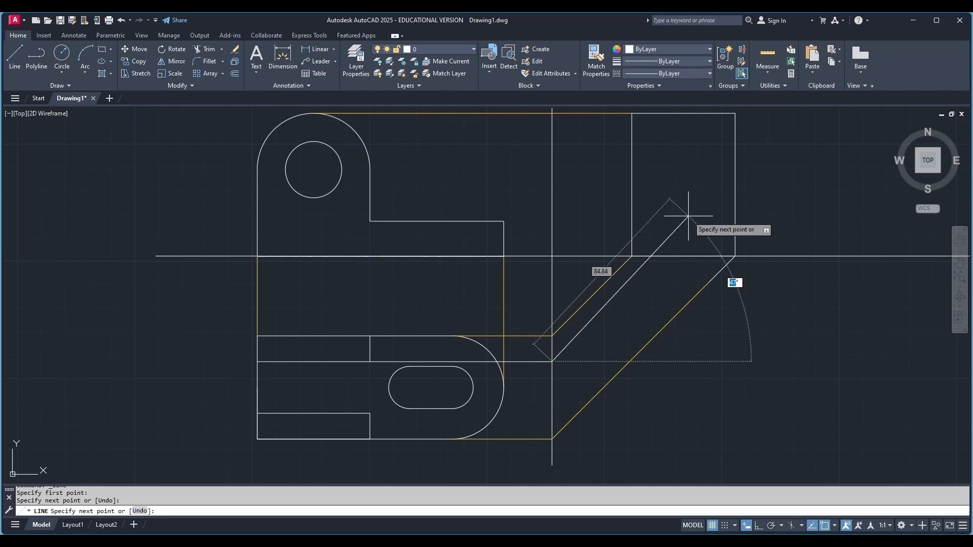
pyautogui.write('45')
pyautogui.press('Return')
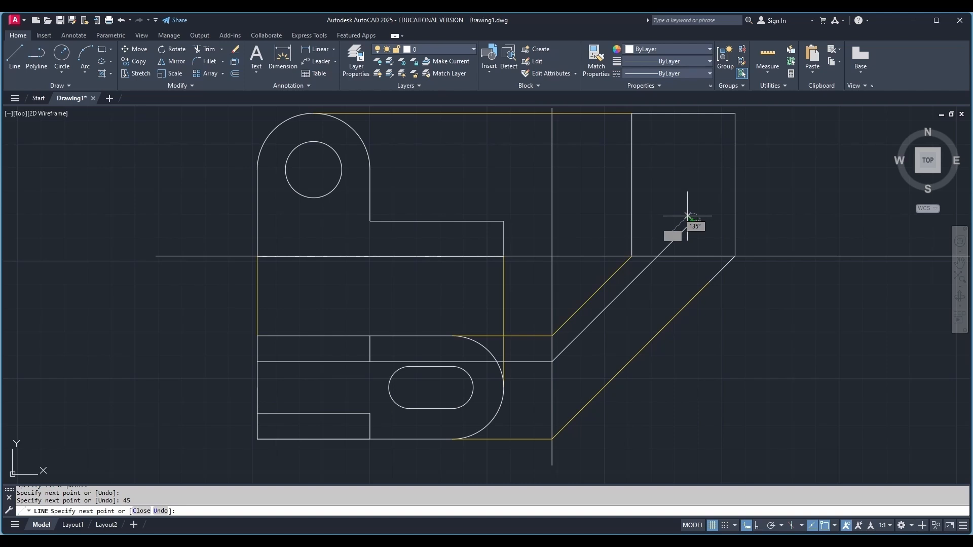
pyautogui.press('Escape')
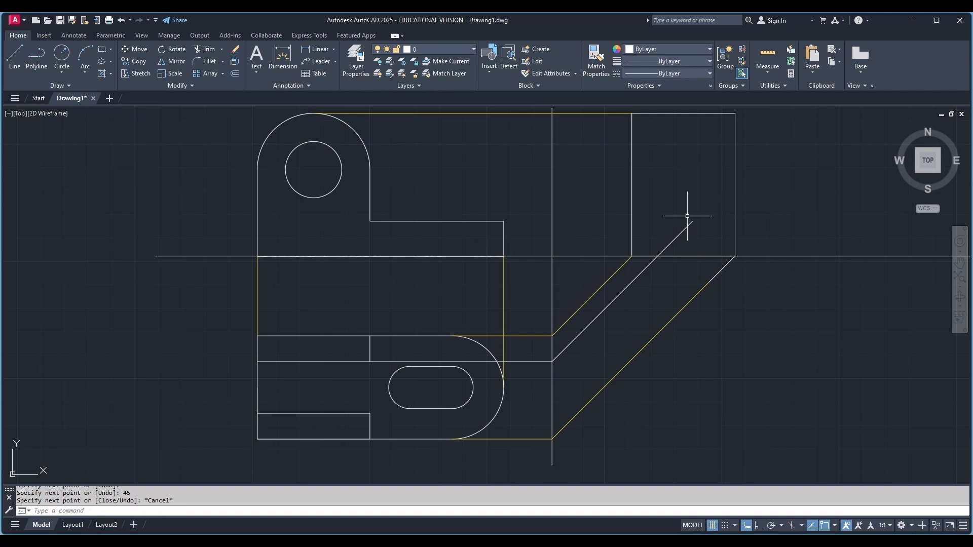
# From the lower lug's inner corner in the top view, project horizontally to the vertical reference and continue at 45° past the horizontal reference.
pyautogui.click(17, 54)
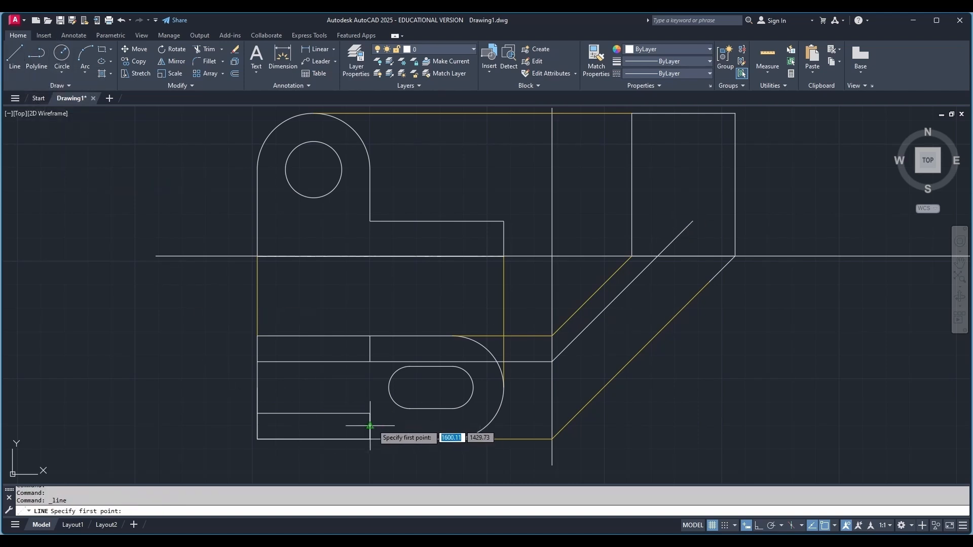
pyautogui.click(370, 414)
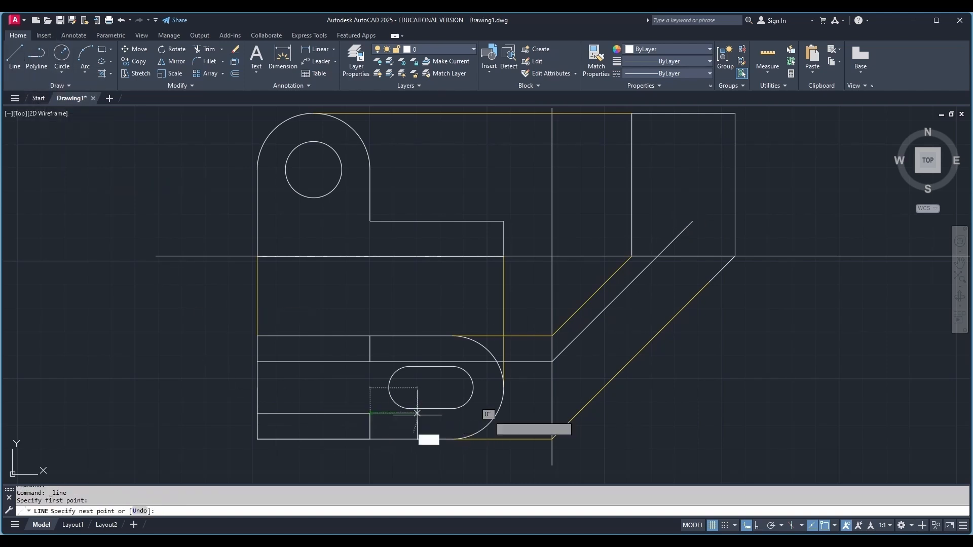
pyautogui.click(551, 414)
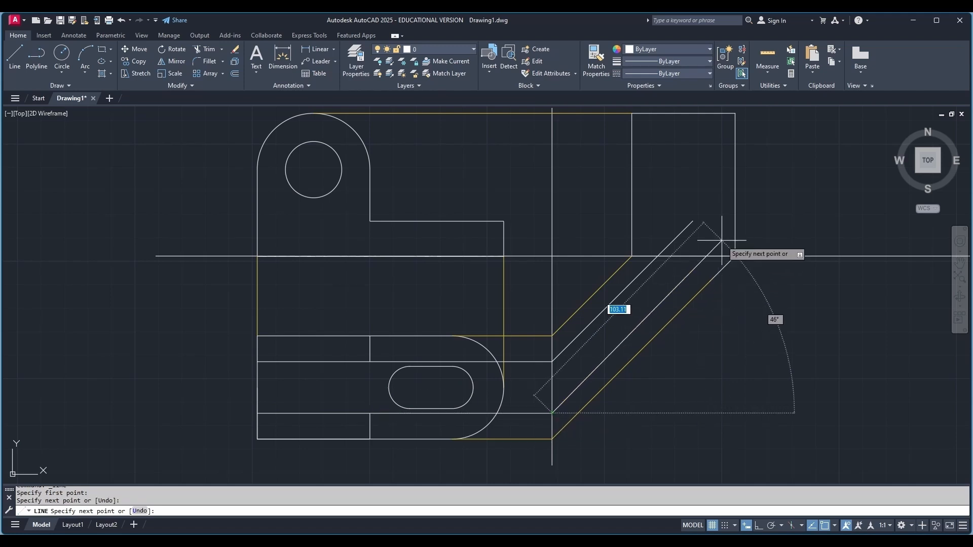
pyautogui.press('Tab')
pyautogui.write('4')
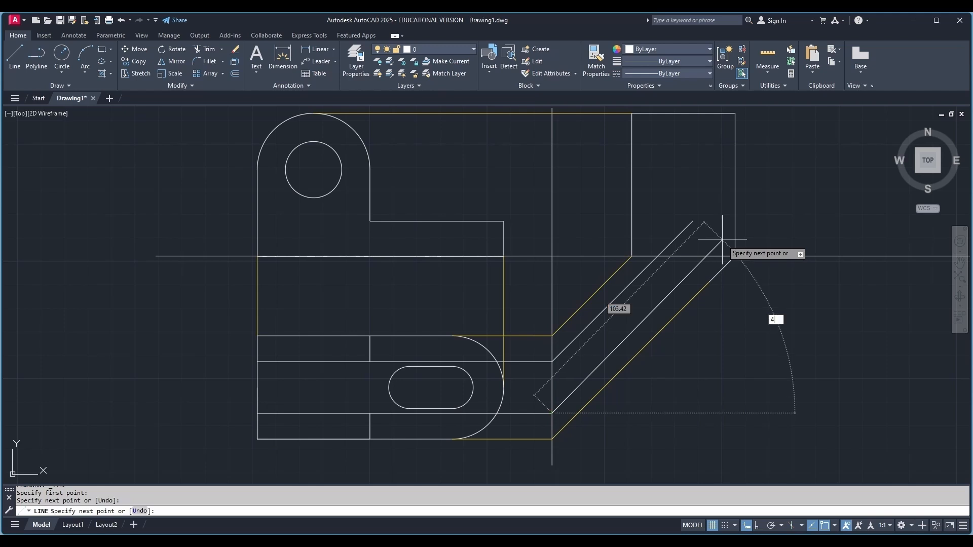
pyautogui.write('5')
pyautogui.press('Return')
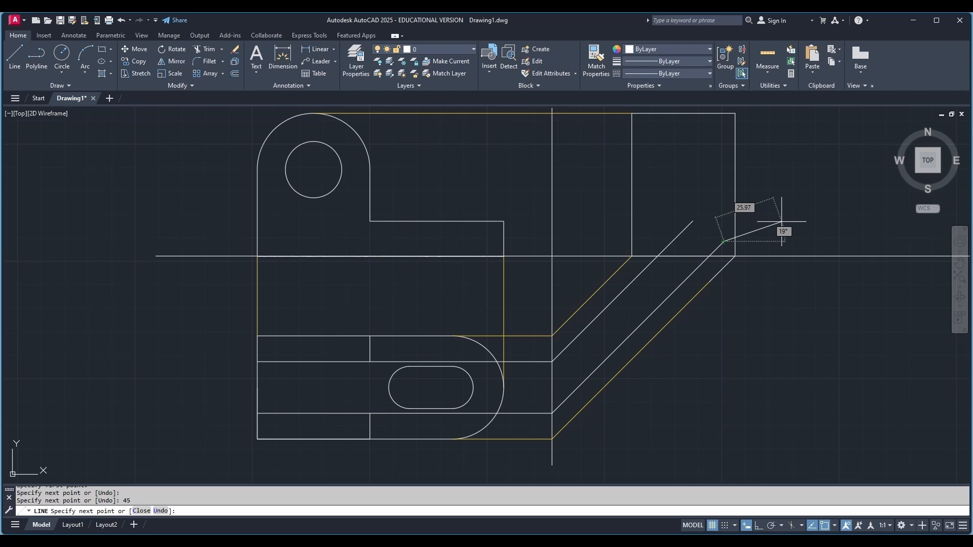
pyautogui.press('Escape')
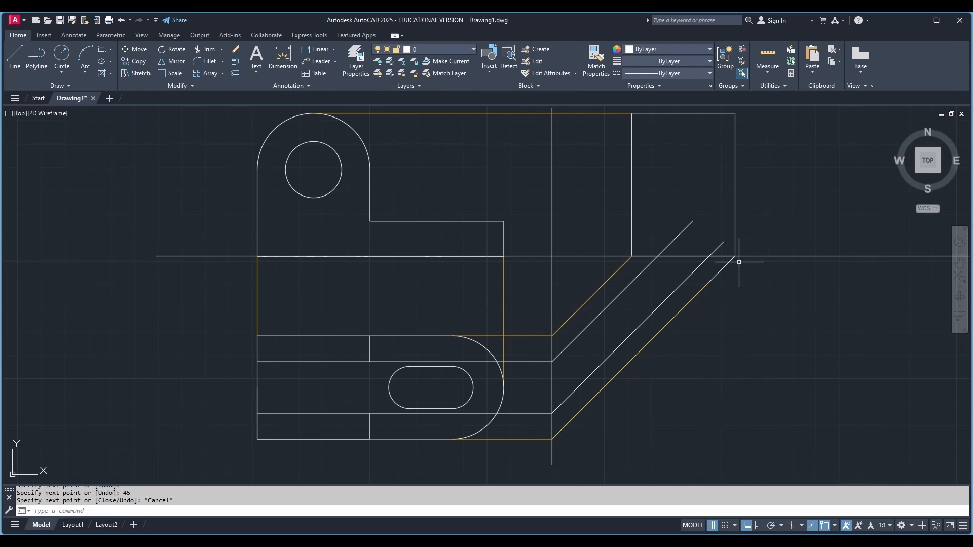
# Match the properties of the upper yellow 45° line onto the two inner 45° lines and the horizontal projection lines feeding them.
pyautogui.click(615, 274)
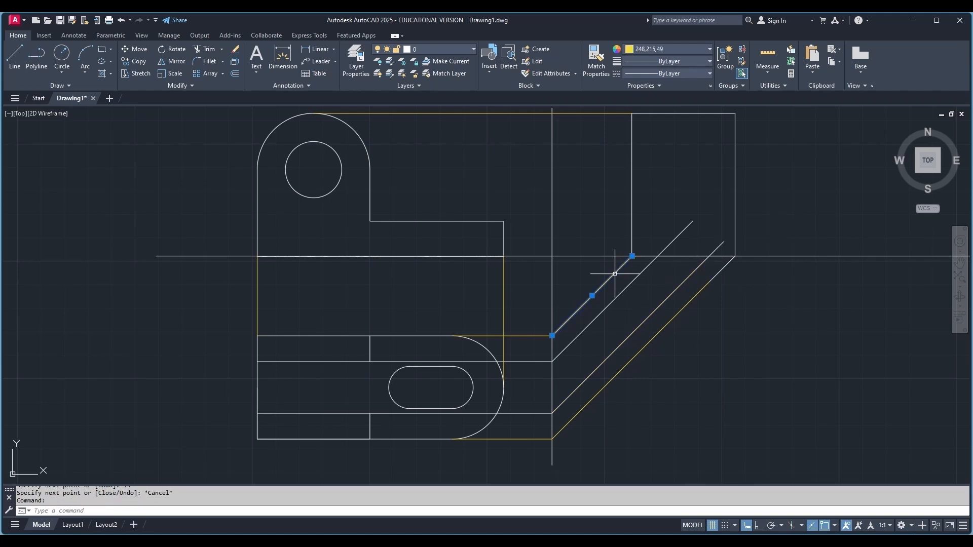
pyautogui.click(594, 59)
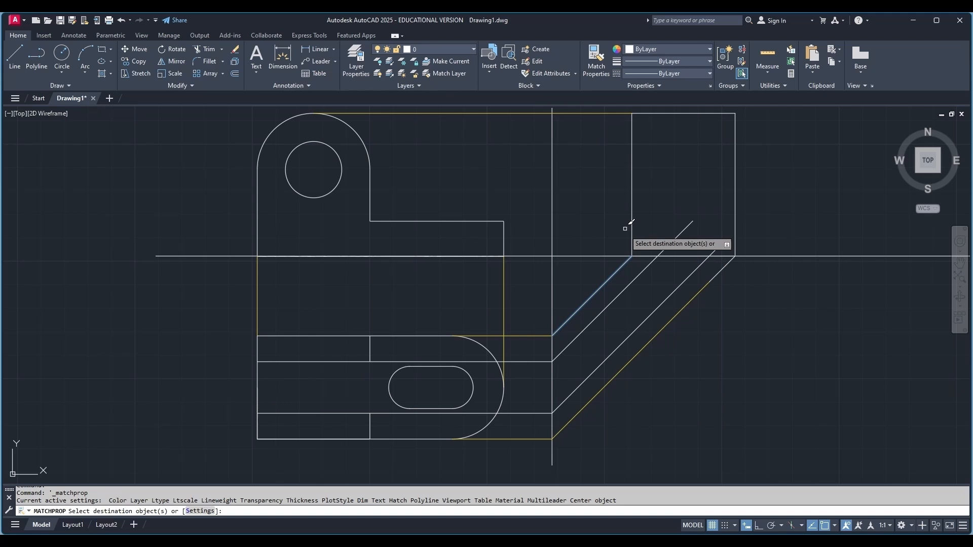
pyautogui.click(632, 284)
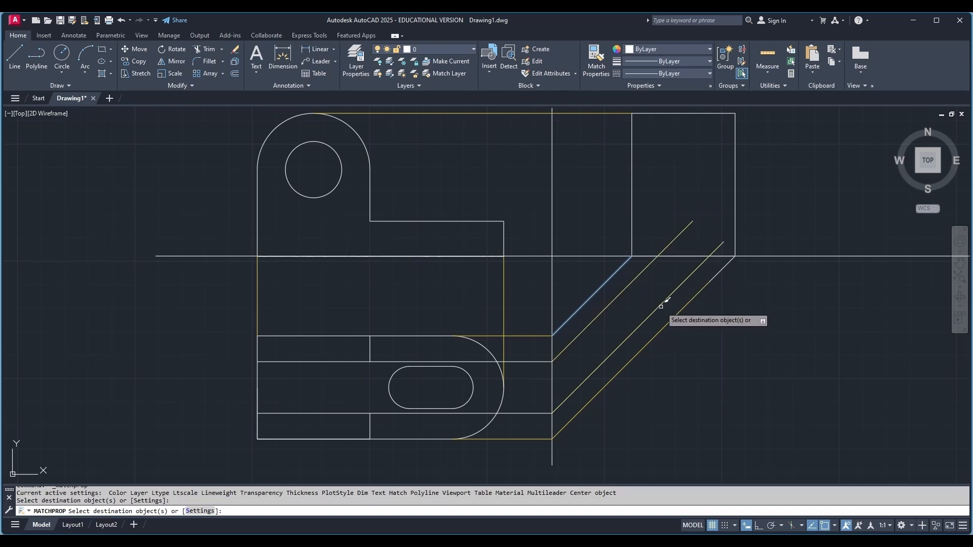
pyautogui.click(658, 307)
pyautogui.click(516, 362)
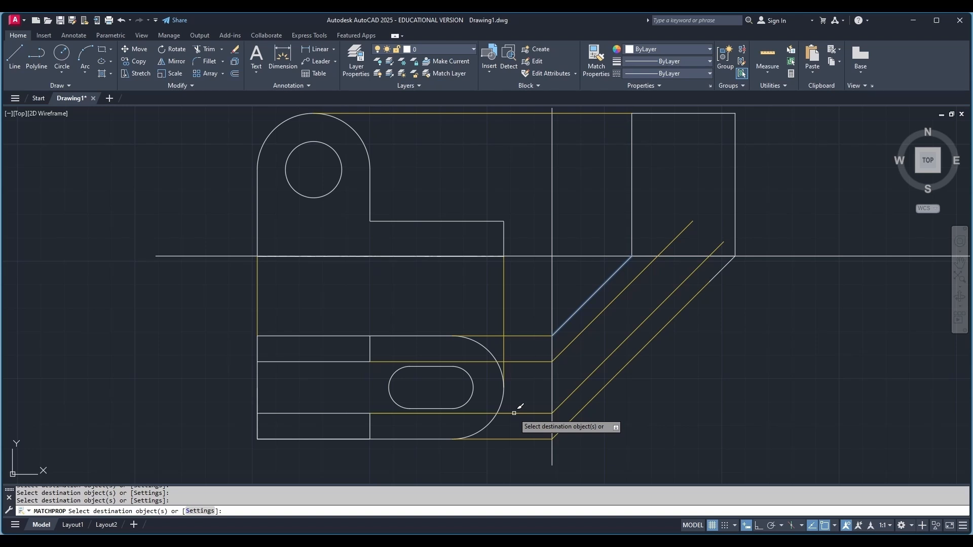
pyautogui.click(514, 413)
pyautogui.press('Escape')
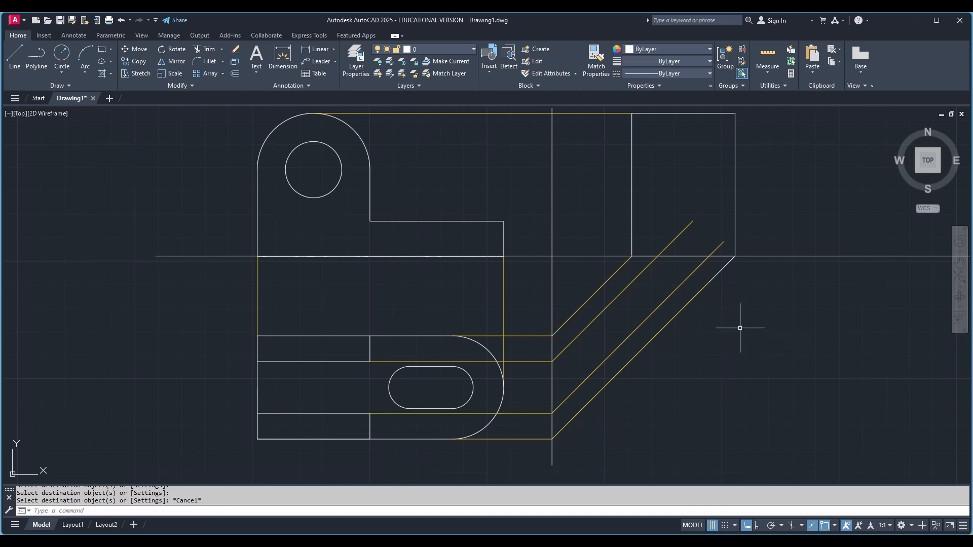
# Trim the ends of the two inner 45° projection lines that extend above the horizontal reference line.
pyautogui.click(196, 50)
pyautogui.click(671, 243)
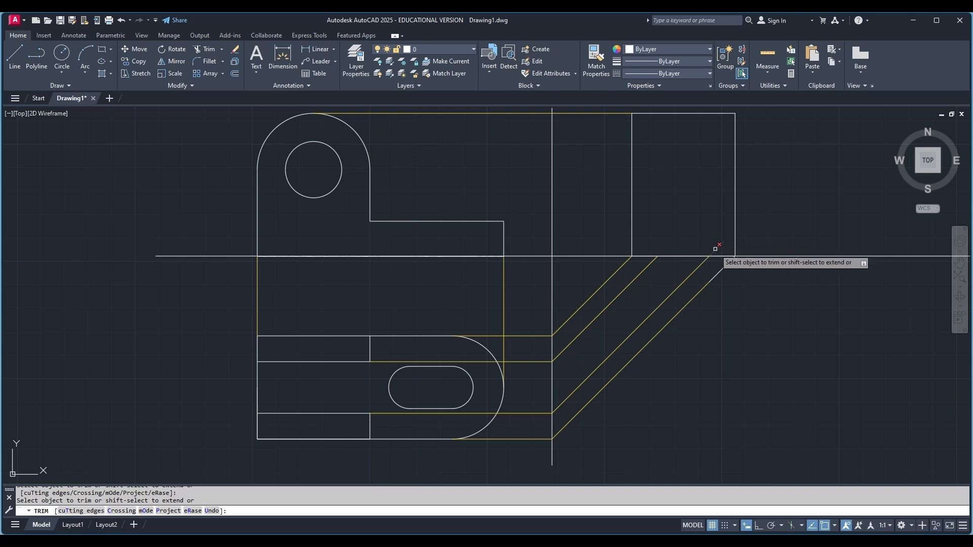
pyautogui.click(716, 249)
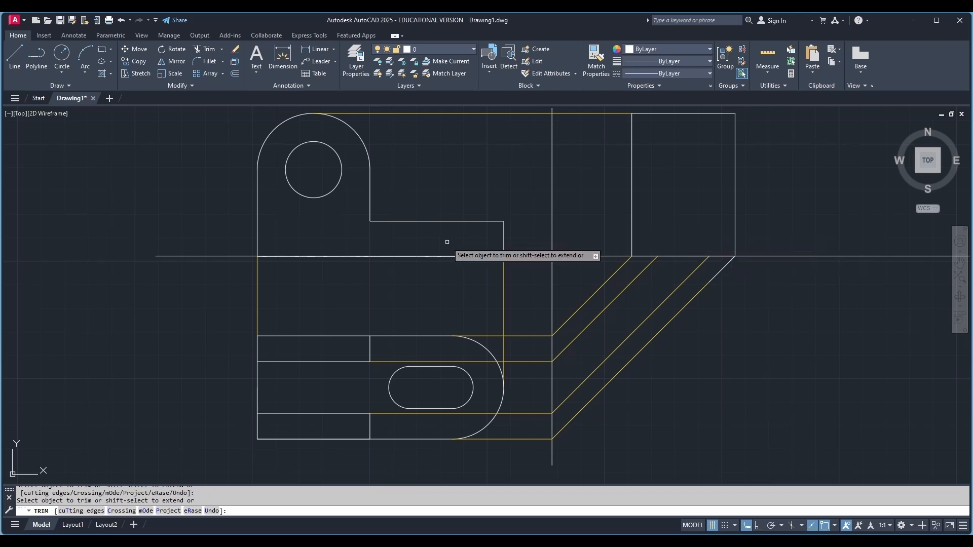
pyautogui.press('Escape')
pyautogui.write('c')
pyautogui.press('Return')
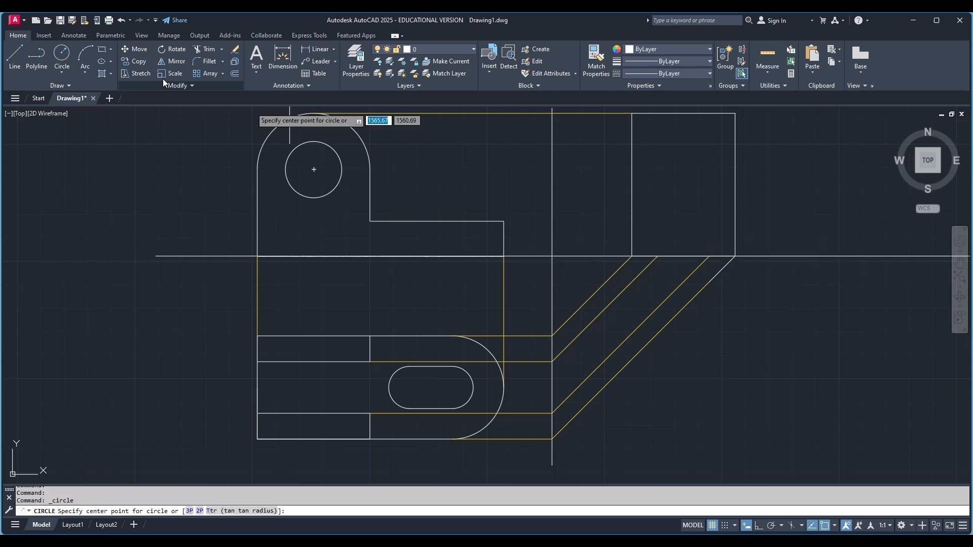
# With Ortho on, draw vertical lines from the two inner 45° lines' ends on the horizontal reference to the side rectangle's top edge.
pyautogui.click(15, 56)
pyautogui.click(658, 257)
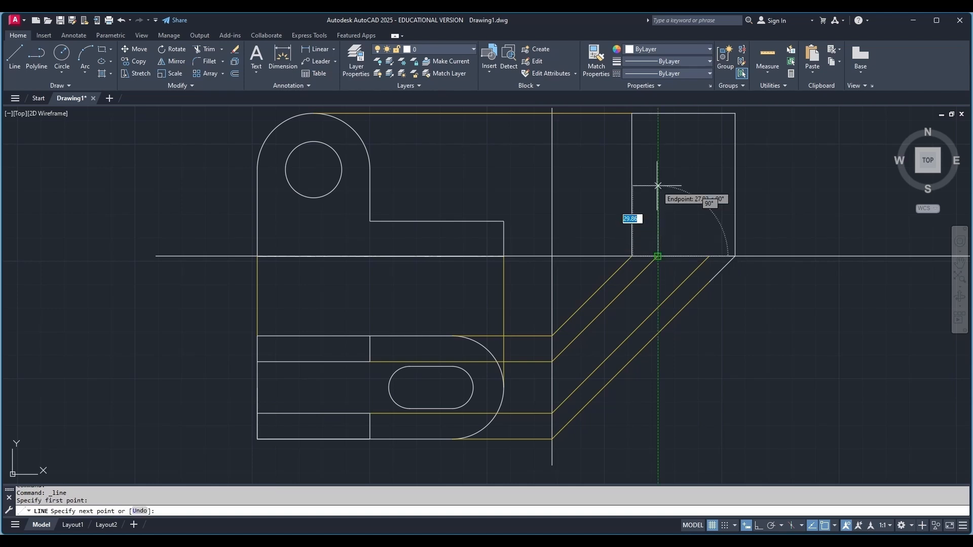
pyautogui.click(759, 526)
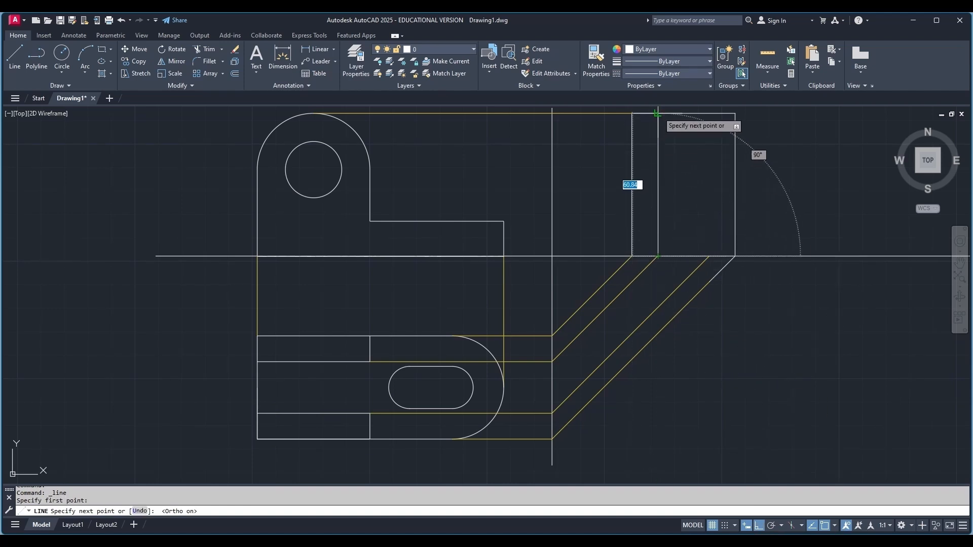
pyautogui.click(658, 113)
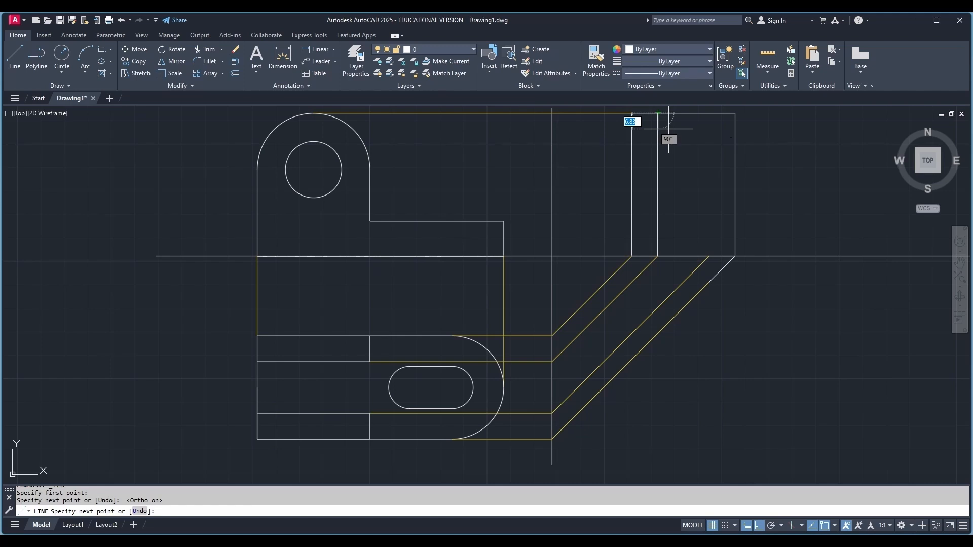
pyautogui.press('Escape')
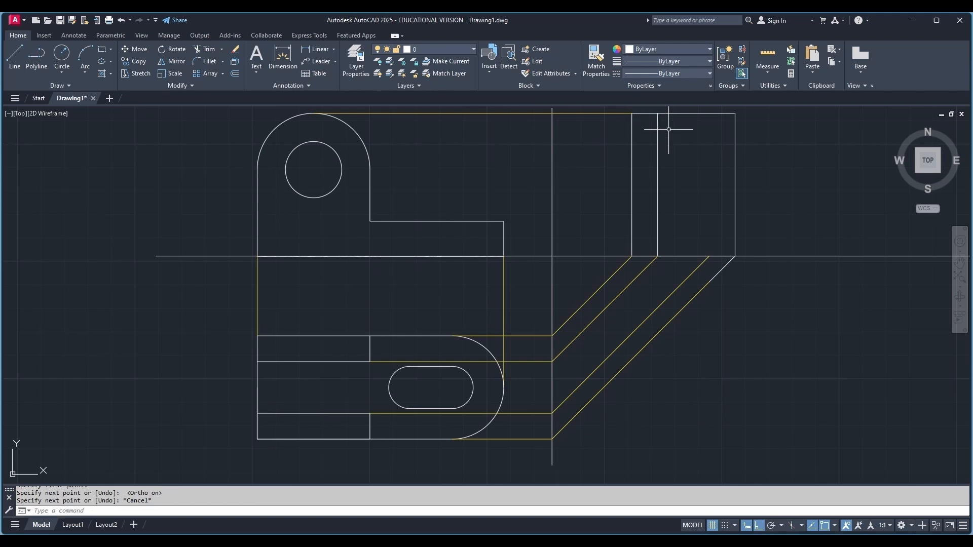
pyautogui.click(16, 55)
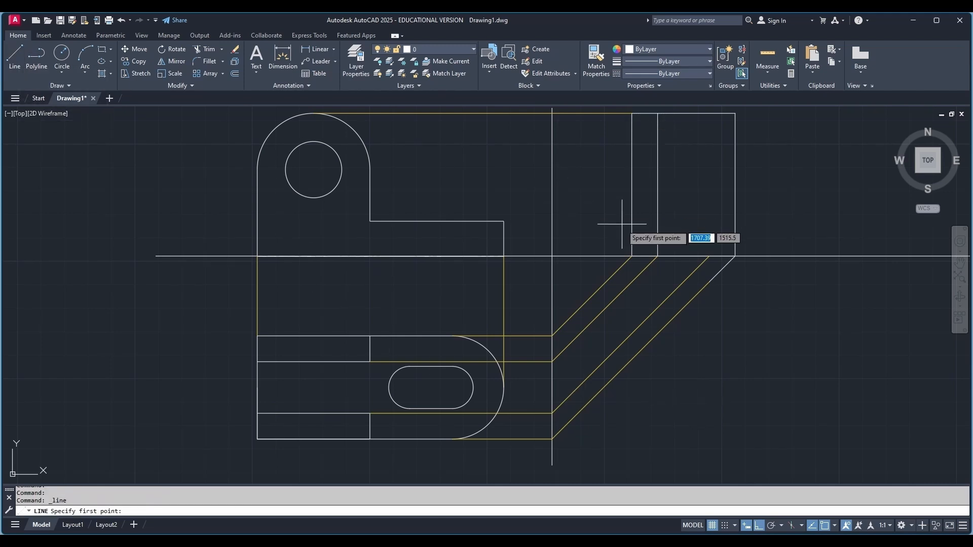
pyautogui.click(709, 256)
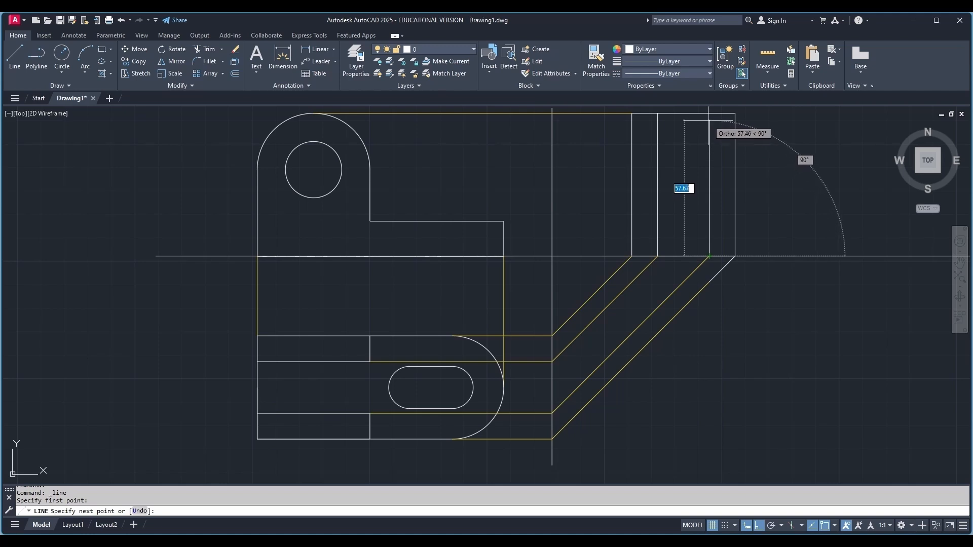
pyautogui.click(709, 113)
pyautogui.press('Escape')
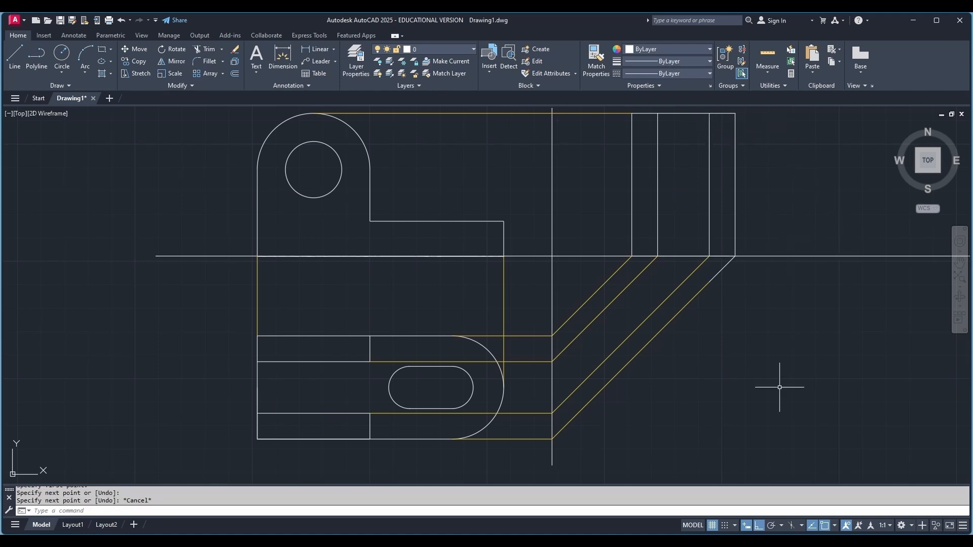
pyautogui.click(15, 55)
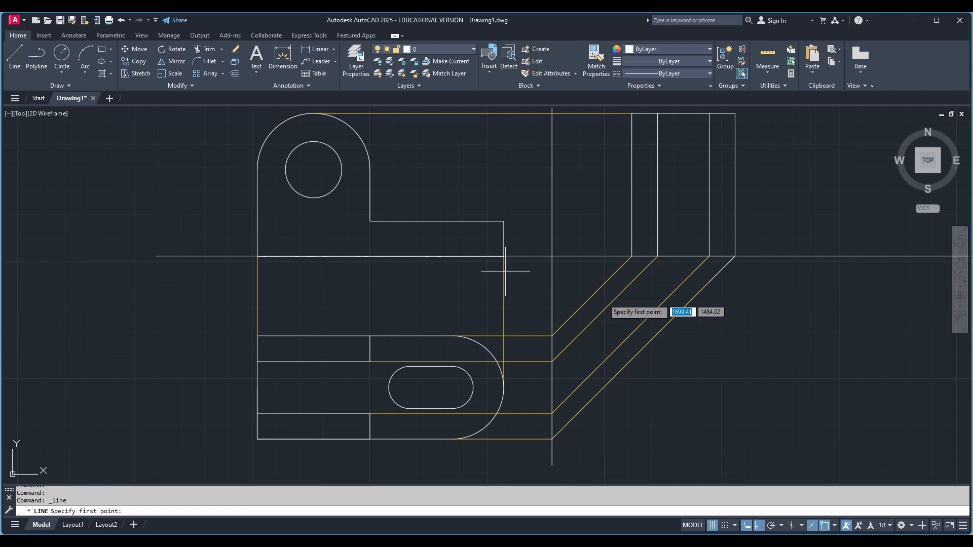
pyautogui.click(507, 225)
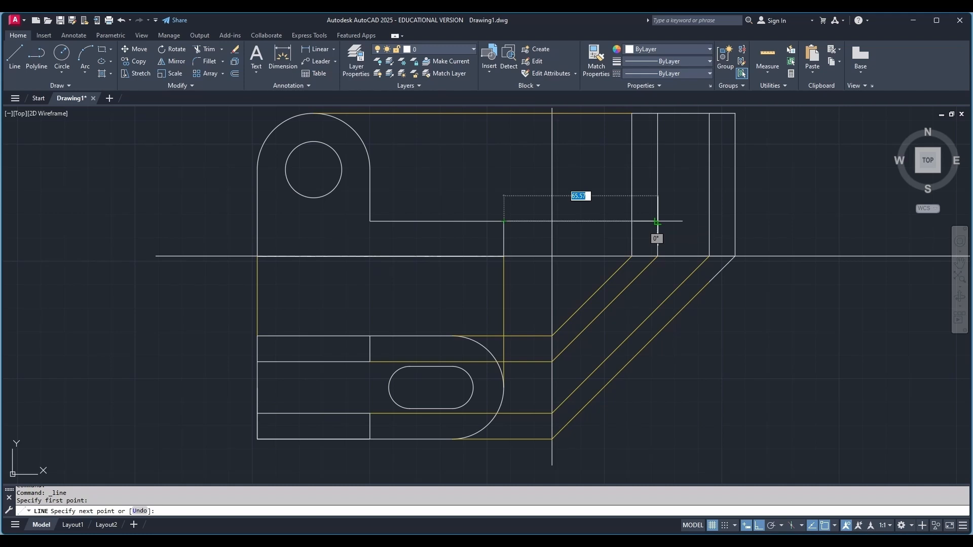
pyautogui.press('Escape')
# Draw a horizontal line between the side view's two inner verticals, level with the top of the front view's lower step.
pyautogui.click(14, 56)
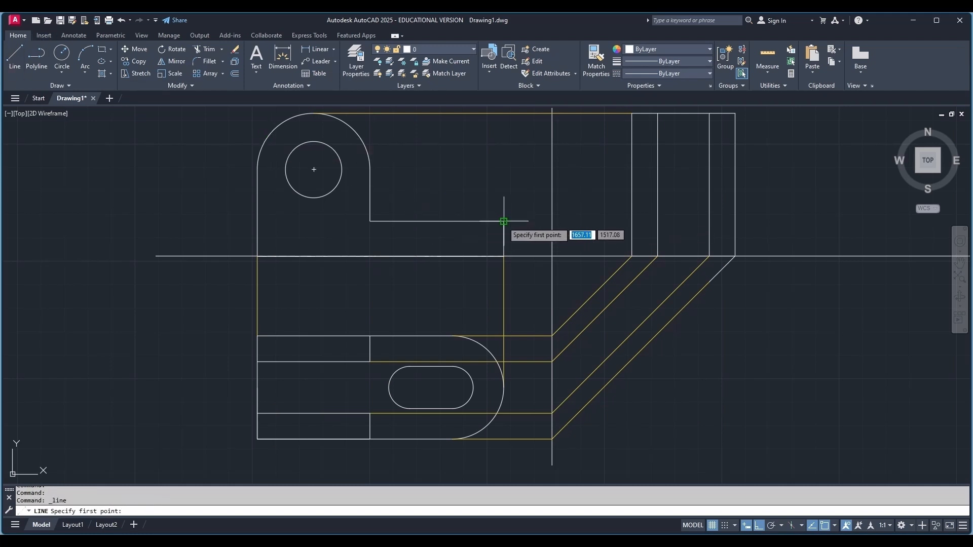
pyautogui.click(658, 222)
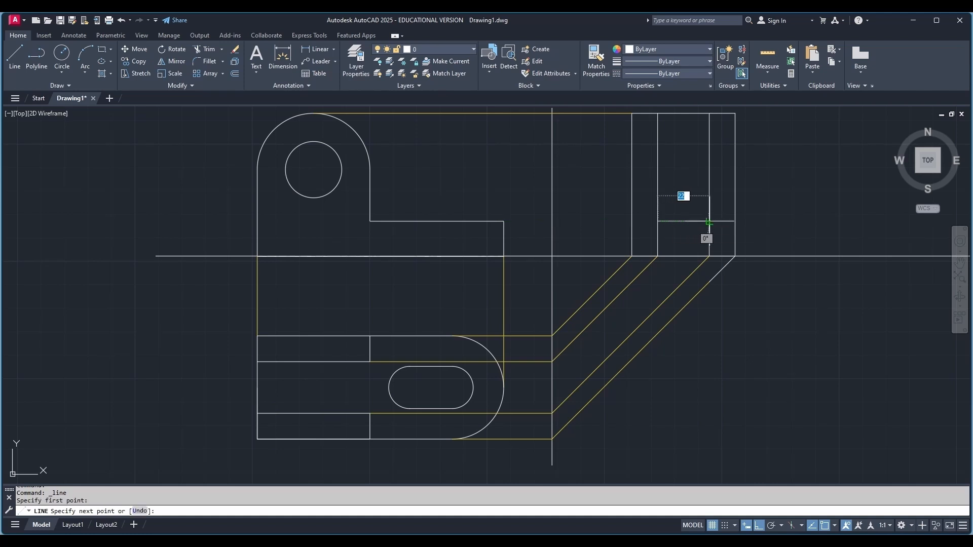
pyautogui.click(709, 221)
pyautogui.press('Escape')
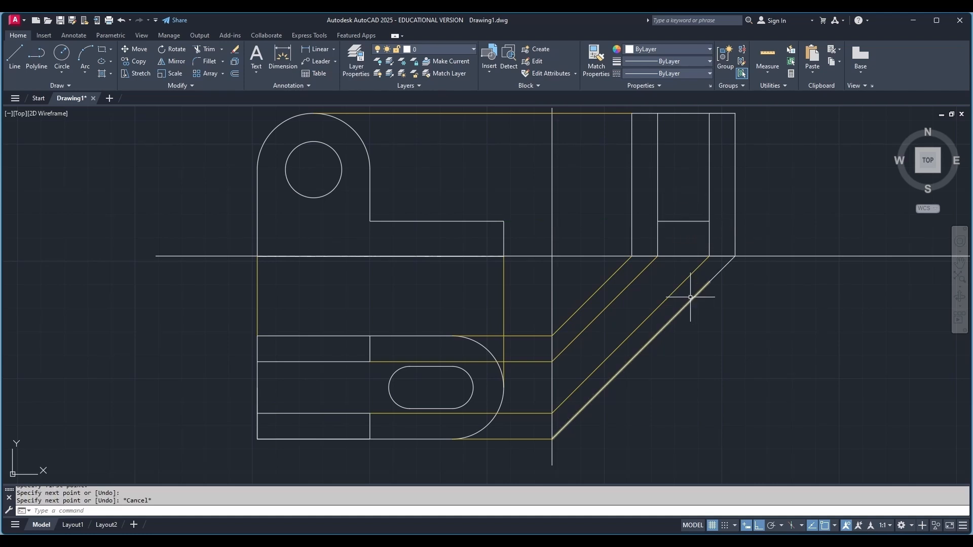
# Trim the inner verticals below the new horizontal line and the top edge between them to form the side view's U-shaped slot.
pyautogui.click(206, 49)
pyautogui.click(710, 242)
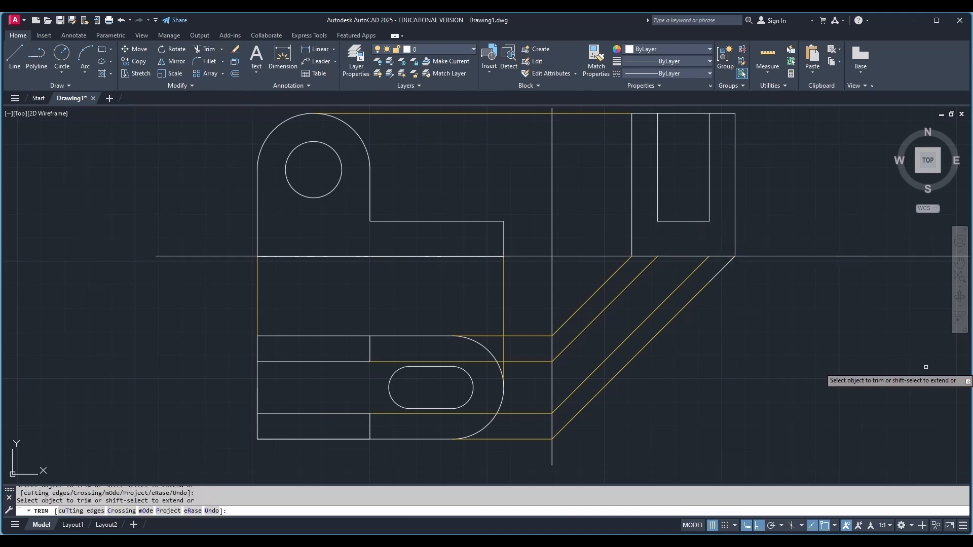
pyautogui.press('Escape')
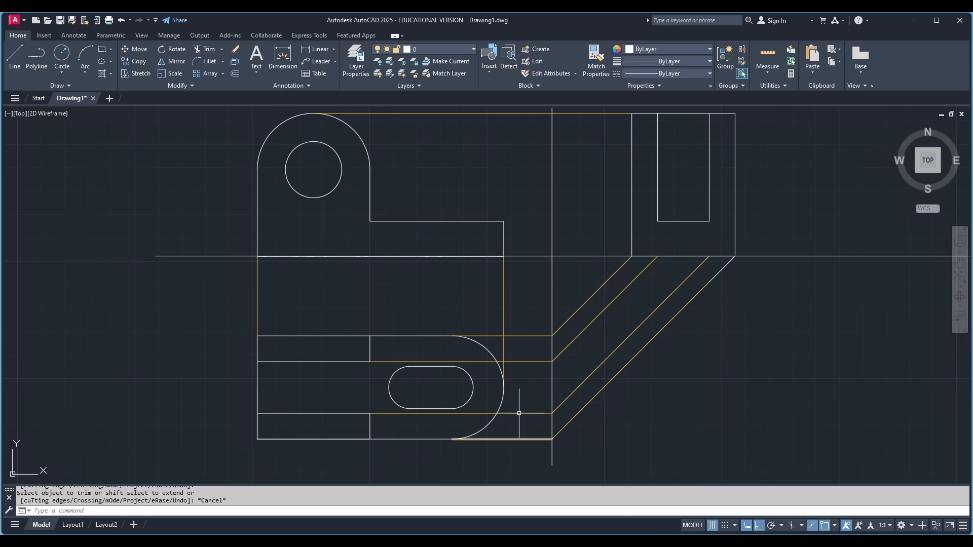
pyautogui.click(205, 50)
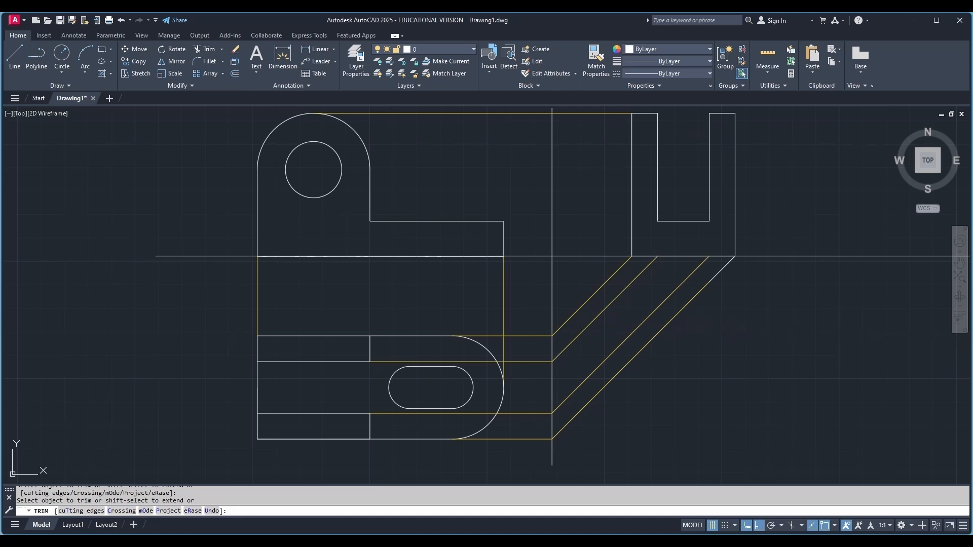
pyautogui.press('Escape')
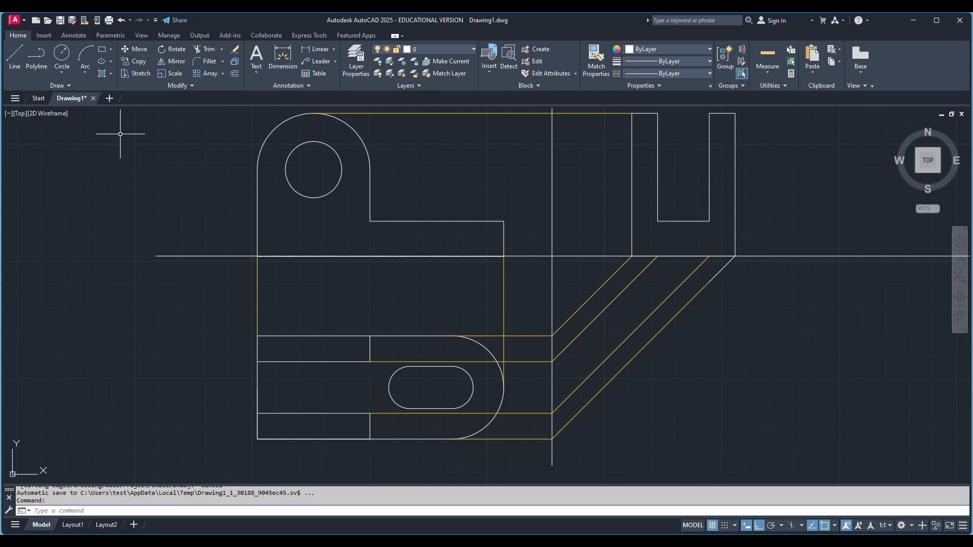
# Load the ACAD_ISO07W100 (ISO dot) linetype from acadiso.lin into the drawing.
pyautogui.click(684, 73)
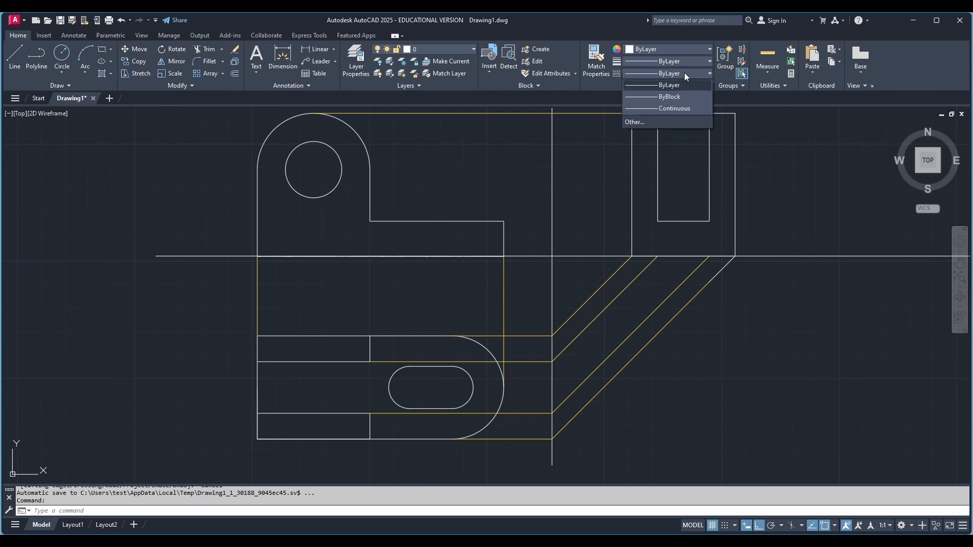
pyautogui.click(673, 121)
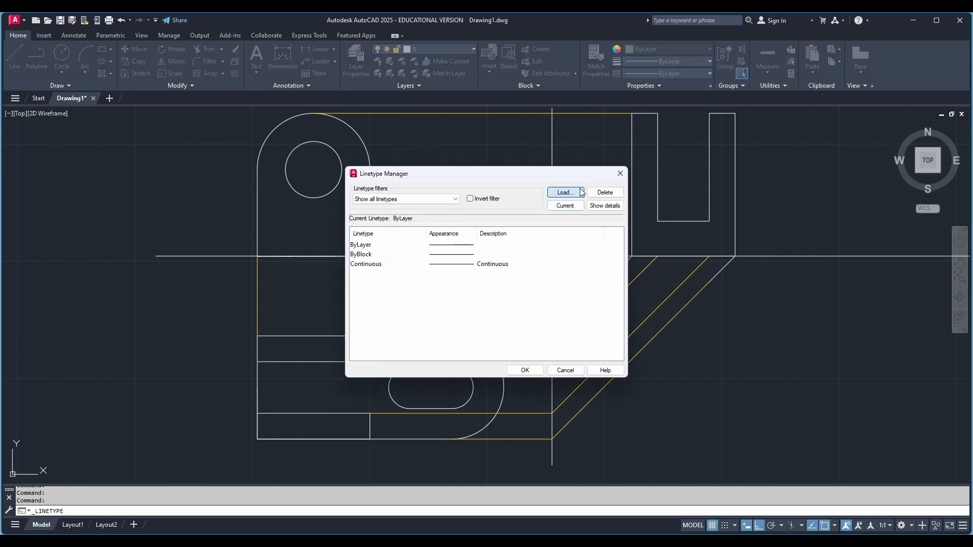
pyautogui.click(580, 192)
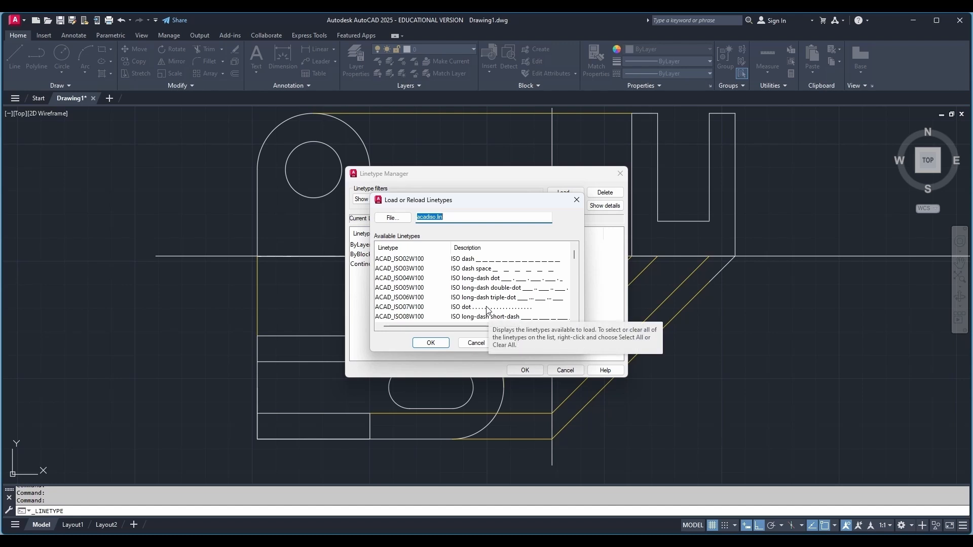
pyautogui.click(488, 308)
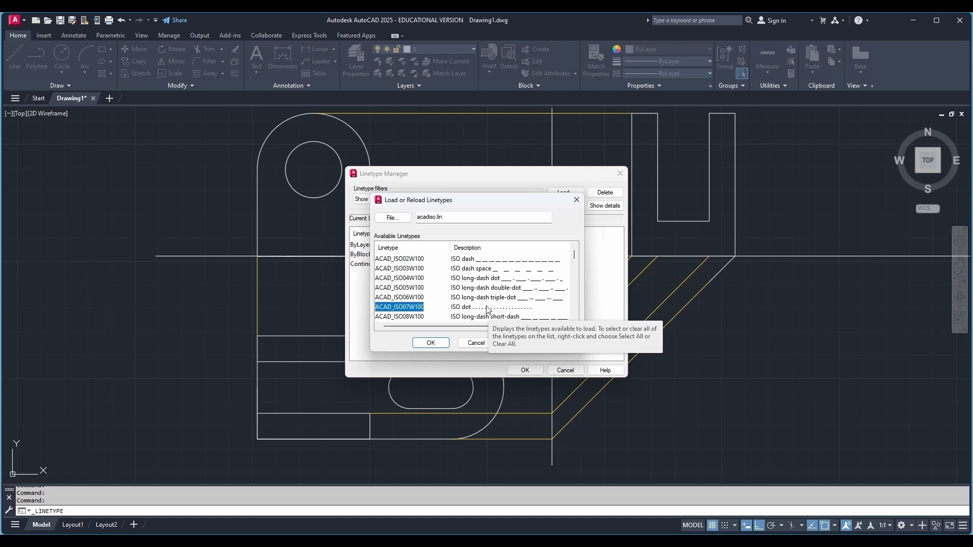
pyautogui.click(432, 342)
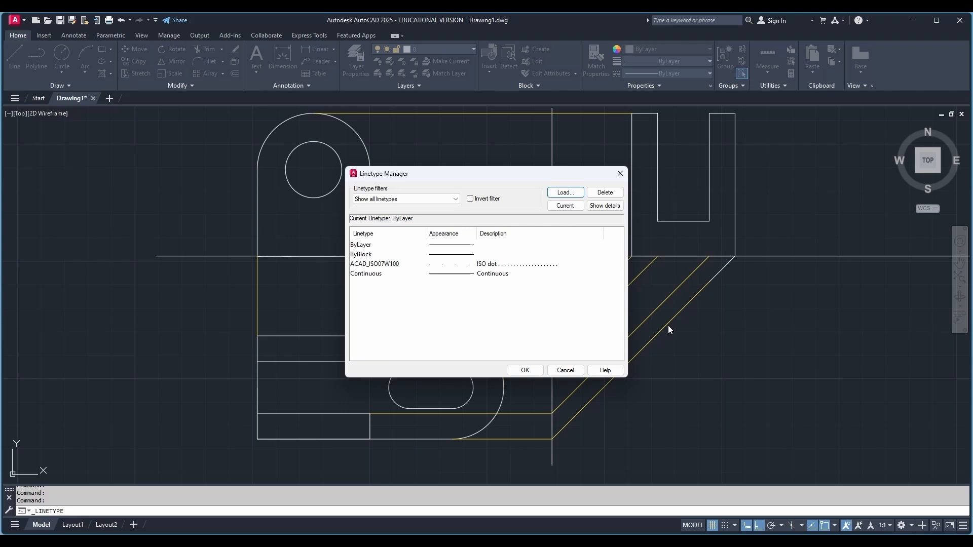
pyautogui.click(527, 371)
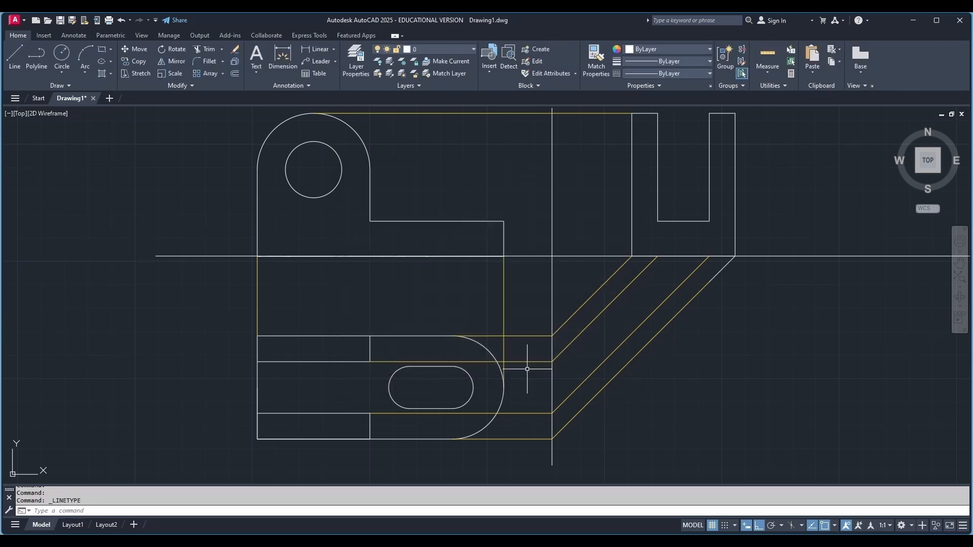
# Draw horizontal lines across both upright legs of the side view, level with the top quadrant of the front view's hole.
pyautogui.click(15, 53)
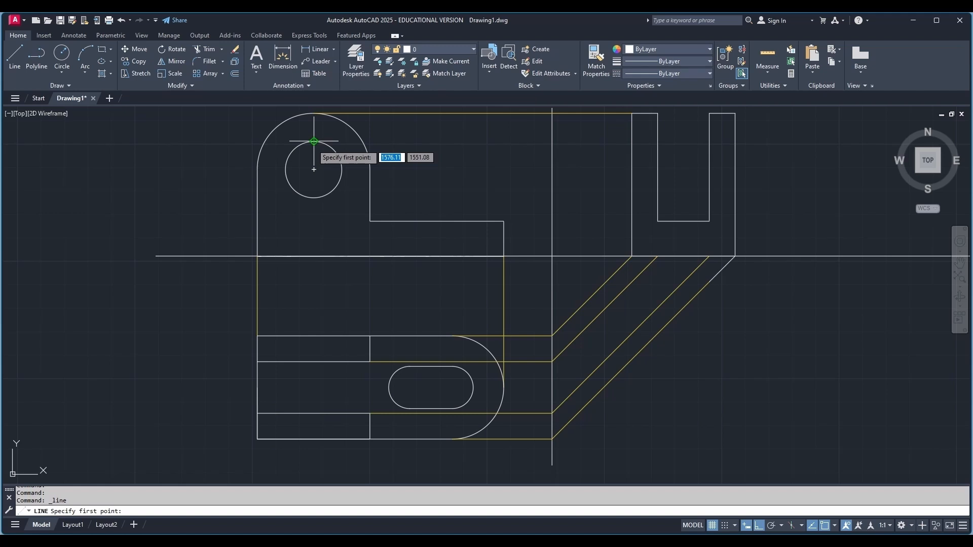
pyautogui.click(632, 141)
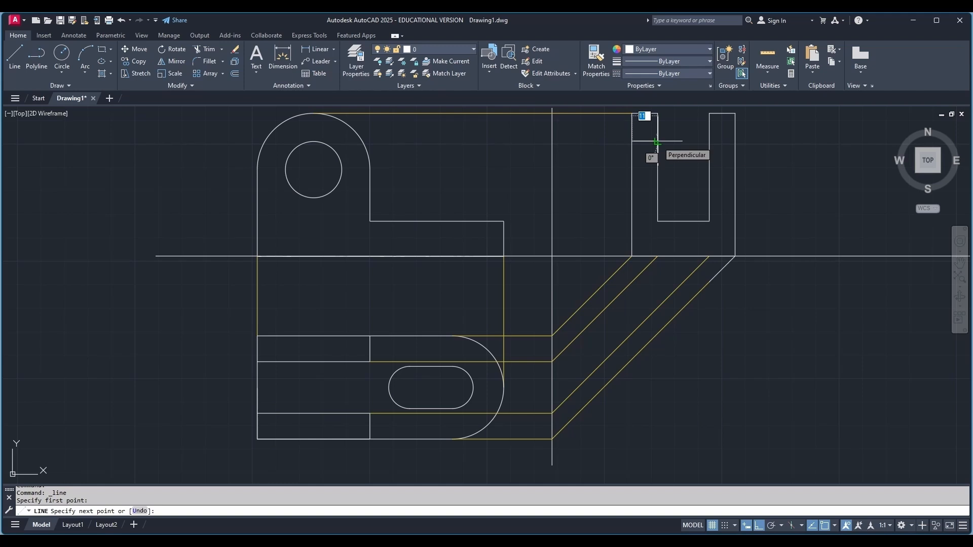
pyautogui.click(657, 142)
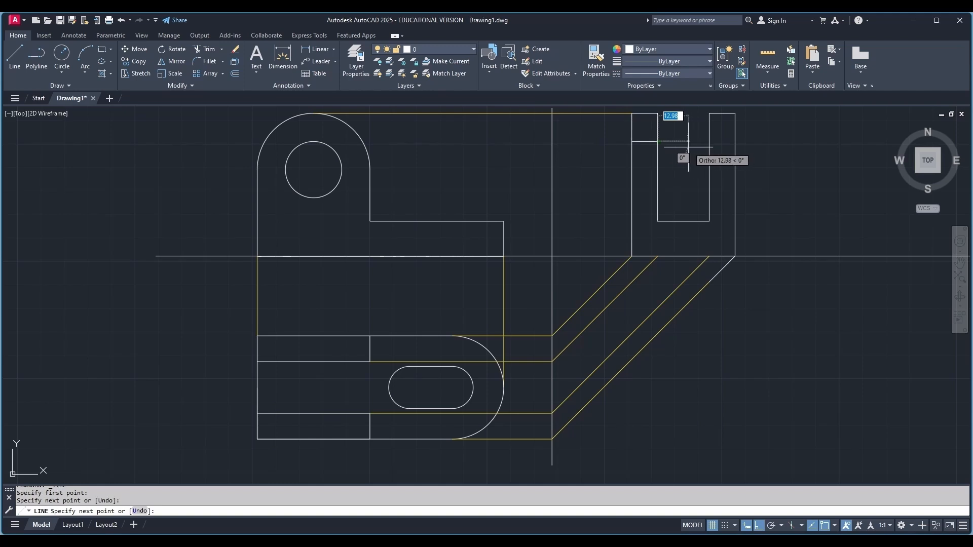
pyautogui.press('Escape')
pyautogui.press('space')
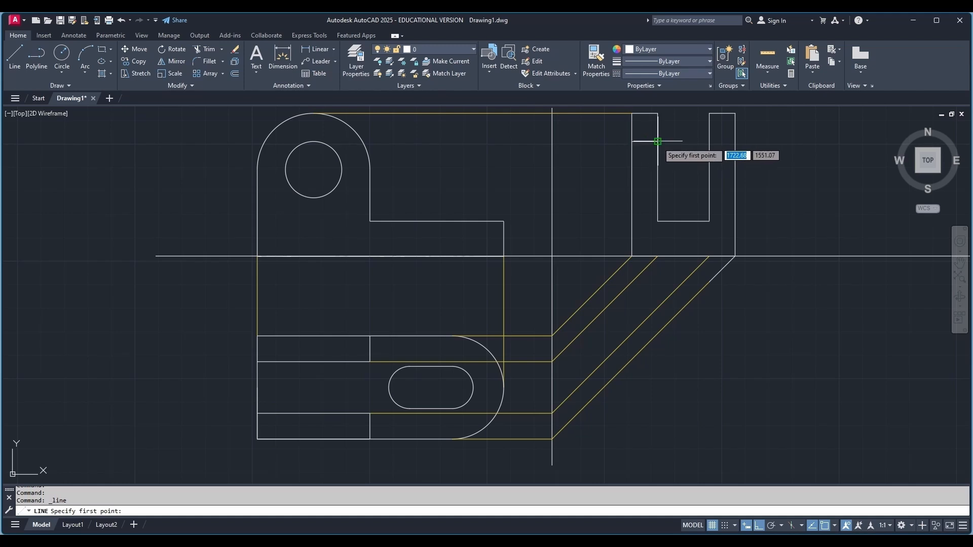
pyautogui.click(709, 142)
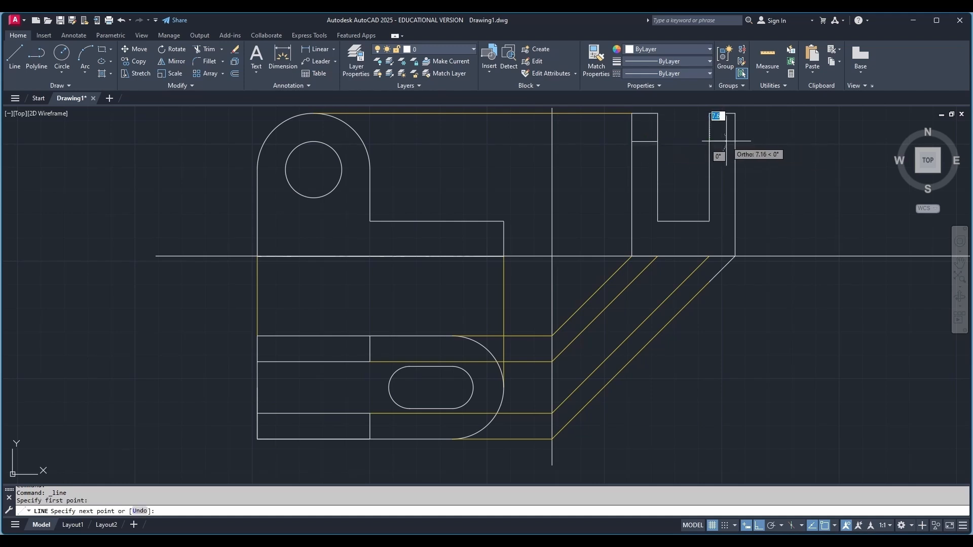
pyautogui.click(734, 141)
pyautogui.press('Escape')
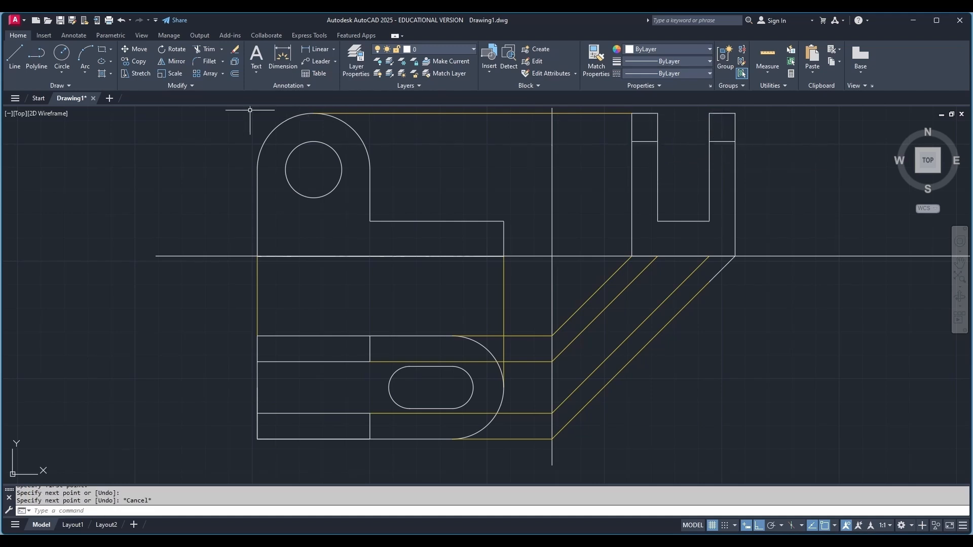
# Draw a horizontal line across the side view at the hole's bottom level and trim the part inside the U-shaped slot.
pyautogui.click(15, 56)
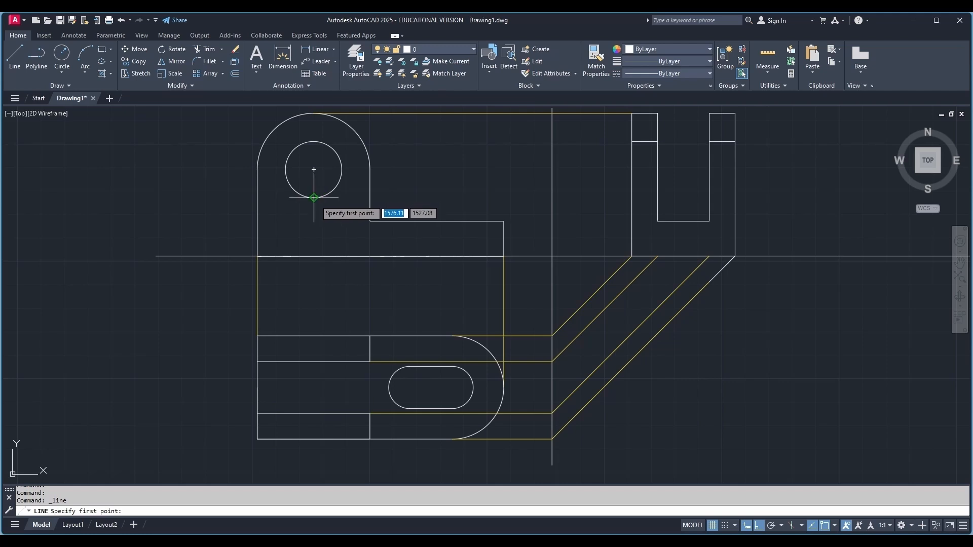
pyautogui.click(632, 194)
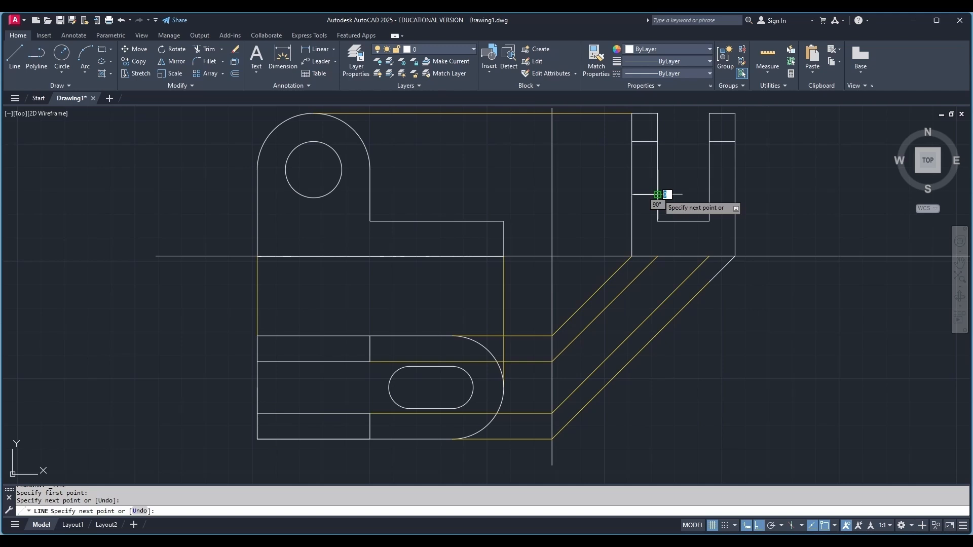
pyautogui.click(709, 194)
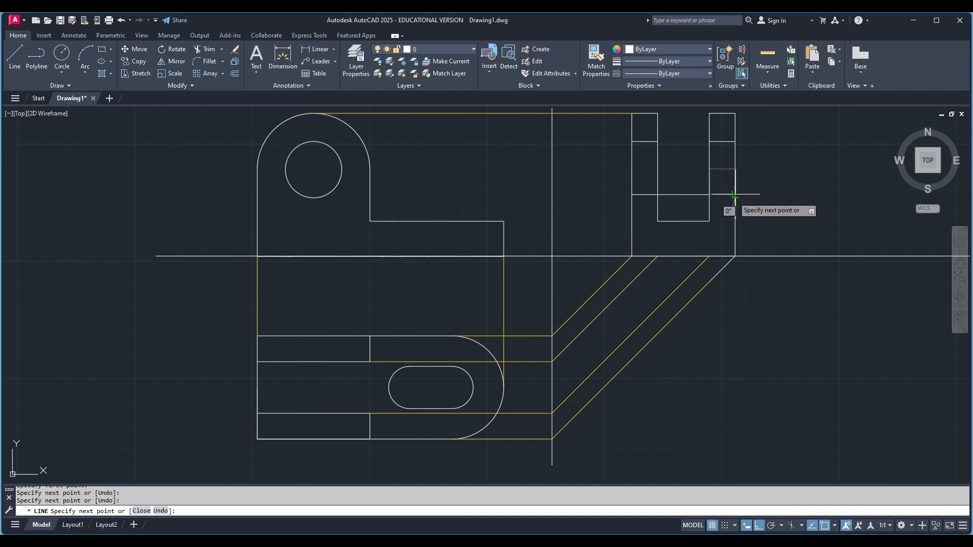
pyautogui.click(735, 195)
pyautogui.press('Escape')
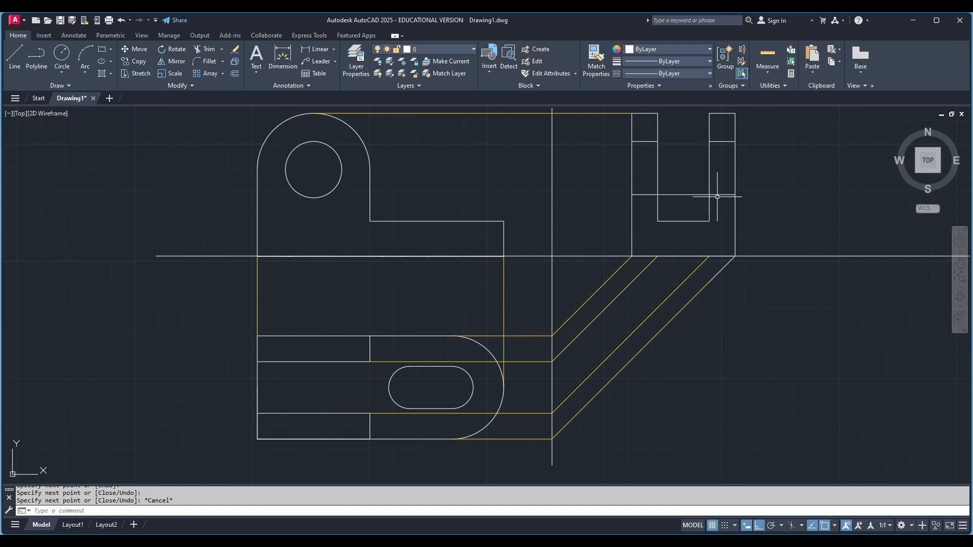
pyautogui.click(207, 51)
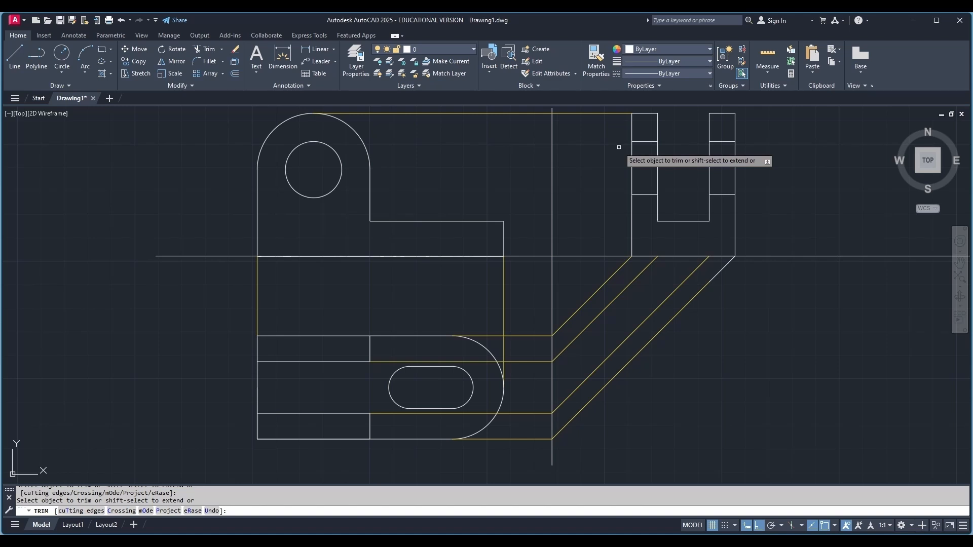
pyautogui.press('Escape')
# Change the linetype of the four short hole lines in the side view's legs to ACAD_ISO07W100.
pyautogui.click(649, 141)
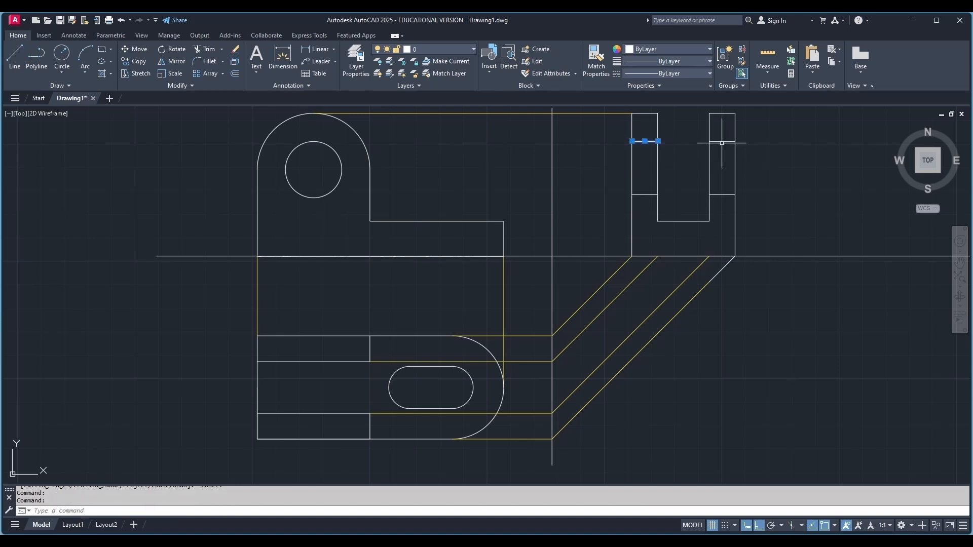
pyautogui.click(723, 141)
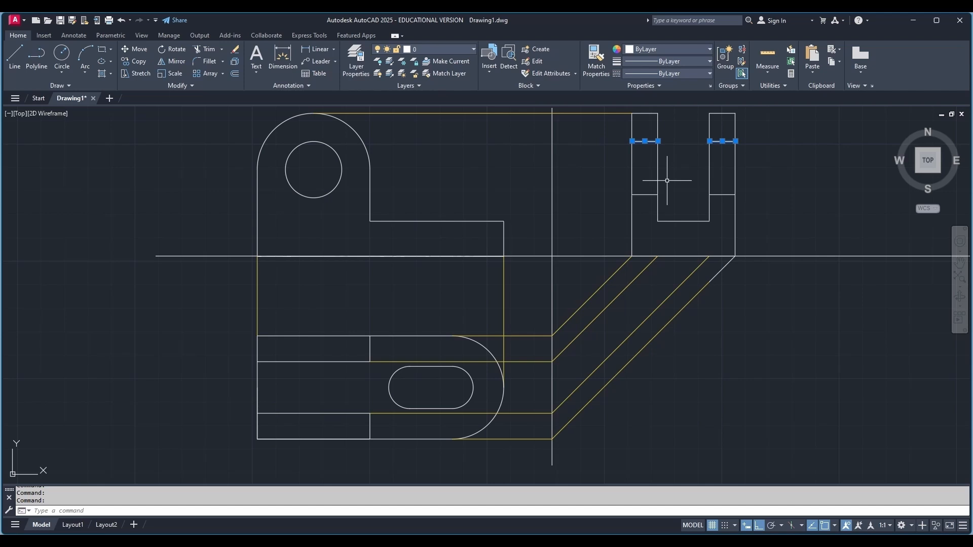
pyautogui.click(645, 195)
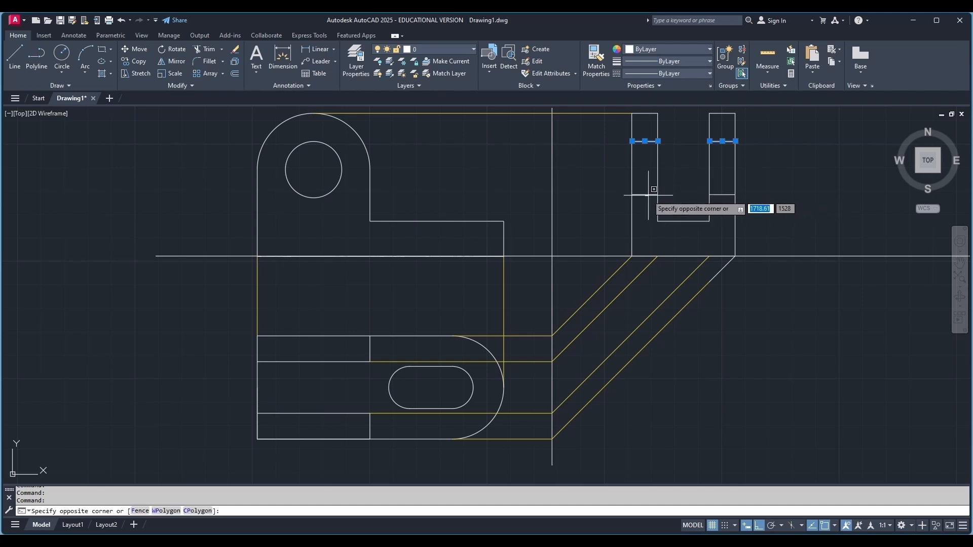
pyautogui.click(723, 194)
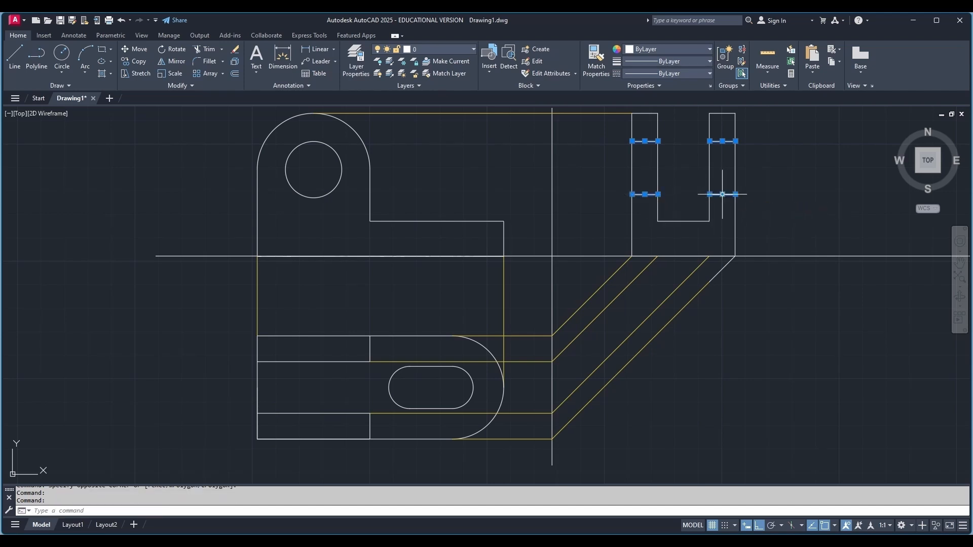
pyautogui.click(690, 74)
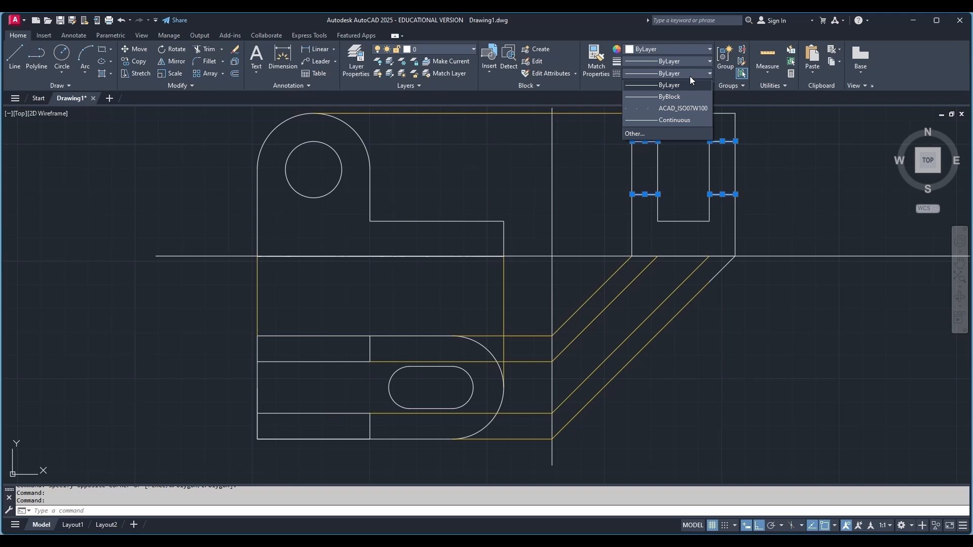
pyautogui.click(683, 109)
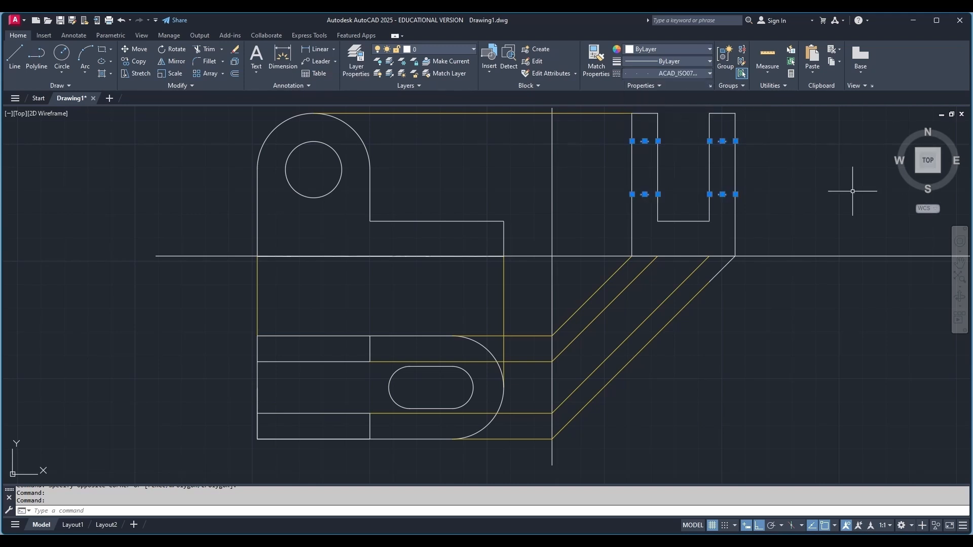
pyautogui.press('Escape')
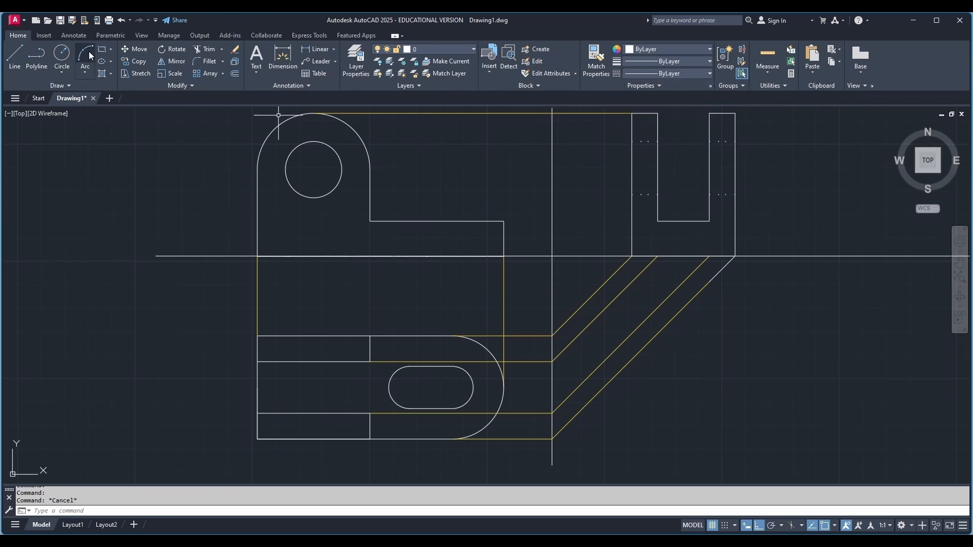
# Set the object color of the four dotted hole lines in the side view to red.
pyautogui.click(19, 54)
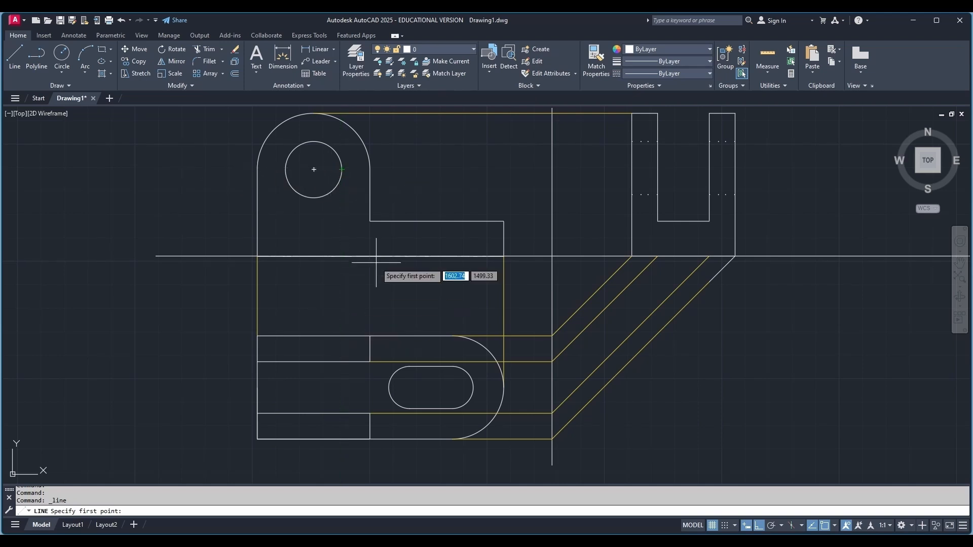
pyautogui.press('Escape')
pyautogui.click(642, 142)
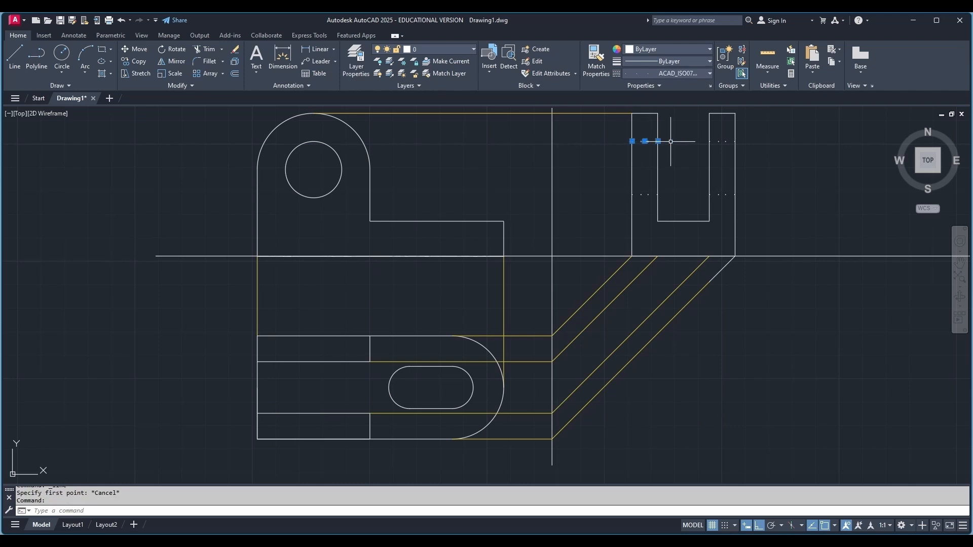
pyautogui.click(721, 142)
pyautogui.click(722, 144)
pyautogui.click(721, 142)
pyautogui.click(724, 142)
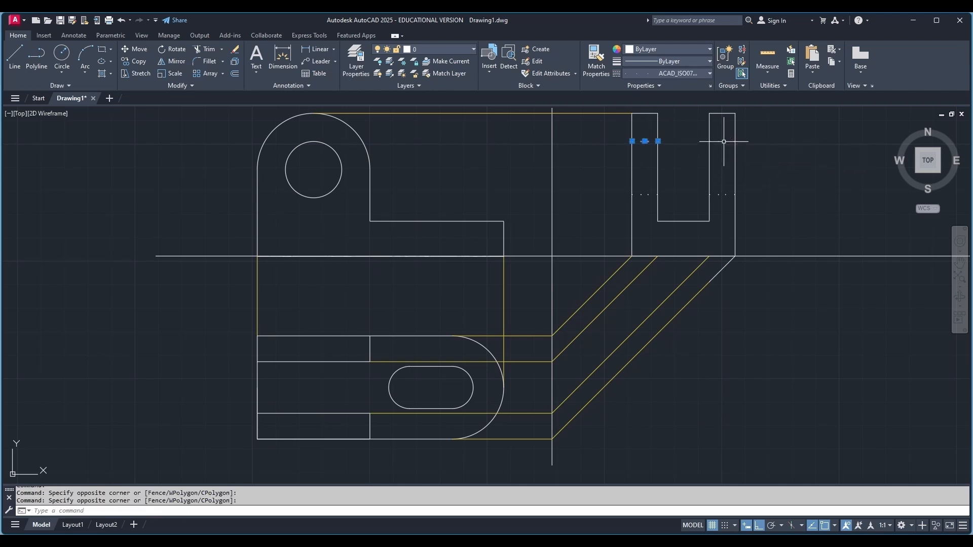
pyautogui.click(724, 141)
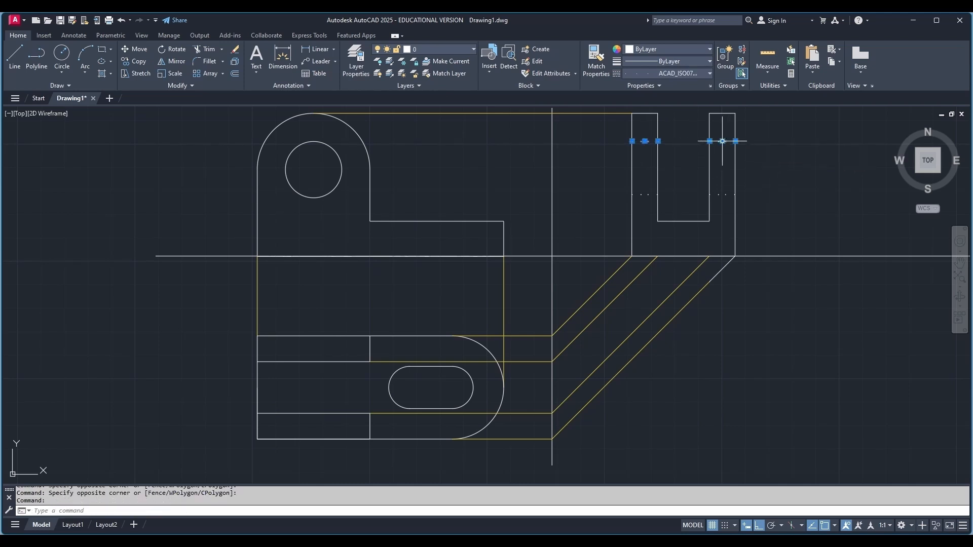
pyautogui.click(642, 195)
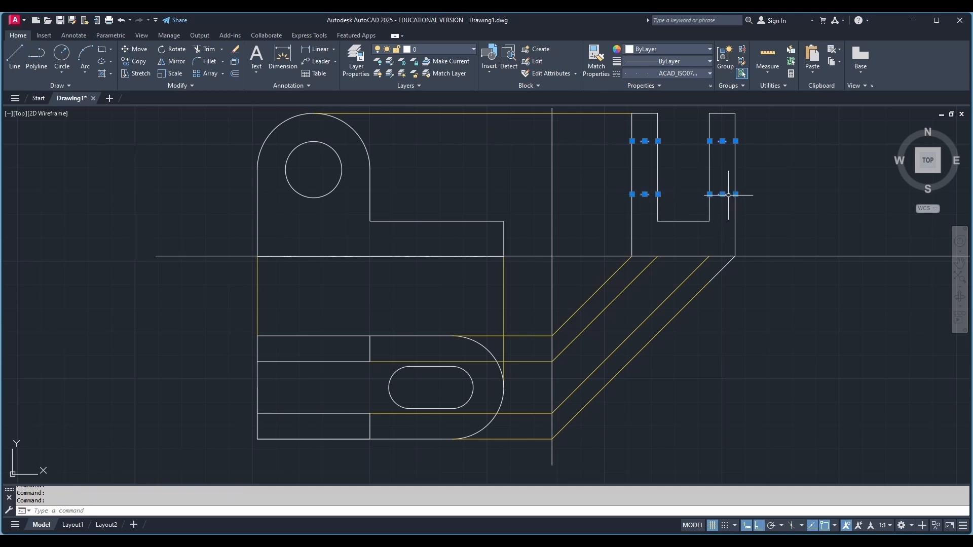
pyautogui.click(708, 49)
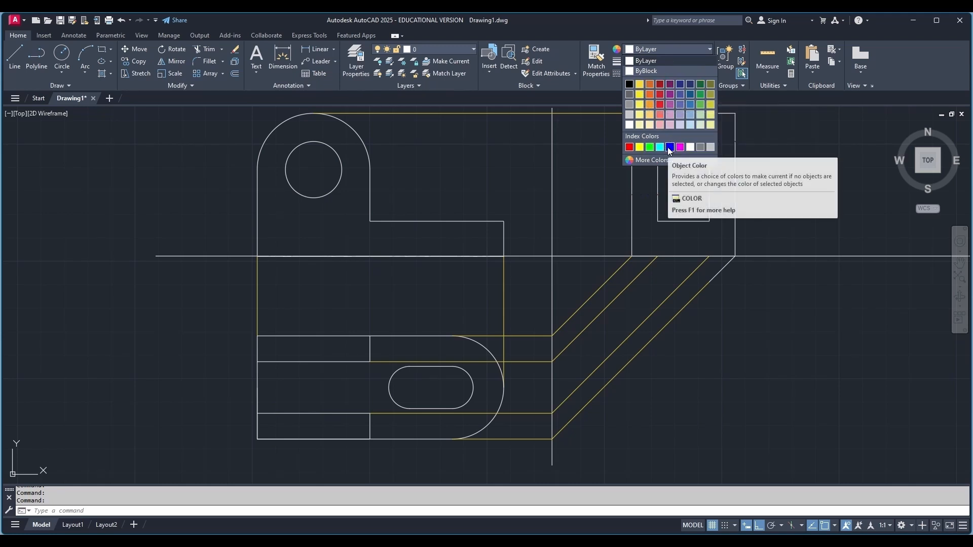
pyautogui.click(661, 105)
pyautogui.press('Escape')
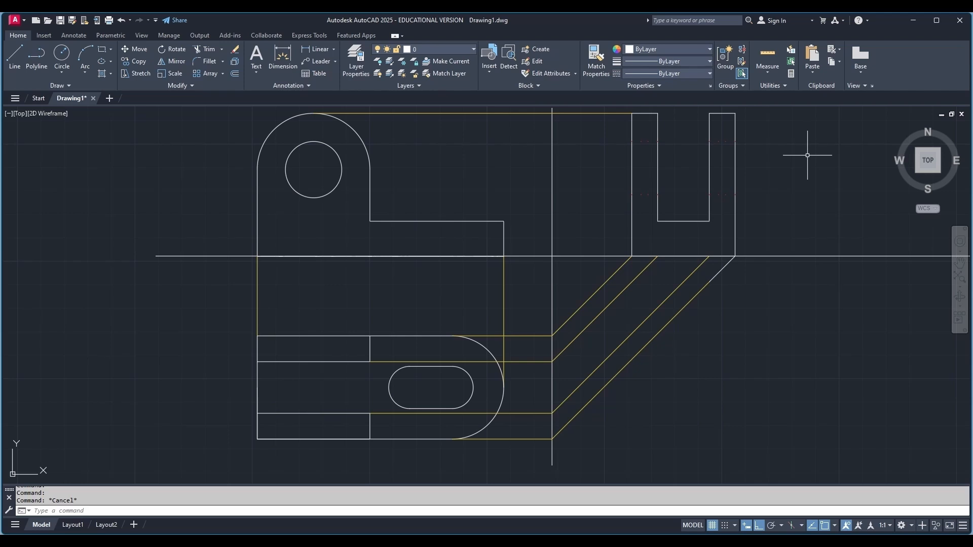
# Draw vertical lines from the hole's right and left quadrants down to the bottom edge of the top view.
pyautogui.click(11, 57)
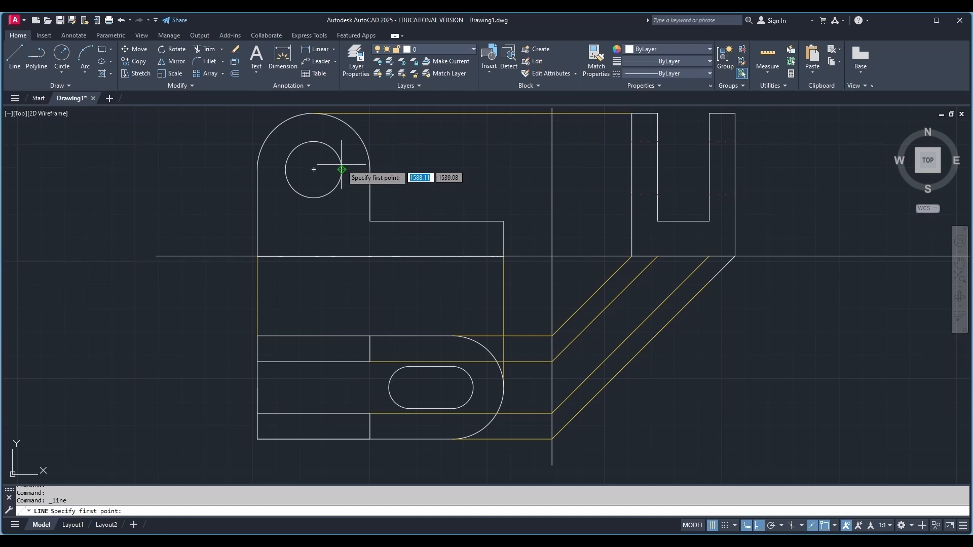
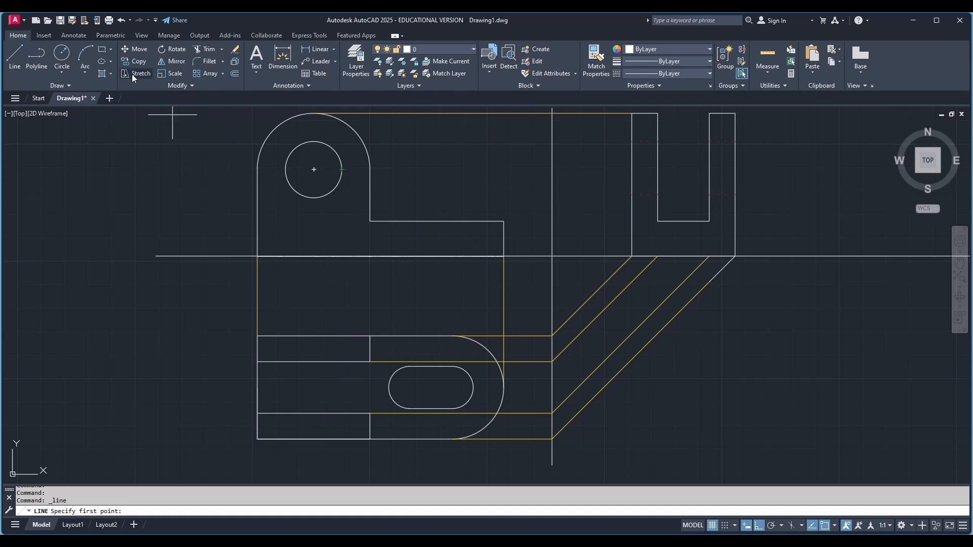
pyautogui.click(20, 54)
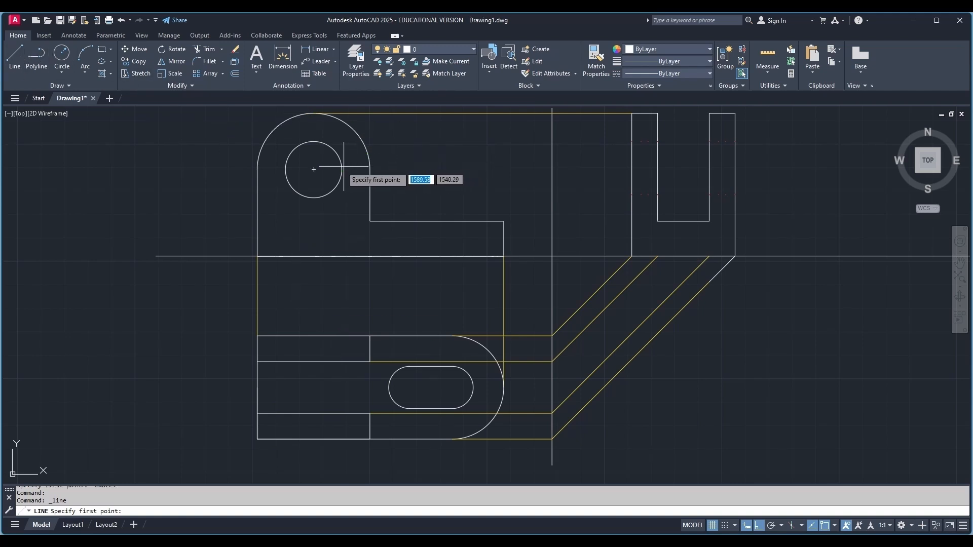
pyautogui.click(314, 170)
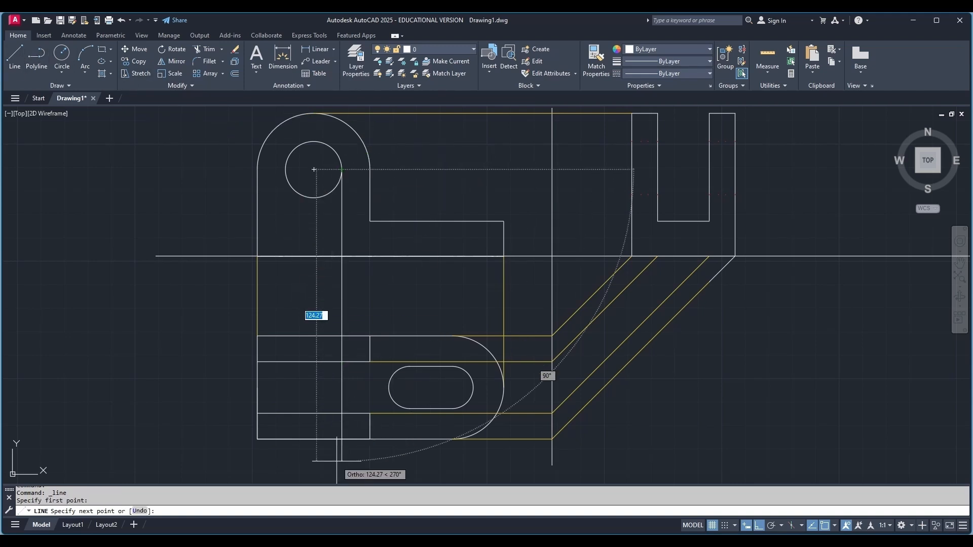
pyautogui.press('Escape')
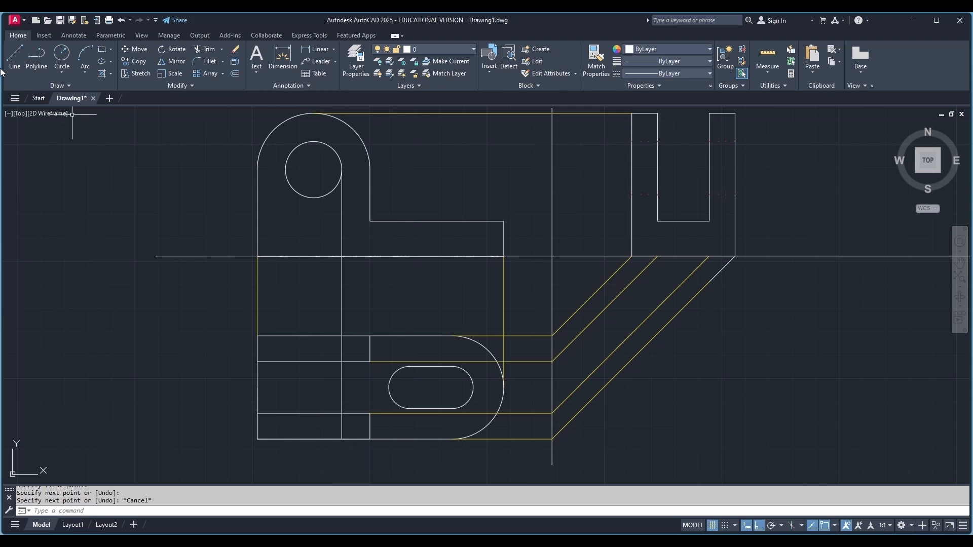
pyautogui.click(15, 56)
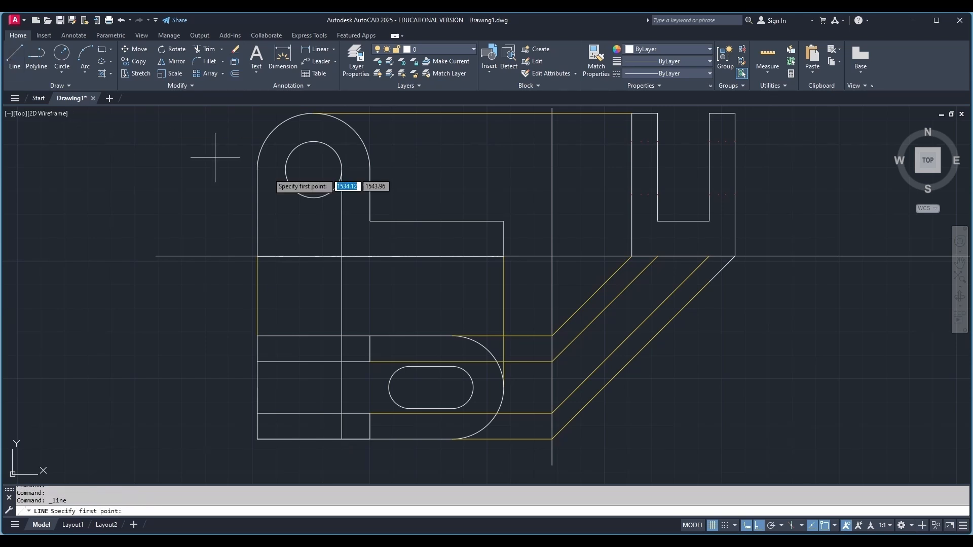
pyautogui.click(285, 172)
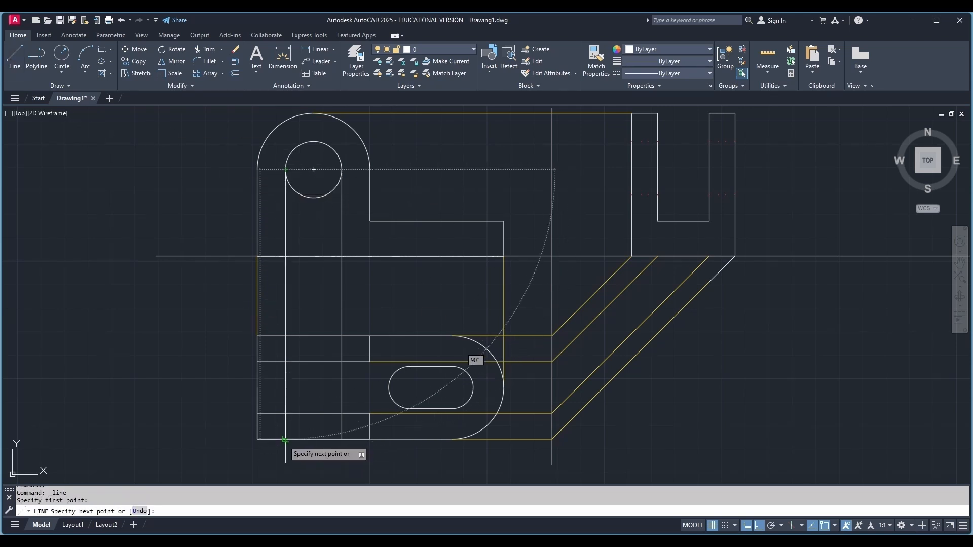
pyautogui.press('Escape')
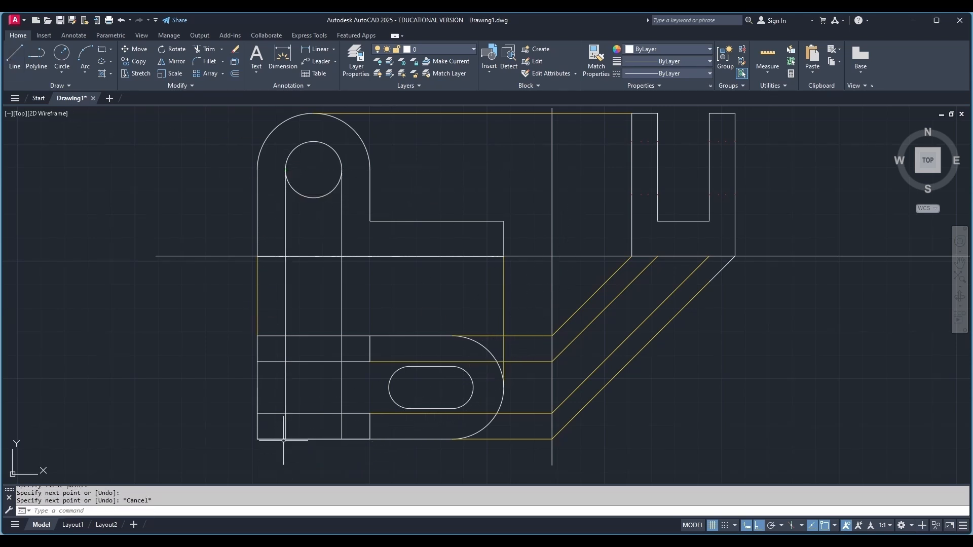
# Trim the hole's two vertical projection lines so that only the parts inside the top view's two legs remain.
pyautogui.click(206, 52)
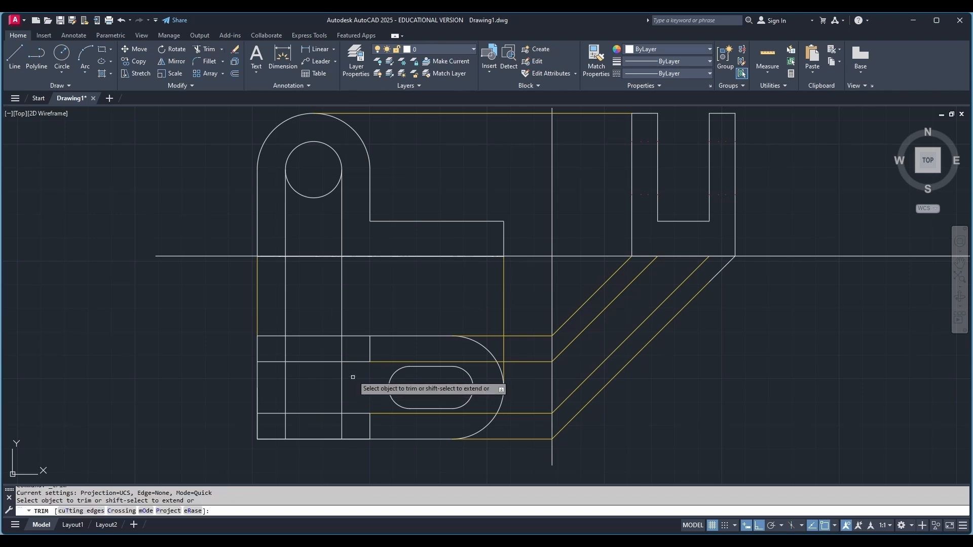
pyautogui.click(286, 230)
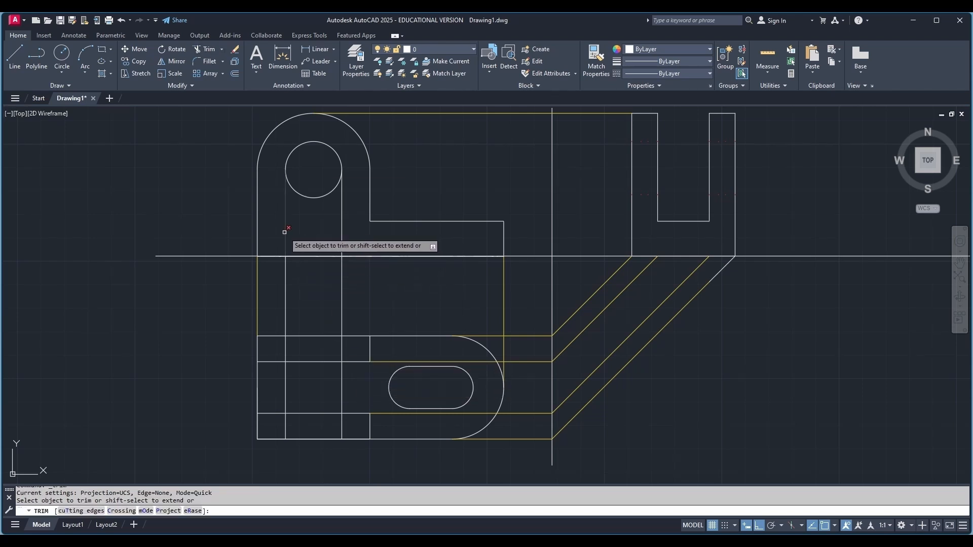
pyautogui.click(341, 229)
pyautogui.click(285, 291)
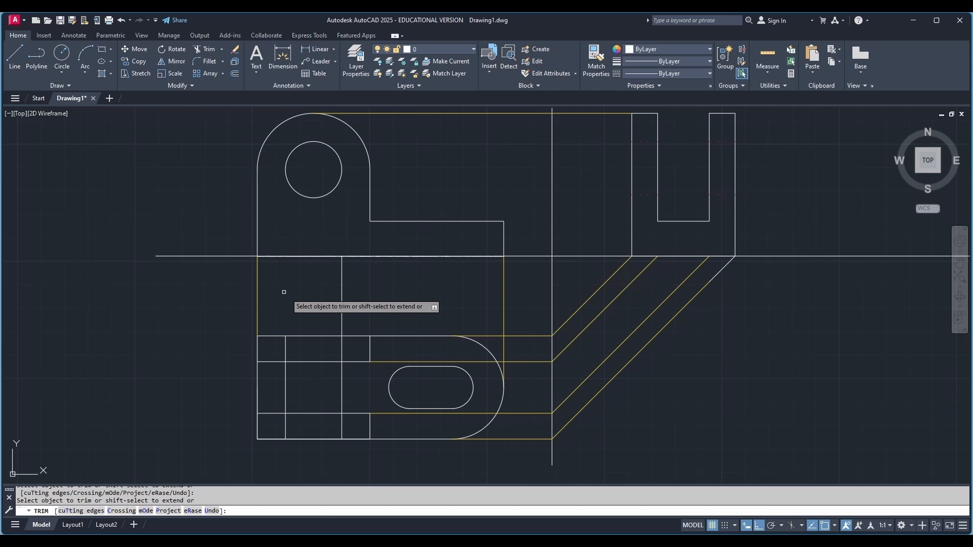
pyautogui.click(342, 298)
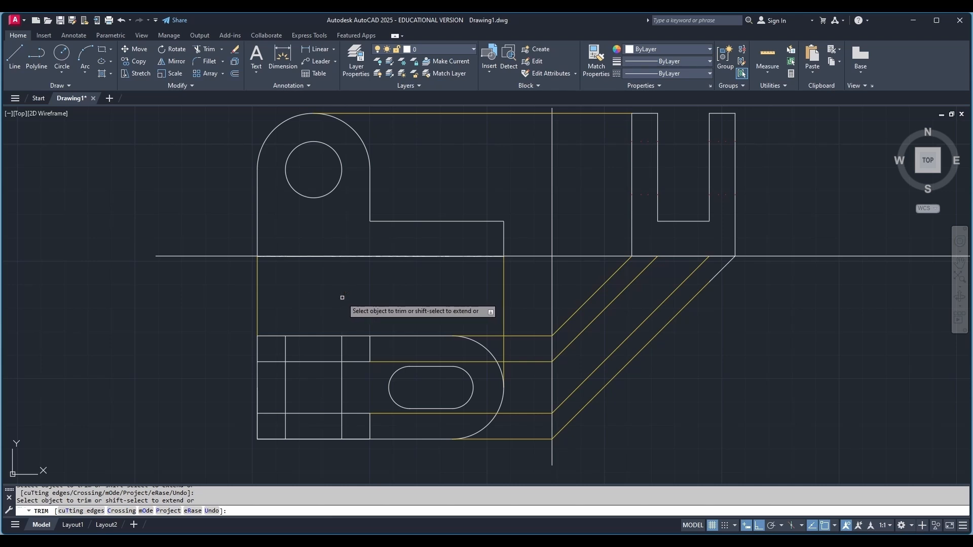
pyautogui.click(342, 381)
pyautogui.click(285, 393)
pyautogui.press('Escape')
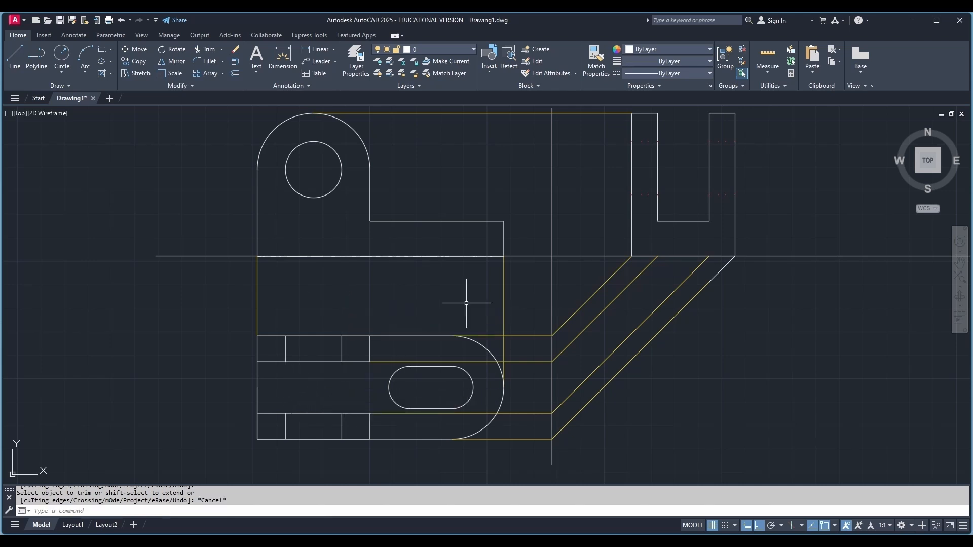
# Try to match the red dotted line's properties onto the top view's hole lines and the legs' end edges, then undo the match.
pyautogui.click(646, 194)
pyautogui.click(595, 59)
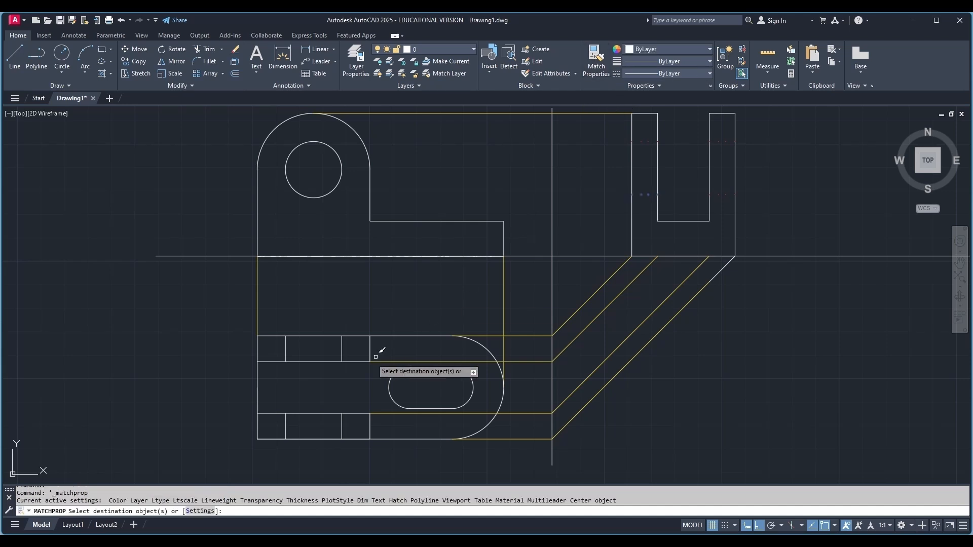
pyautogui.click(341, 342)
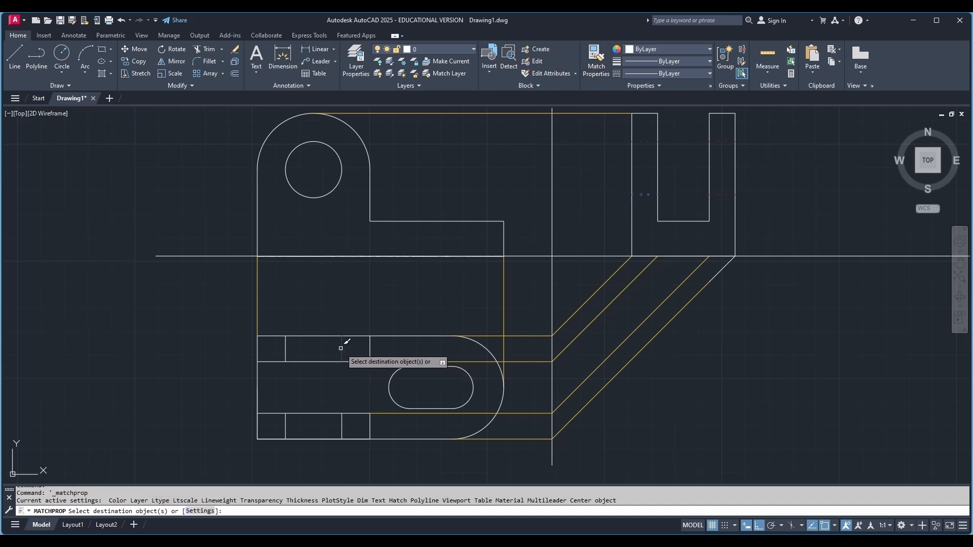
pyautogui.click(370, 349)
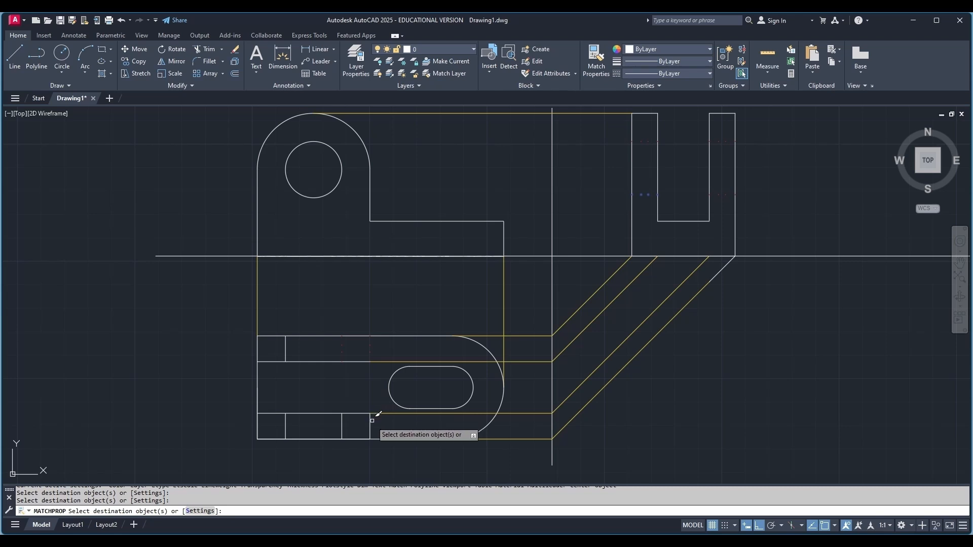
pyautogui.click(371, 421)
pyautogui.click(339, 430)
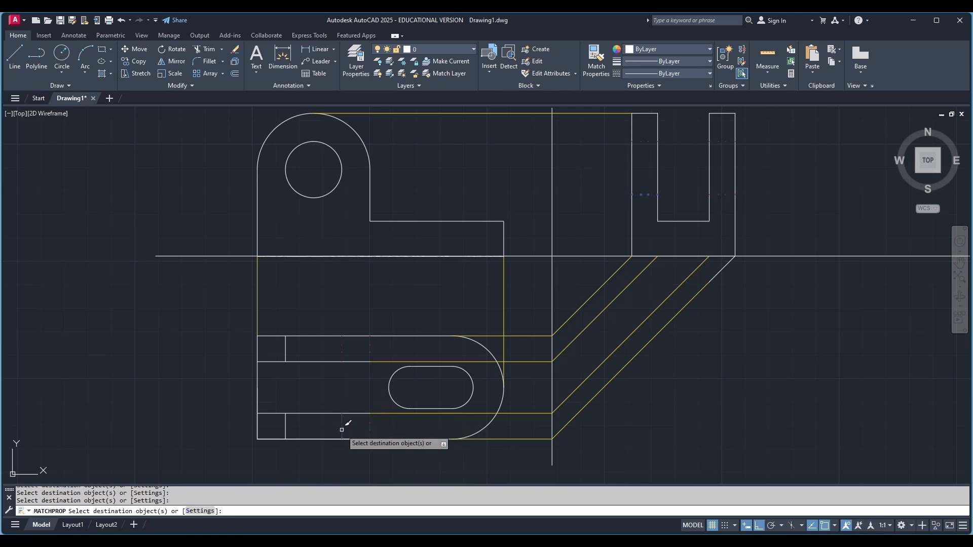
pyautogui.click(286, 431)
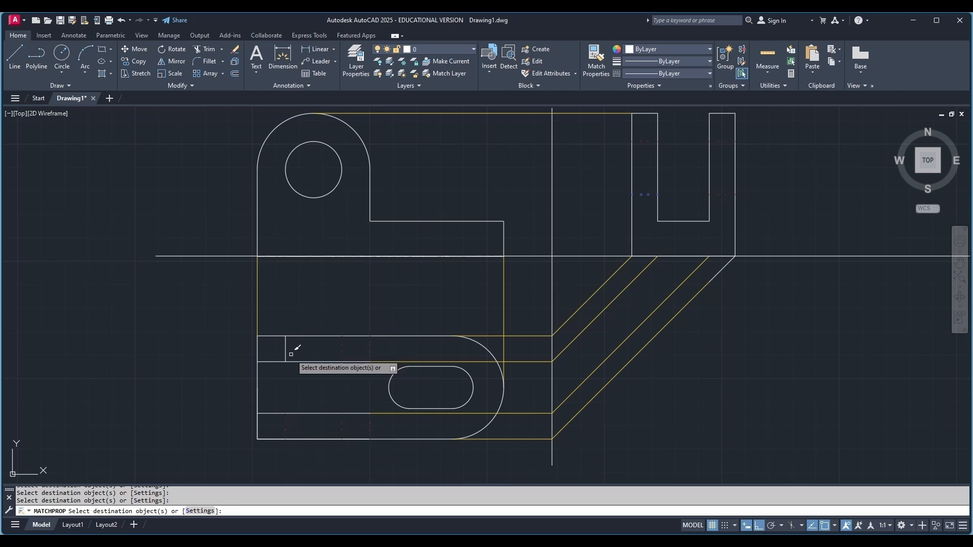
pyautogui.press('Escape')
pyautogui.hotkey('ctrl', 'z')
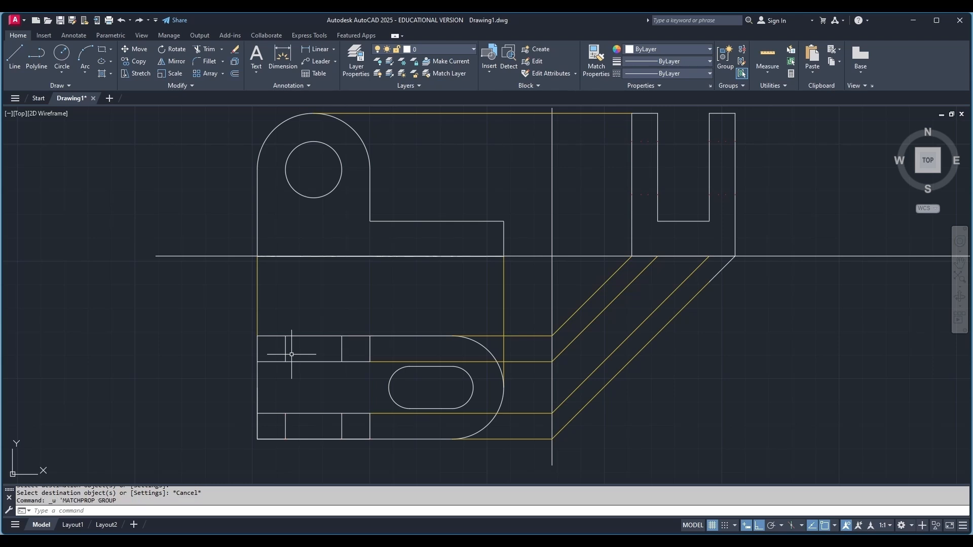
# Match the properties of the side view's red dotted hole line onto the four hole lines in the top view's legs.
pyautogui.click(642, 195)
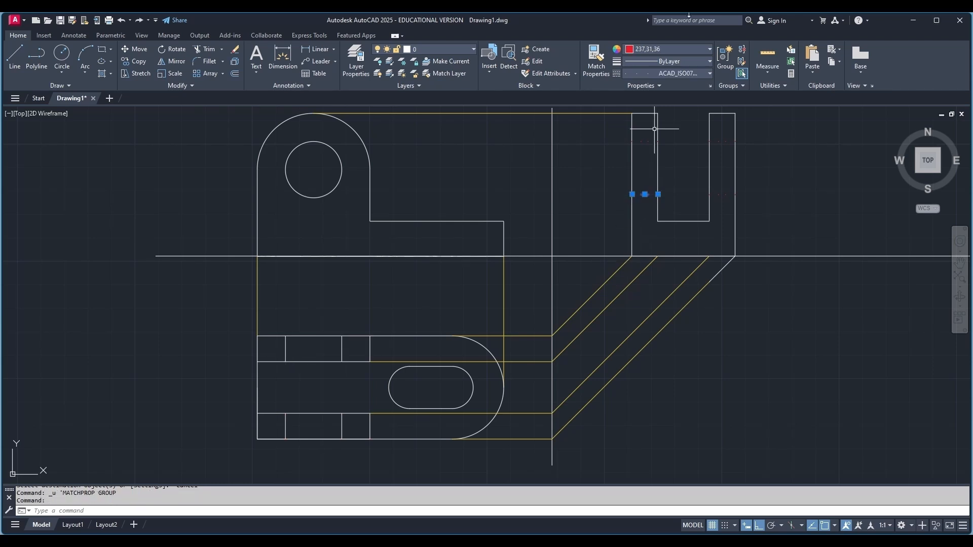
pyautogui.click(596, 60)
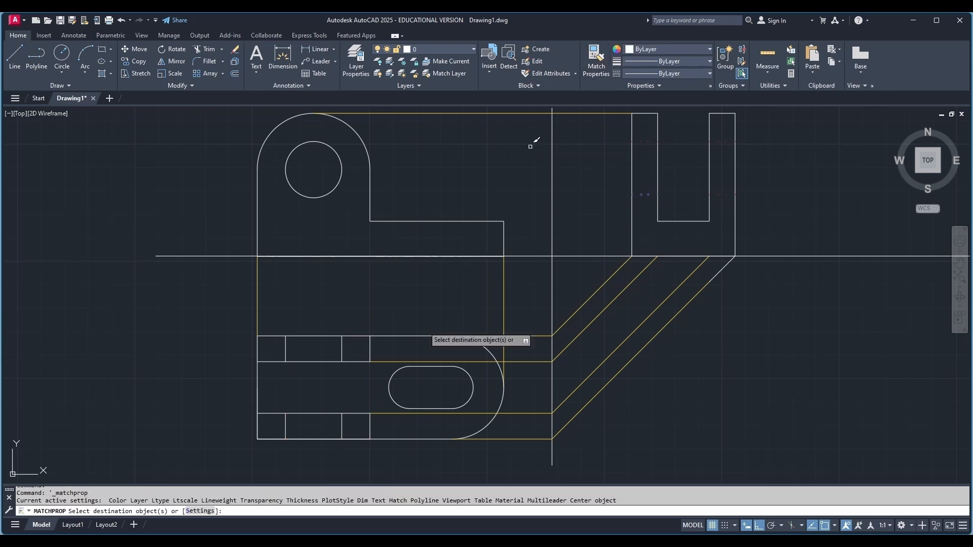
pyautogui.click(342, 347)
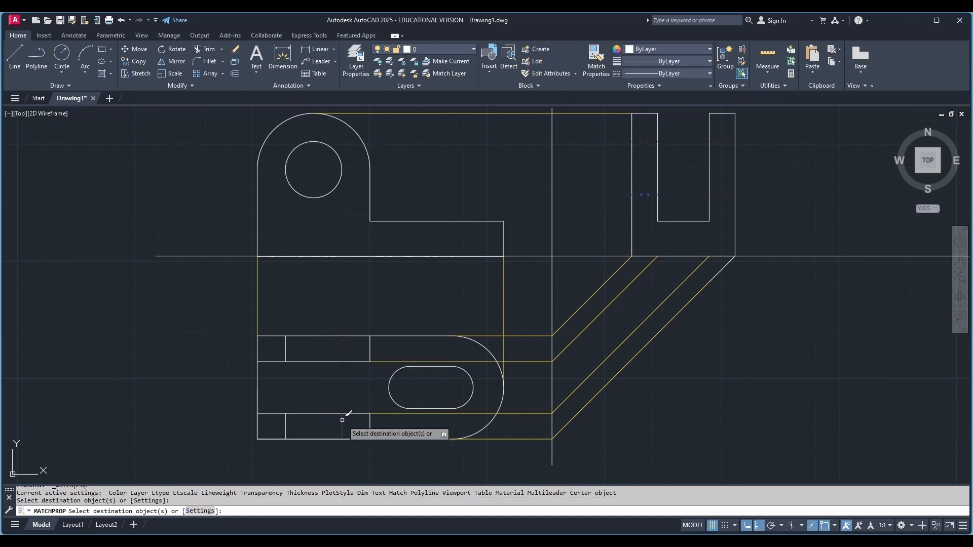
pyautogui.click(286, 349)
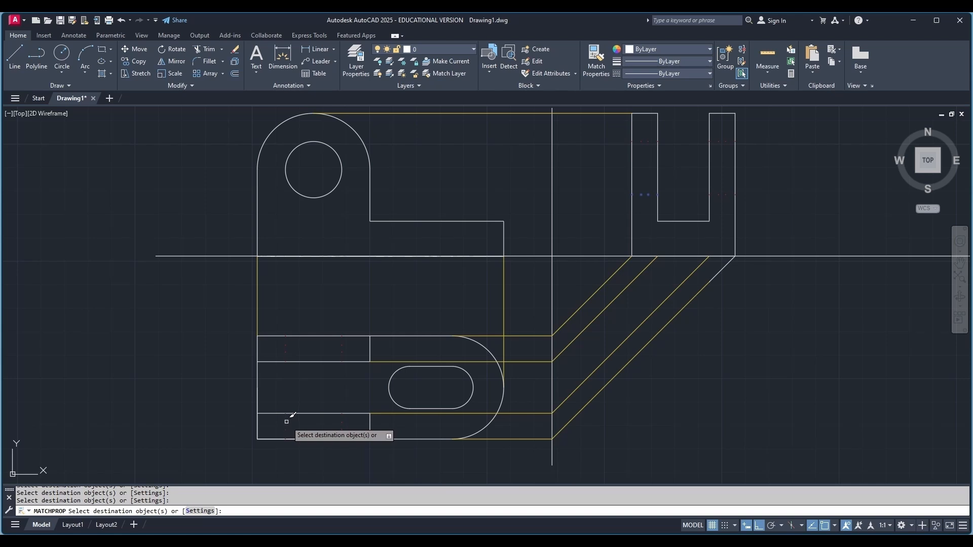
pyautogui.click(287, 422)
pyautogui.press('Escape')
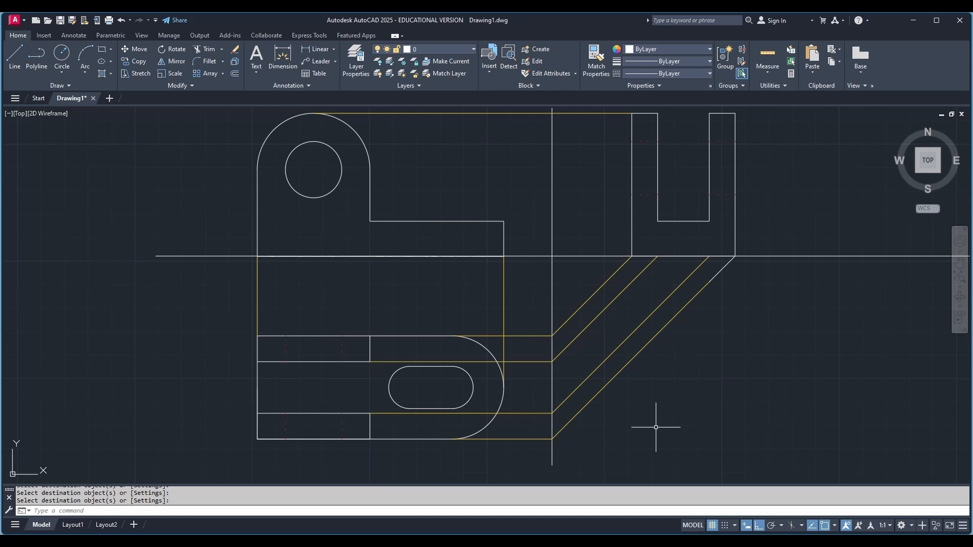
# Draw a projection line from the slot's upper right tangent point horizontally to the vertical reference line and on at 45° through the side view.
pyautogui.click(15, 58)
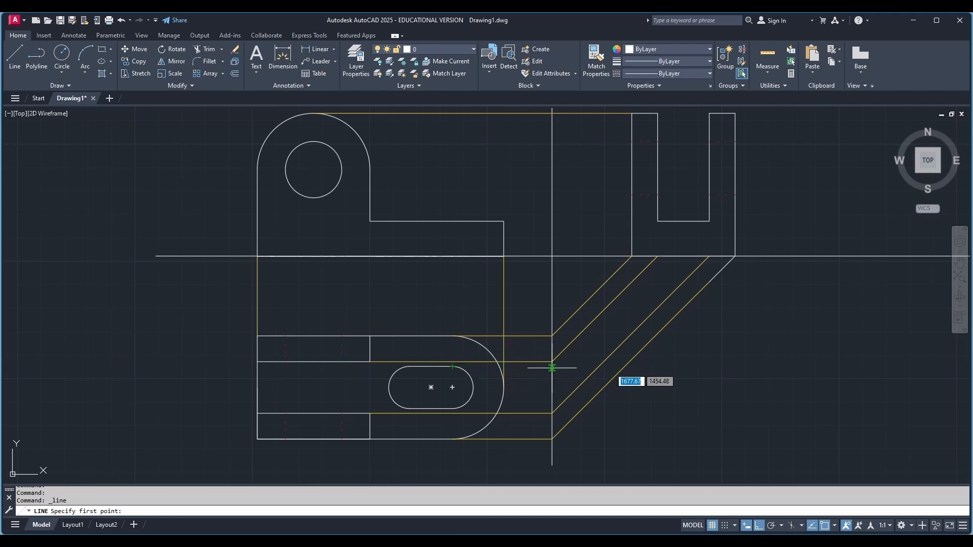
pyautogui.click(452, 366)
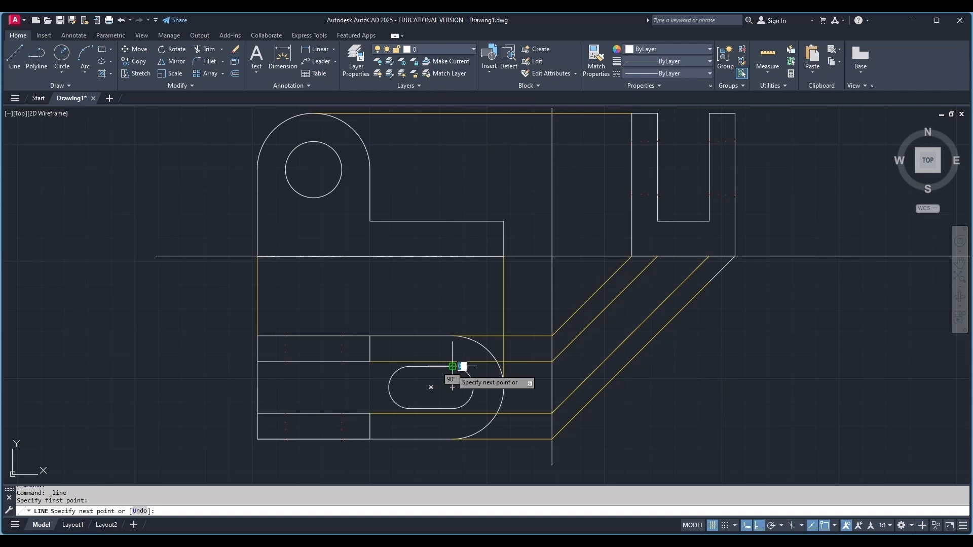
pyautogui.click(552, 374)
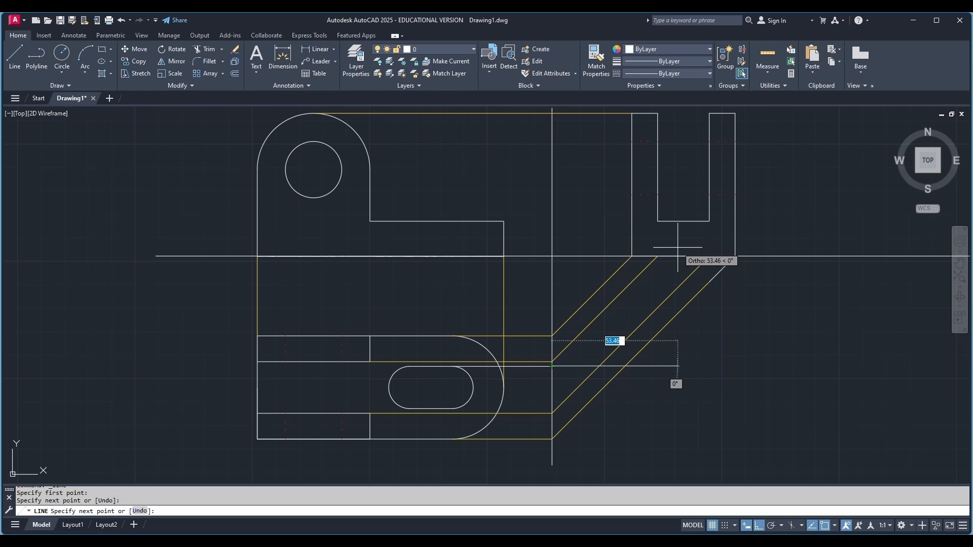
pyautogui.press('Tab')
pyautogui.press('Return')
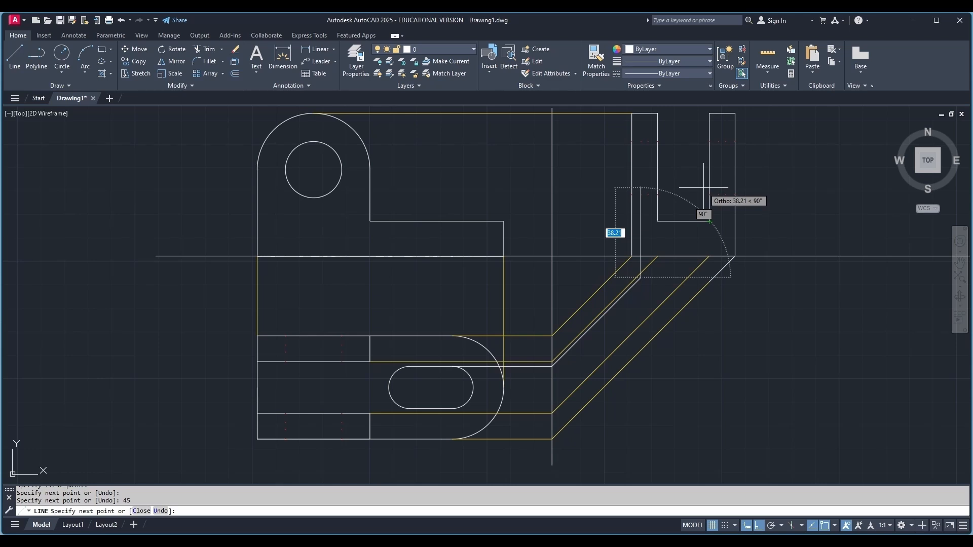
pyautogui.click(759, 527)
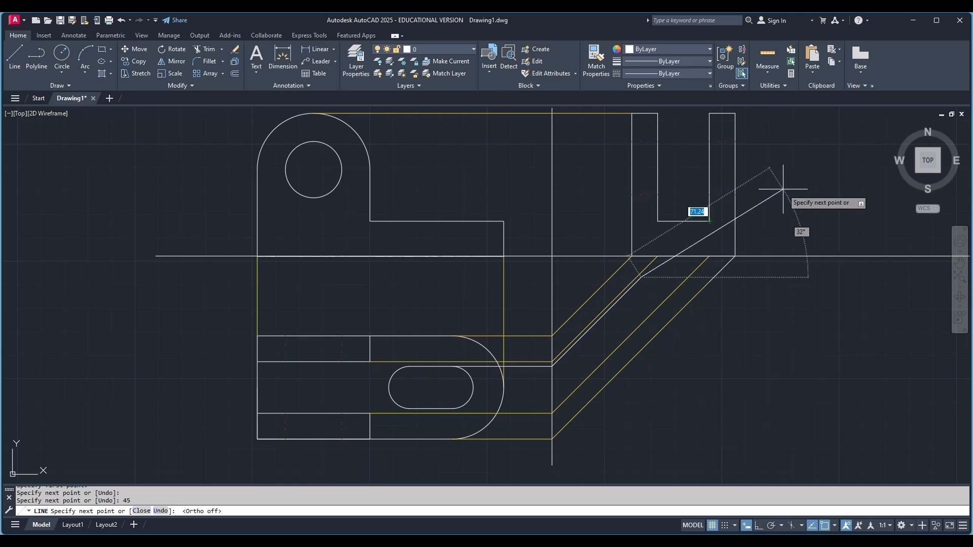
pyautogui.press('Tab')
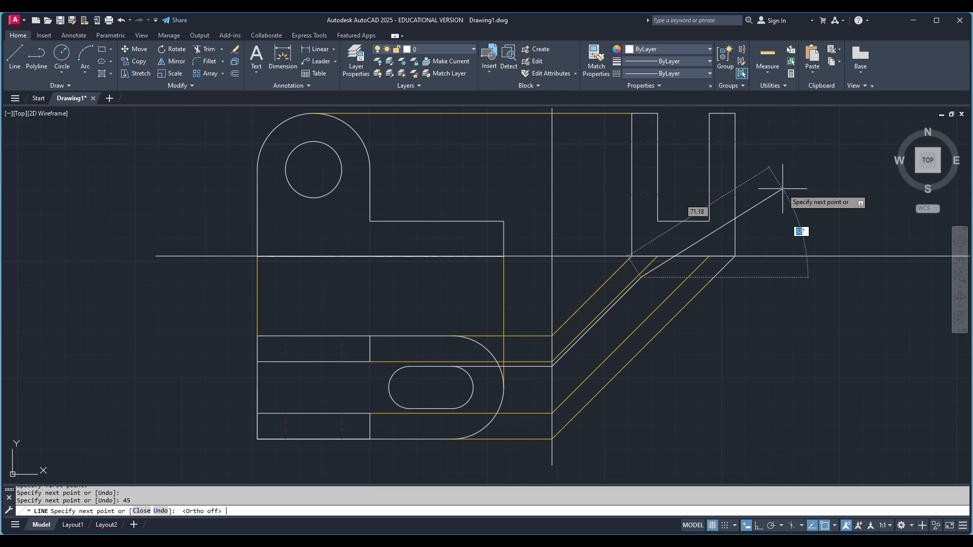
pyautogui.press('Return')
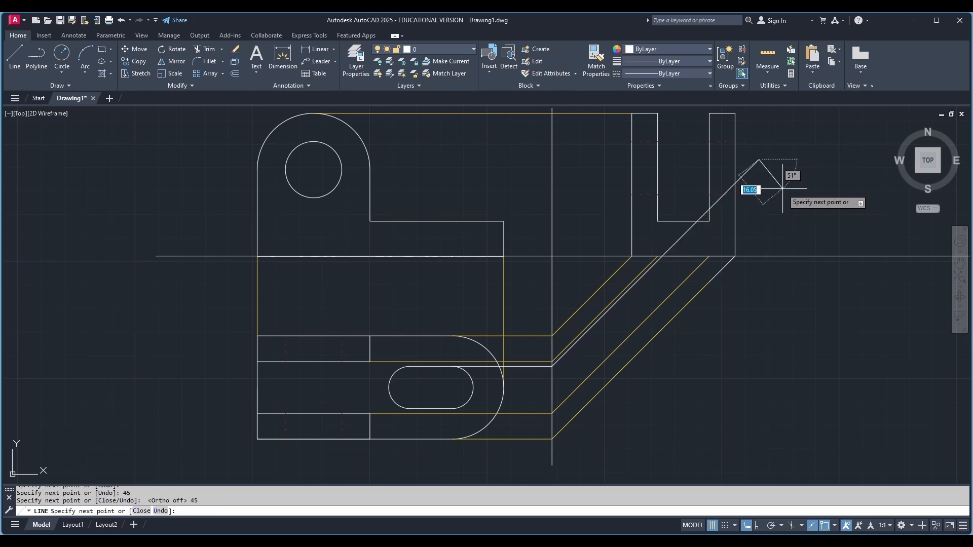
pyautogui.press('Escape')
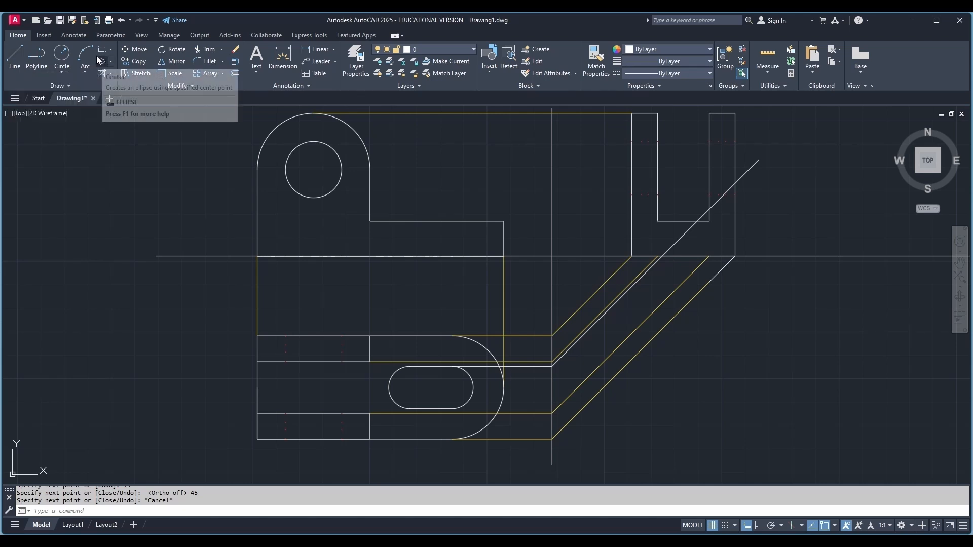
# Trim the 45° projection line's part above the horizontal reference line.
pyautogui.click(206, 49)
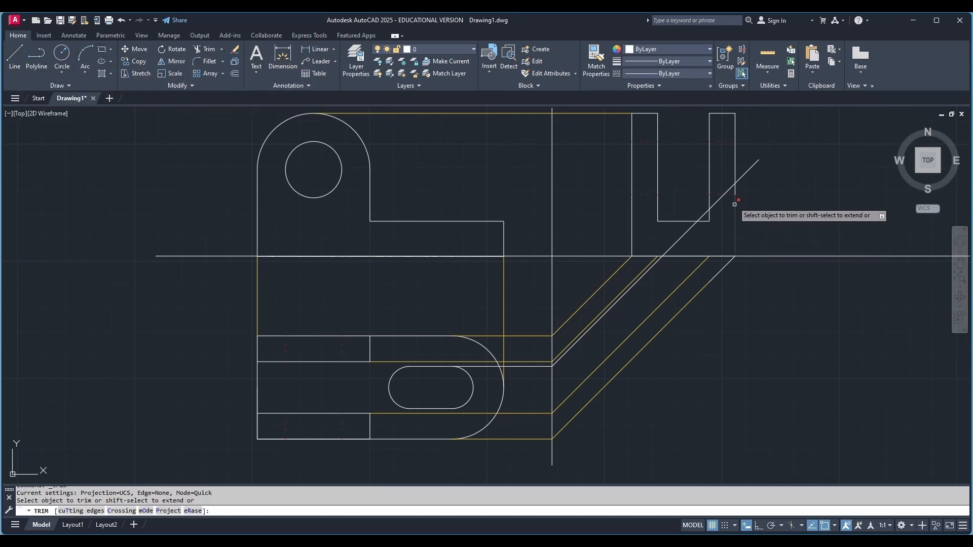
pyautogui.click(729, 188)
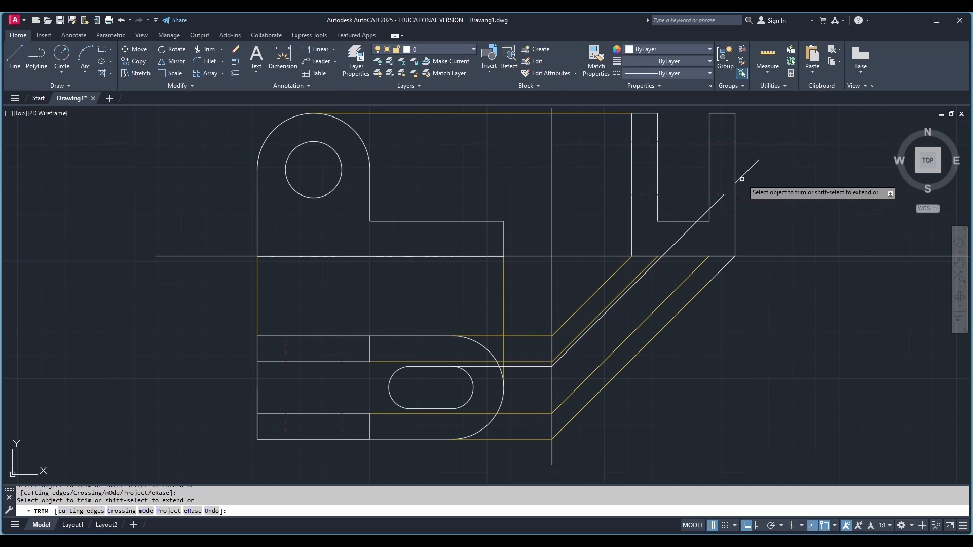
pyautogui.click(742, 172)
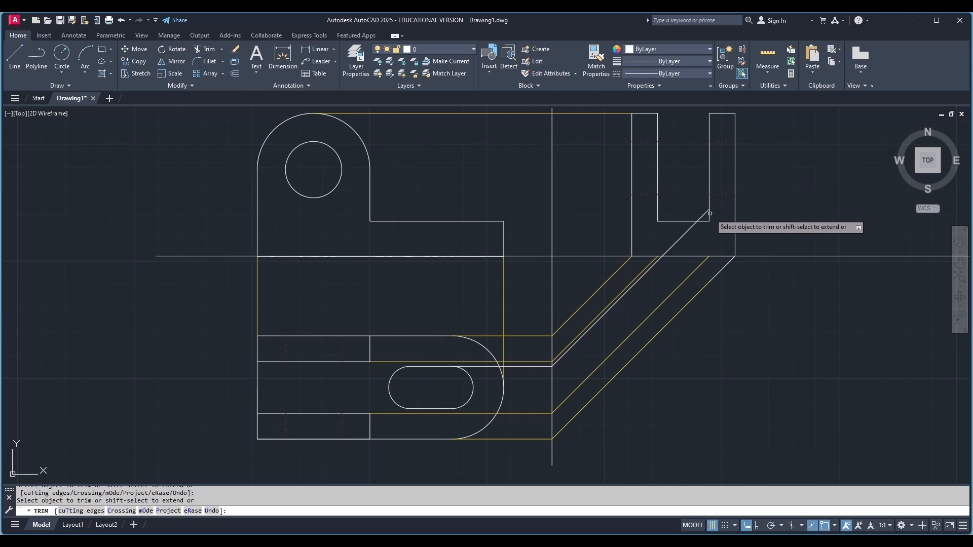
pyautogui.click(688, 230)
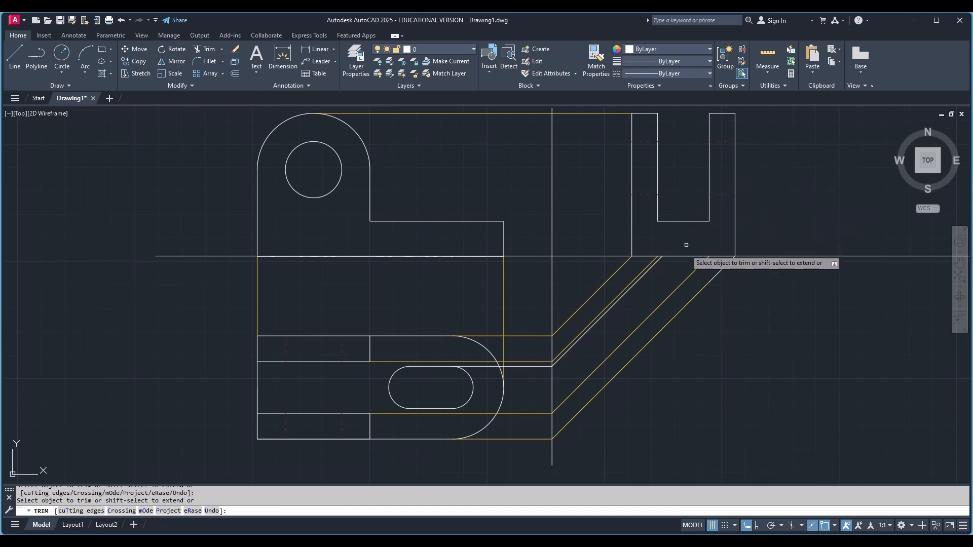
# Draw a projection line from the slot's lower right tangent point horizontally to the vertical reference line and on at 45° past the horizontal reference line.
pyautogui.click(12, 56)
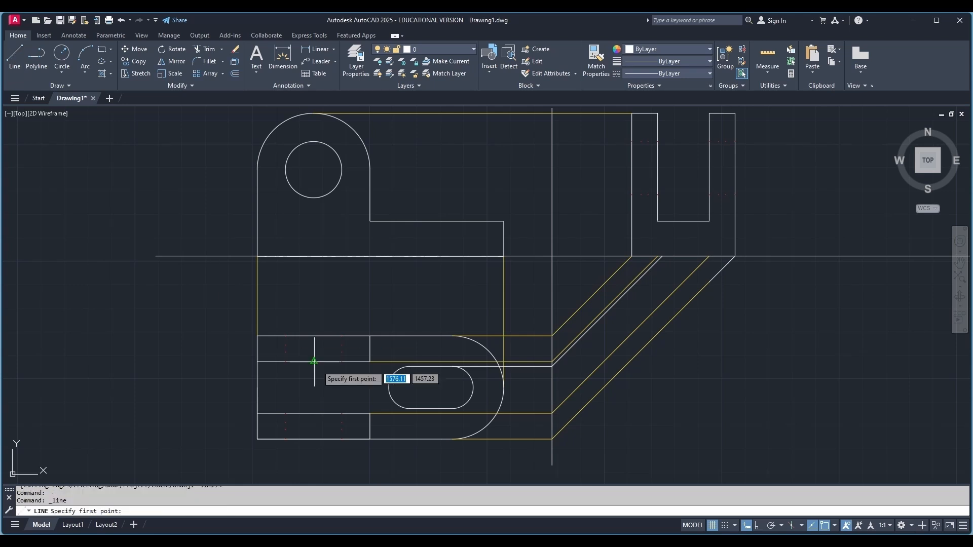
pyautogui.click(452, 409)
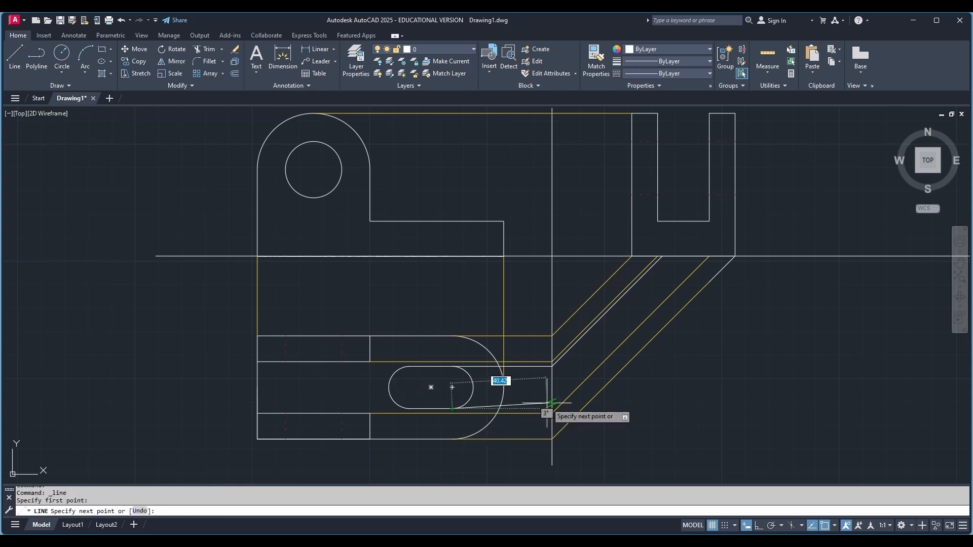
pyautogui.click(758, 525)
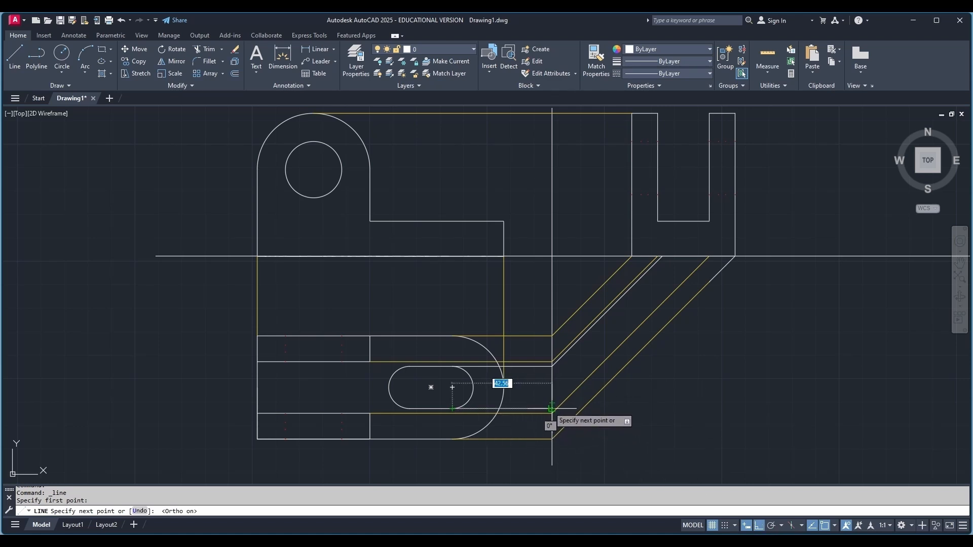
pyautogui.click(552, 409)
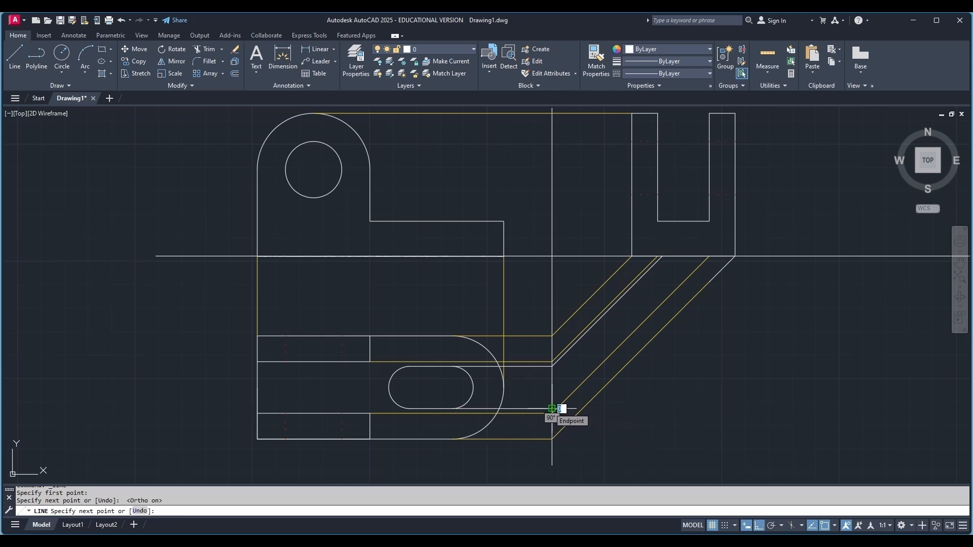
pyautogui.click(758, 526)
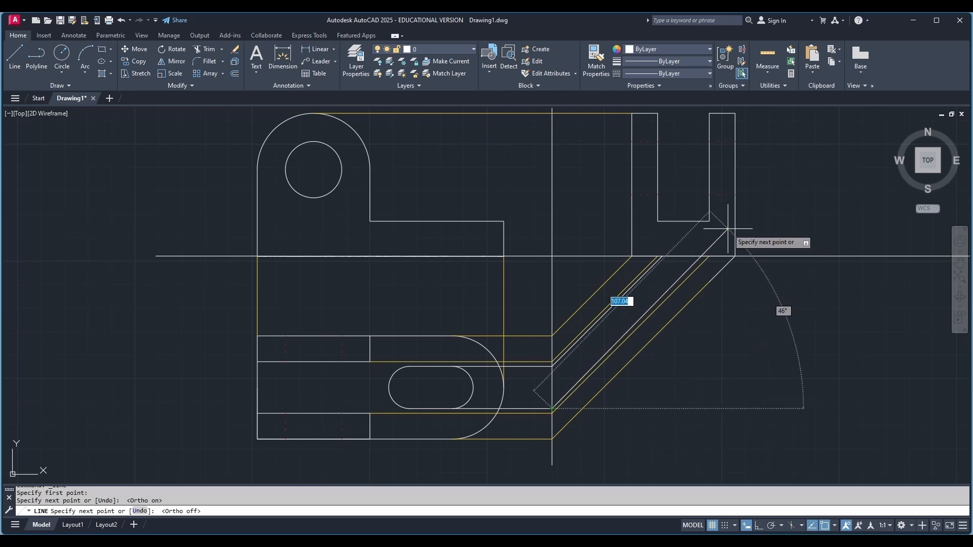
pyautogui.press('Tab')
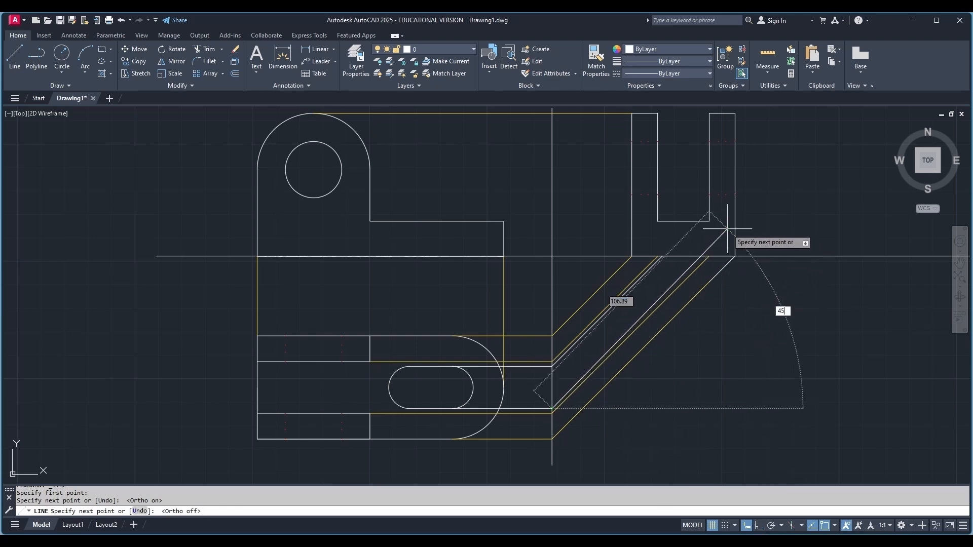
pyautogui.press('Return')
pyautogui.press('Escape')
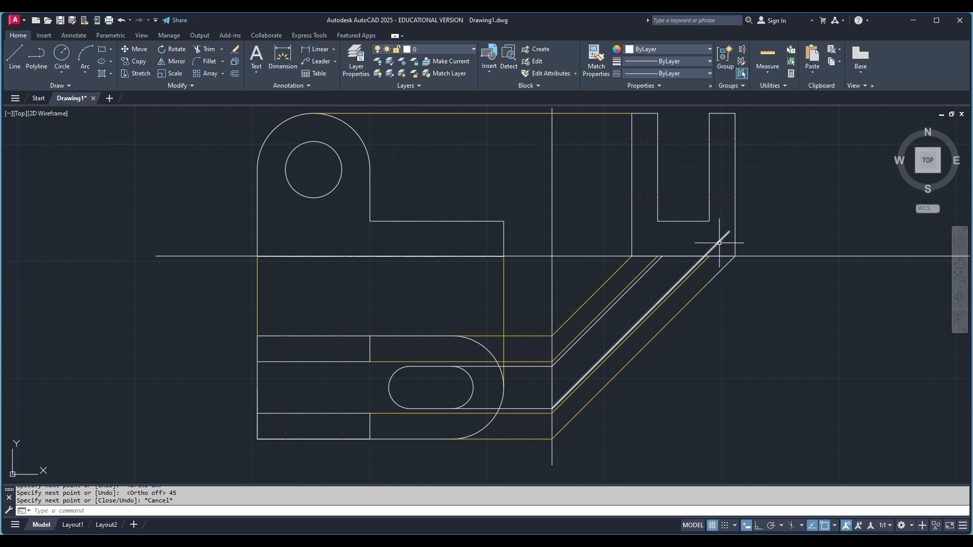
# Trim the lower slot projection line above the horizontal reference line, and draw the slot's left edge vertically up to the side view's U-shaped floor.
pyautogui.click(206, 49)
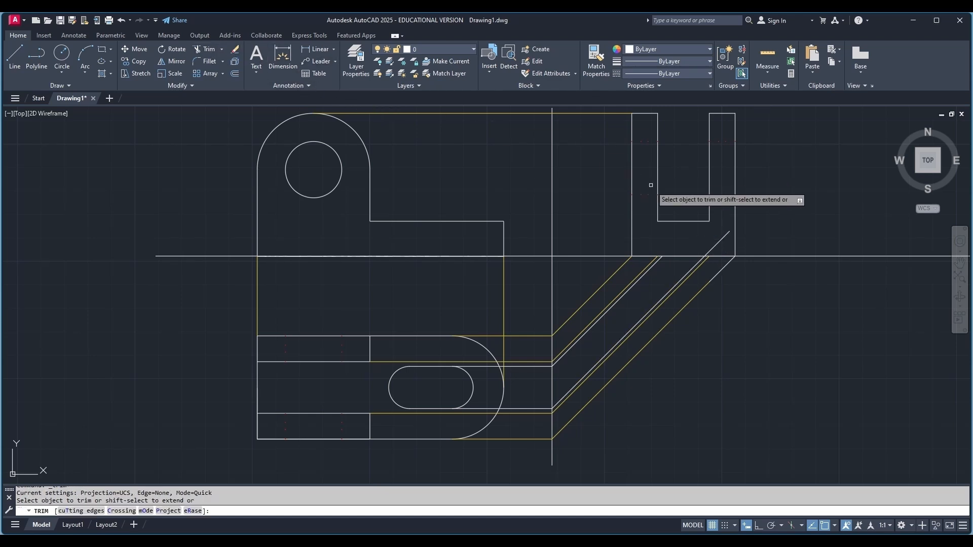
pyautogui.click(719, 245)
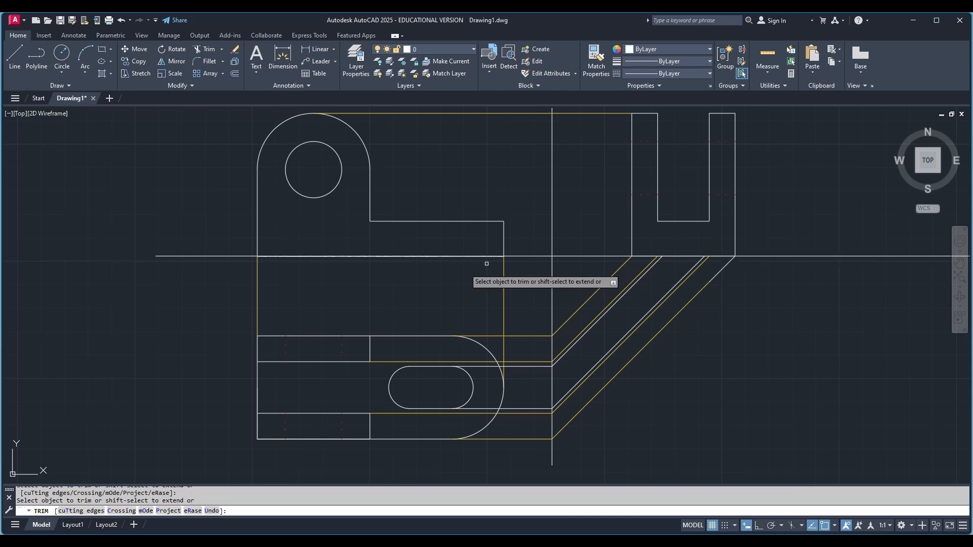
pyautogui.click(14, 58)
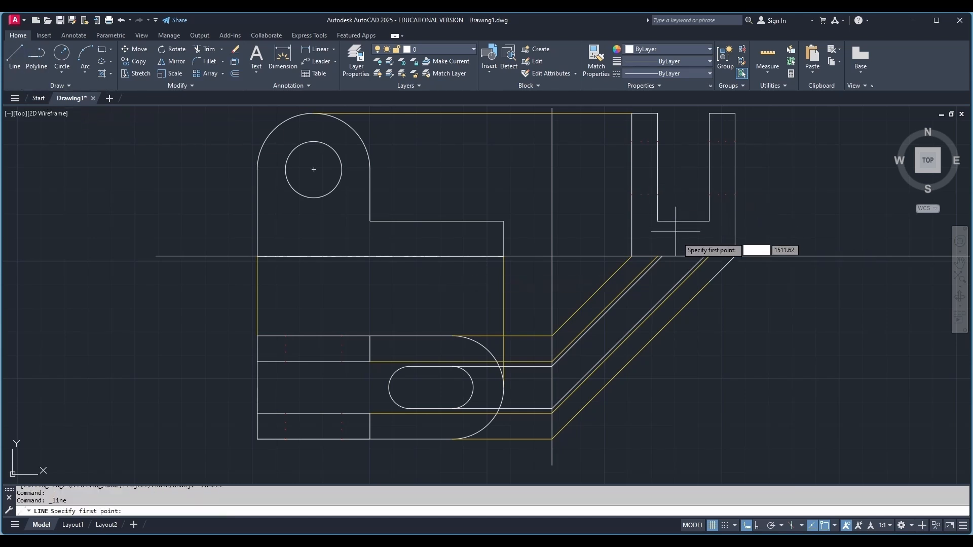
pyautogui.click(661, 256)
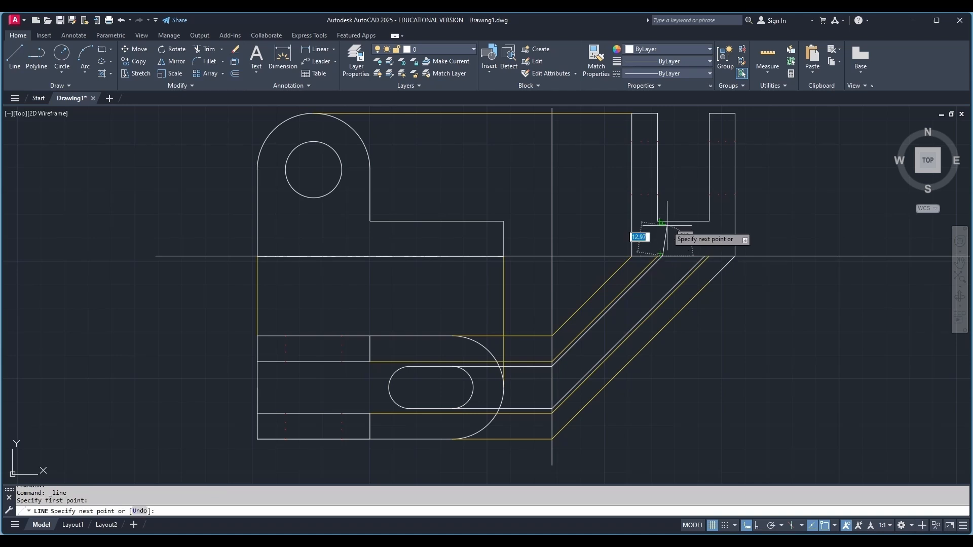
pyautogui.click(759, 526)
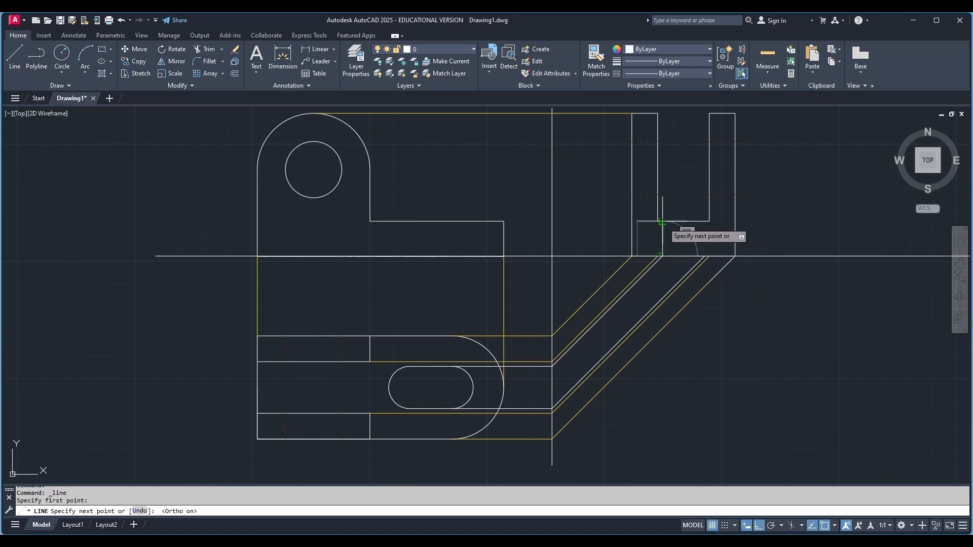
pyautogui.click(662, 222)
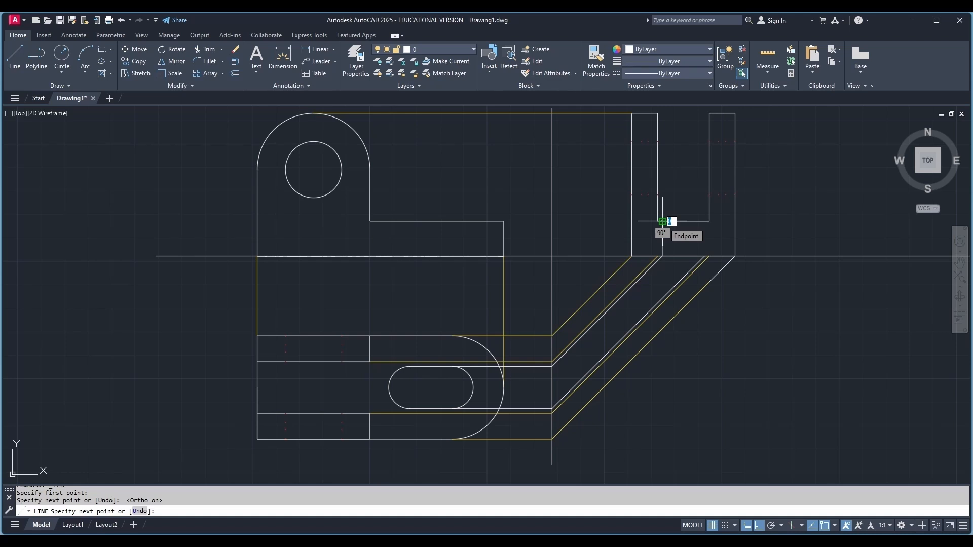
pyautogui.press('Escape')
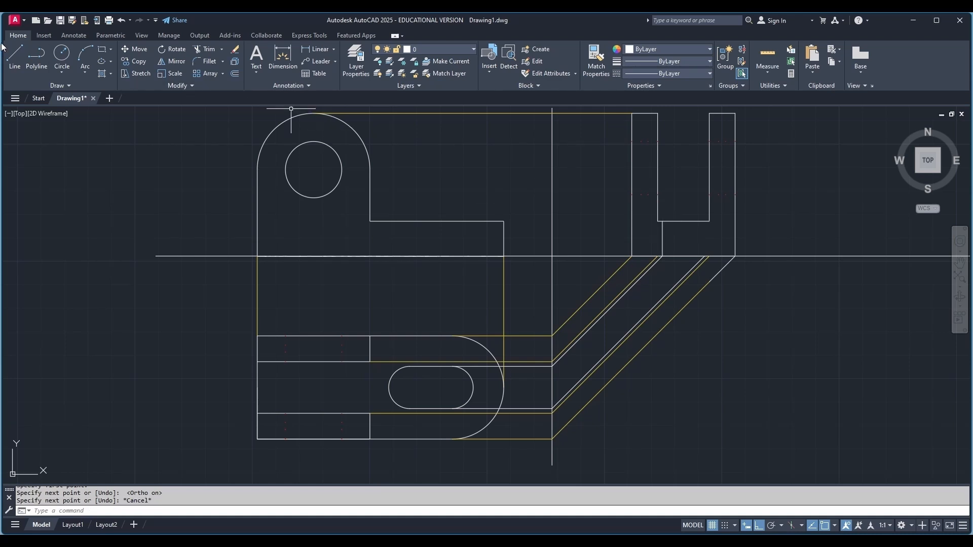
# Draw the slot's right edge in the side view vertically from the lower slot projection line's end up to the U-shaped floor.
pyautogui.click(14, 57)
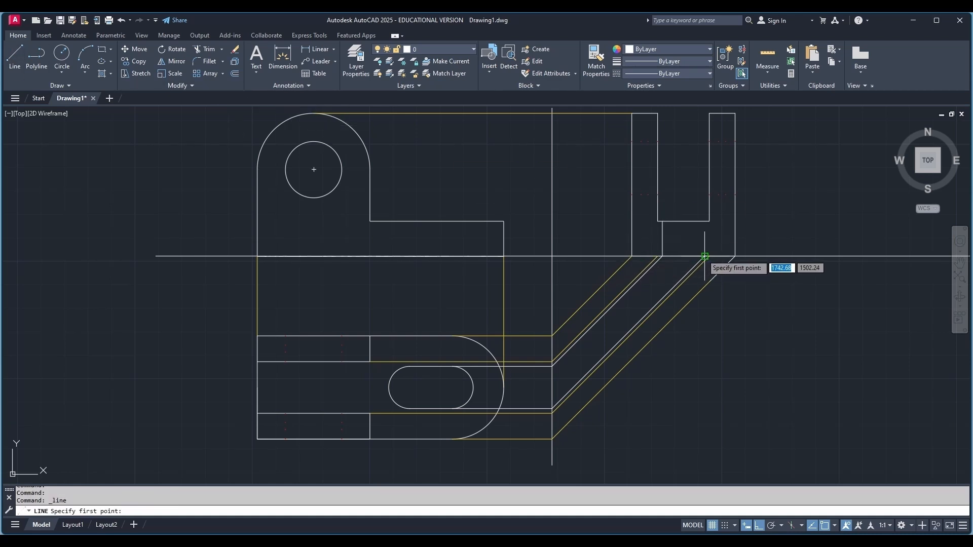
pyautogui.scroll(3, 704, 257)
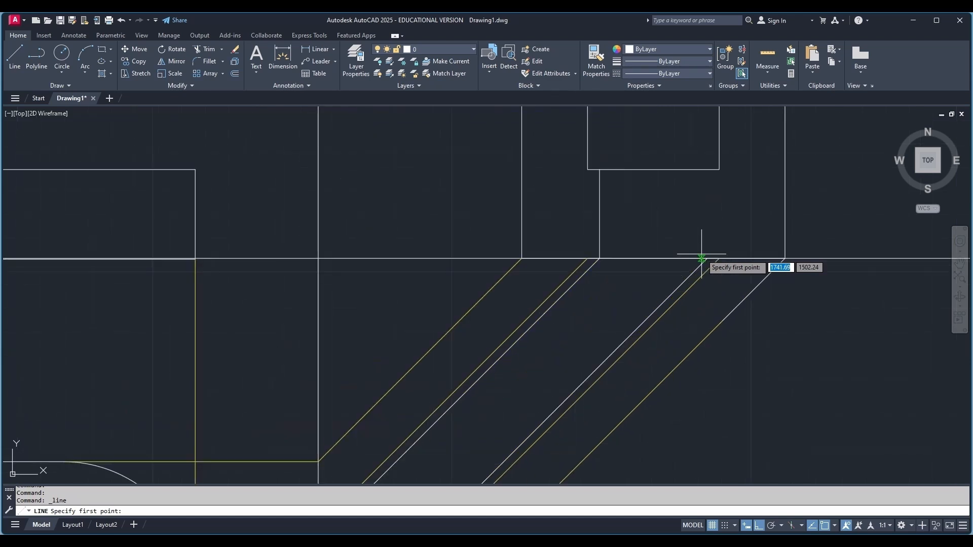
pyautogui.click(707, 259)
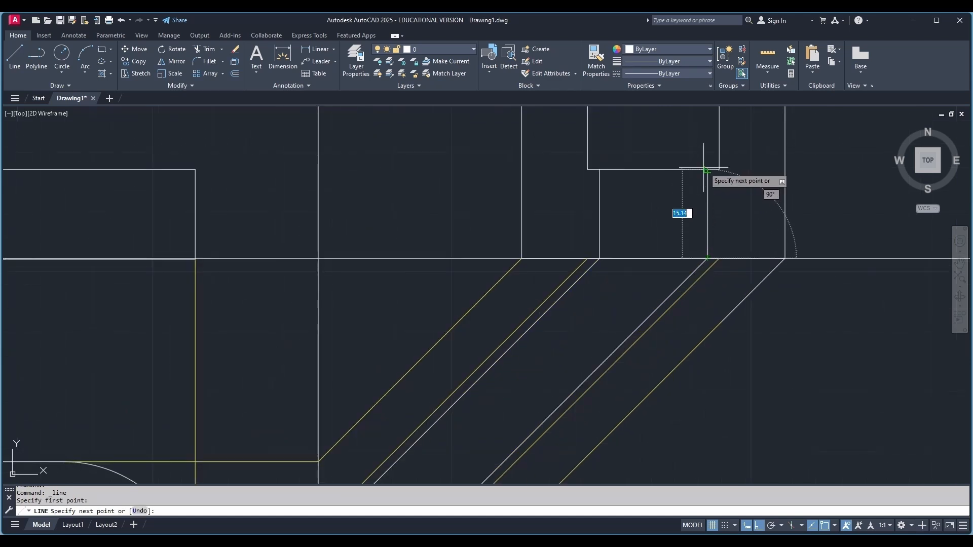
pyautogui.press('Escape')
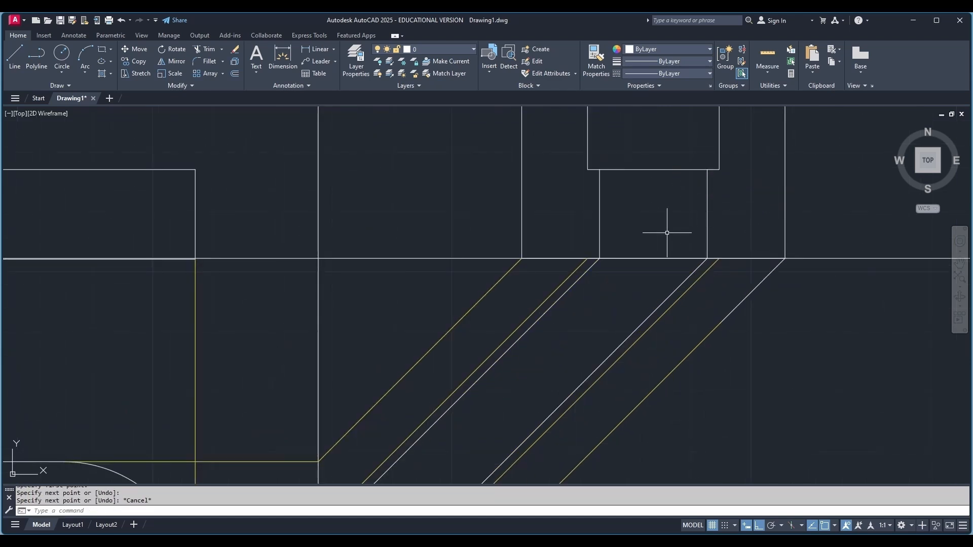
# Match the properties of the side view's red dotted hole line onto the slot's two vertical edges.
pyautogui.scroll(-2, 661, 232)
pyautogui.scroll(-2, 661, 232)
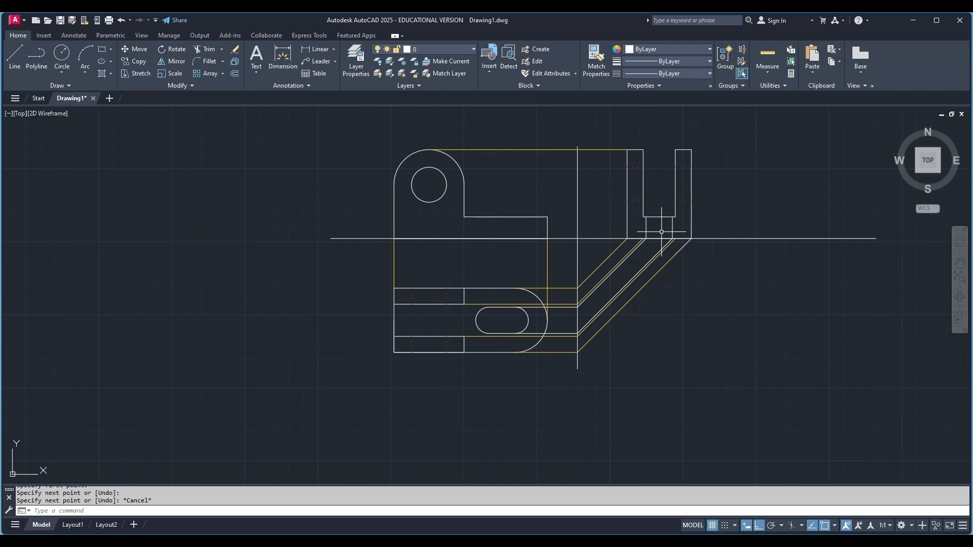
pyautogui.scroll(2, 661, 232)
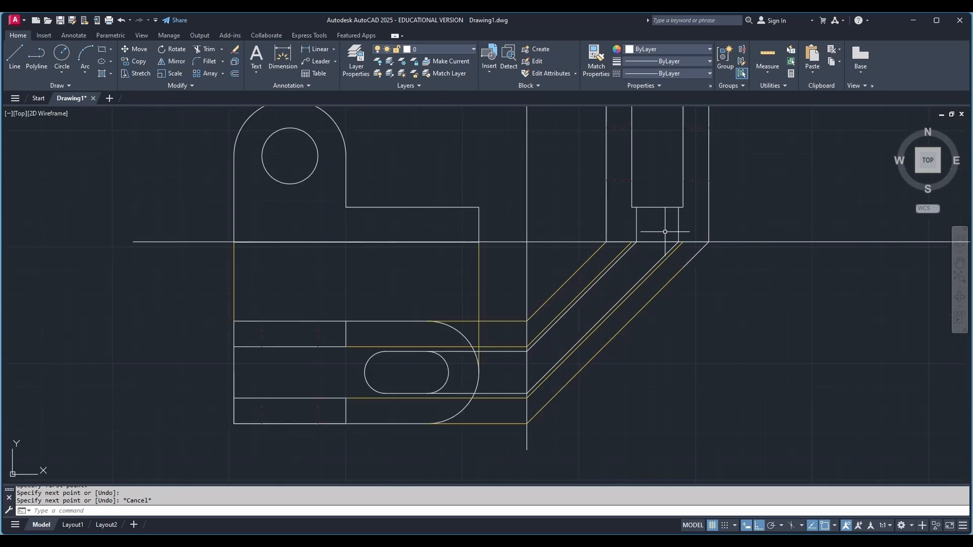
pyautogui.click(620, 181)
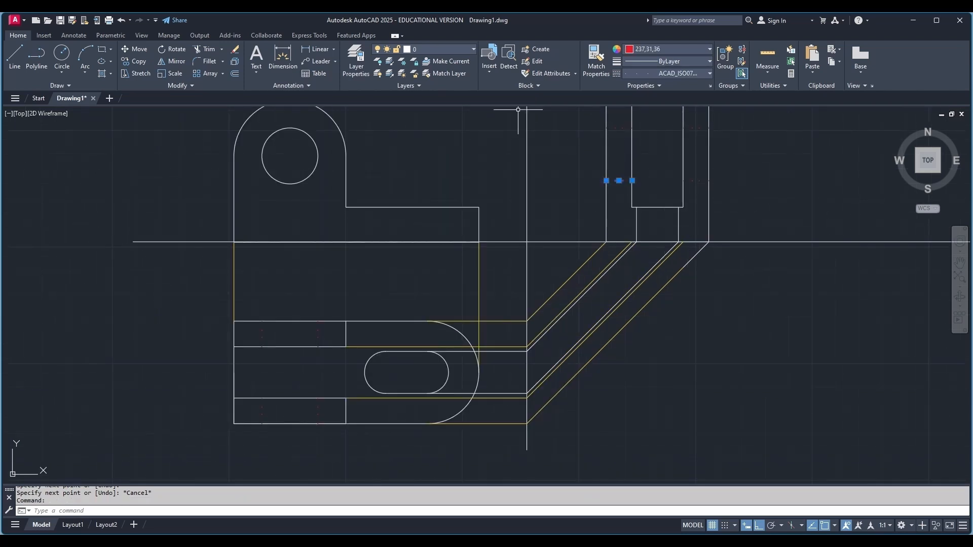
pyautogui.click(595, 59)
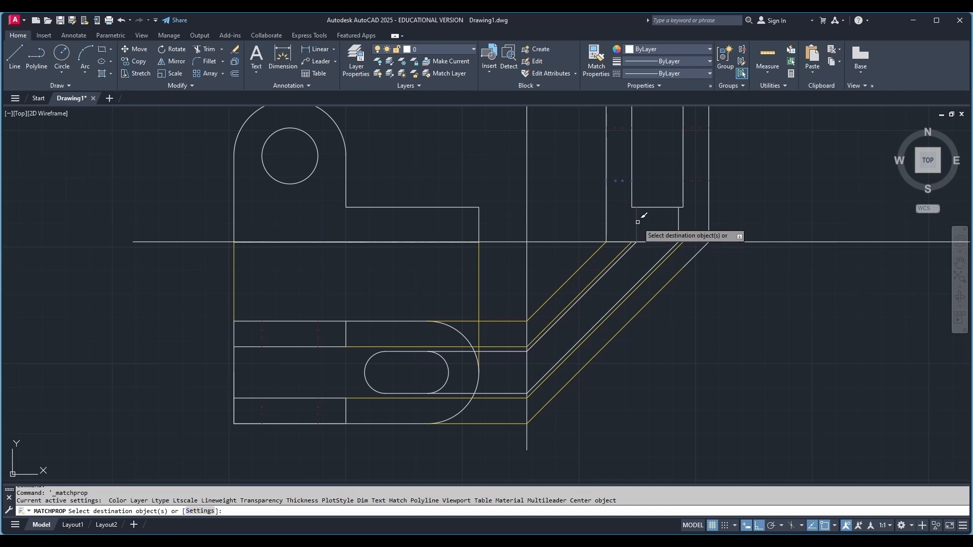
pyautogui.click(679, 226)
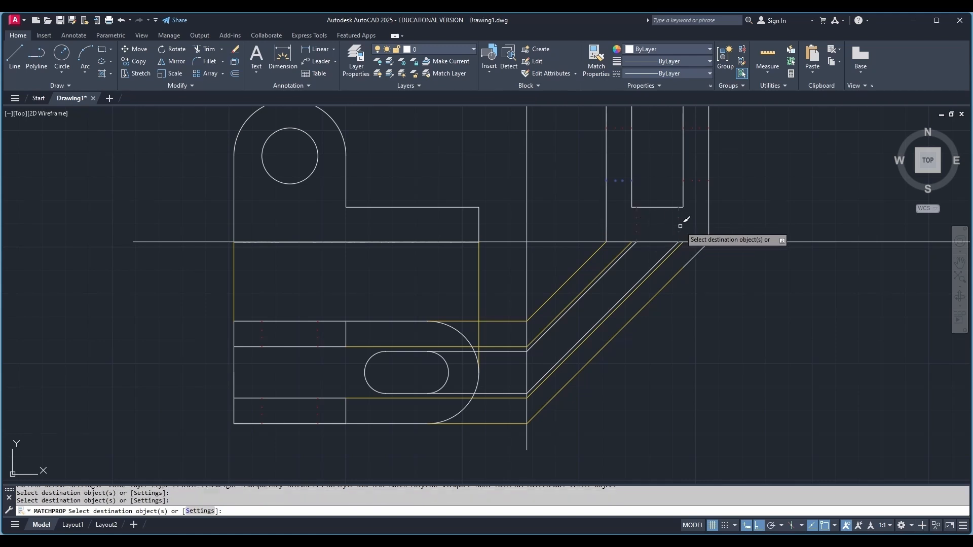
pyautogui.press('Escape')
# Match the properties of the uppermost yellow 45° projection line onto the slot's two horizontal and two 45° projection lines.
pyautogui.scroll(2, 680, 226)
pyautogui.scroll(-4, 680, 226)
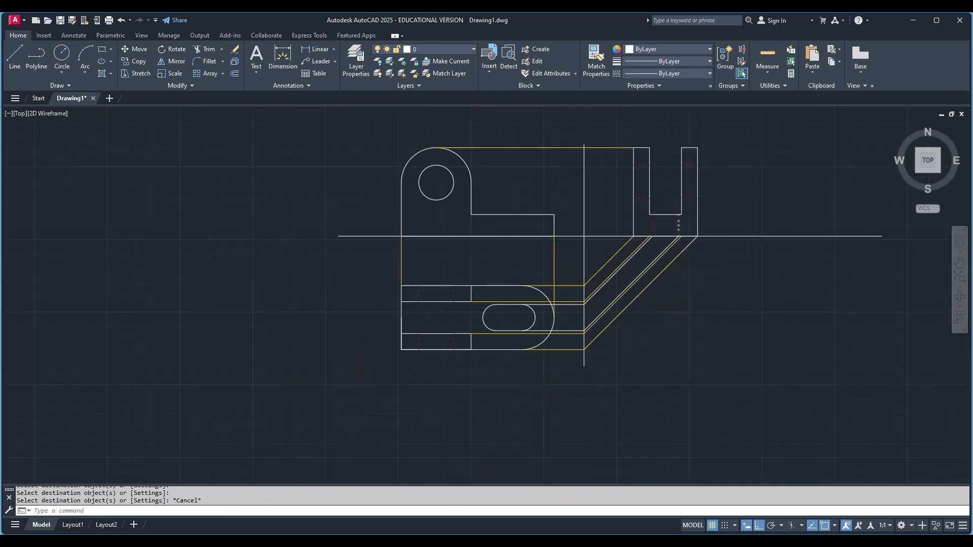
pyautogui.scroll(2, 681, 226)
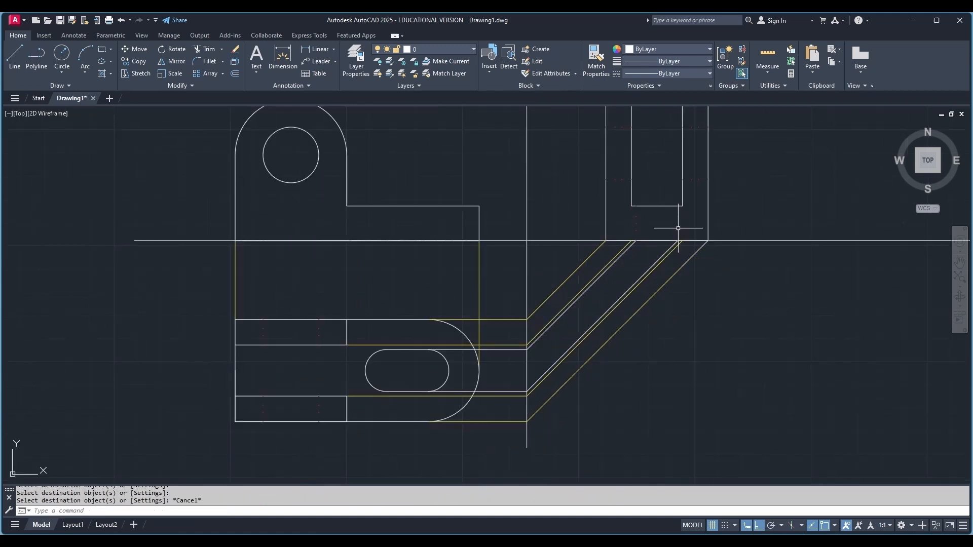
pyautogui.click(537, 312)
pyautogui.click(596, 59)
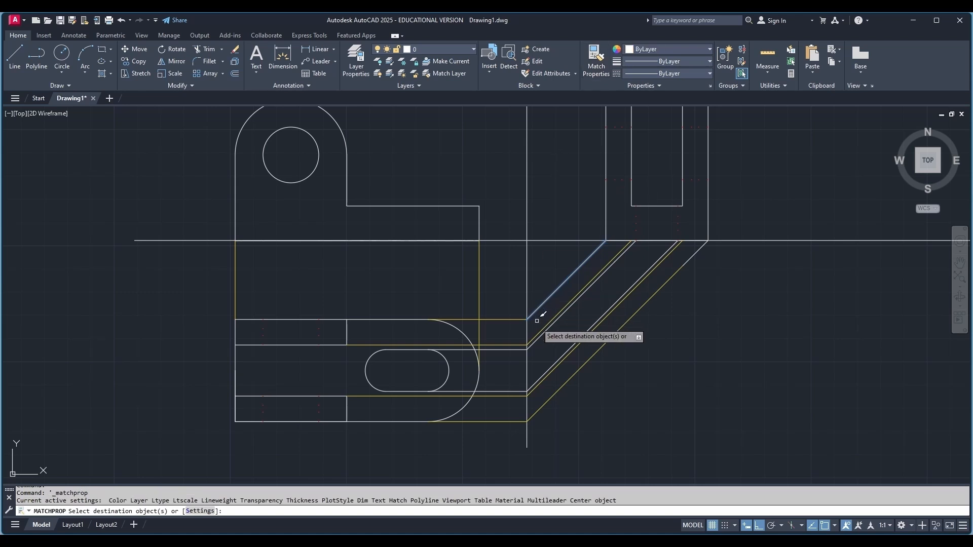
pyautogui.click(497, 349)
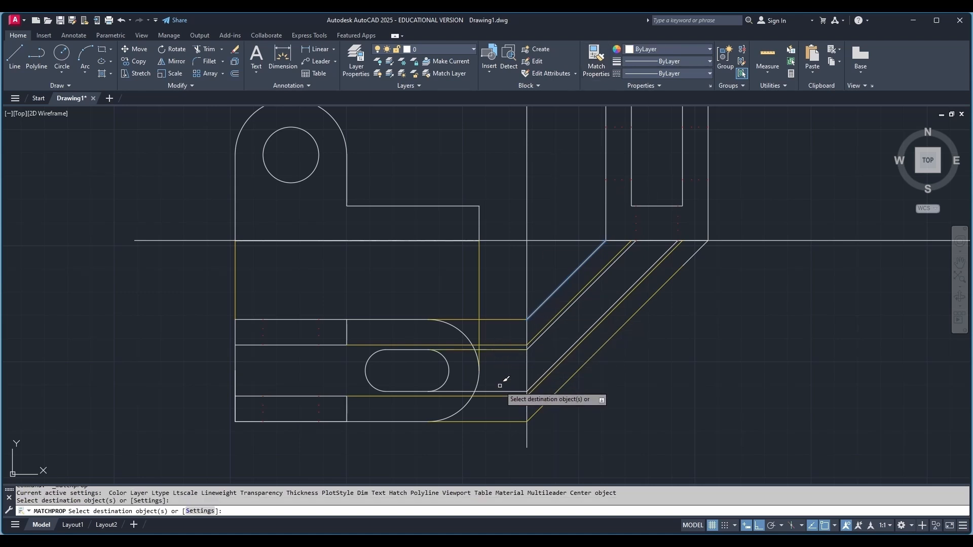
pyautogui.click(497, 395)
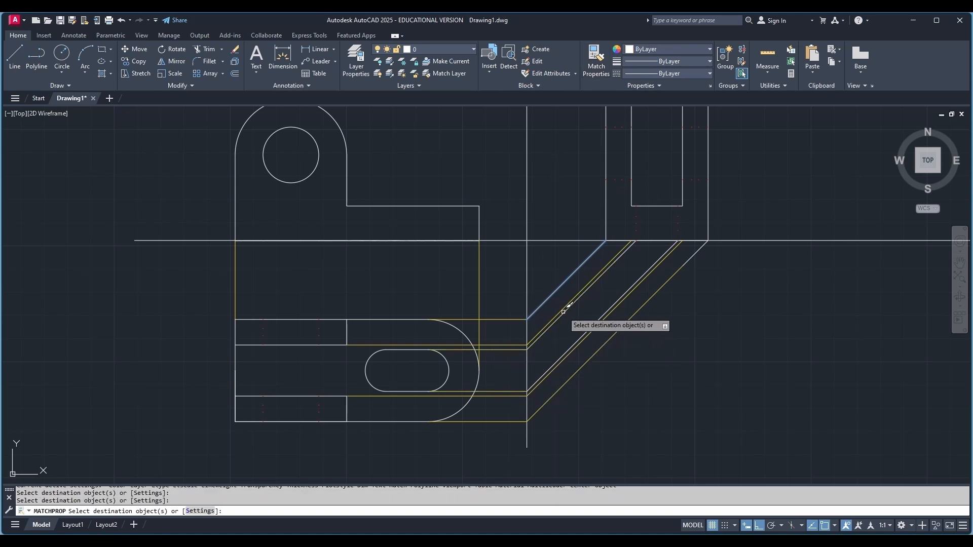
pyautogui.click(585, 332)
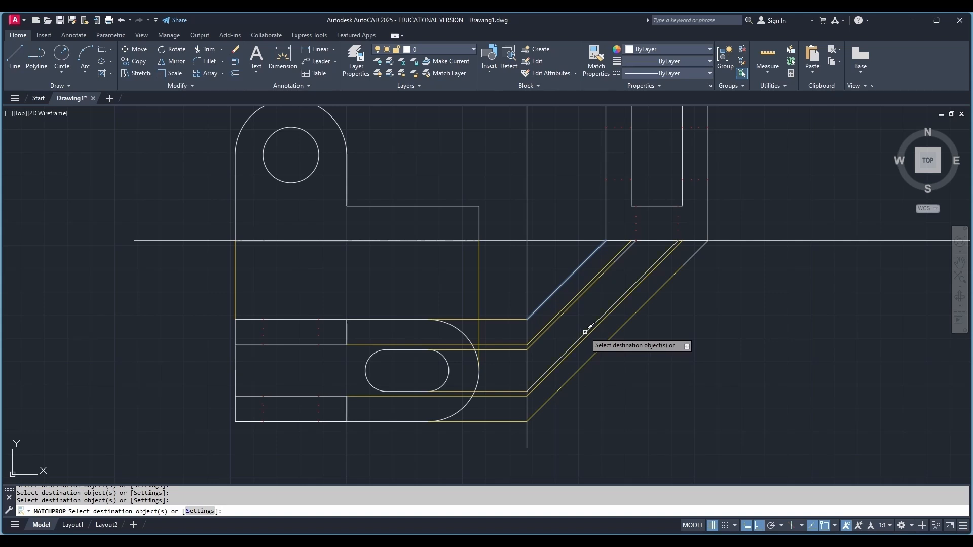
pyautogui.click(562, 285)
pyautogui.press('Escape')
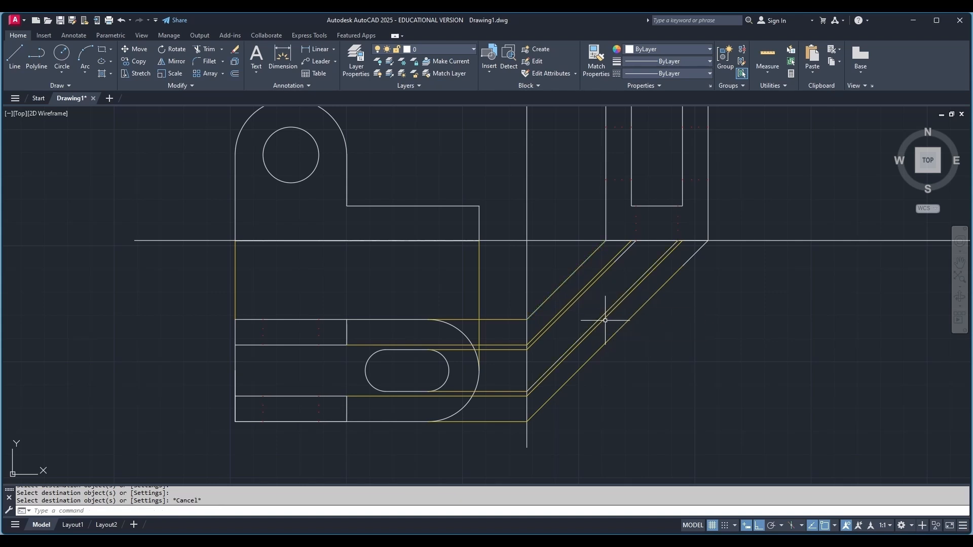
# Erase the vertical projection line below the front view's right edge and the top view's upper three horizontal projection lines.
pyautogui.scroll(-4, 605, 321)
pyautogui.scroll(2, 606, 310)
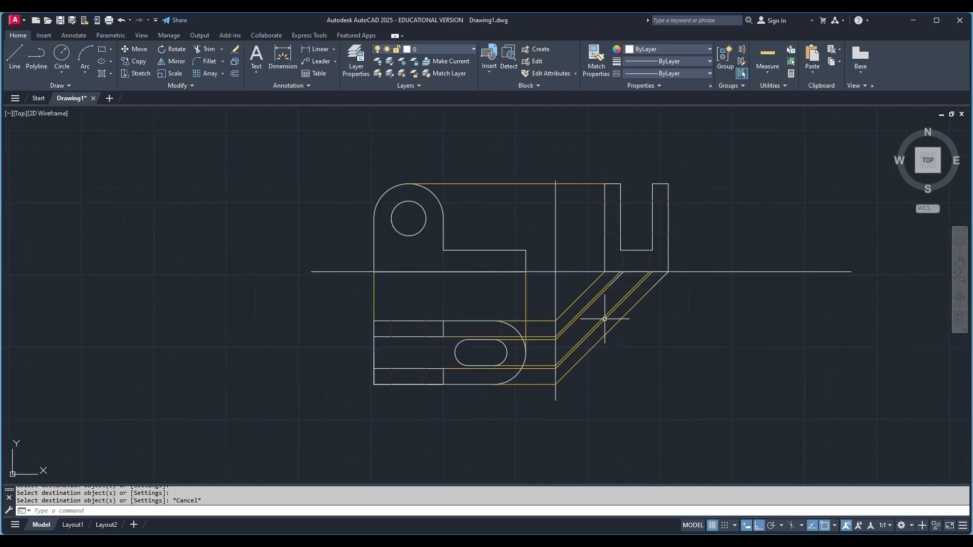
pyautogui.scroll(2, 564, 233)
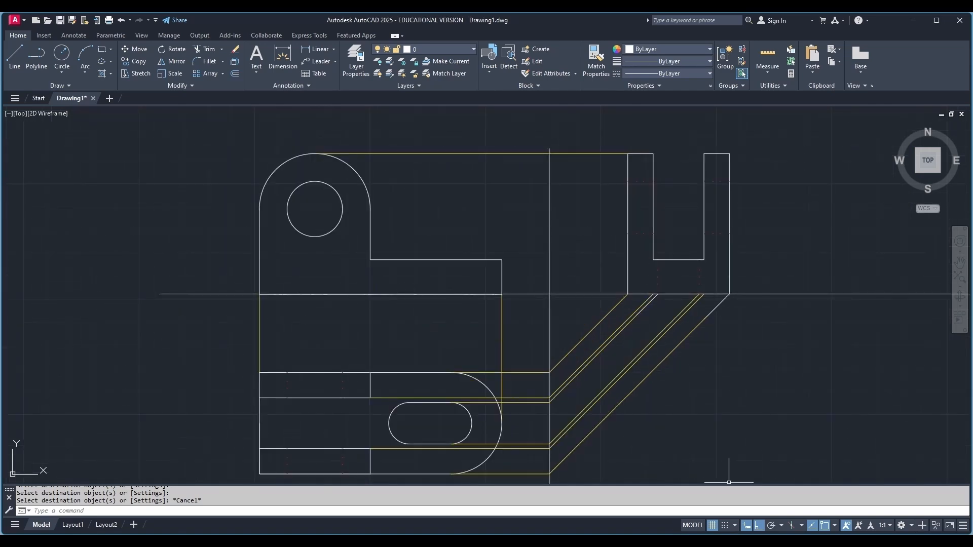
pyautogui.moveTo(644, 541)
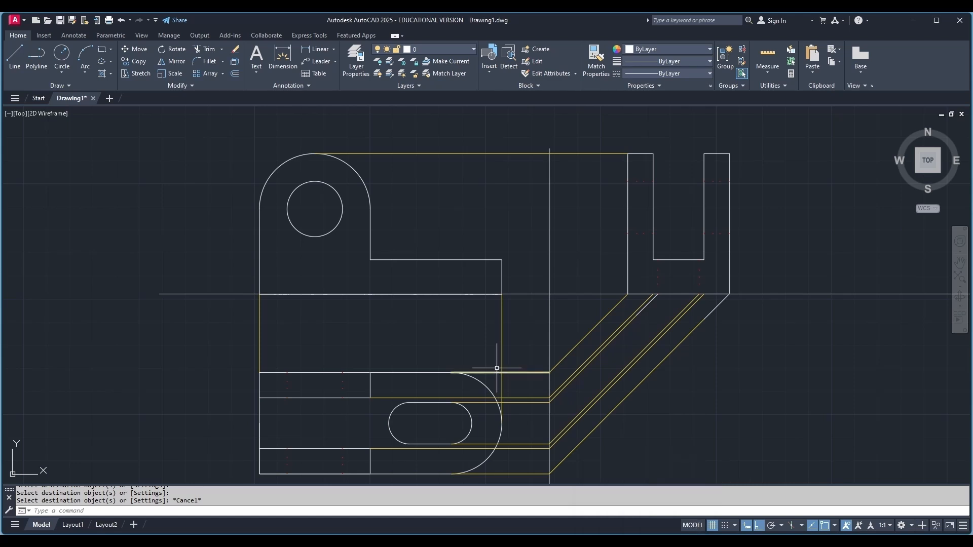
pyautogui.click(502, 352)
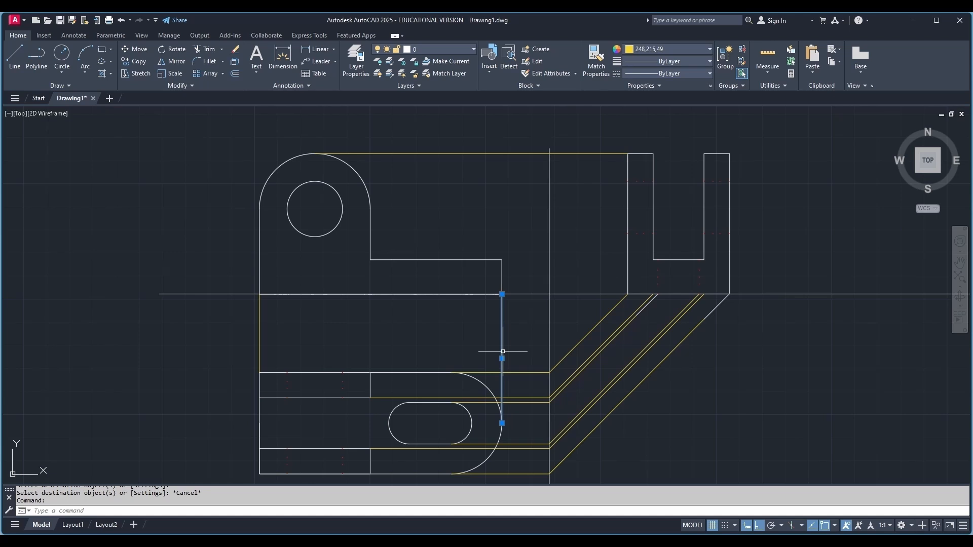
pyautogui.press('Delete')
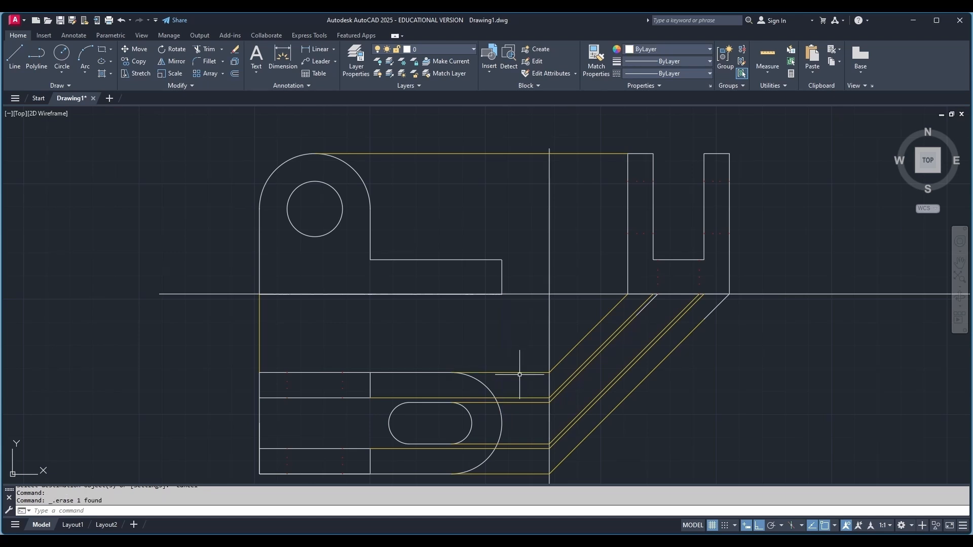
pyautogui.click(521, 384)
pyautogui.click(520, 369)
pyautogui.press('Delete')
pyautogui.click(522, 397)
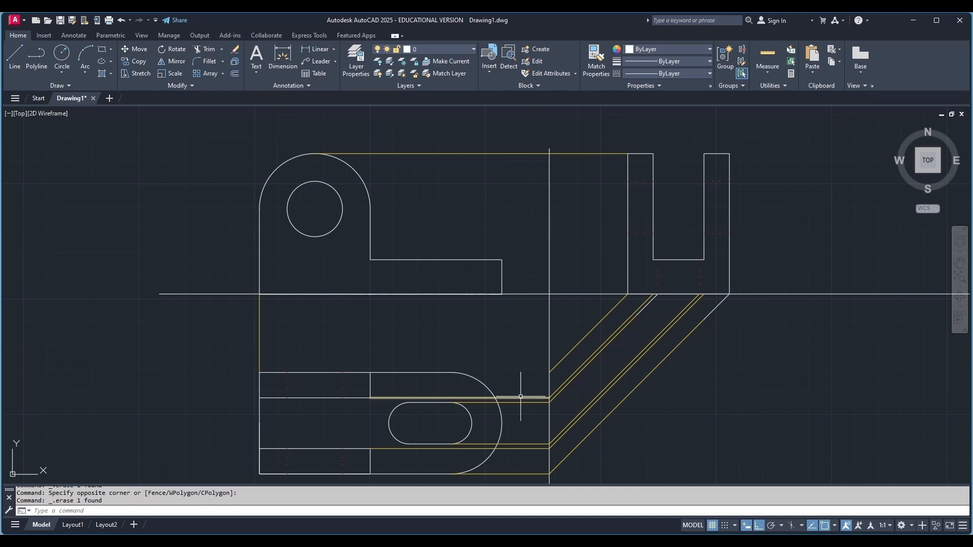
pyautogui.press('Delete')
pyautogui.click(527, 398)
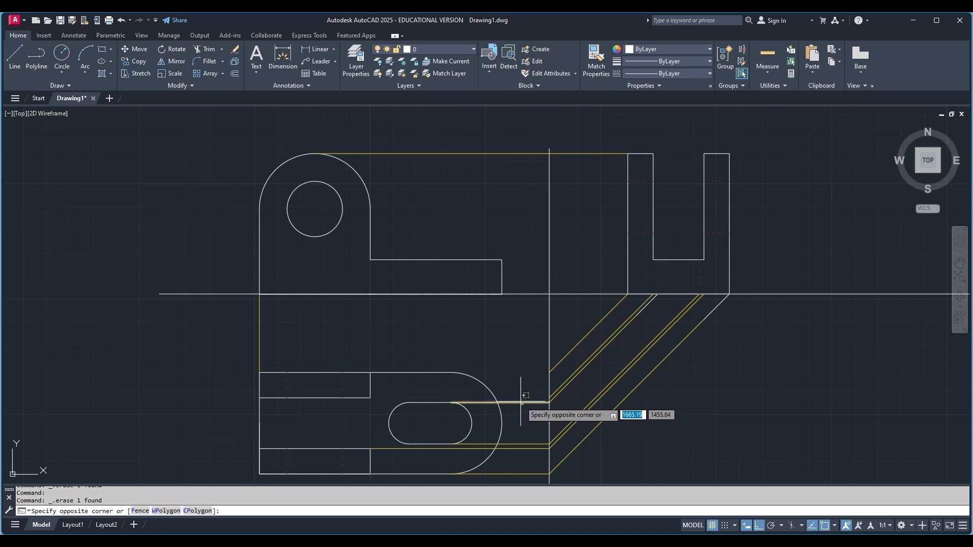
pyautogui.click(522, 407)
pyautogui.press('Delete')
# Erase the top view's lower three horizontal projection lines that run to the vertical reference line.
pyautogui.click(525, 444)
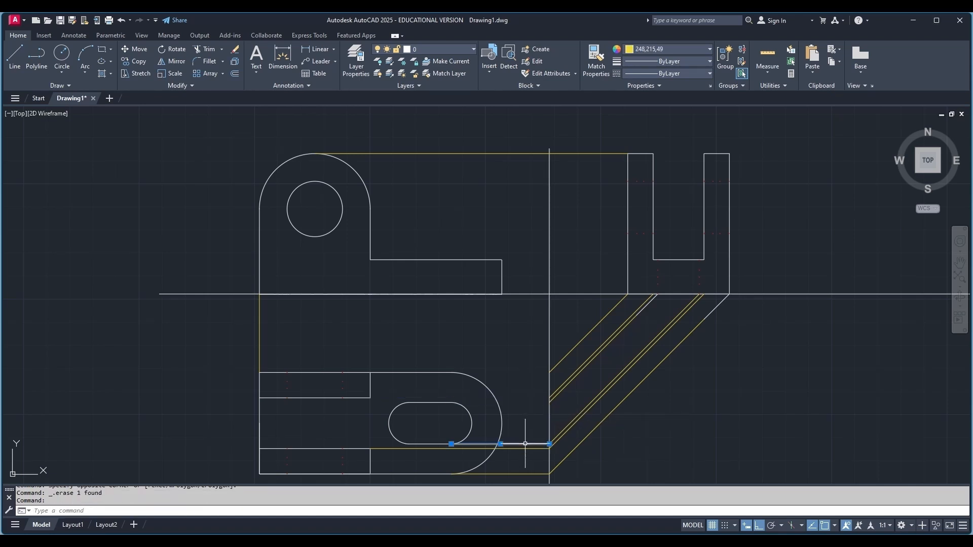
pyautogui.press('Delete')
pyautogui.click(524, 449)
pyautogui.press('Delete')
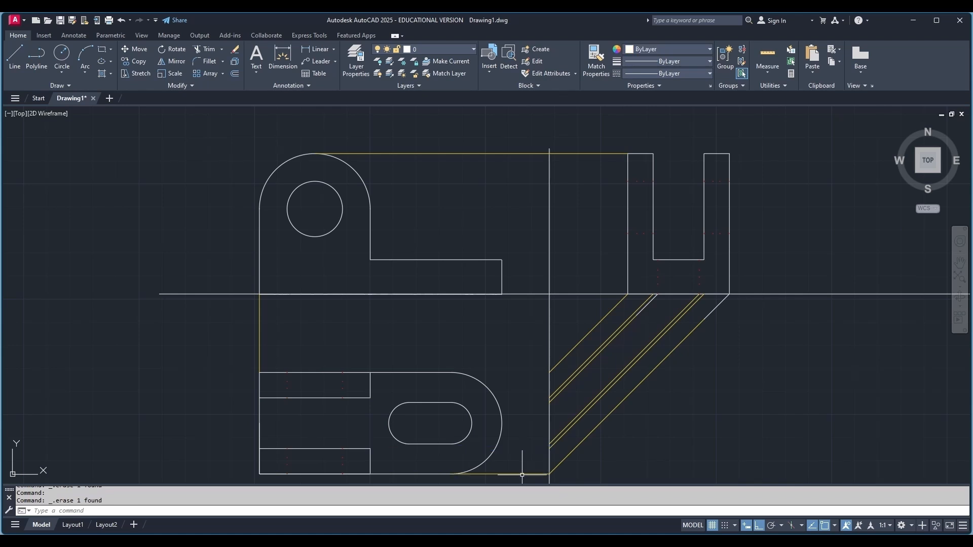
pyautogui.click(523, 475)
pyautogui.press('Delete')
# Erase the projection line joining the tops of the front and side views and the vertical one joining the front and top views' left edges.
pyautogui.click(453, 153)
pyautogui.press('Delete')
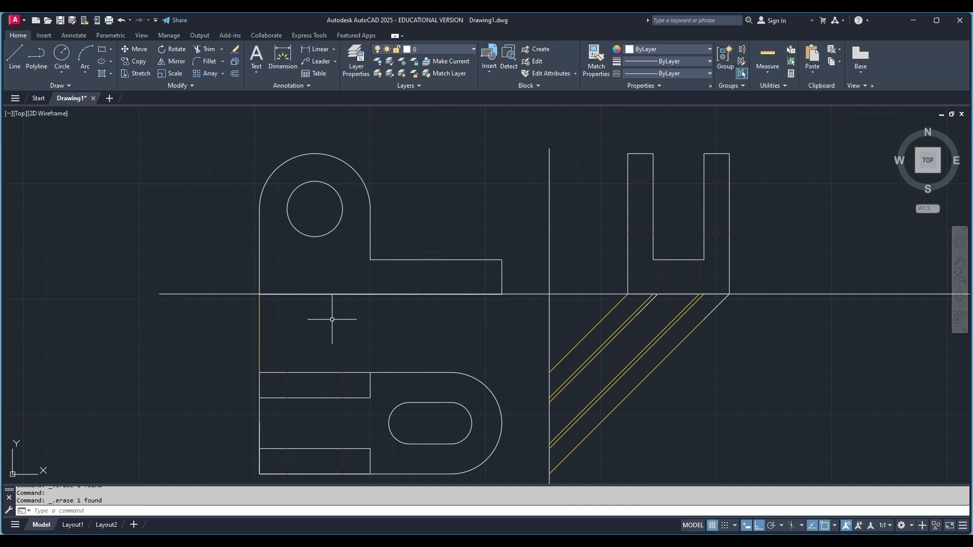
pyautogui.click(260, 324)
pyautogui.press('Delete')
# Draw vertical lines from both ends of the top view's slot up to the top edge of the front view's base.
pyautogui.scroll(-2, 433, 361)
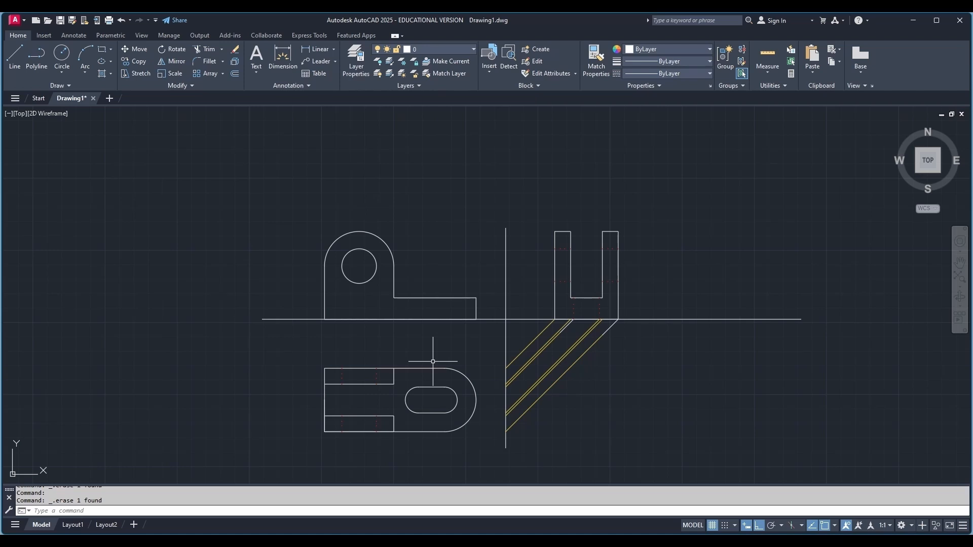
pyautogui.click(15, 55)
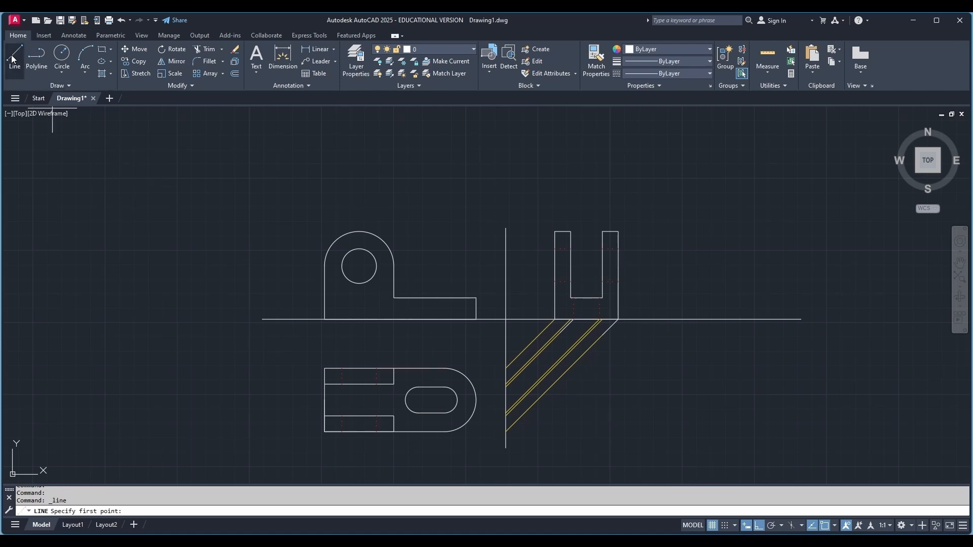
pyautogui.click(406, 400)
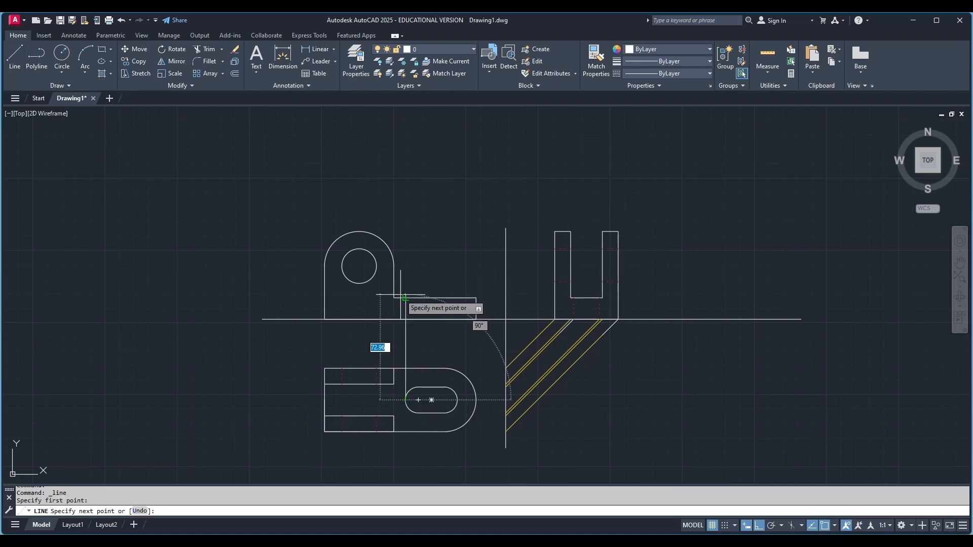
pyautogui.click(406, 298)
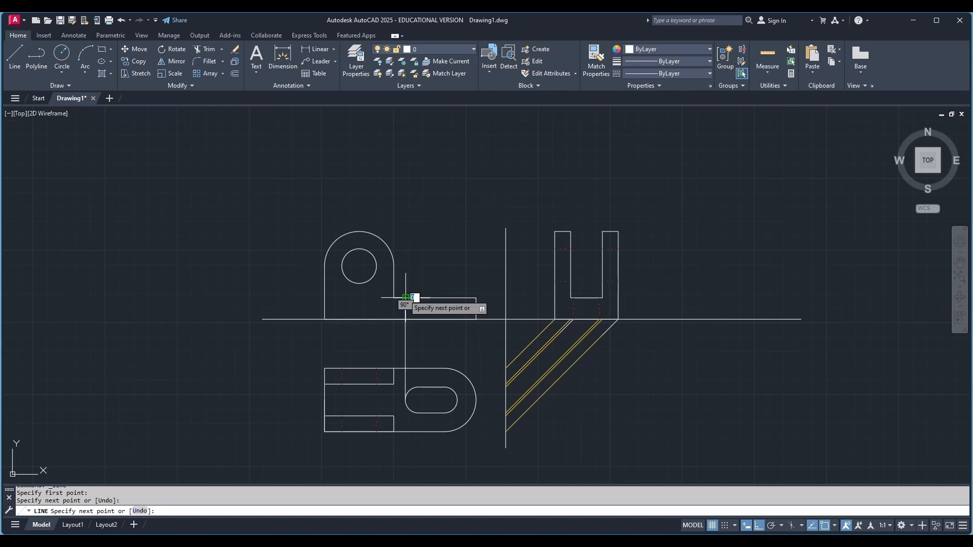
pyautogui.press('Escape')
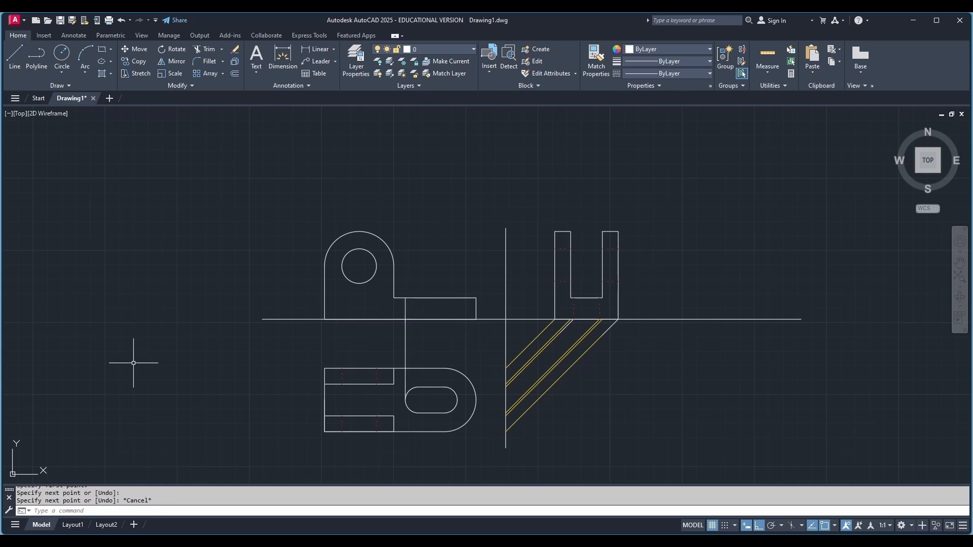
pyautogui.click(14, 56)
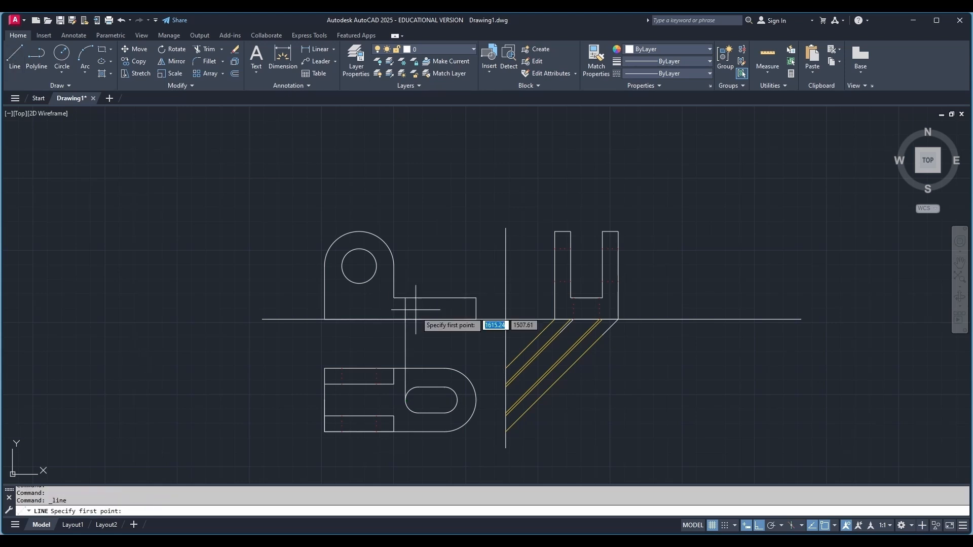
pyautogui.click(457, 400)
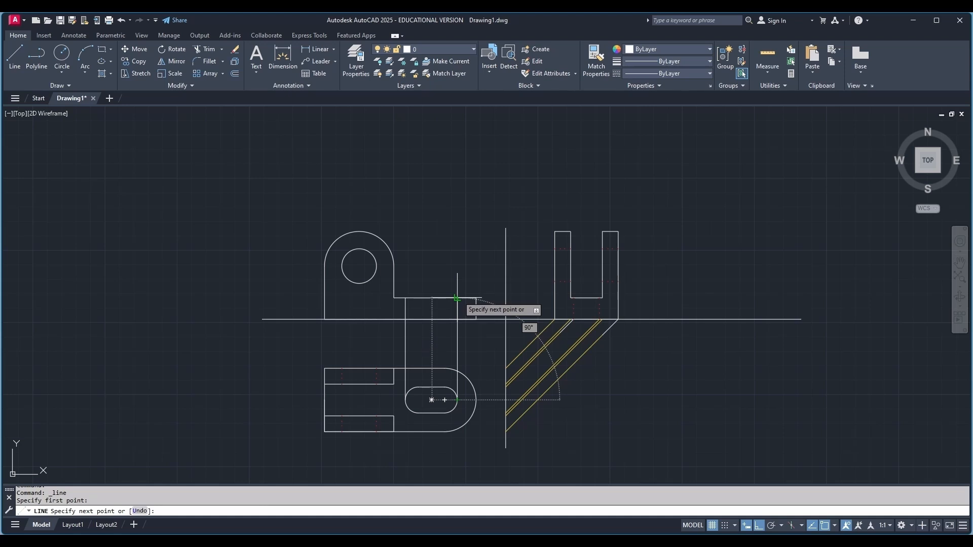
pyautogui.click(458, 298)
pyautogui.press('Escape')
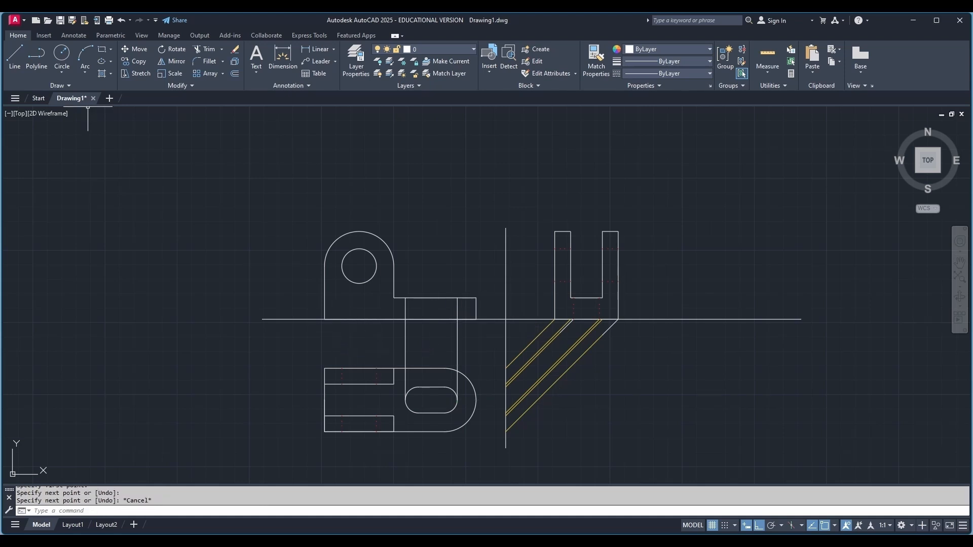
pyautogui.click(203, 49)
pyautogui.moveTo(404, 385); pyautogui.dragTo(450, 377)
pyautogui.press('Escape')
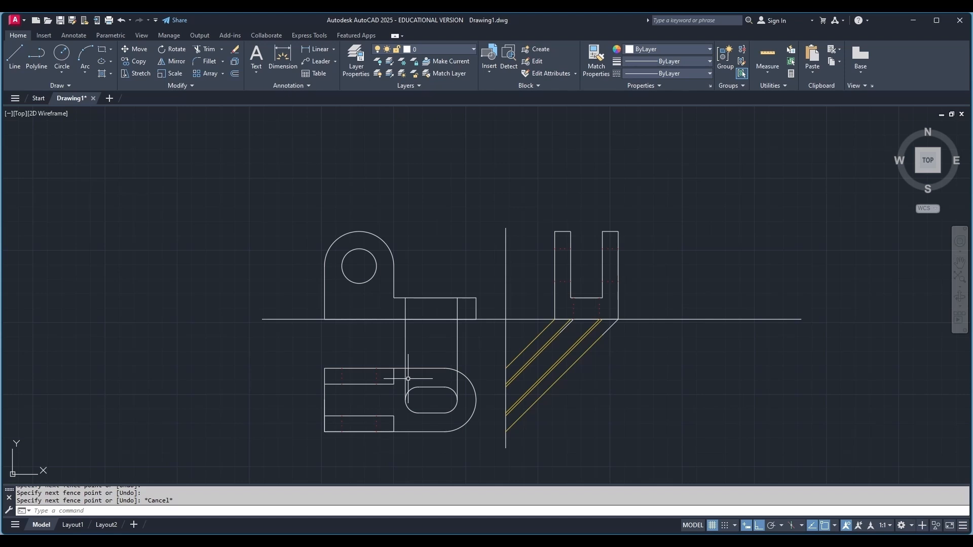
# Trim the two vertical slot projection lines so that only their portions inside the front view's base remain.
pyautogui.click(202, 49)
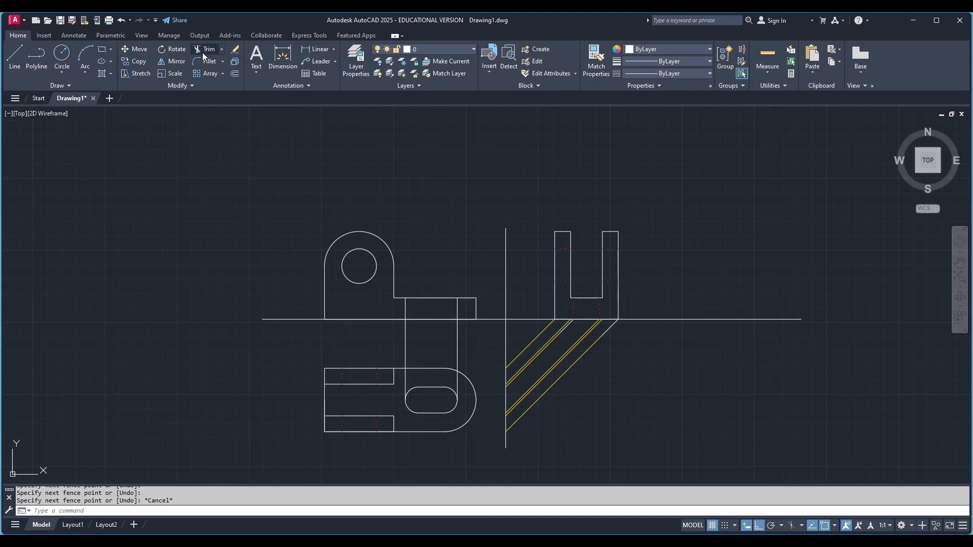
pyautogui.click(406, 378)
pyautogui.click(458, 384)
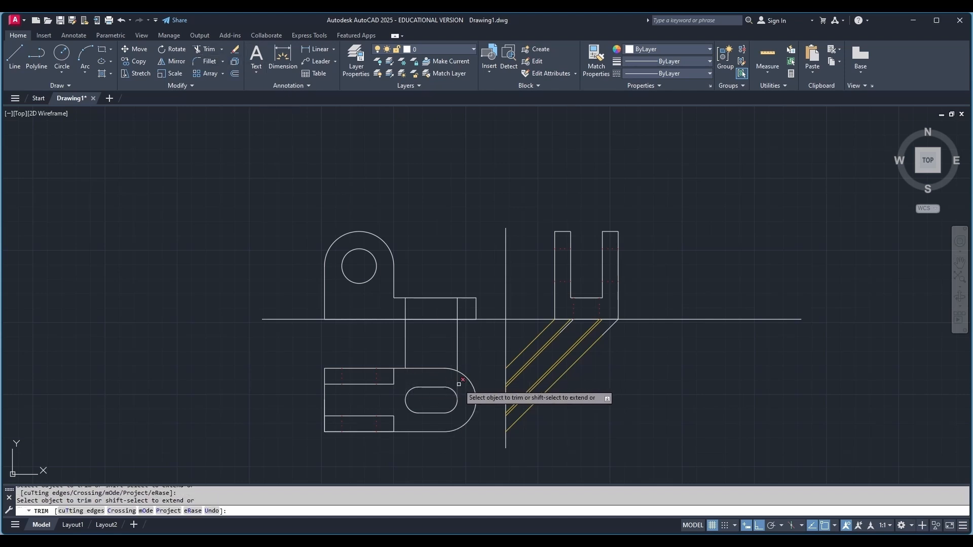
pyautogui.click(458, 351)
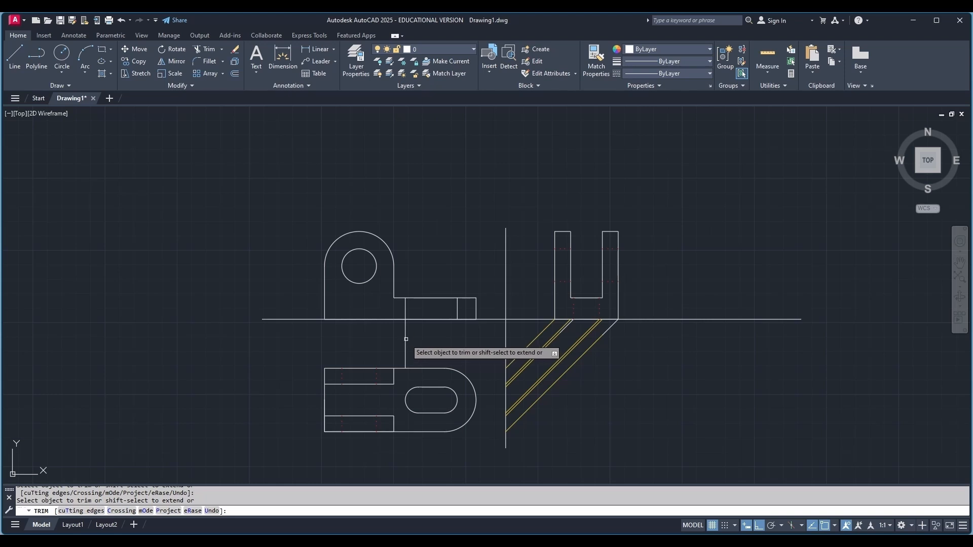
pyautogui.click(407, 339)
pyautogui.press('Escape')
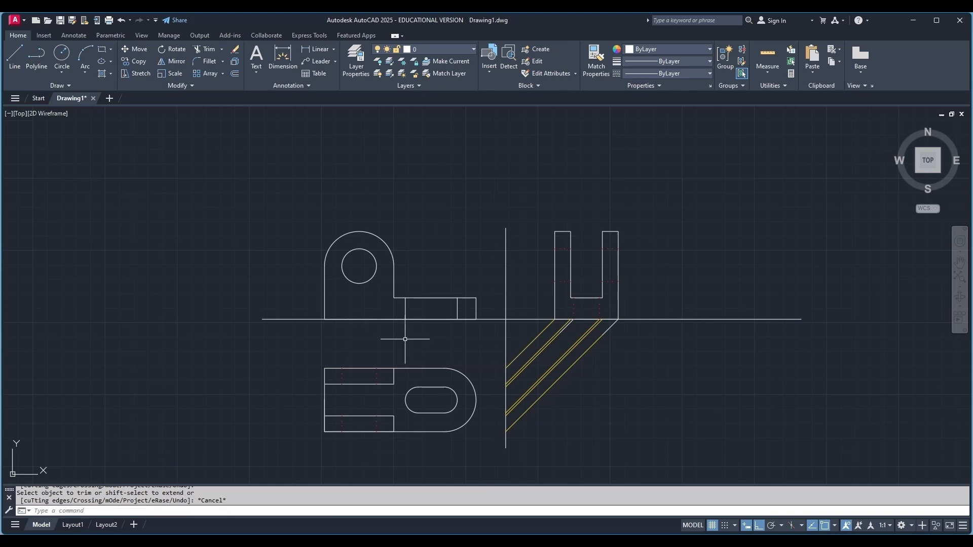
# Match the properties of the side view's red hidden slot edge onto the two vertical slot lines in the front view's base.
pyautogui.click(575, 310)
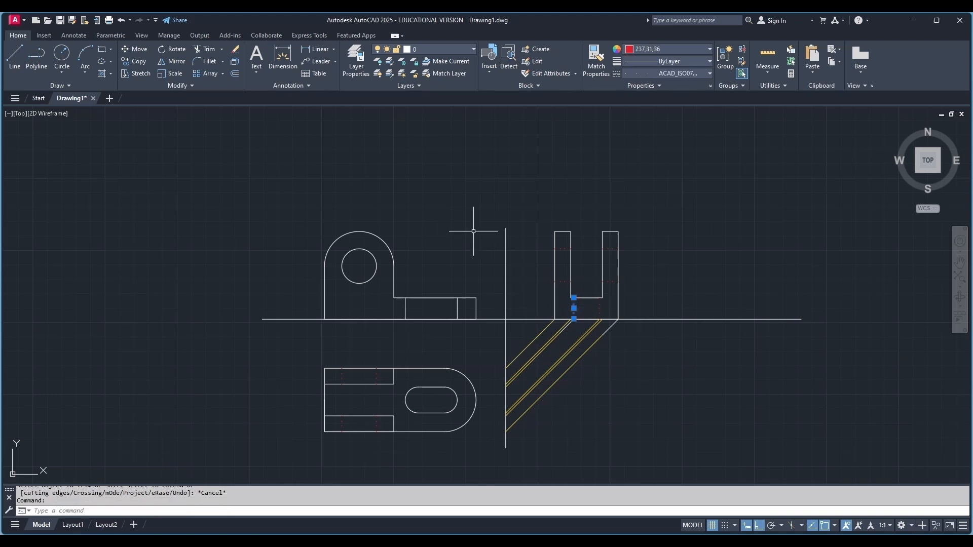
pyautogui.click(595, 56)
pyautogui.click(406, 308)
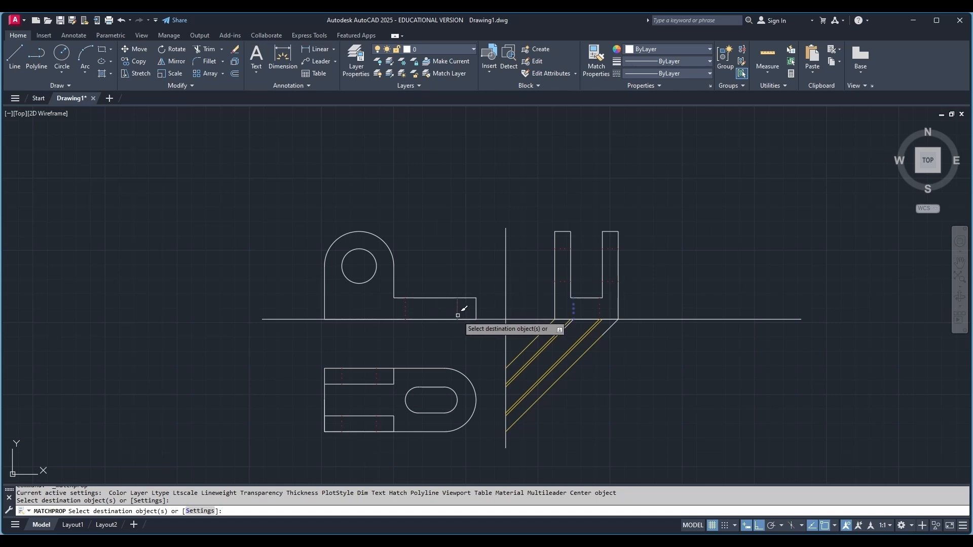
pyautogui.click(457, 315)
pyautogui.press('Escape')
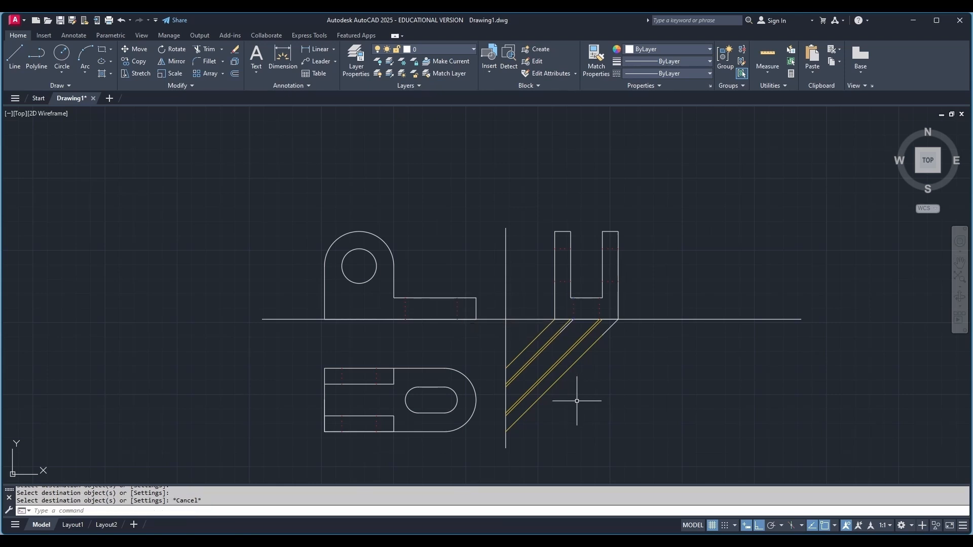
# Add the multiline text FRONT VIEW above the front view with Middle Center justification.
pyautogui.scroll(-2, 406, 339)
pyautogui.scroll(4, 407, 341)
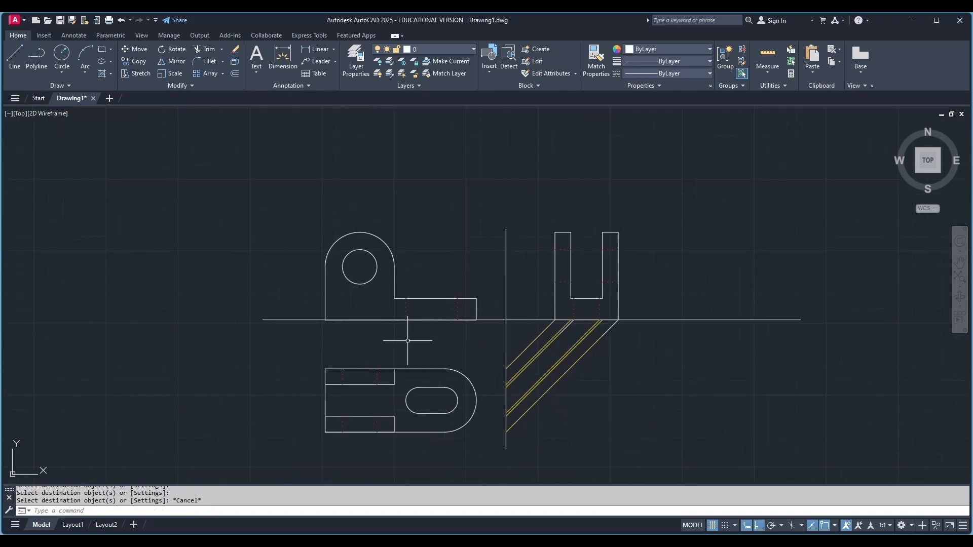
pyautogui.scroll(-2, 407, 341)
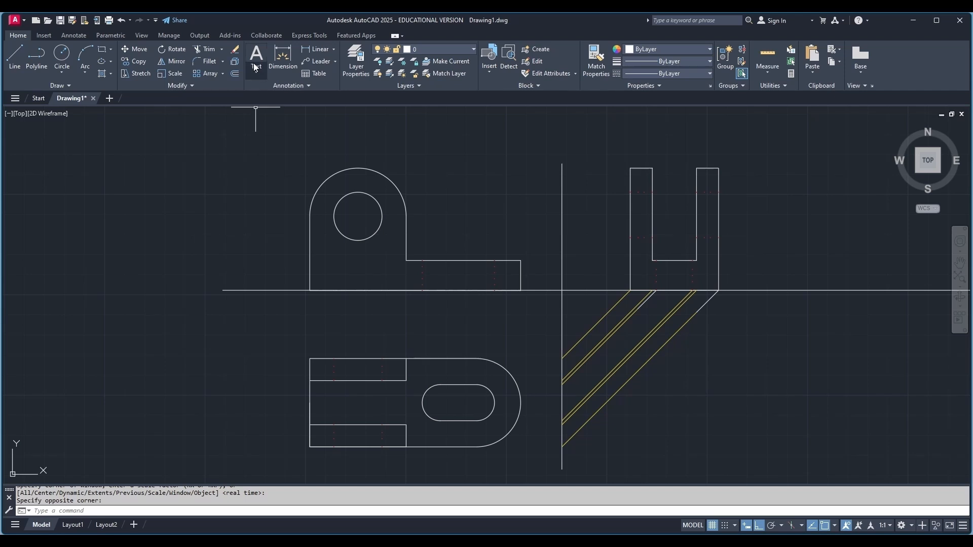
pyautogui.click(254, 67)
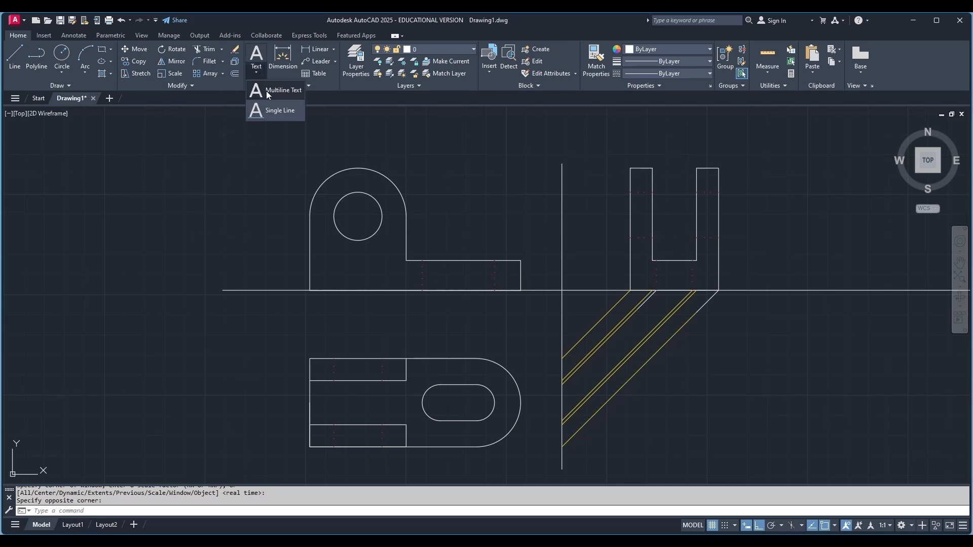
pyautogui.click(266, 91)
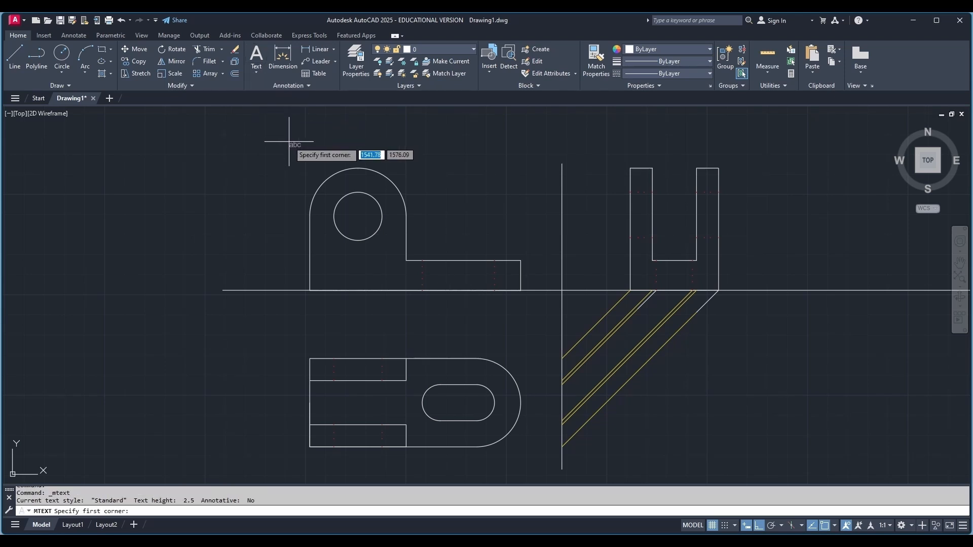
pyautogui.click(291, 130)
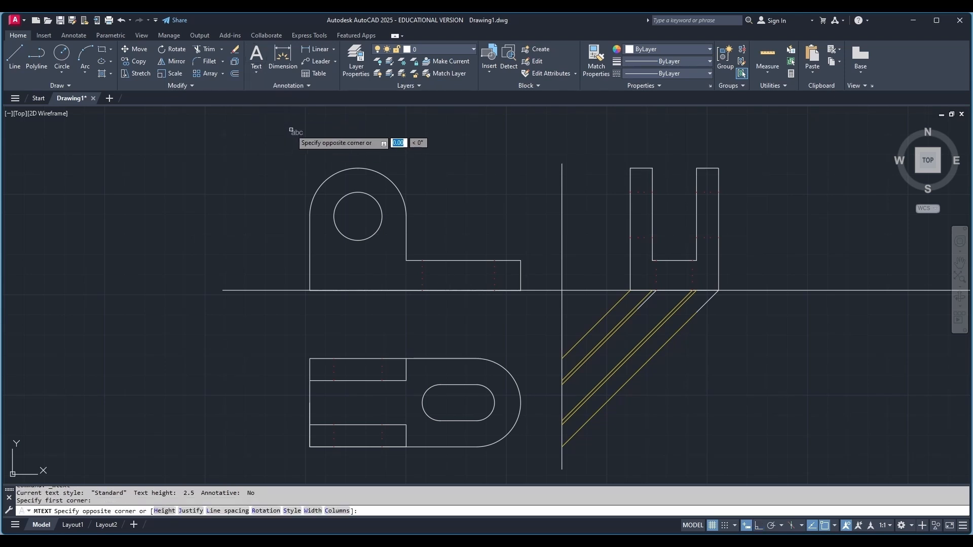
pyautogui.click(450, 164)
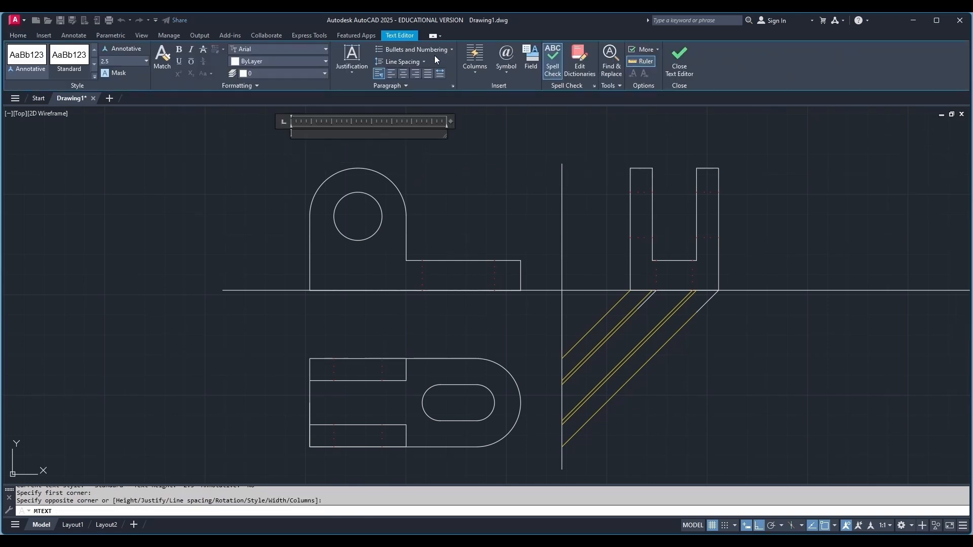
pyautogui.click(344, 75)
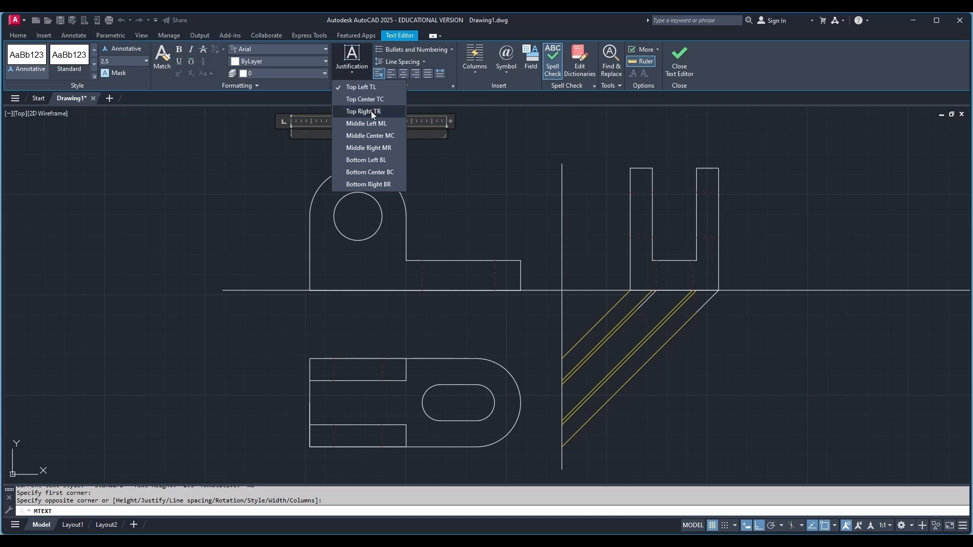
pyautogui.click(376, 130)
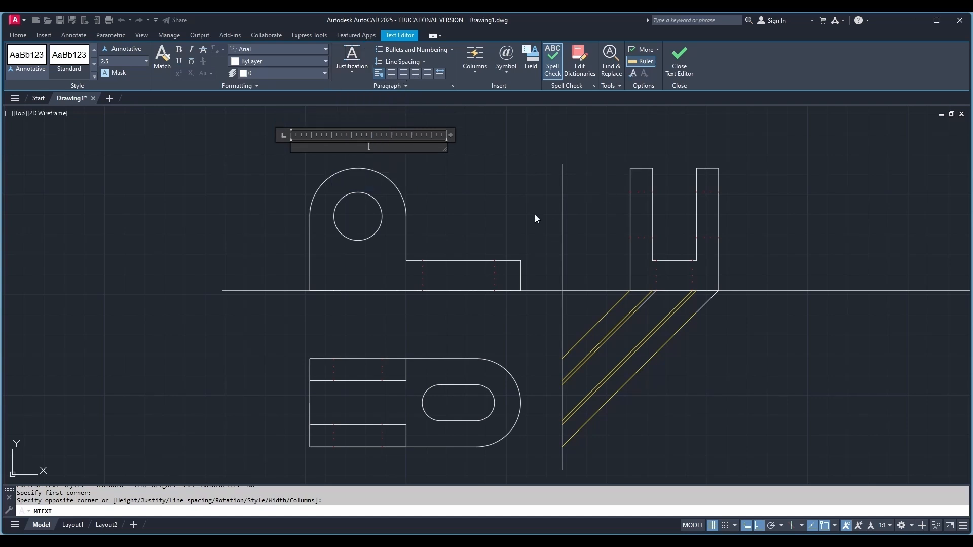
pyautogui.write('FRONT')
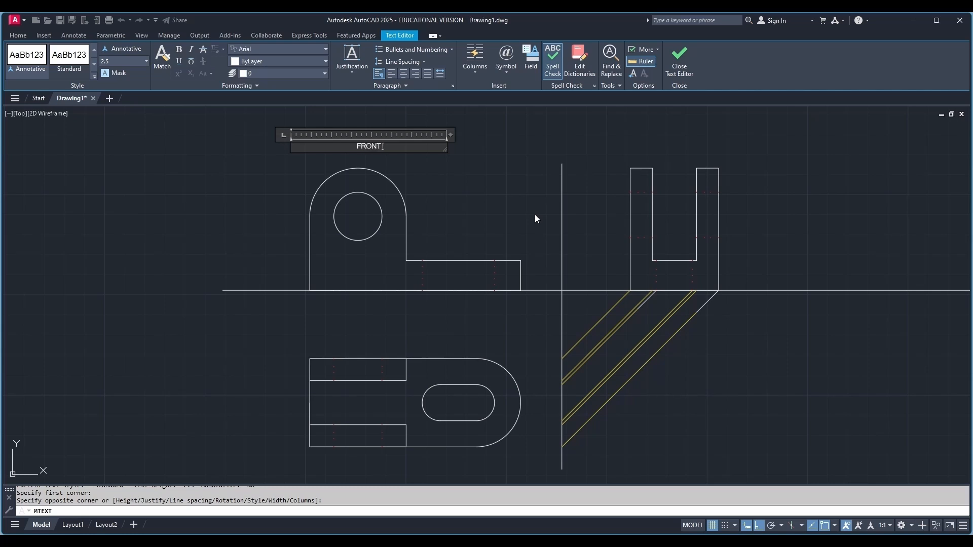
pyautogui.write(' VIEW')
pyautogui.click(679, 59)
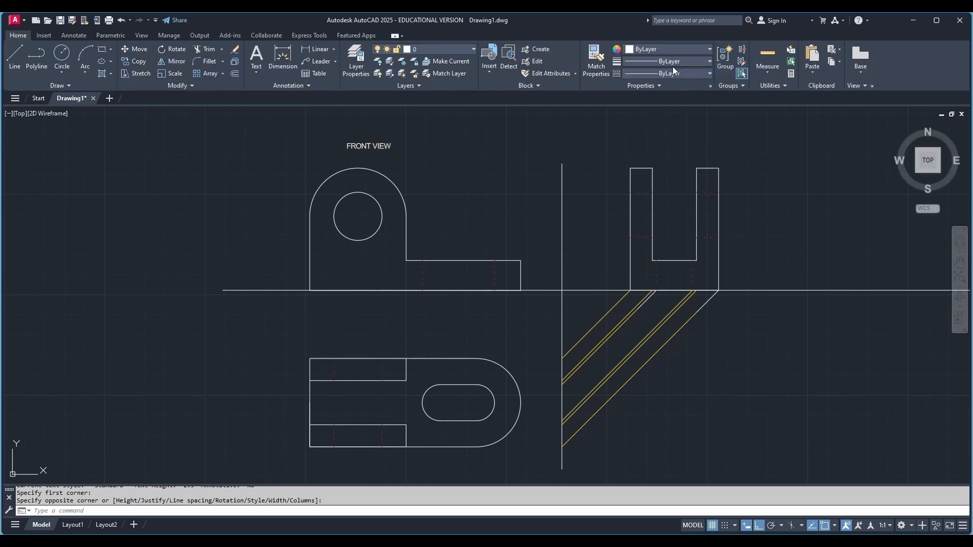
pyautogui.click(377, 141)
pyautogui.click(369, 147)
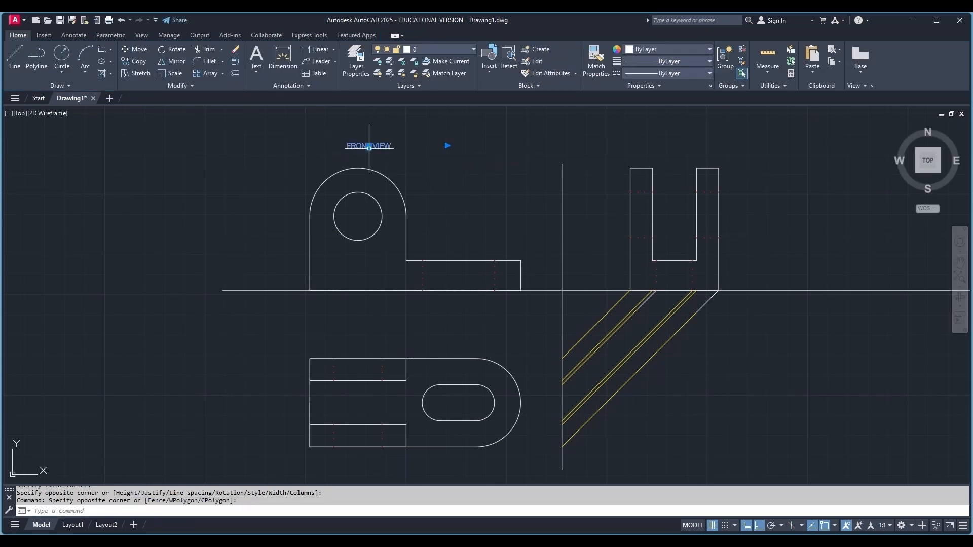
pyautogui.rightClick(369, 147)
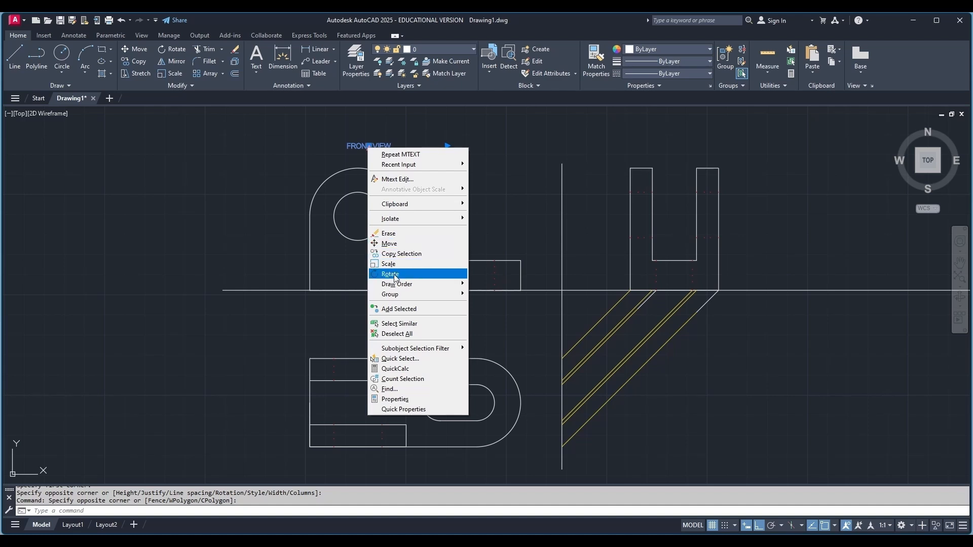
pyautogui.click(295, 204)
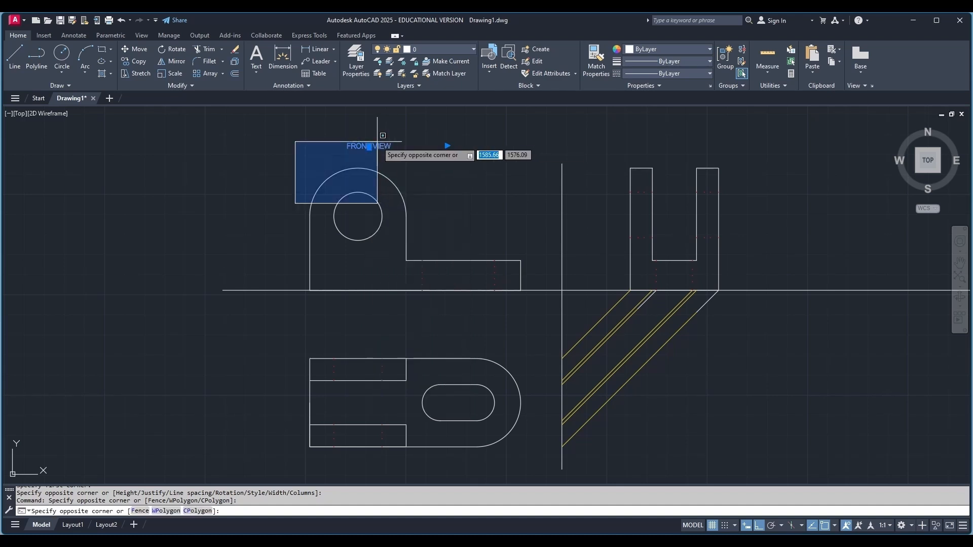
pyautogui.press('Escape')
pyautogui.press('Escape')
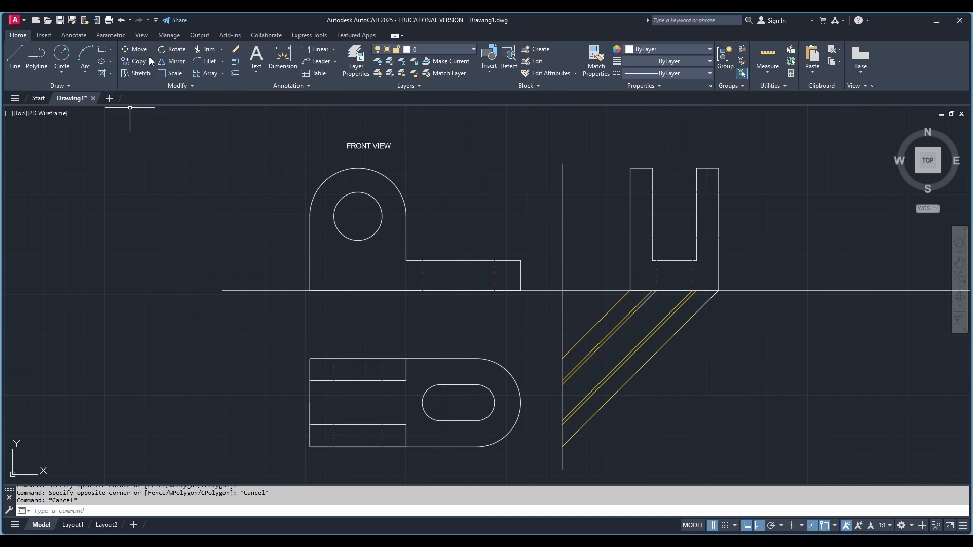
# Copy the FRONT VIEW label straight down to the space just above the top view.
pyautogui.click(136, 62)
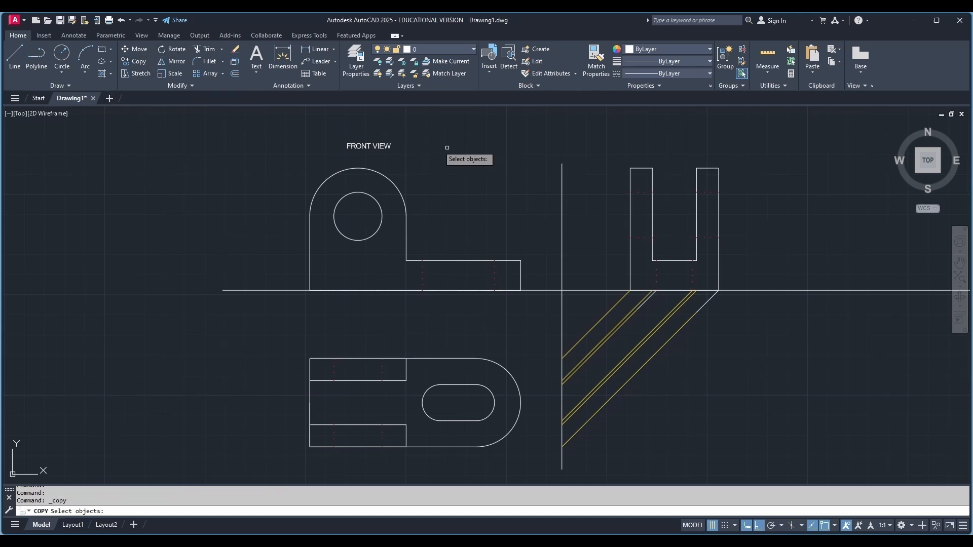
pyautogui.click(377, 146)
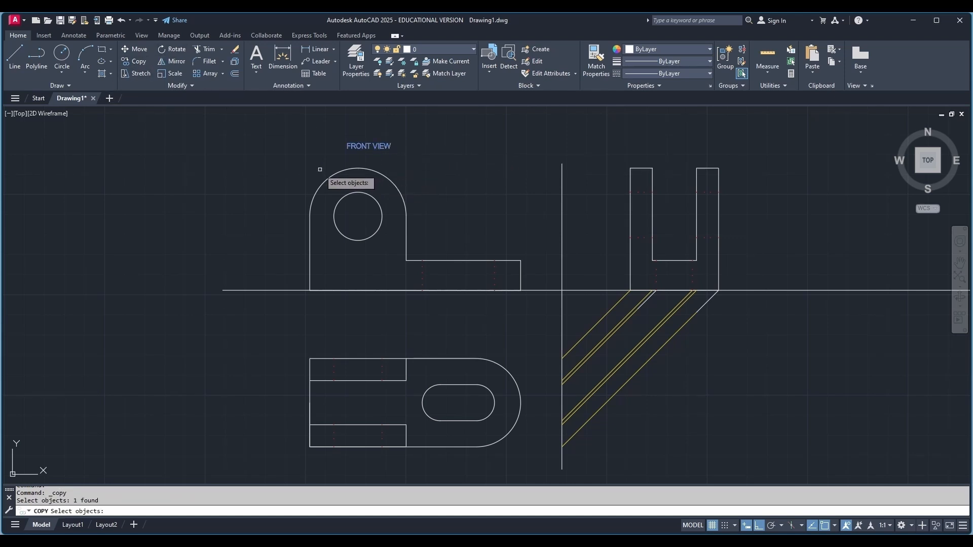
pyautogui.press('Return')
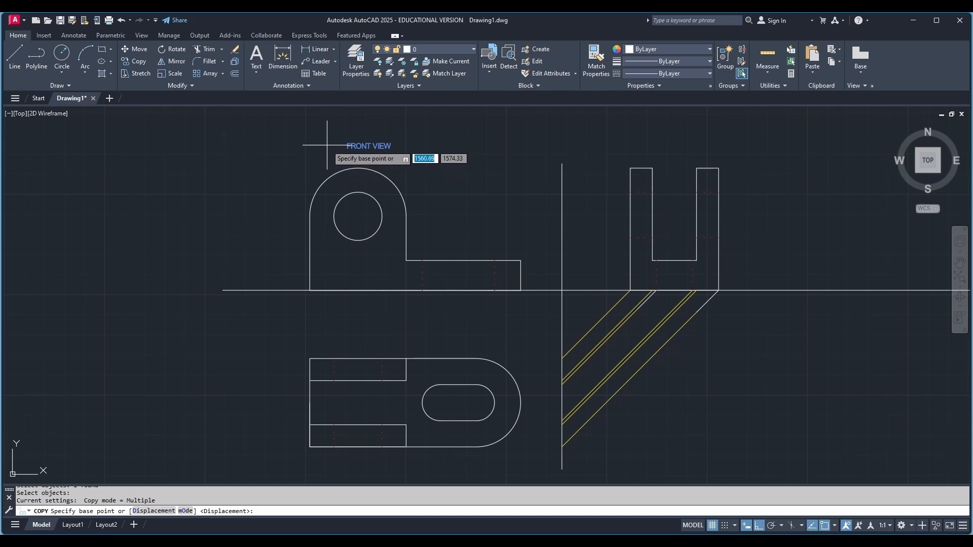
pyautogui.click(327, 147)
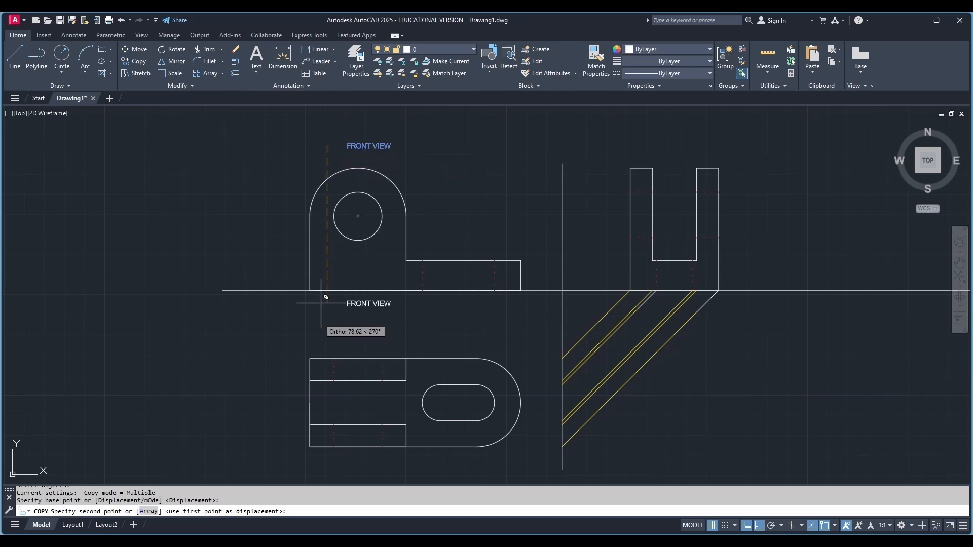
pyautogui.click(323, 328)
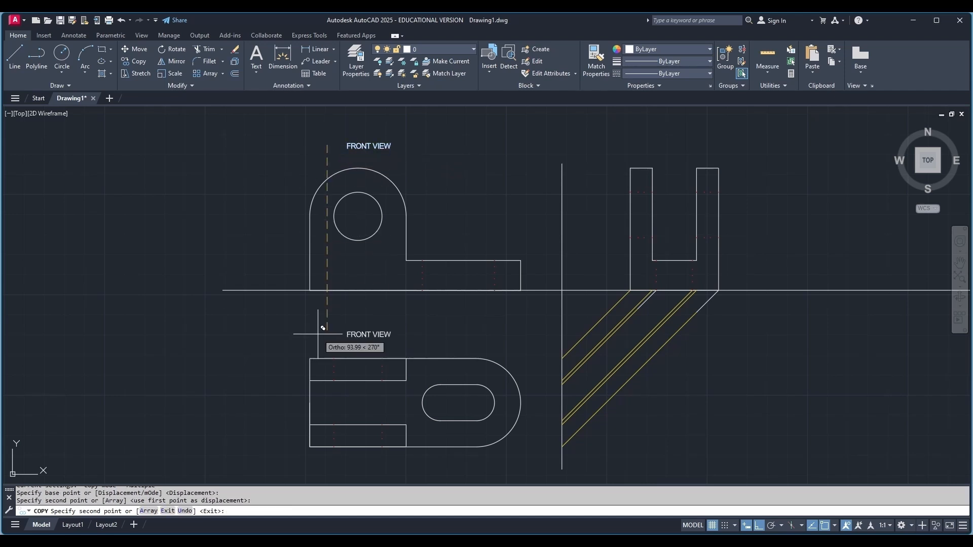
pyautogui.press('Escape')
# Change the copied label above the top view to read TOP VIEW.
pyautogui.doubleClick(366, 335)
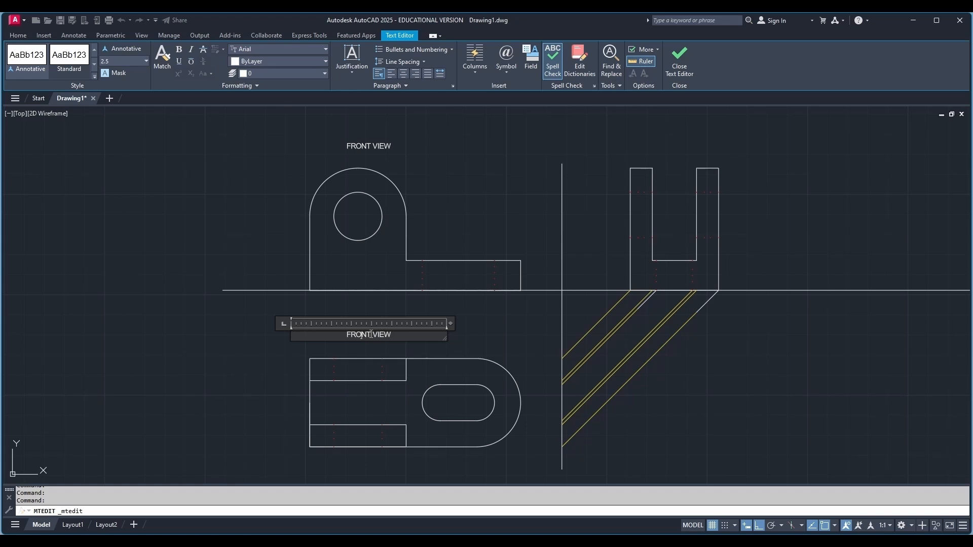
pyautogui.moveTo(372, 334); pyautogui.dragTo(347, 335)
pyautogui.write('TOP')
pyautogui.click(679, 60)
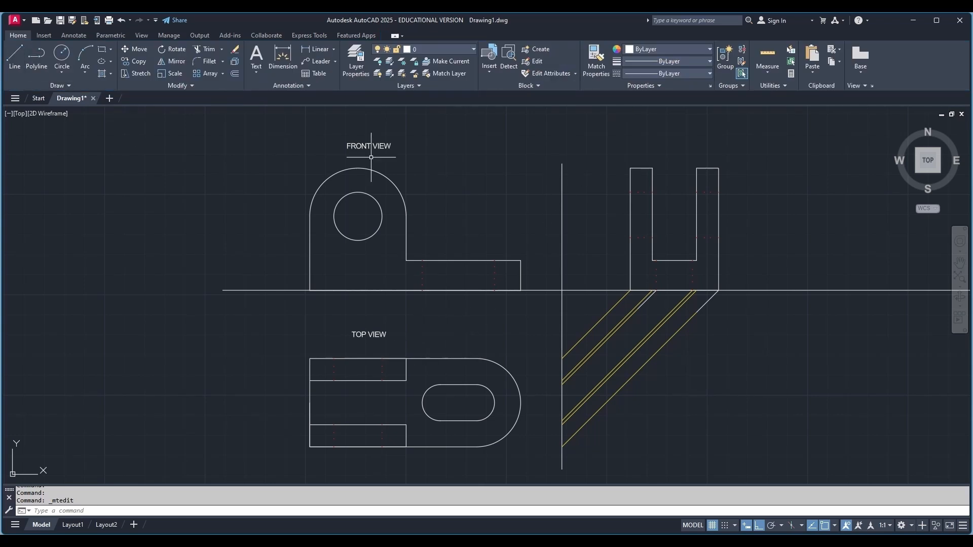
# Copy the FRONT VIEW label horizontally to a spot centred above the side view.
pyautogui.click(135, 61)
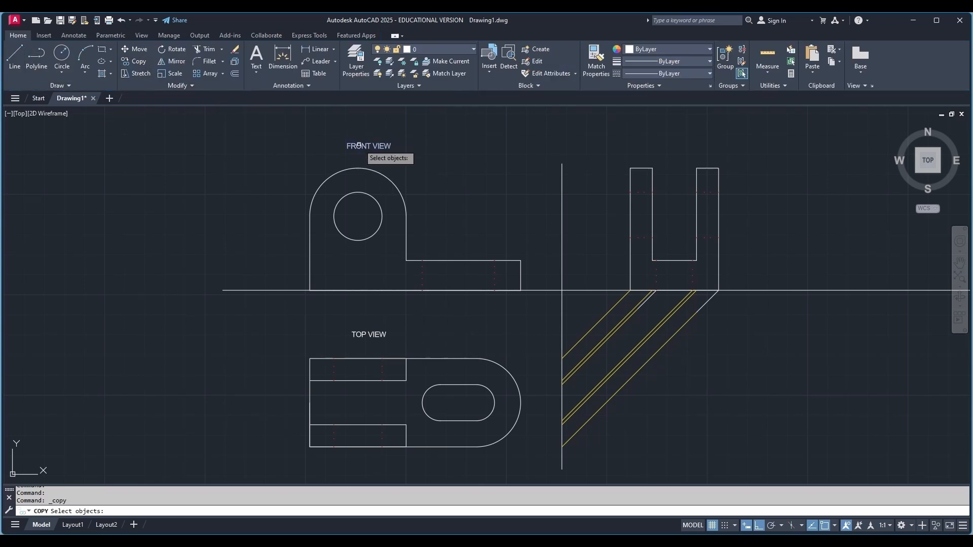
pyautogui.click(359, 146)
pyautogui.press('Return')
pyautogui.click(369, 146)
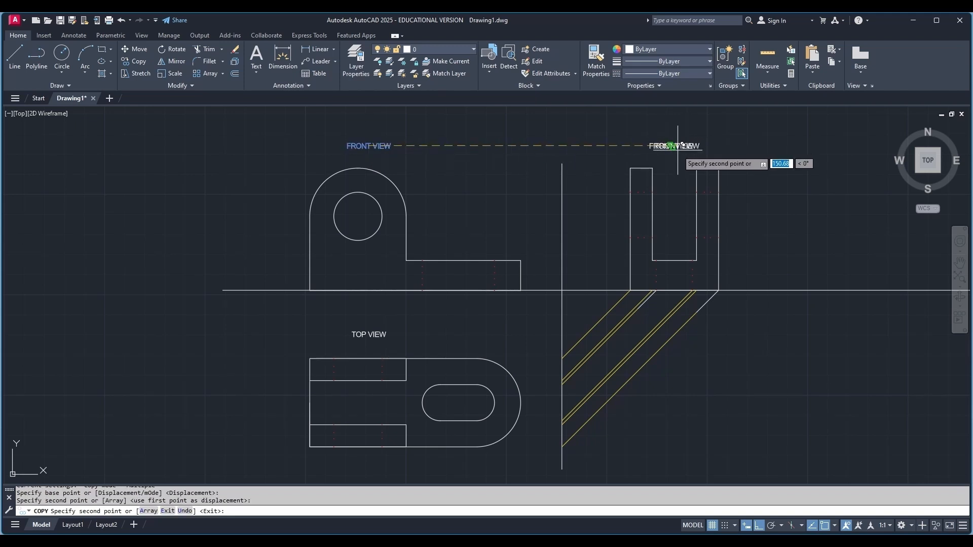
pyautogui.press('Escape')
# Change the copied label above the side view to read LEFT SIDE VIEW.
pyautogui.doubleClick(670, 145)
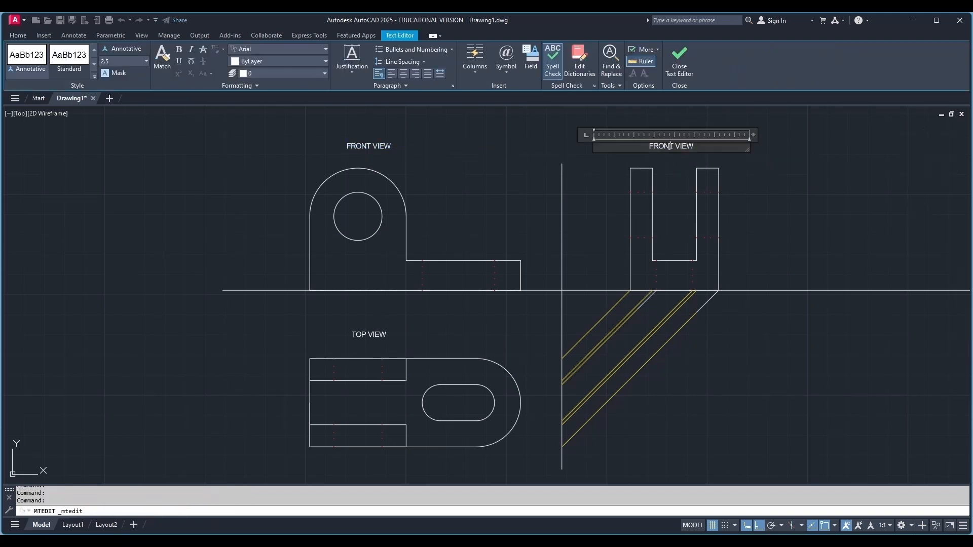
pyautogui.moveTo(675, 146); pyautogui.dragTo(643, 151)
pyautogui.write('LEF')
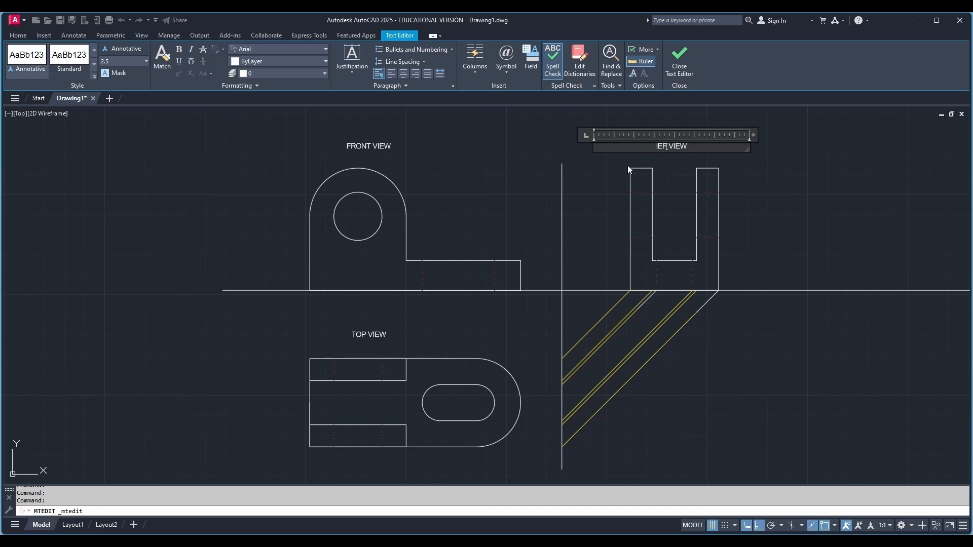
pyautogui.press('BackSpace')
pyautogui.press('BackSpace')
pyautogui.press('BackSpace')
pyautogui.write('LEFT SIDE')
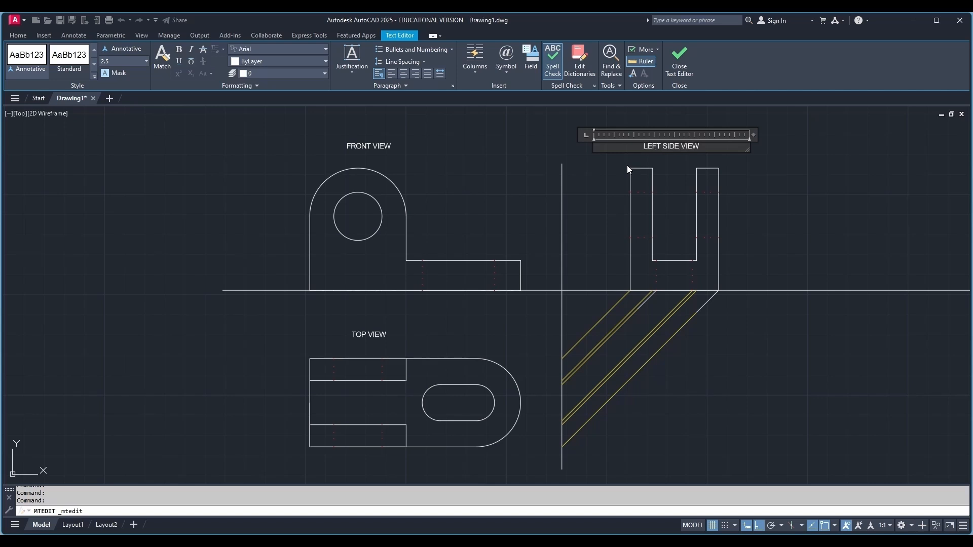
pyautogui.click(680, 60)
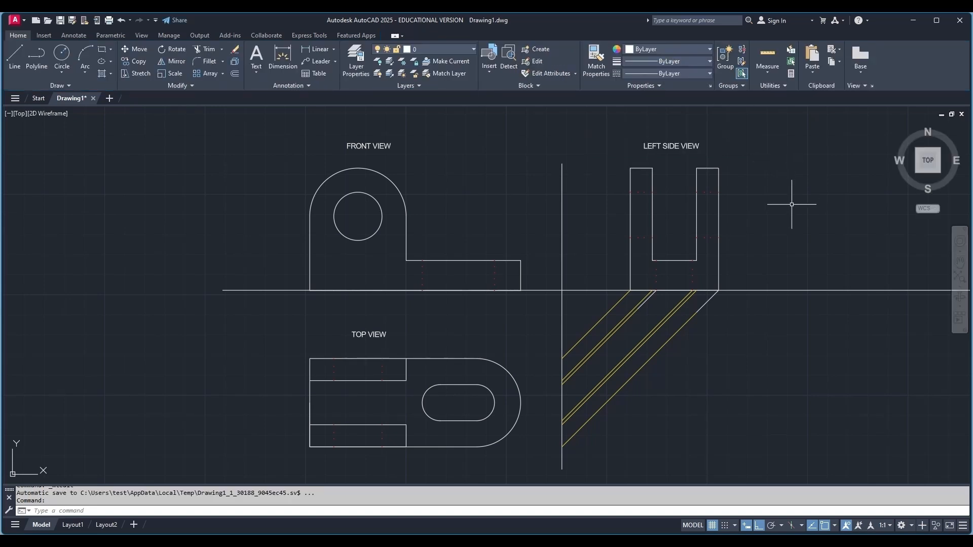